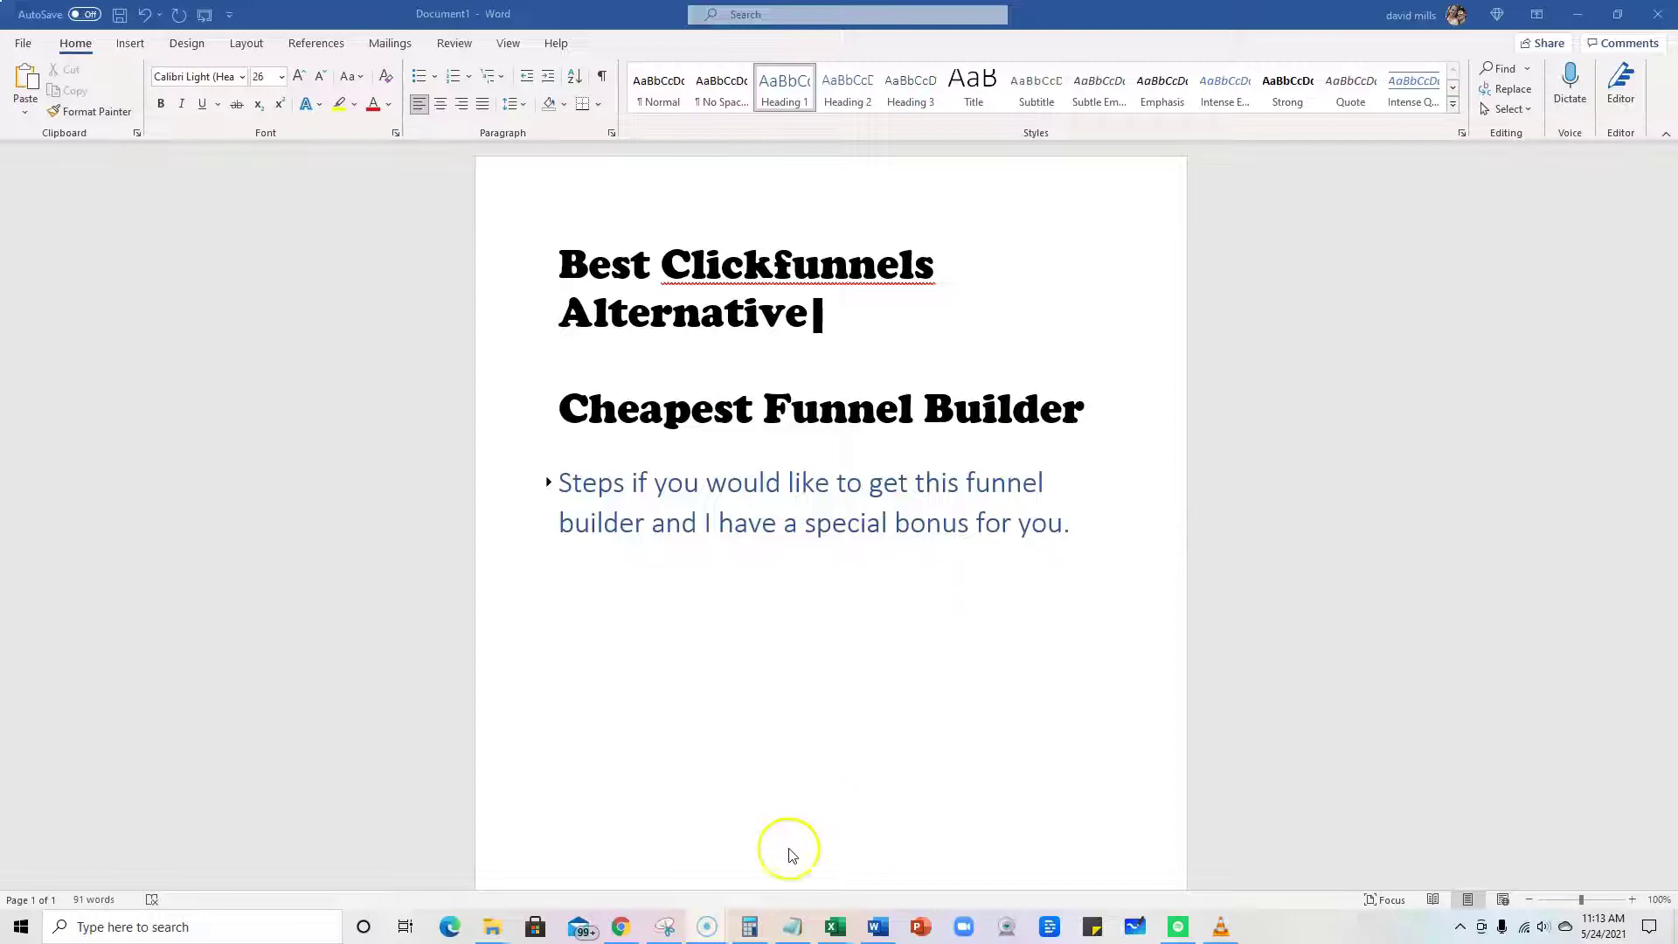
# - Bring the ClickFunnels pricing page in front of the Word notes
pyautogui.click(620, 928)
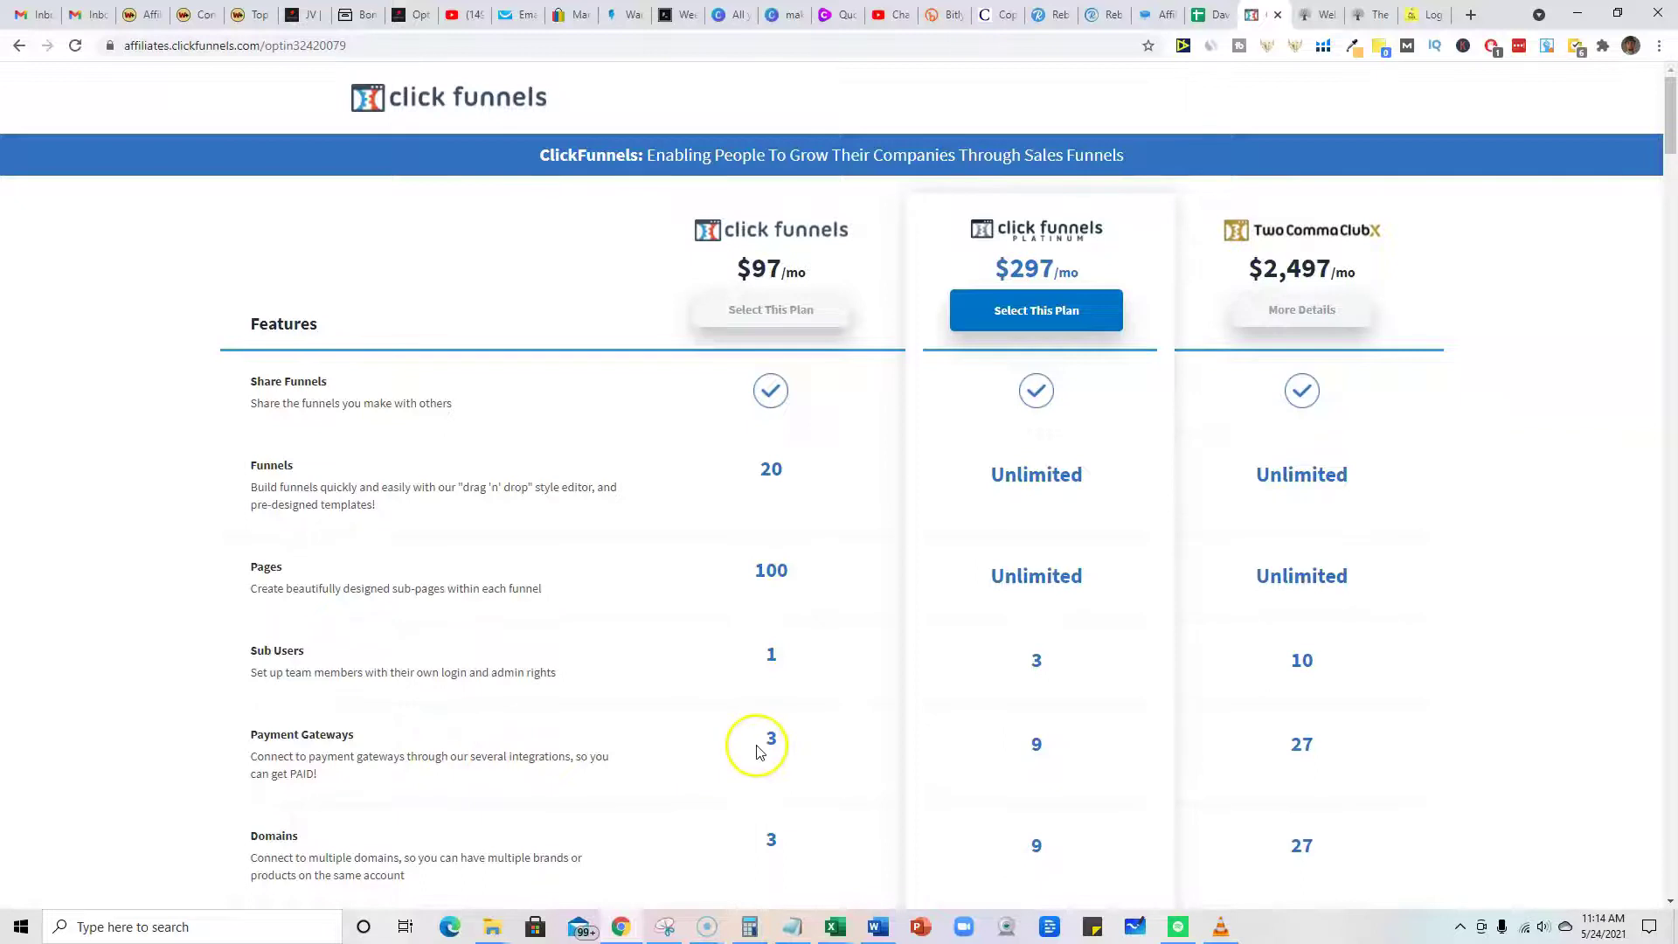
pyautogui.scroll(-2, 761, 748)
pyautogui.scroll(-3, 609, 642)
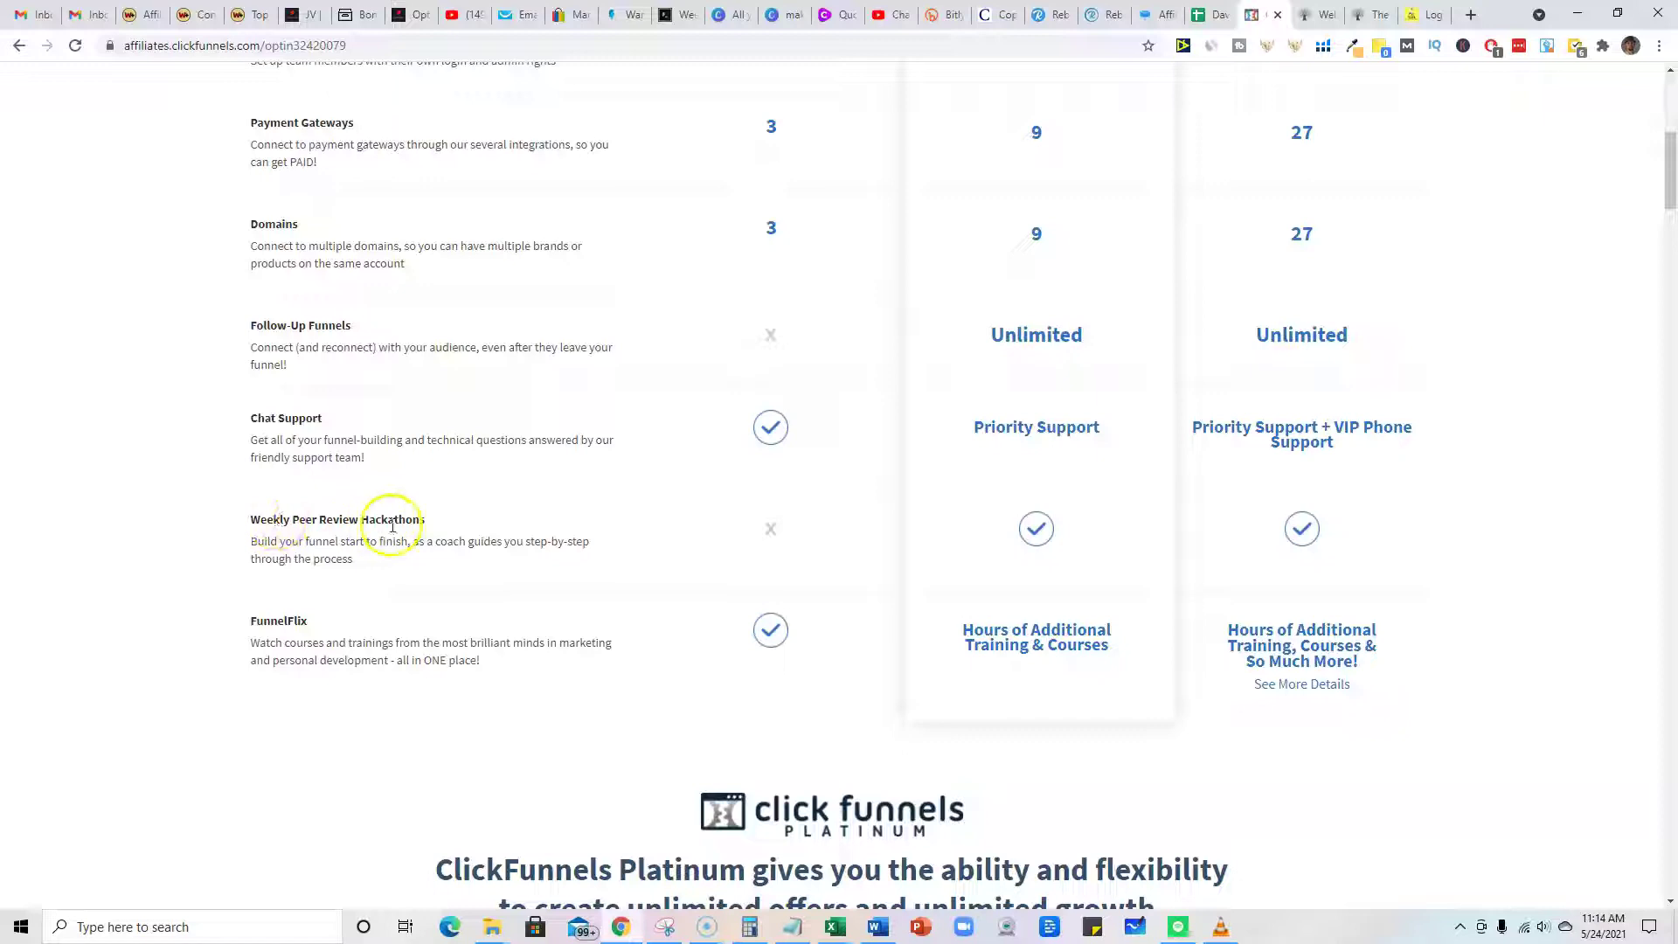
pyautogui.scroll(1, 720, 573)
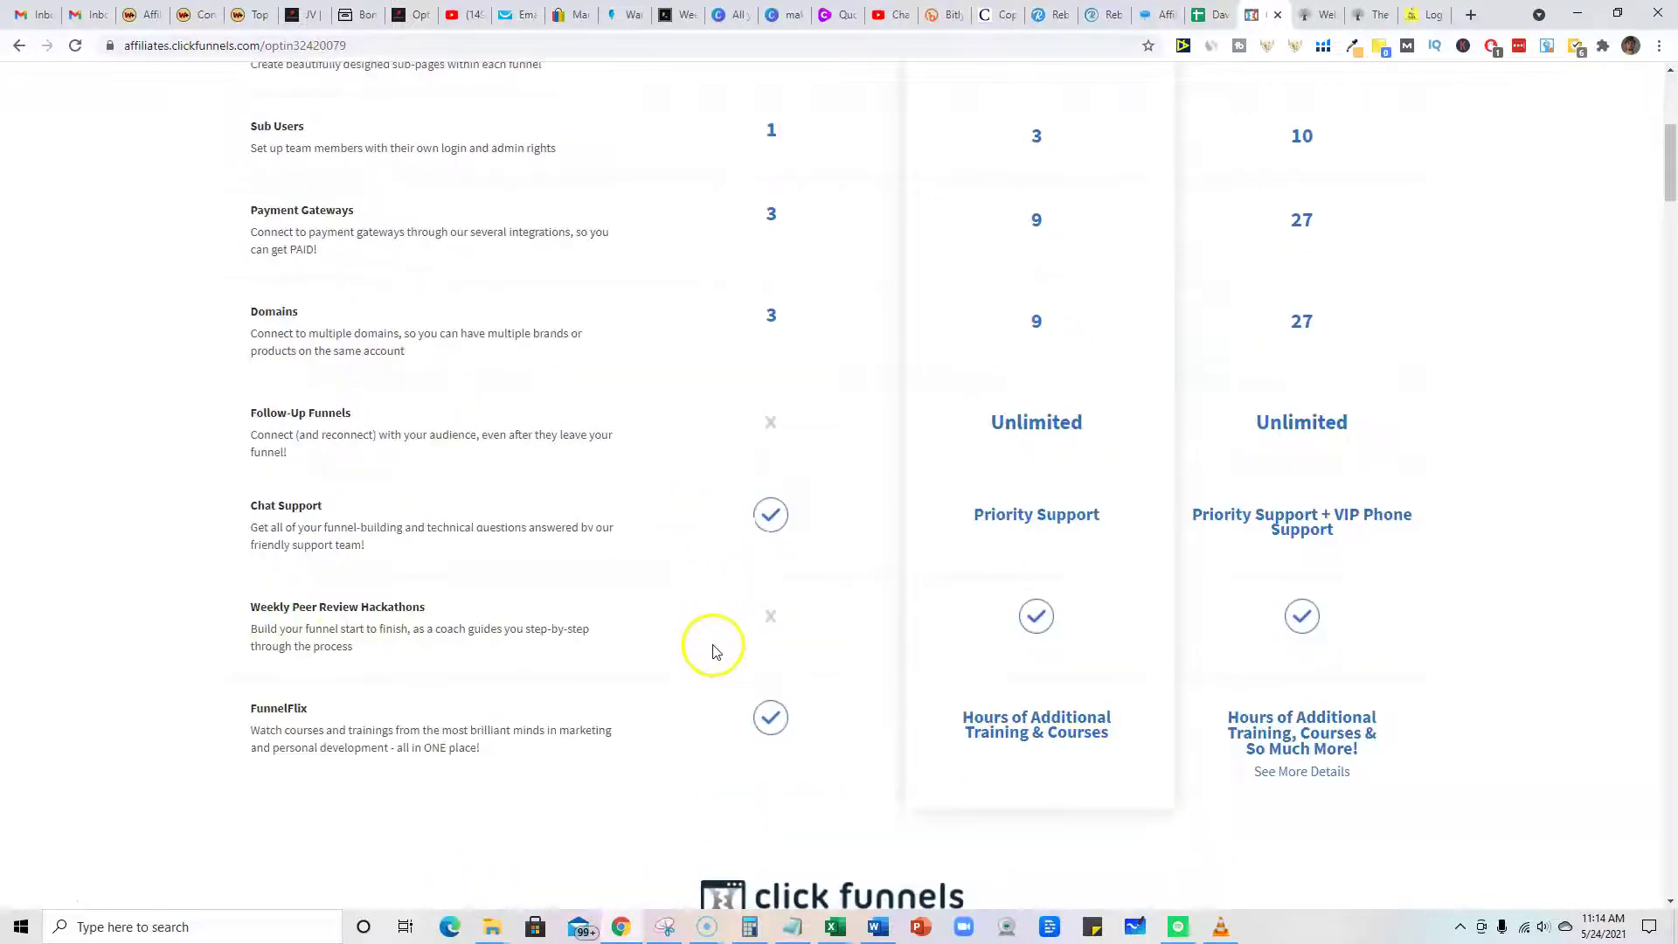
pyautogui.scroll(5, 772, 473)
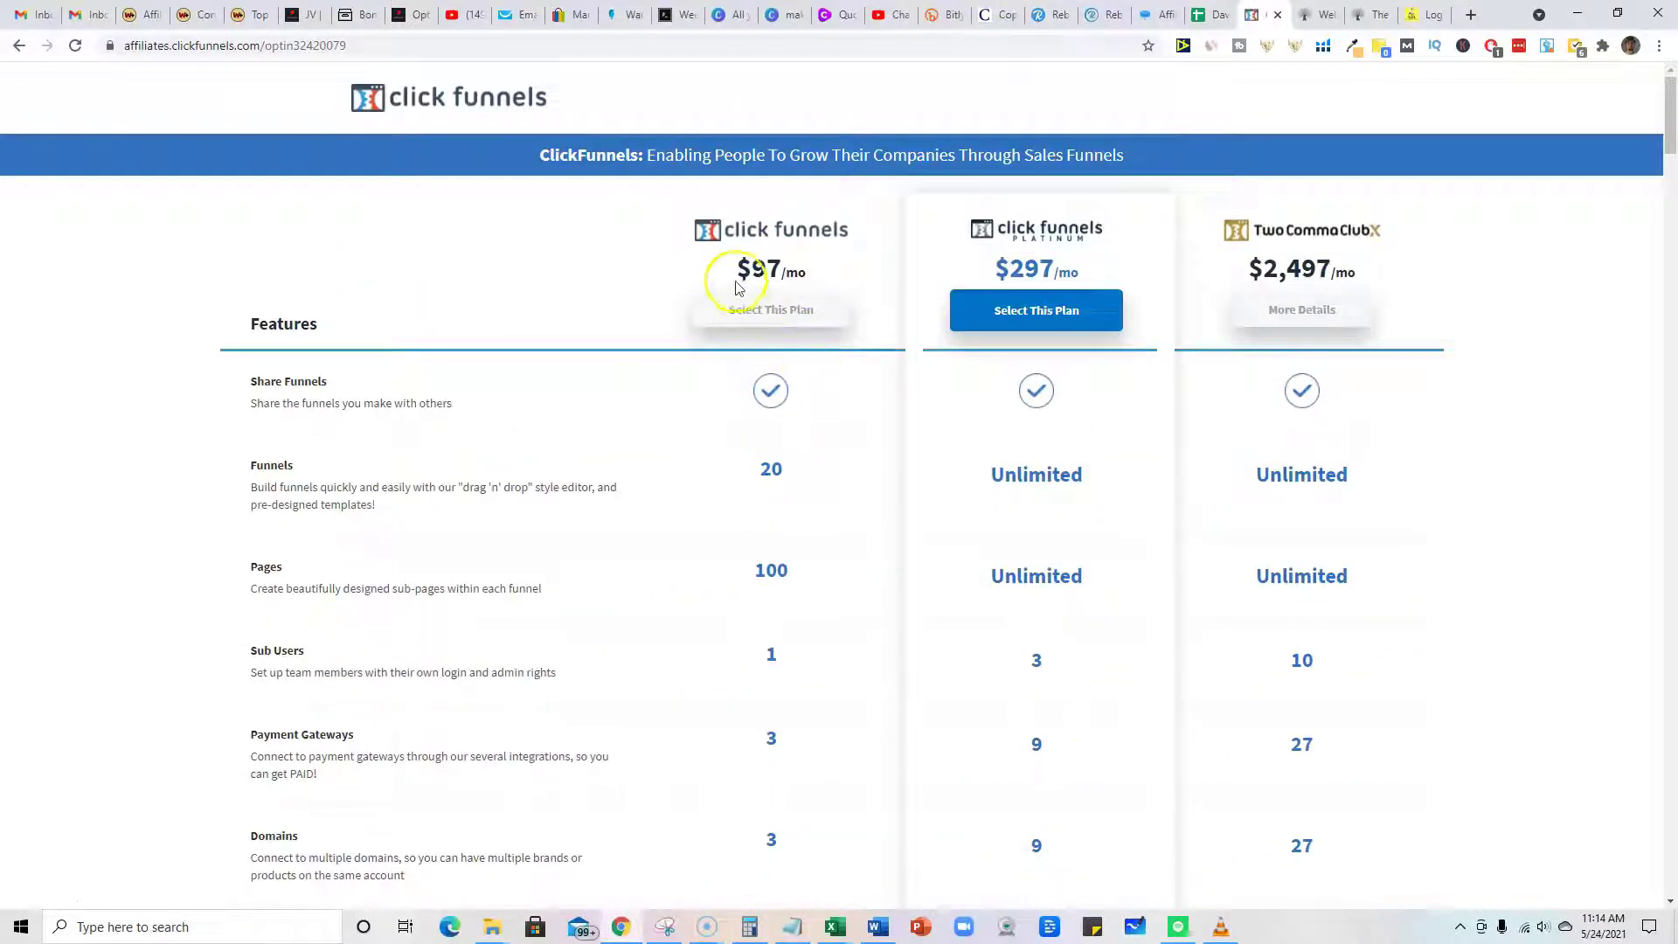
pyautogui.moveTo(807, 270); pyautogui.dragTo(708, 278)
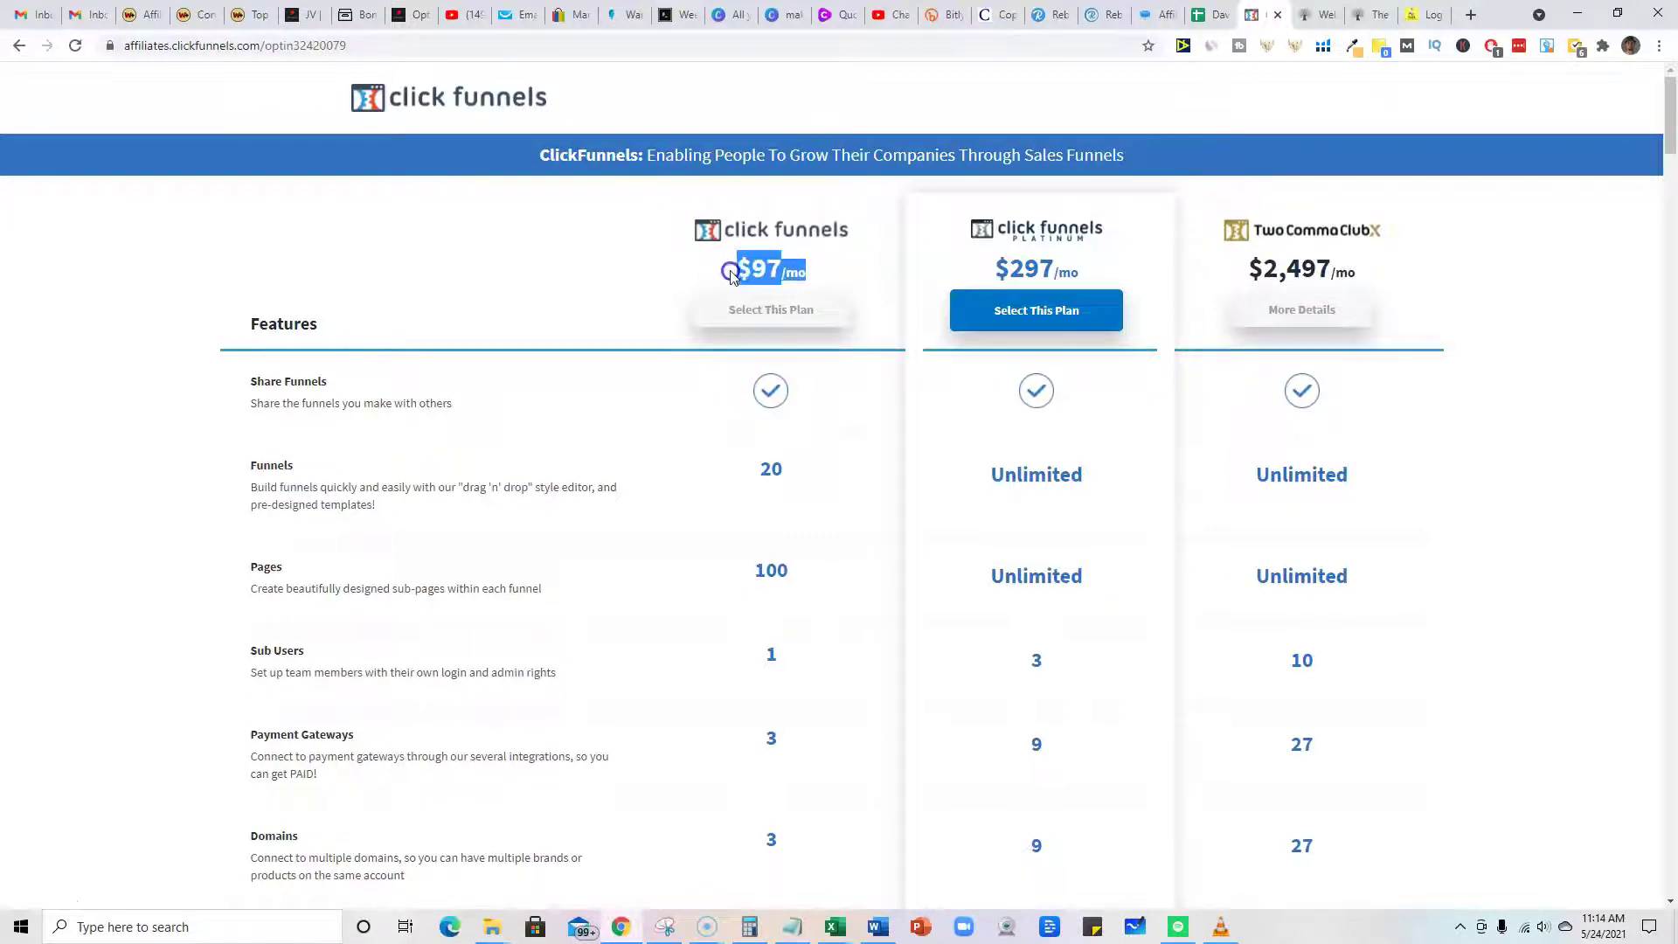
pyautogui.click(643, 253)
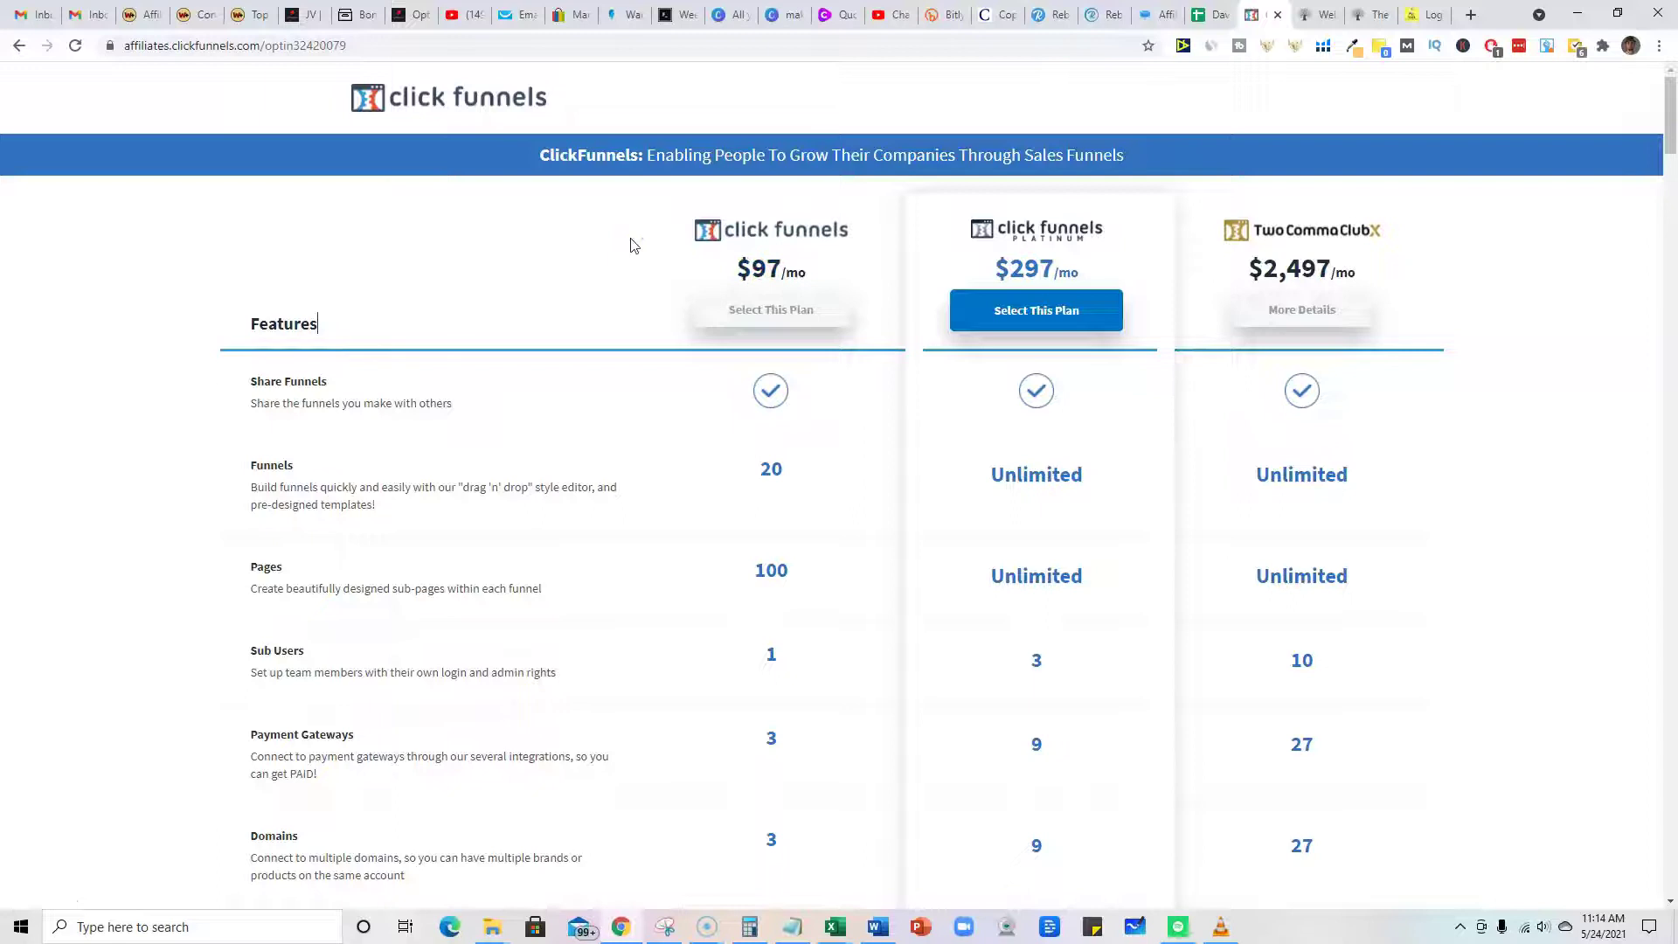
pyautogui.click(705, 251)
pyautogui.click(636, 250)
pyautogui.click(819, 273)
pyautogui.moveTo(819, 273); pyautogui.dragTo(531, 223)
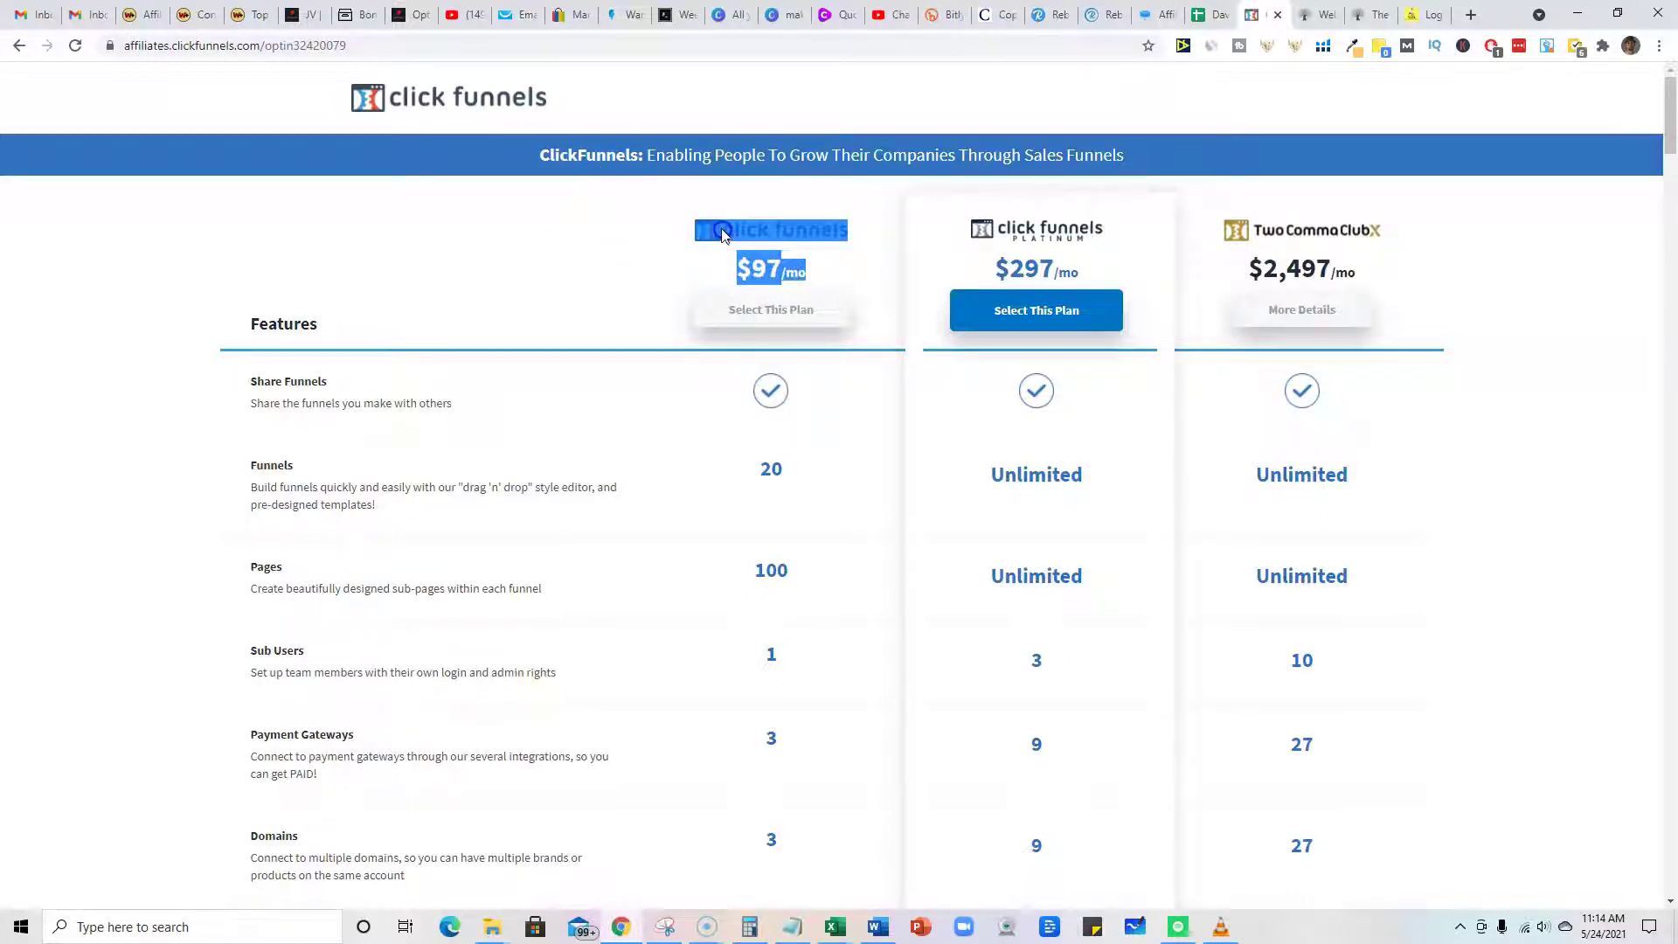
pyautogui.click(530, 220)
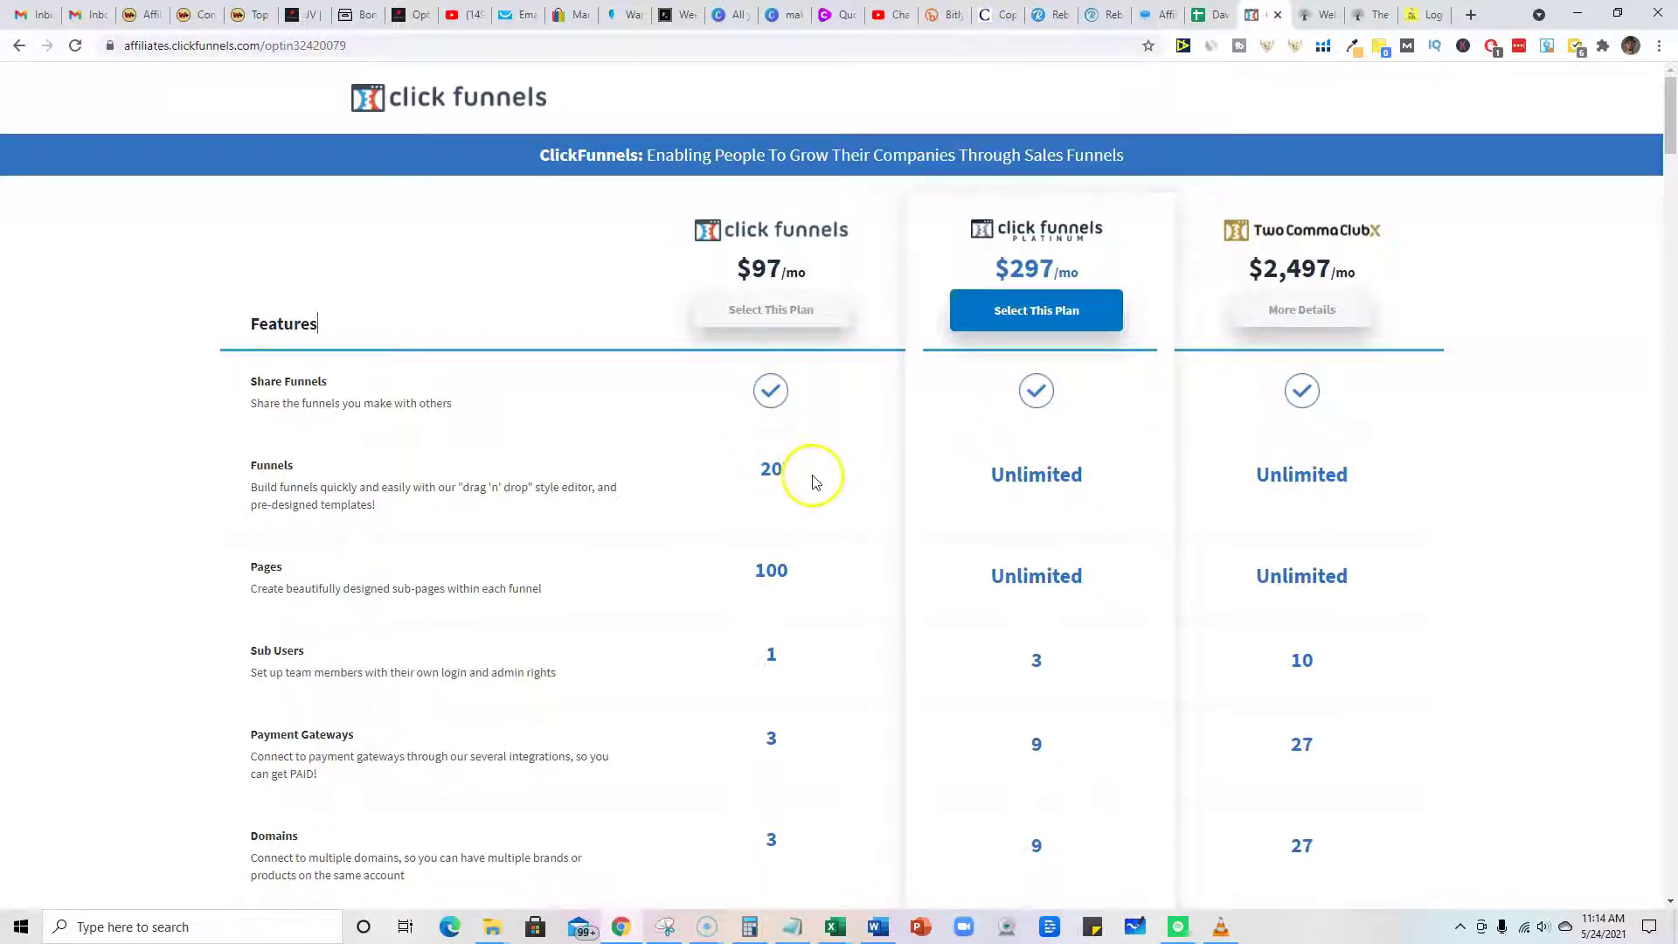
pyautogui.doubleClick(774, 467)
pyautogui.click(619, 289)
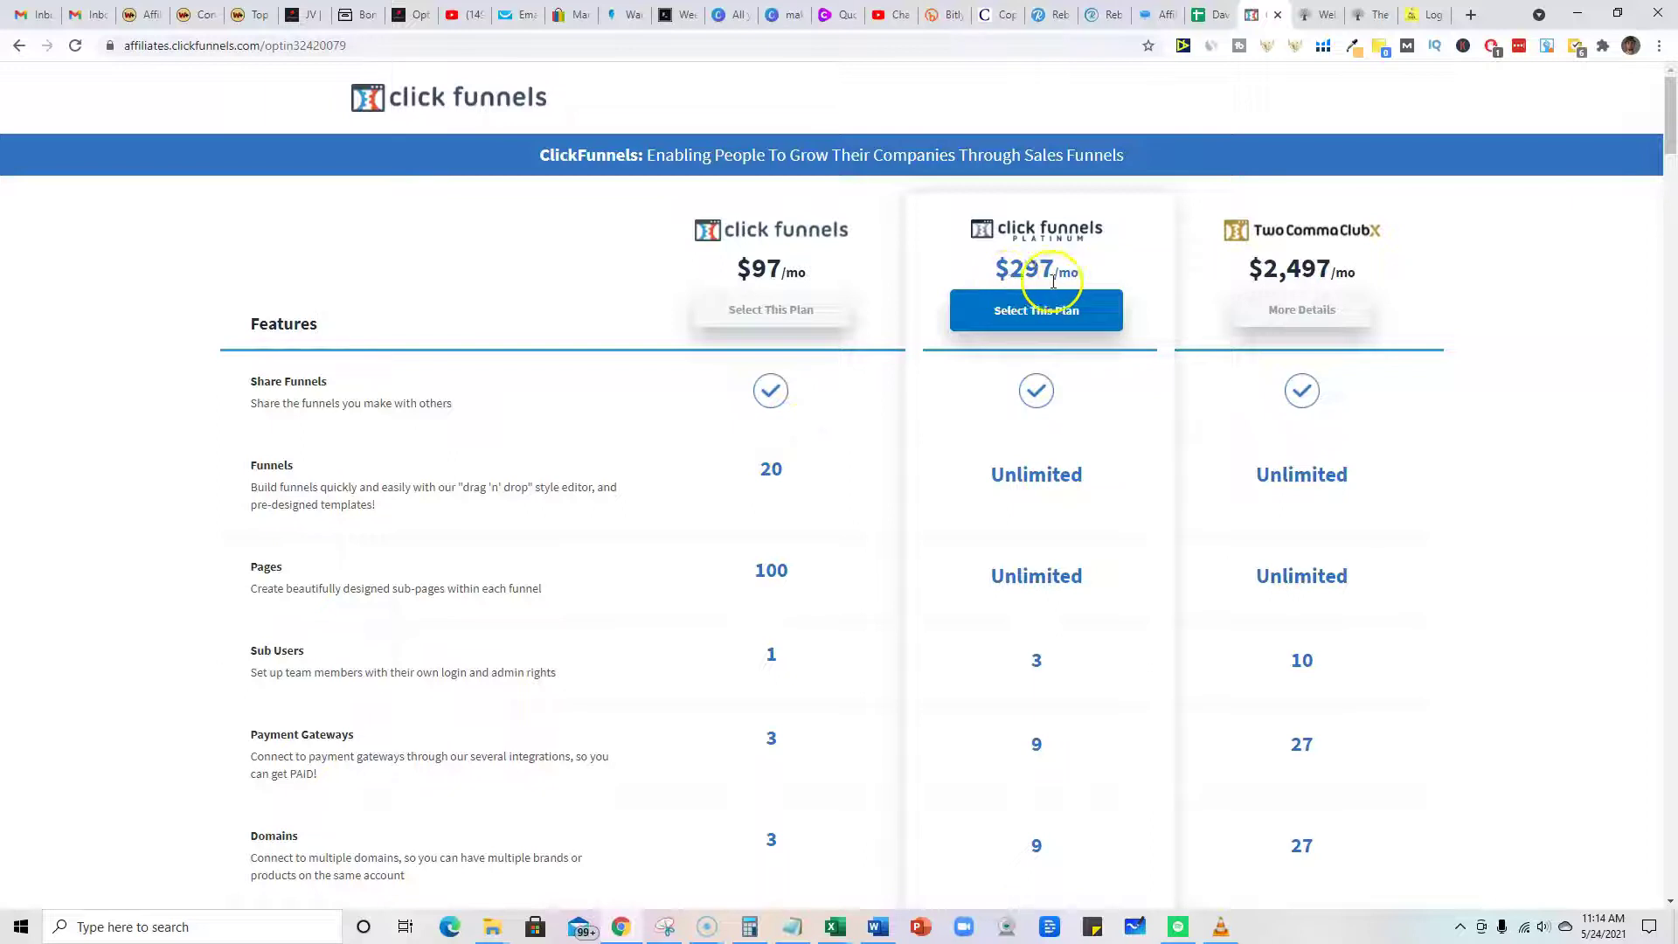
pyautogui.scroll(-5, 1016, 584)
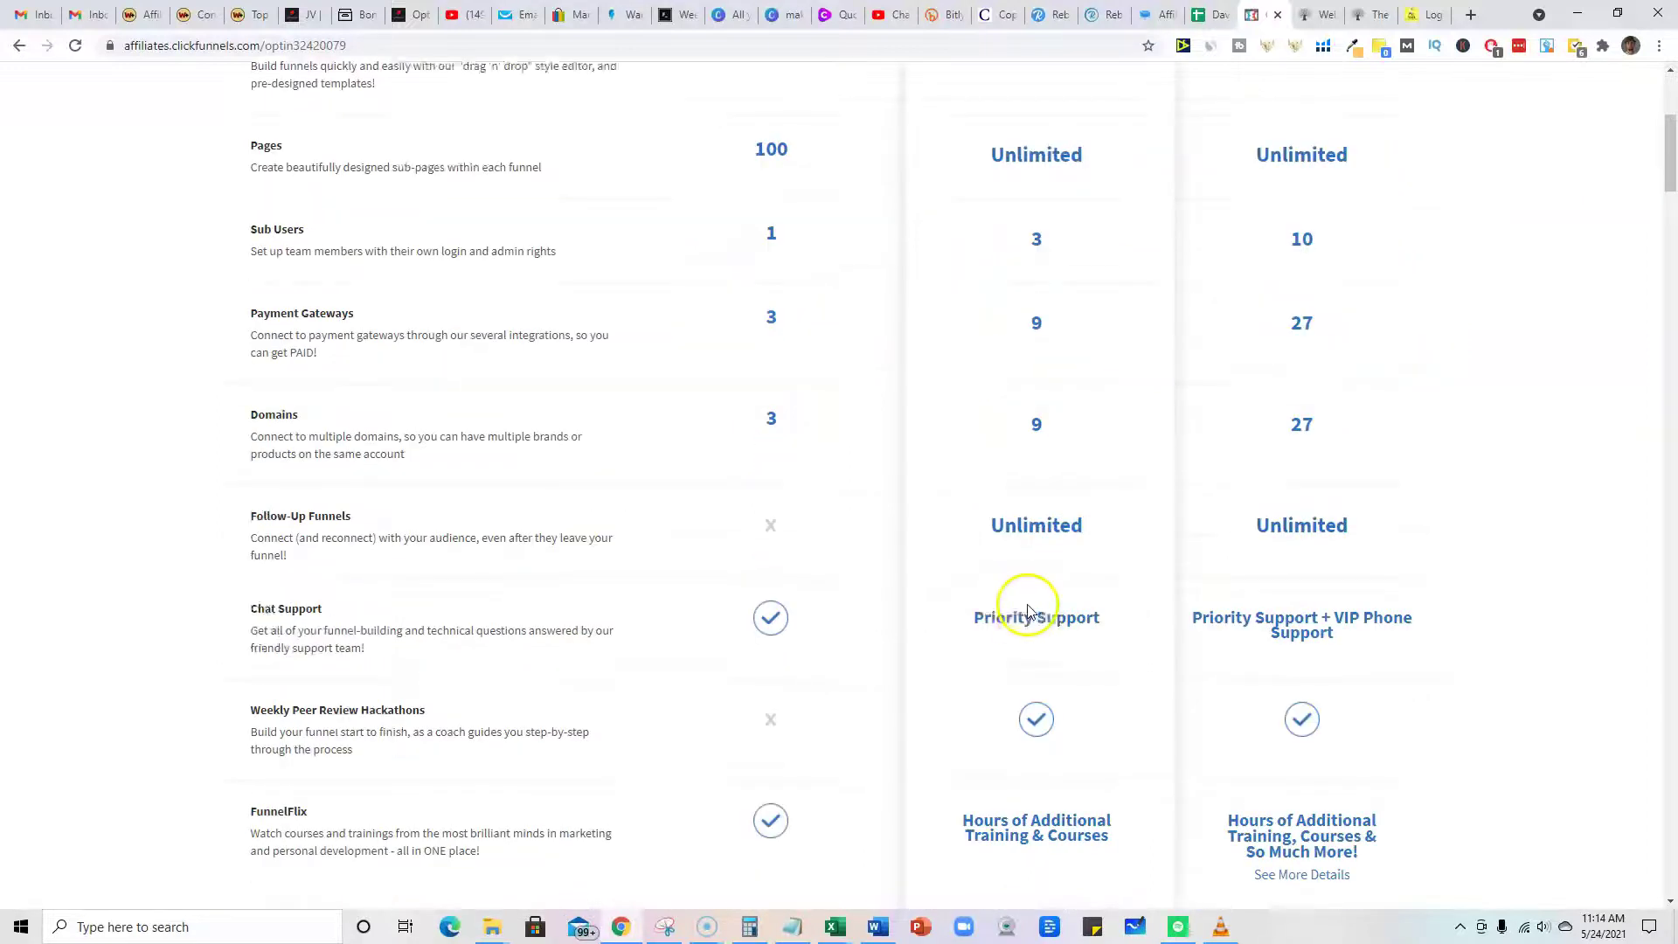
pyautogui.scroll(4, 1029, 605)
pyautogui.scroll(1, 1030, 604)
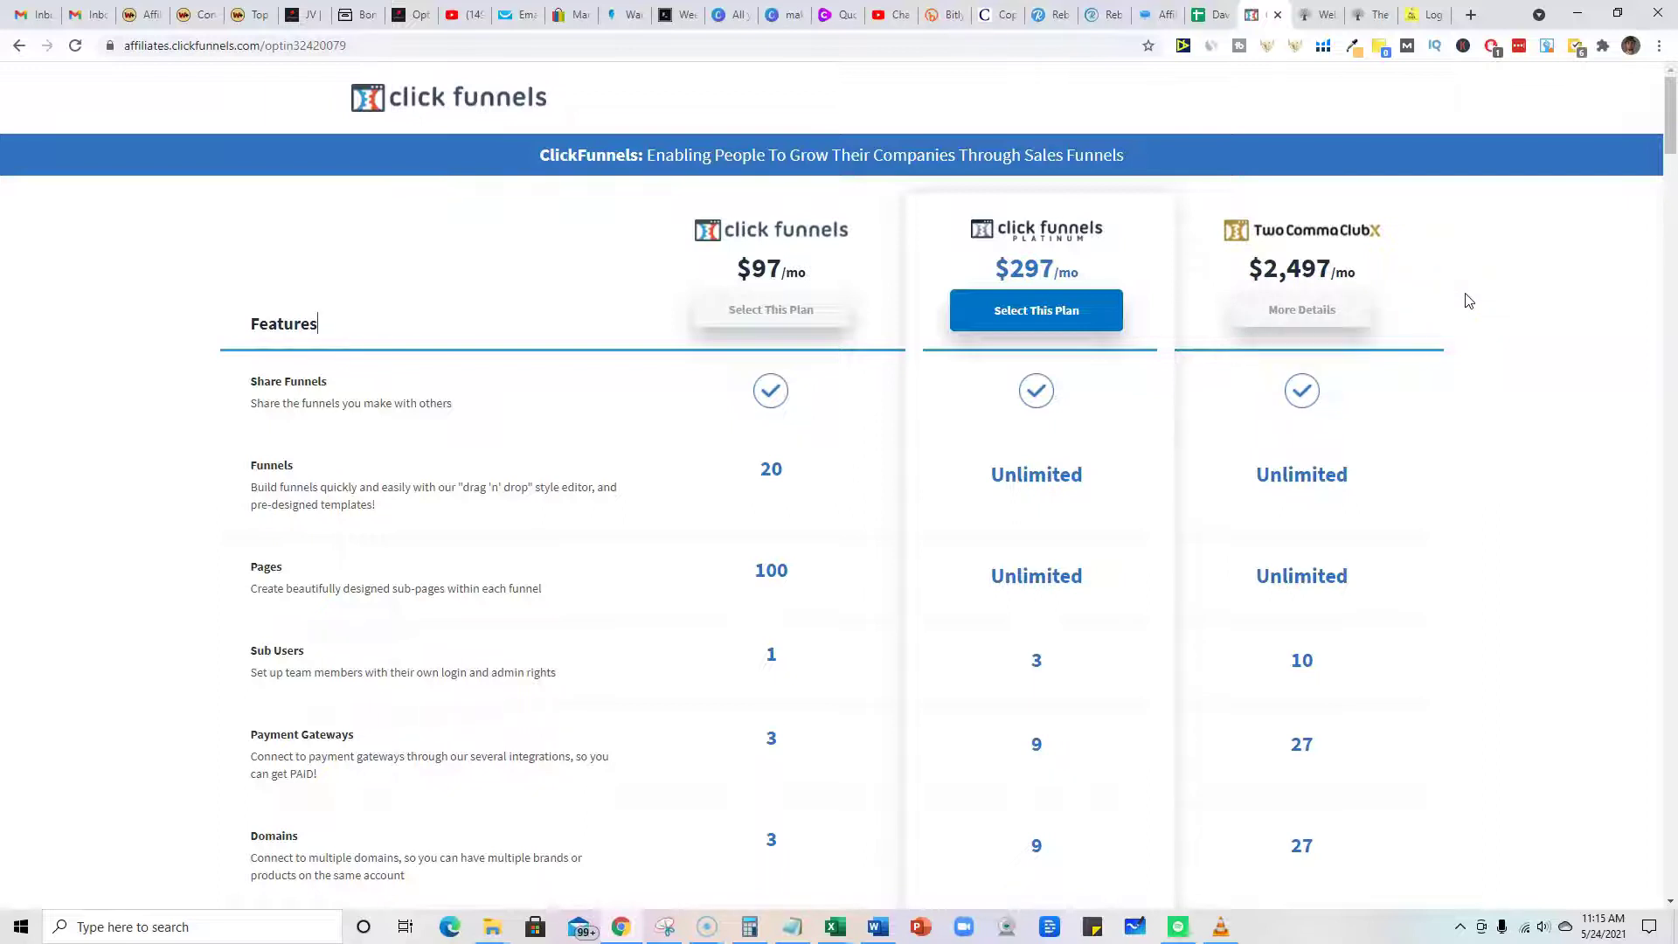
# - Leave the ClickFunnels pricing table for the HBA Funnel Builder Bonus Training editor
pyautogui.click(1344, 272)
pyautogui.scroll(-3, 1508, 433)
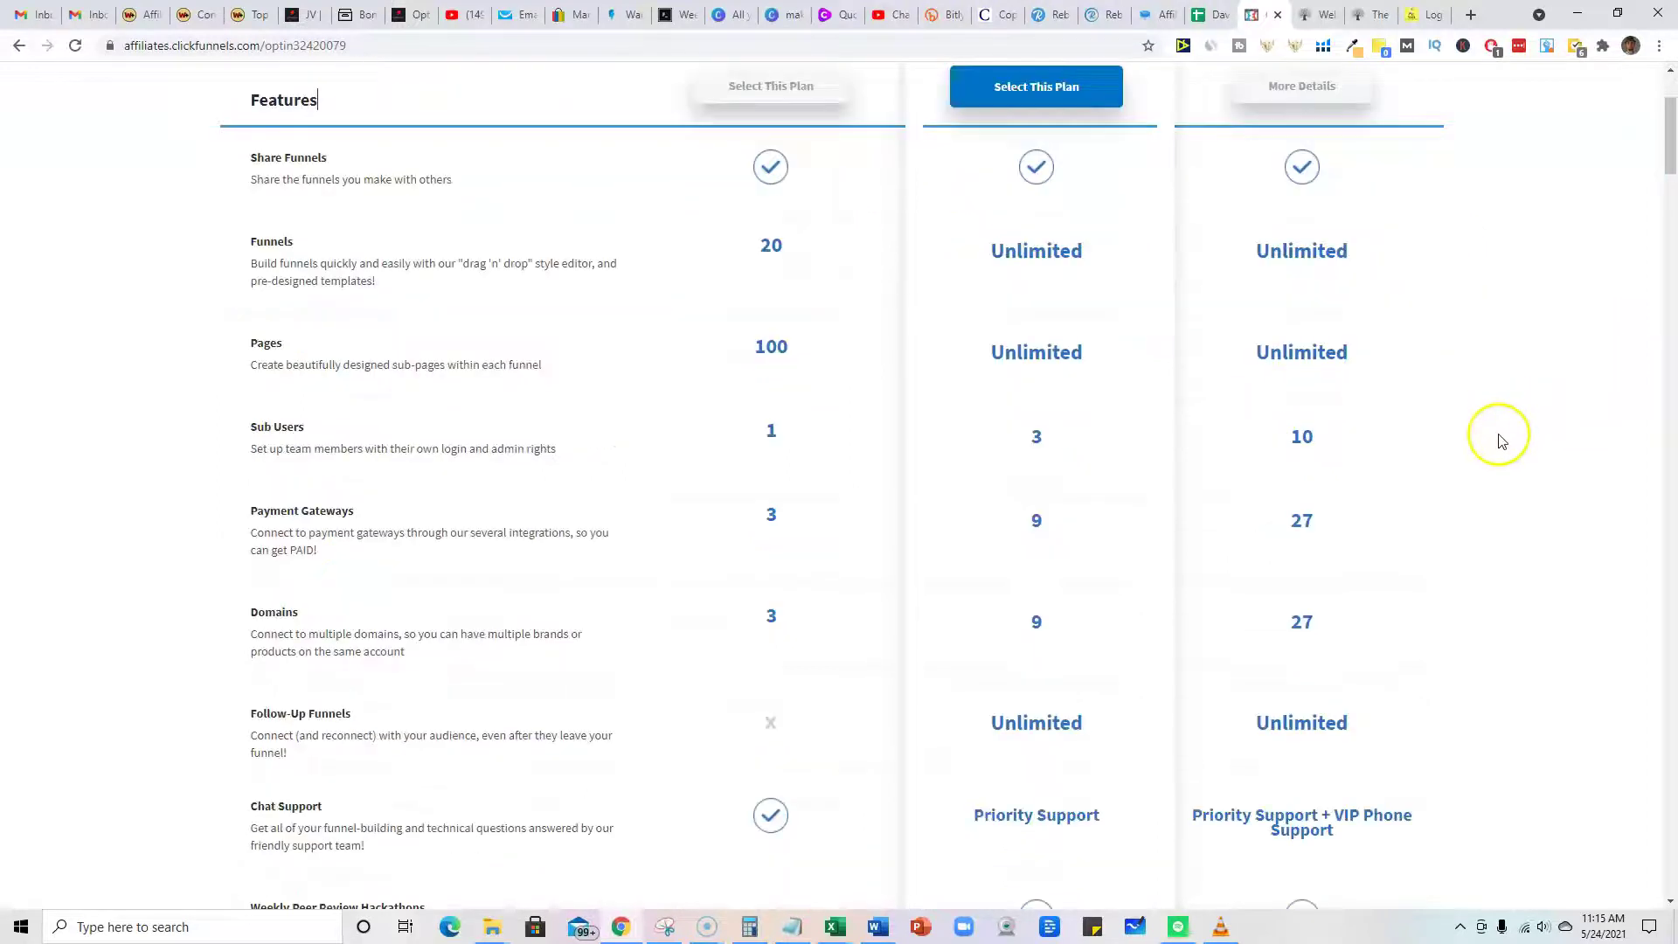
pyautogui.scroll(3, 1472, 495)
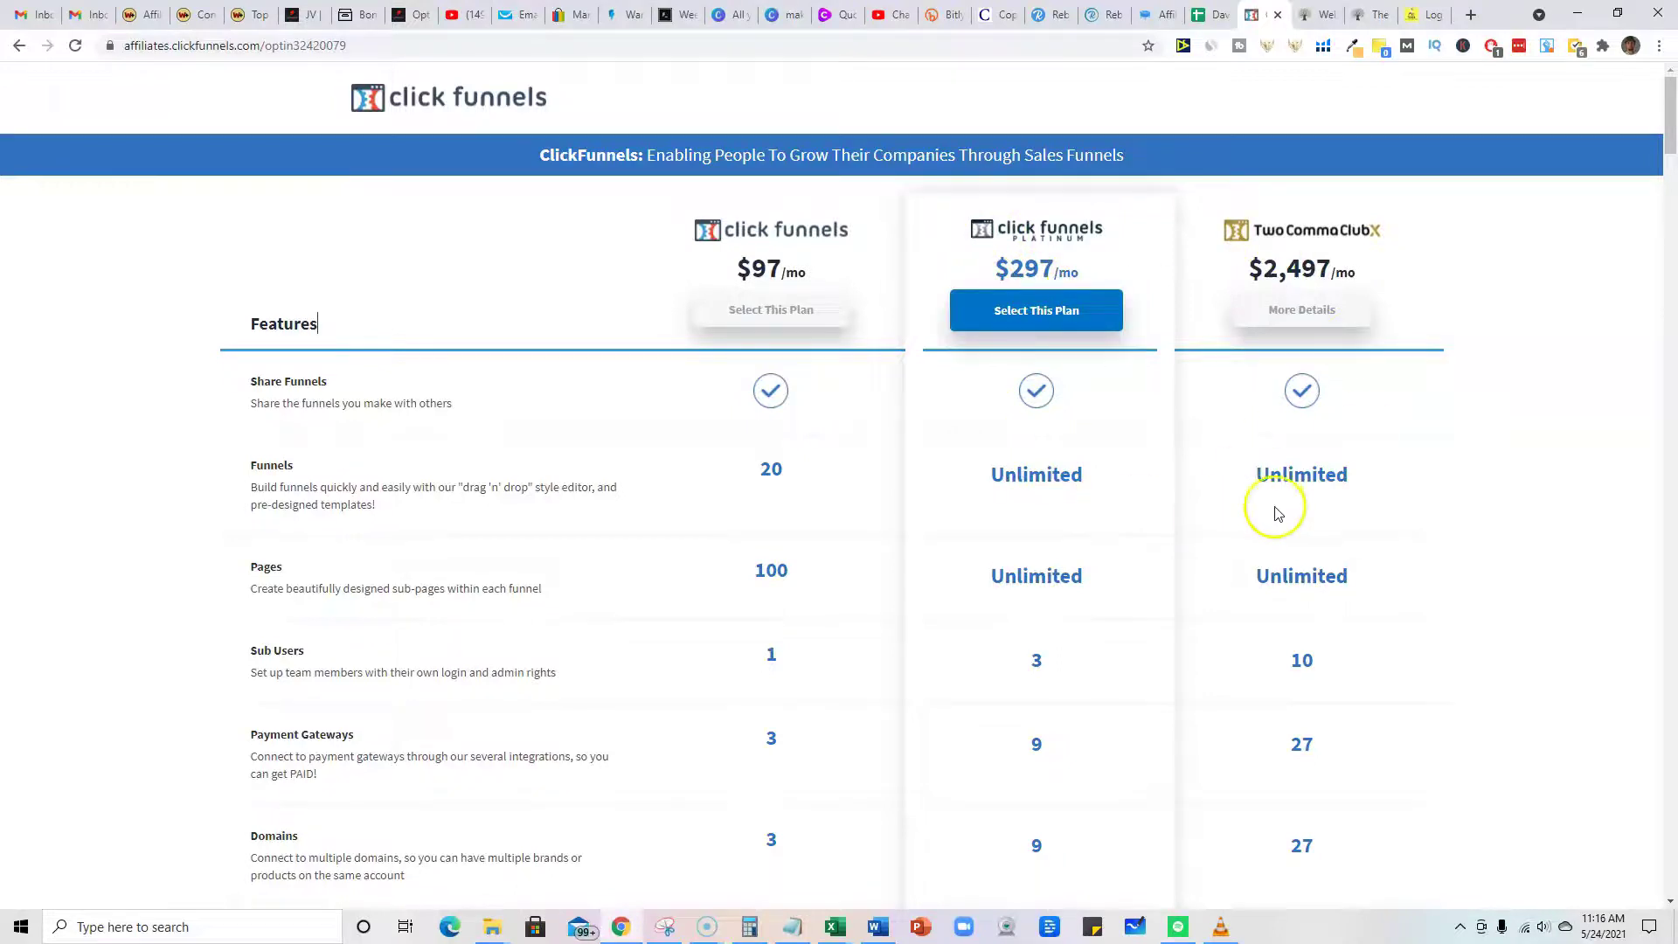
pyautogui.scroll(-4, 1266, 564)
pyautogui.scroll(-1, 1265, 564)
pyautogui.scroll(5, 1264, 565)
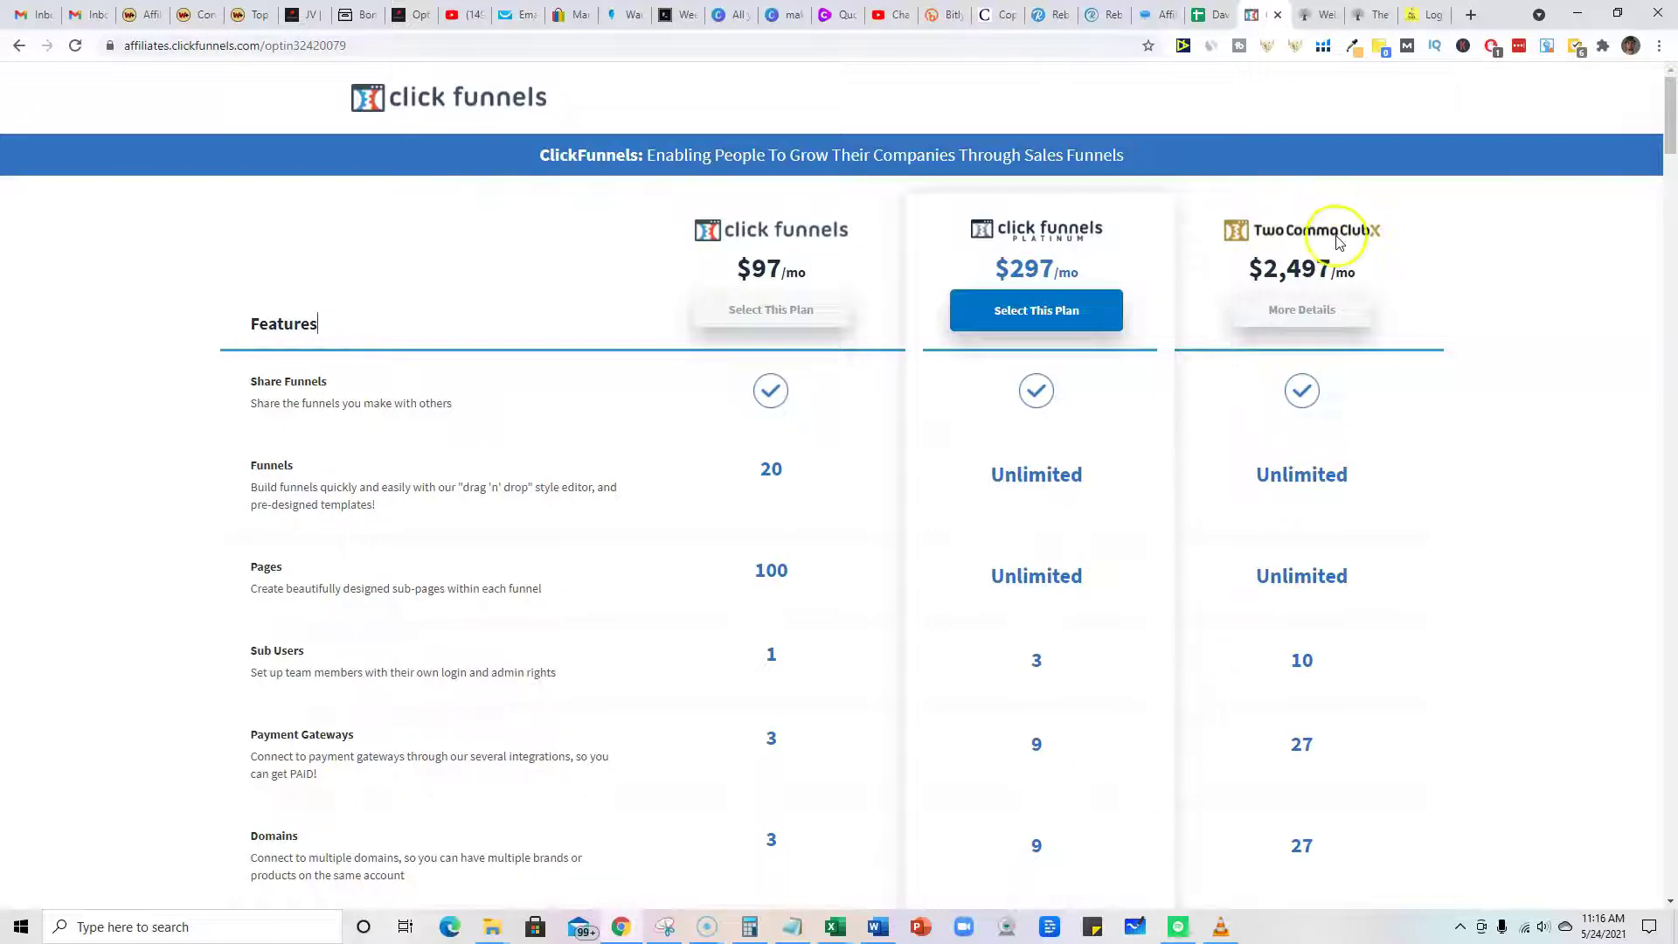
pyautogui.click(1310, 19)
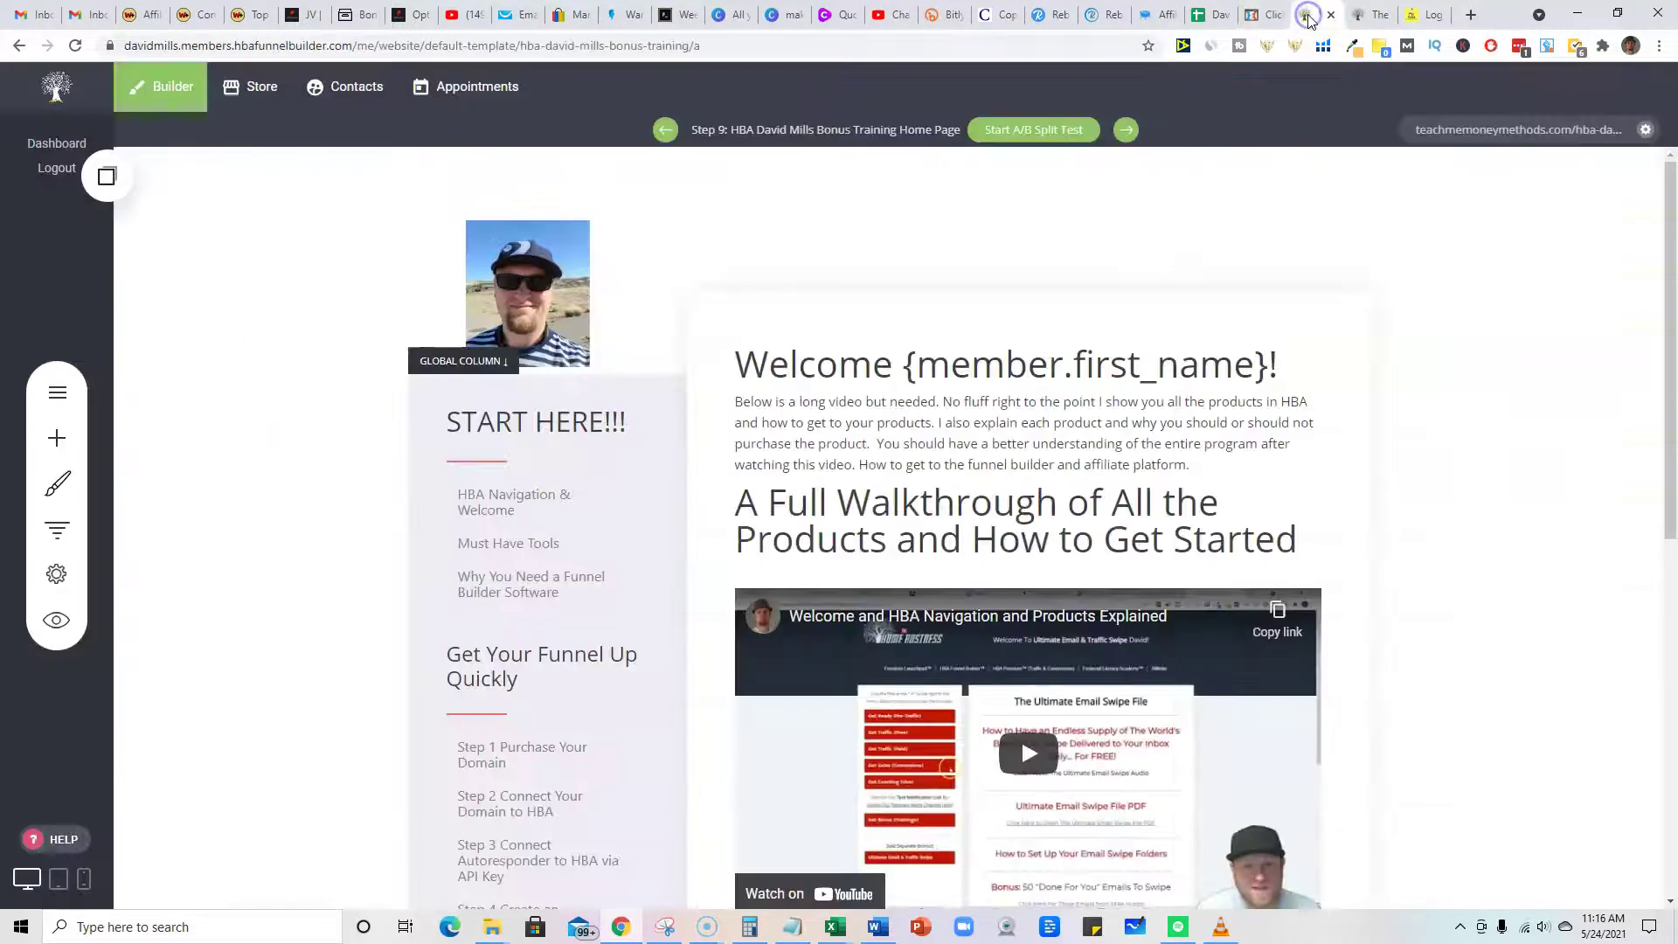
pyautogui.moveTo(1215, 562)
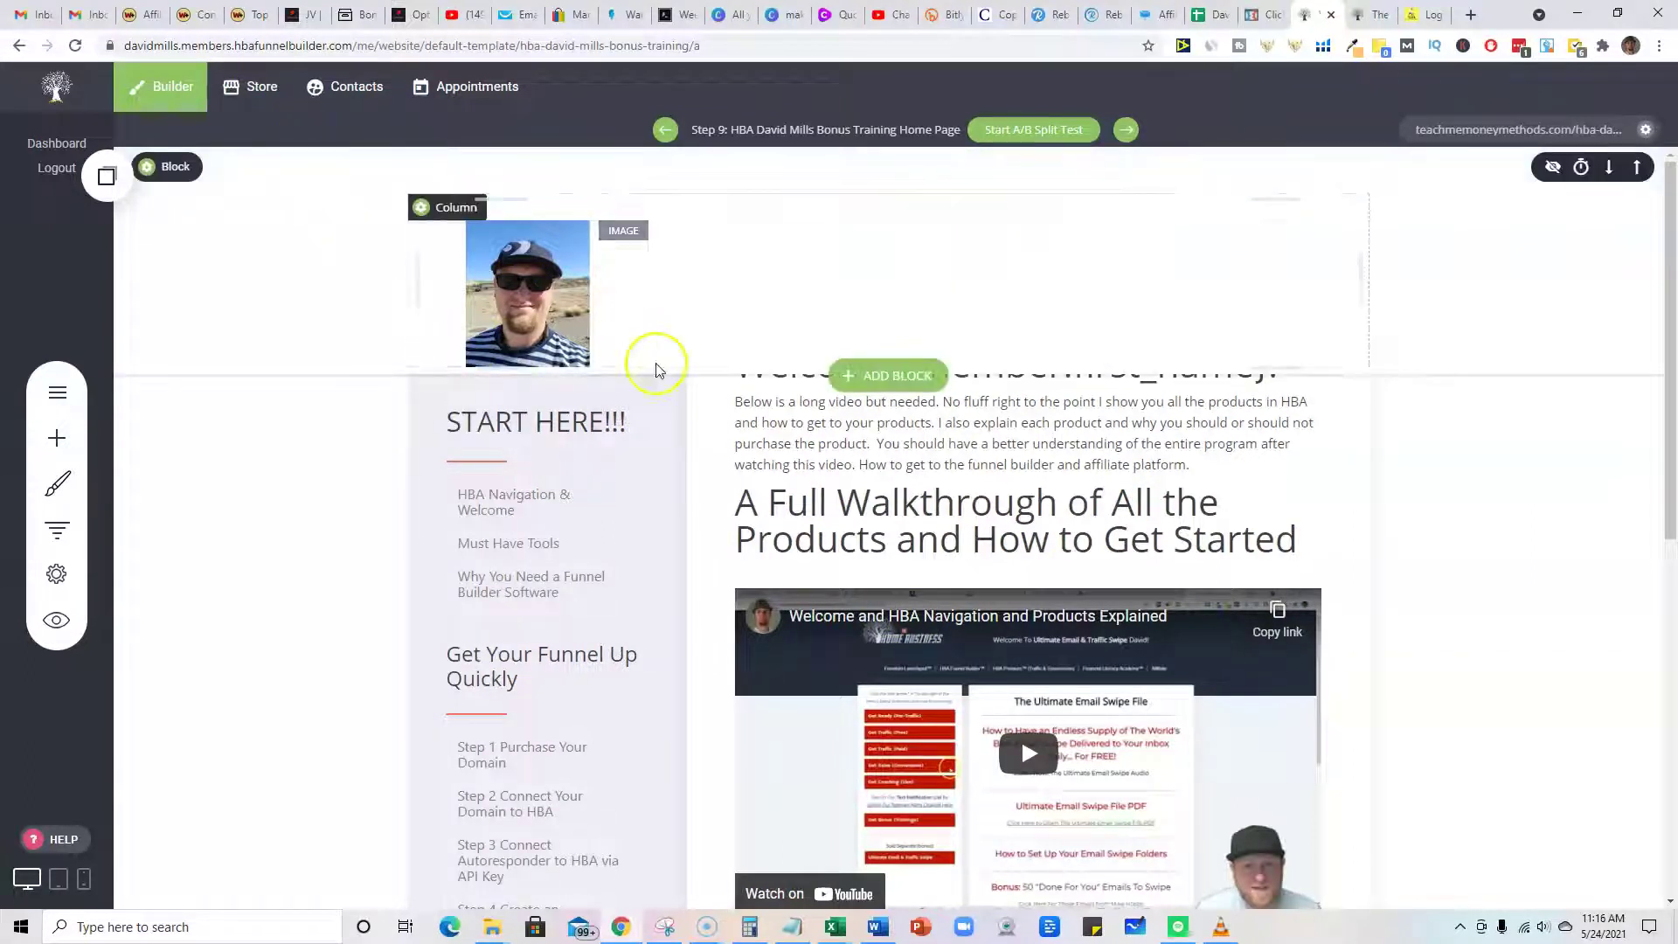
pyautogui.moveTo(1017, 521)
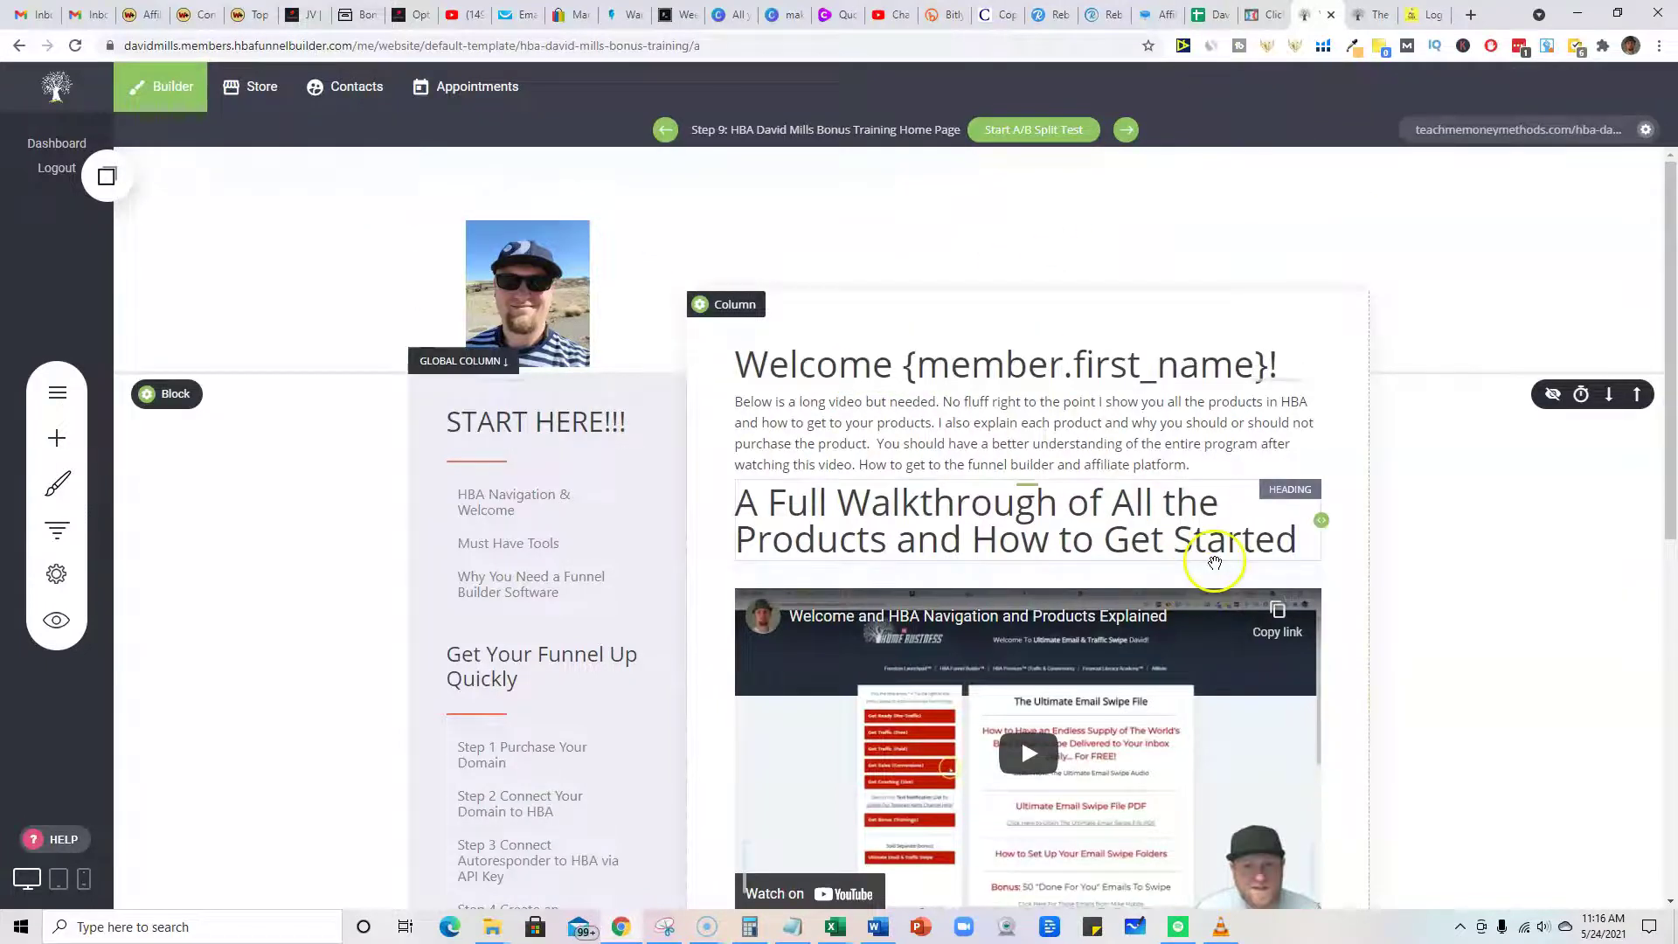
pyautogui.scroll(-3, 1215, 562)
pyautogui.scroll(3, 1215, 562)
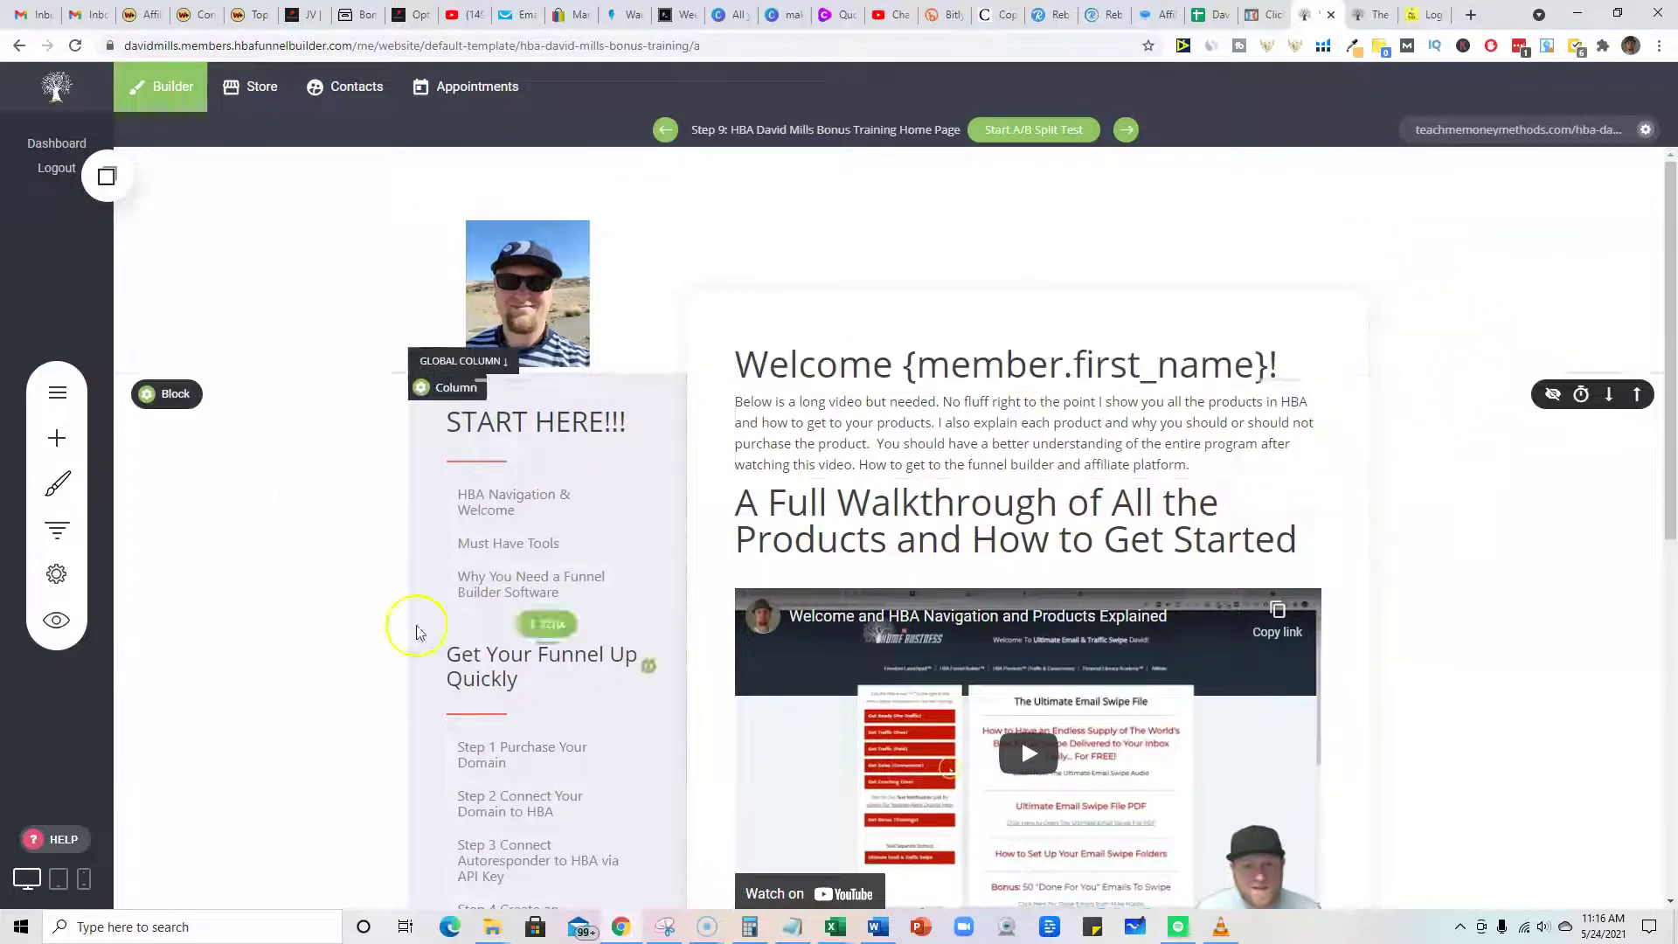
# - Play the hbafunnelbuilder.com intro video, skip ahead to about 10:33, then pause it
pyautogui.click(1362, 19)
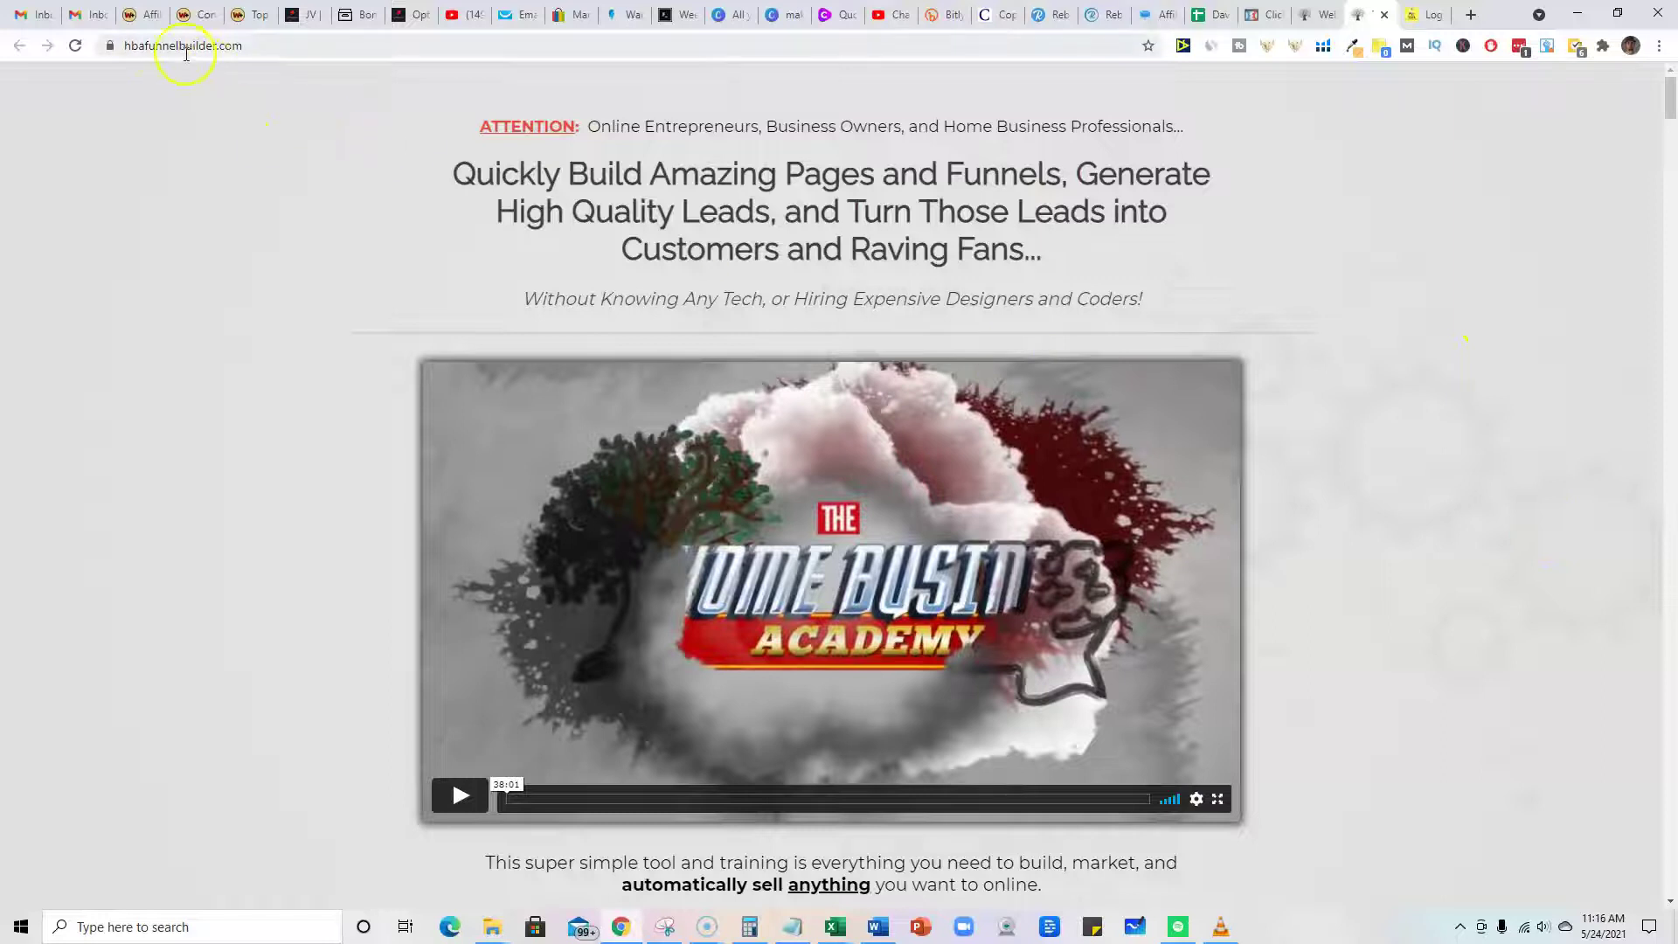
pyautogui.click(641, 800)
pyautogui.click(677, 800)
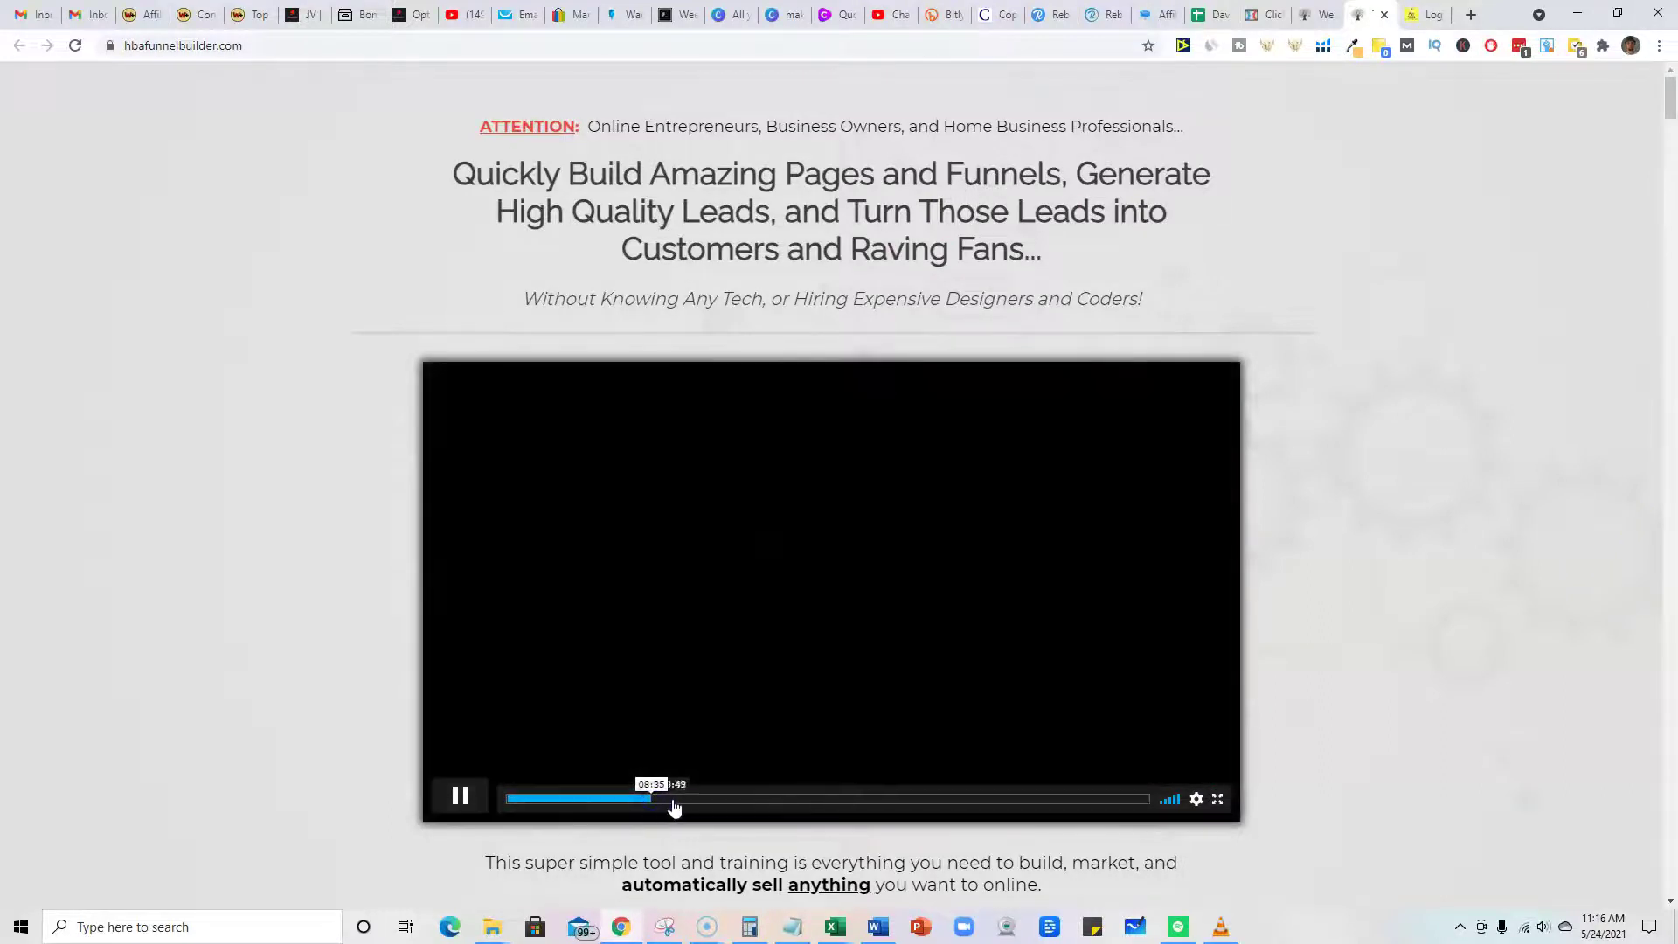
pyautogui.click(687, 799)
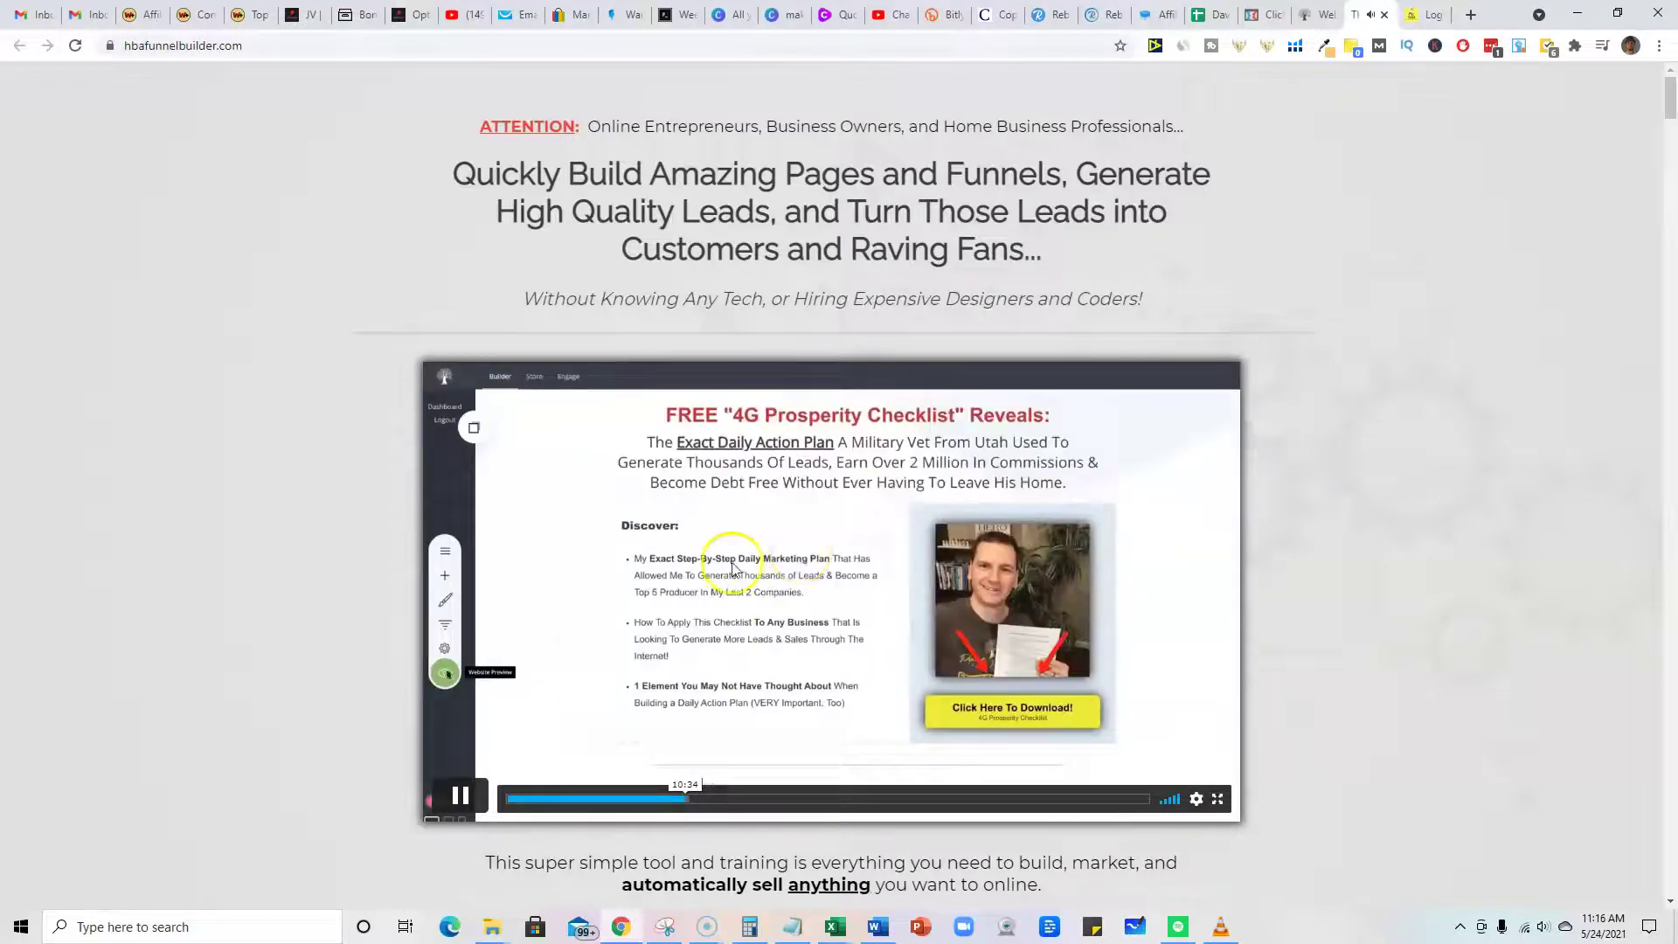
pyautogui.click(461, 796)
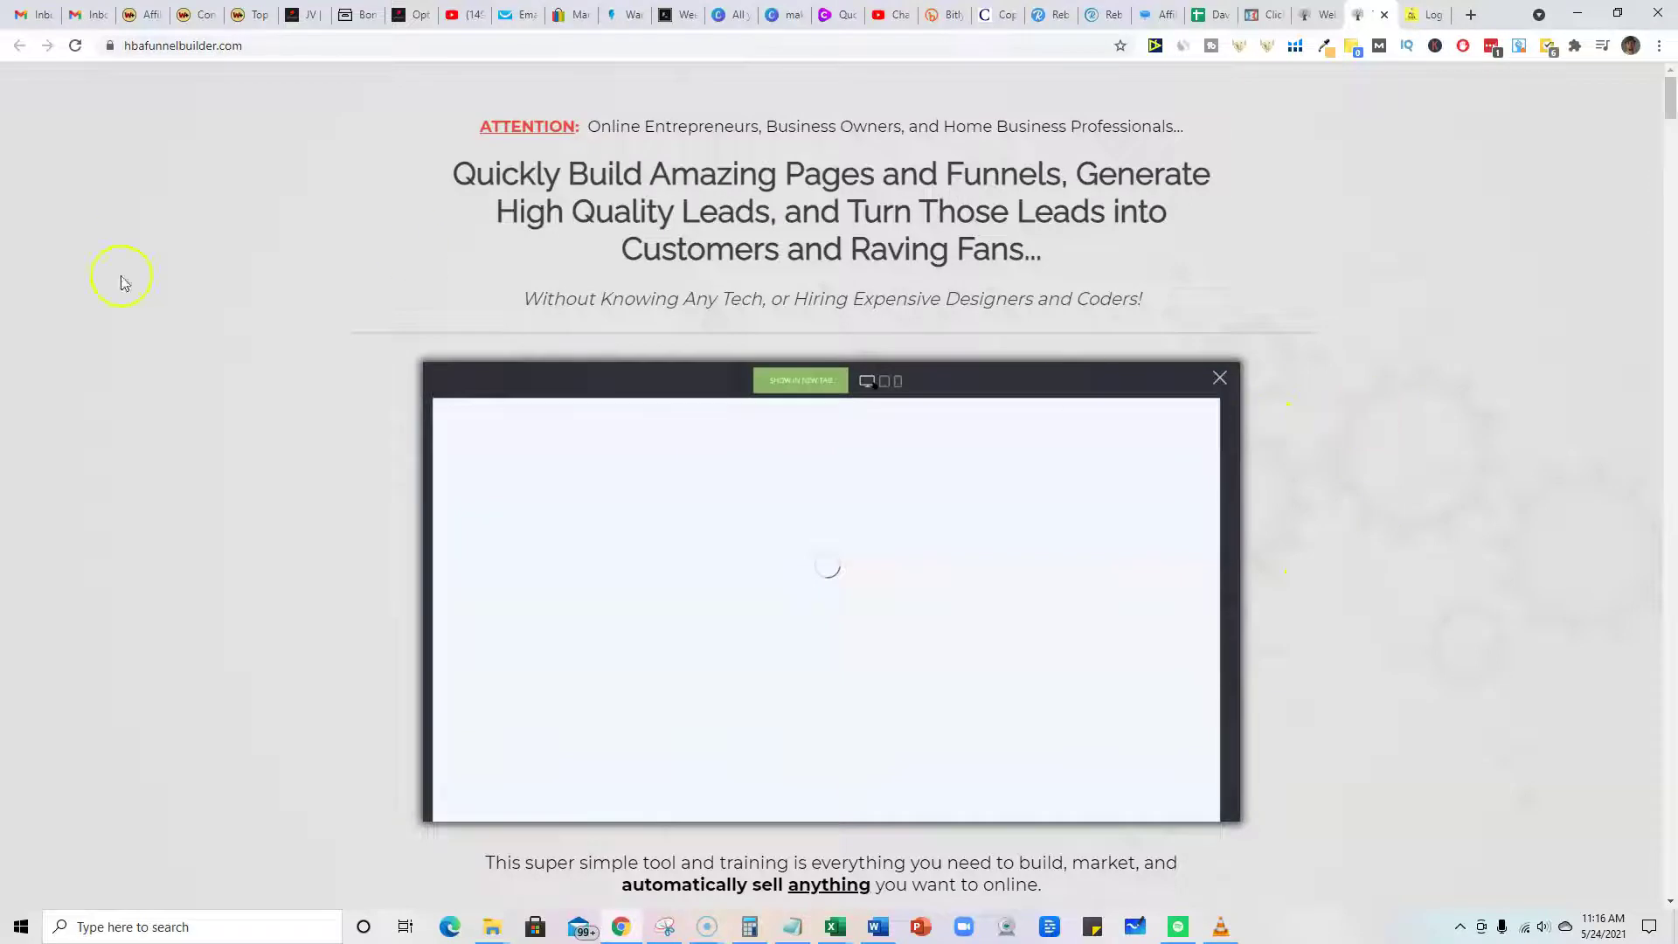
pyautogui.scroll(-1, 1193, 538)
pyautogui.scroll(-4, 1193, 537)
pyautogui.scroll(-1, 1127, 381)
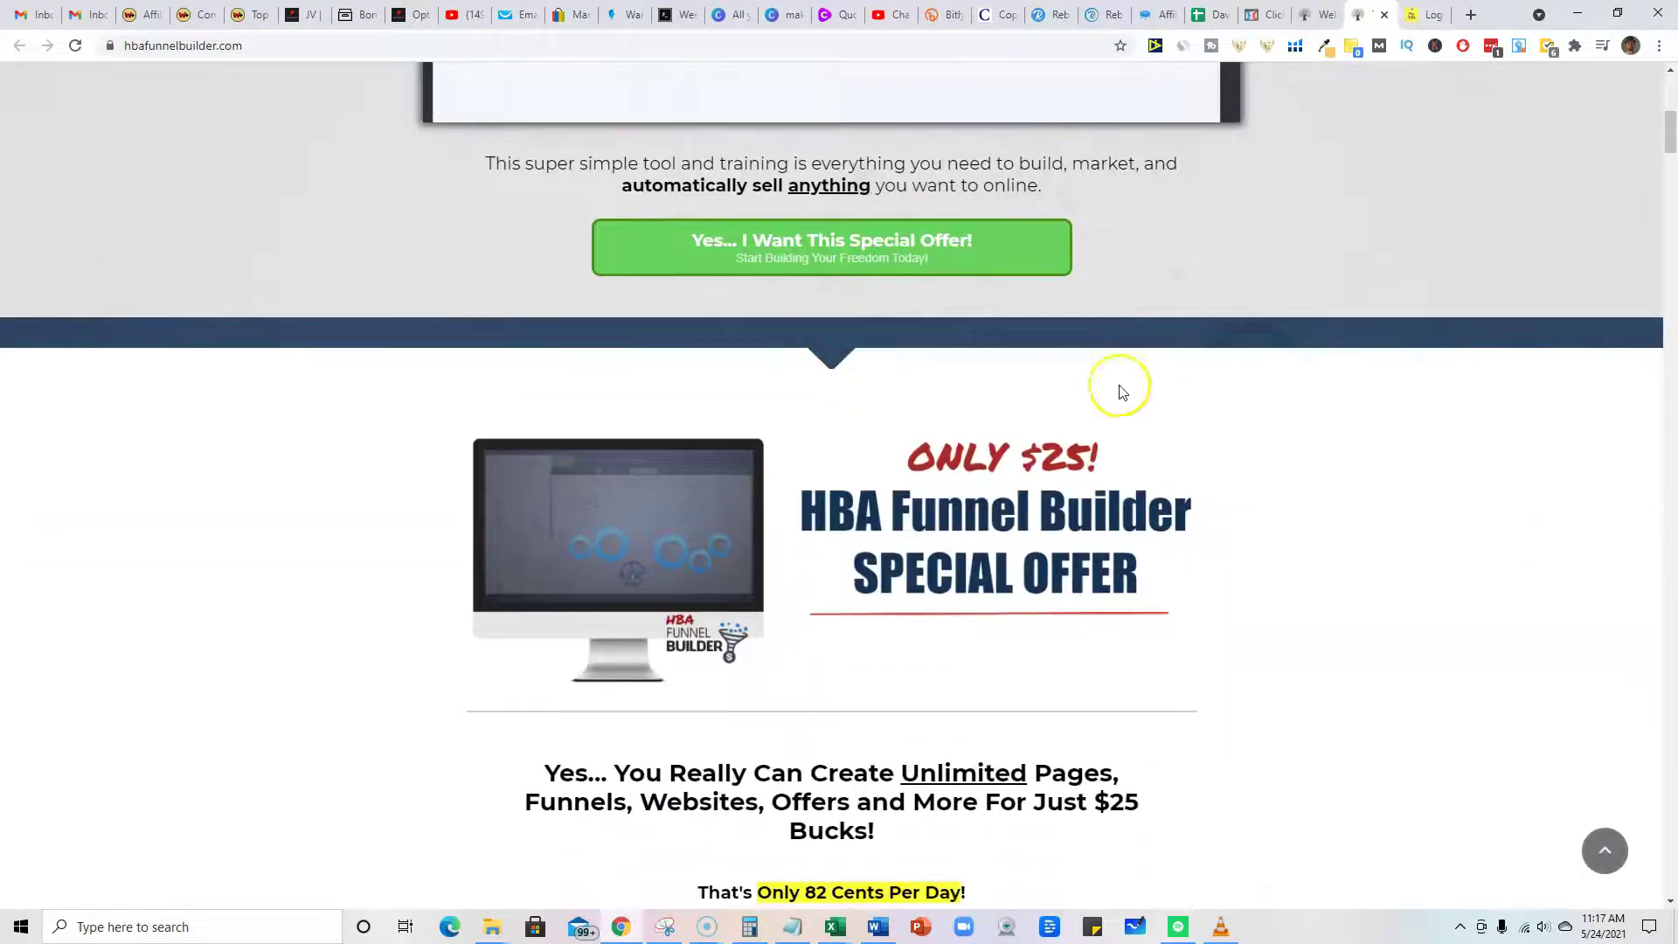
pyautogui.scroll(-1, 1069, 470)
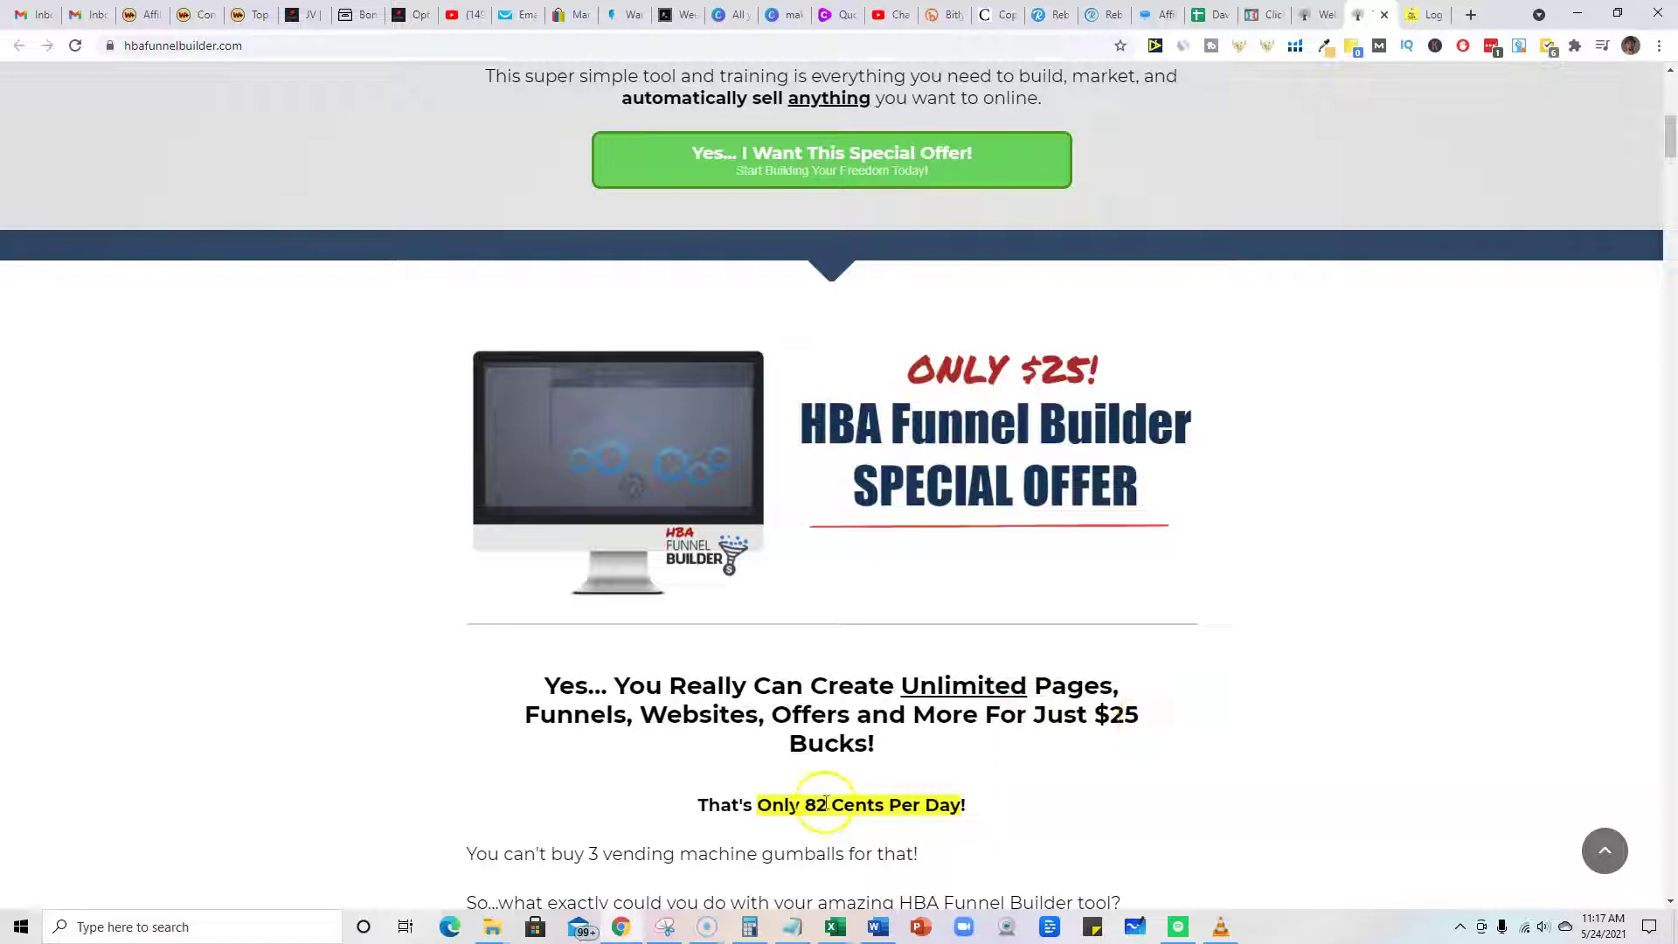
pyautogui.moveTo(839, 804); pyautogui.dragTo(971, 804)
pyautogui.click(1023, 782)
pyautogui.moveTo(1148, 714); pyautogui.dragTo(1046, 715)
pyautogui.click(1099, 717)
pyautogui.scroll(-3, 1039, 793)
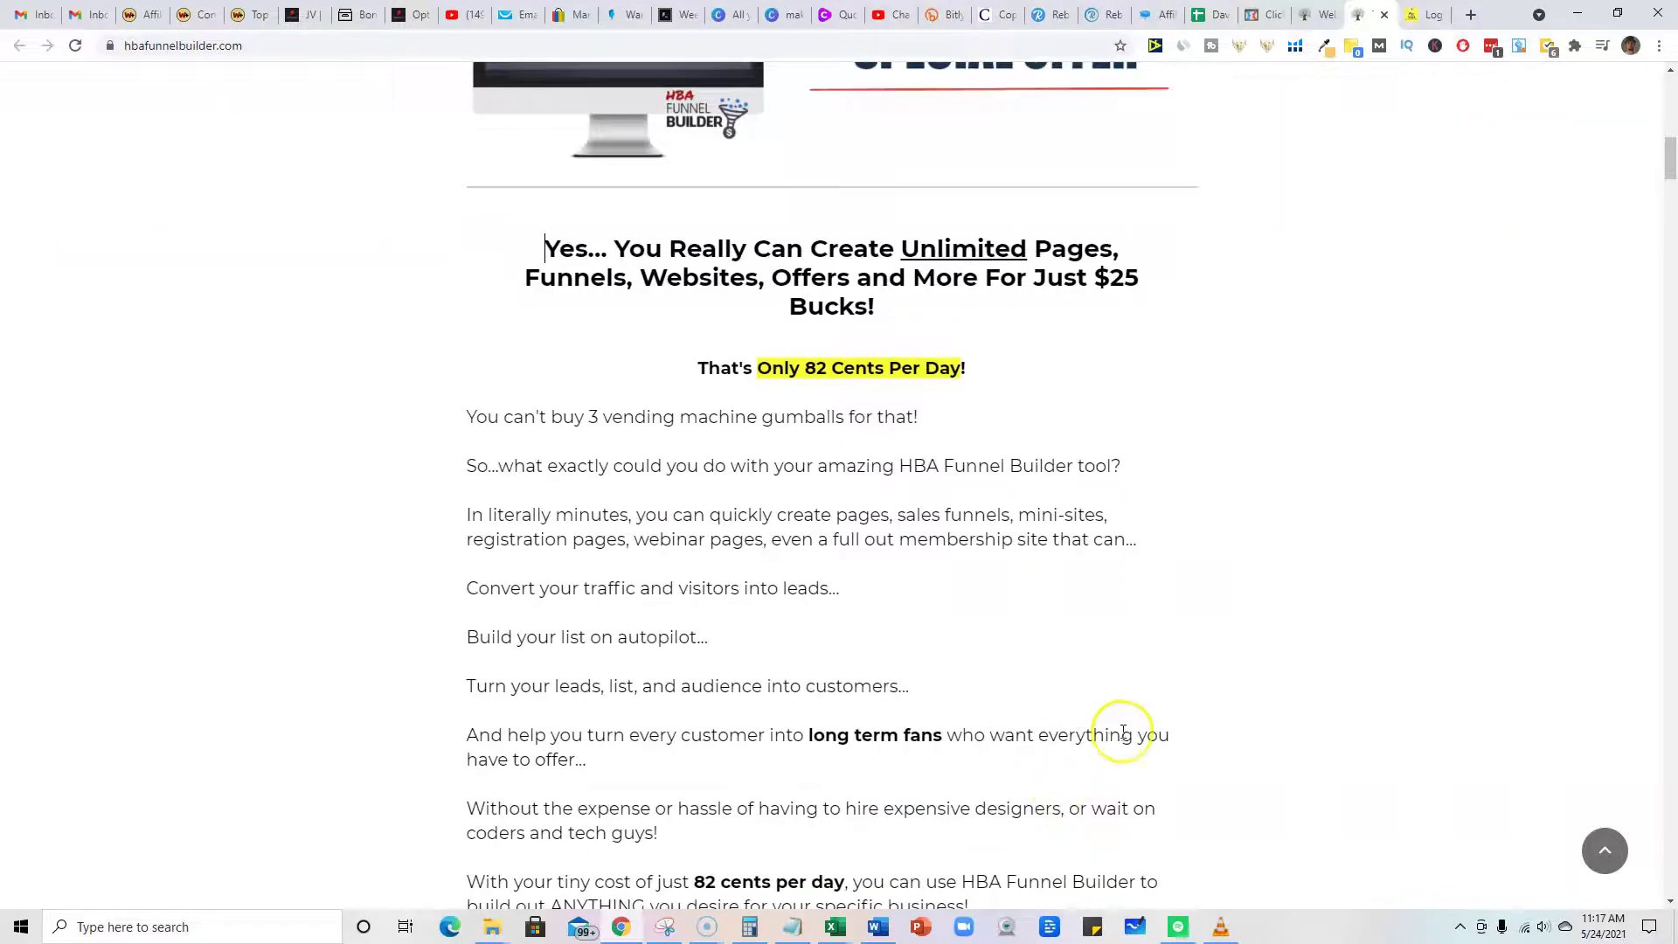
pyautogui.scroll(-2, 1115, 735)
pyautogui.scroll(-3, 1131, 726)
pyautogui.scroll(-2, 1130, 708)
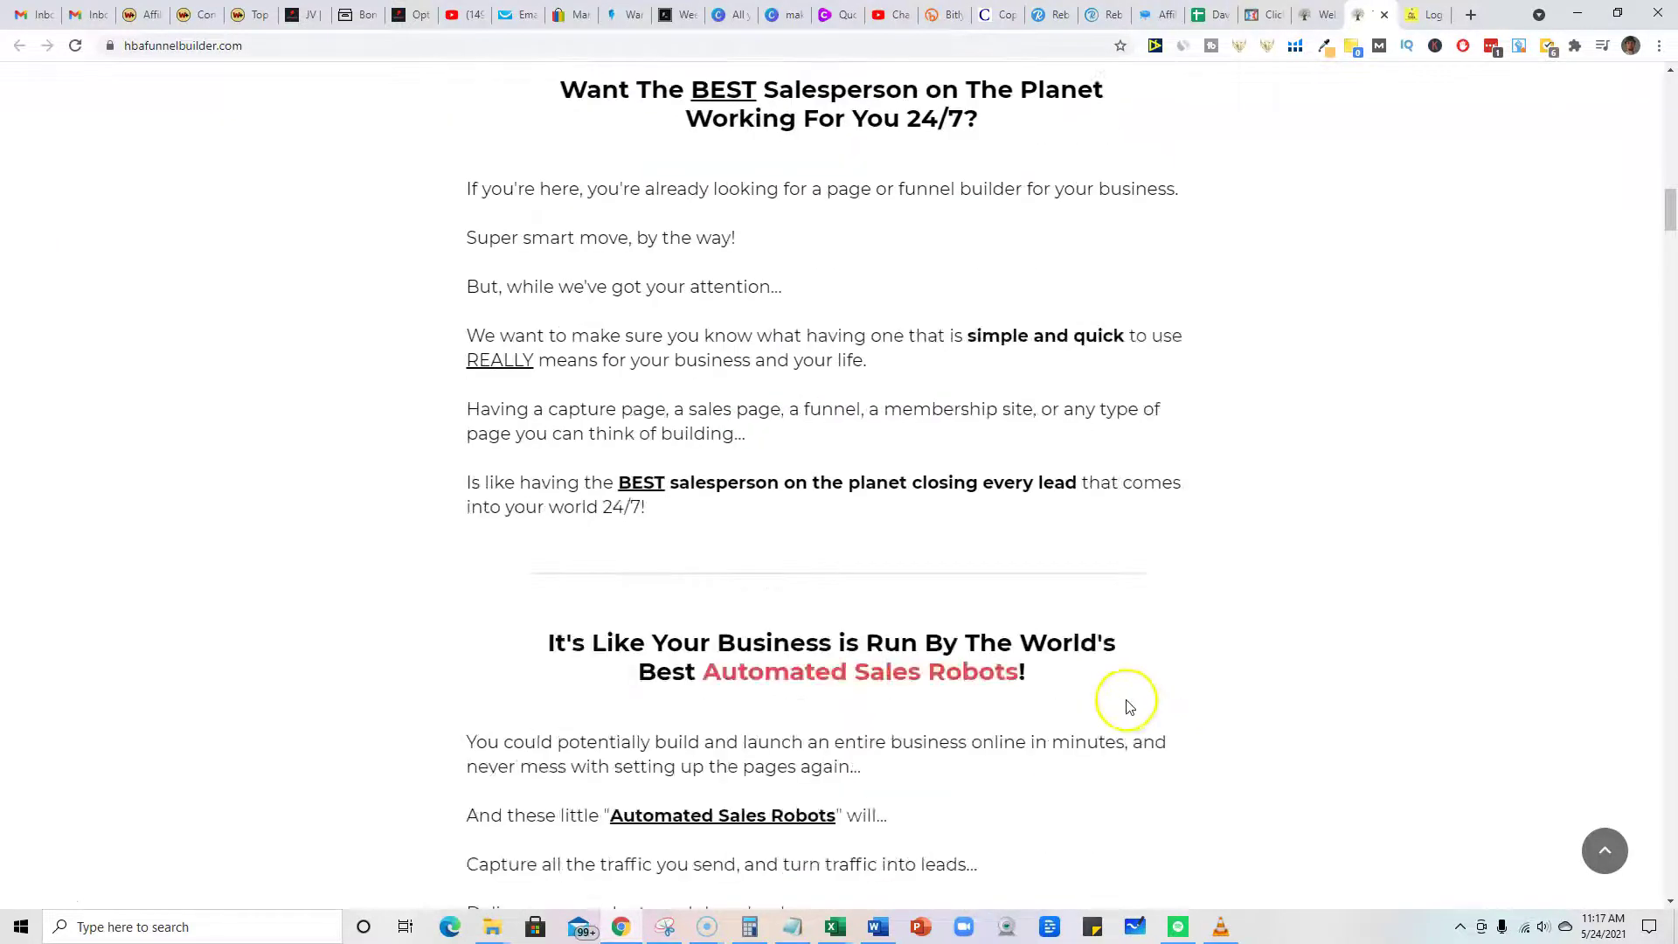
pyautogui.scroll(-2, 1115, 656)
pyautogui.scroll(-3, 1117, 534)
pyautogui.scroll(-4, 1117, 534)
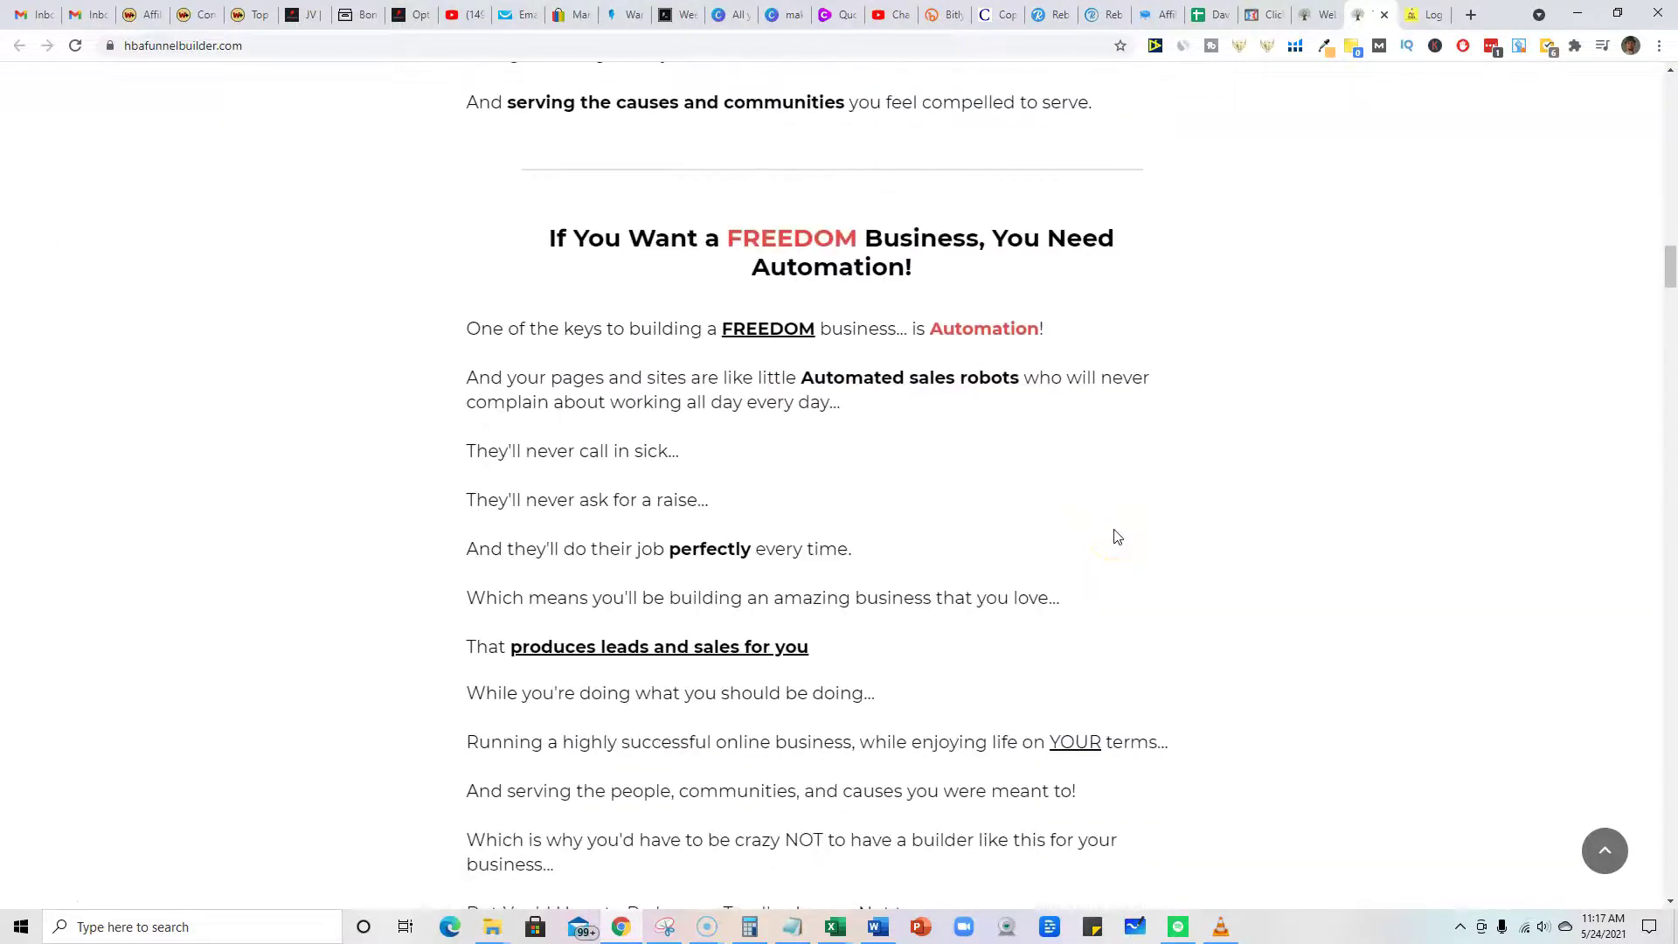
pyautogui.scroll(-4, 1117, 535)
pyautogui.scroll(-3, 1117, 535)
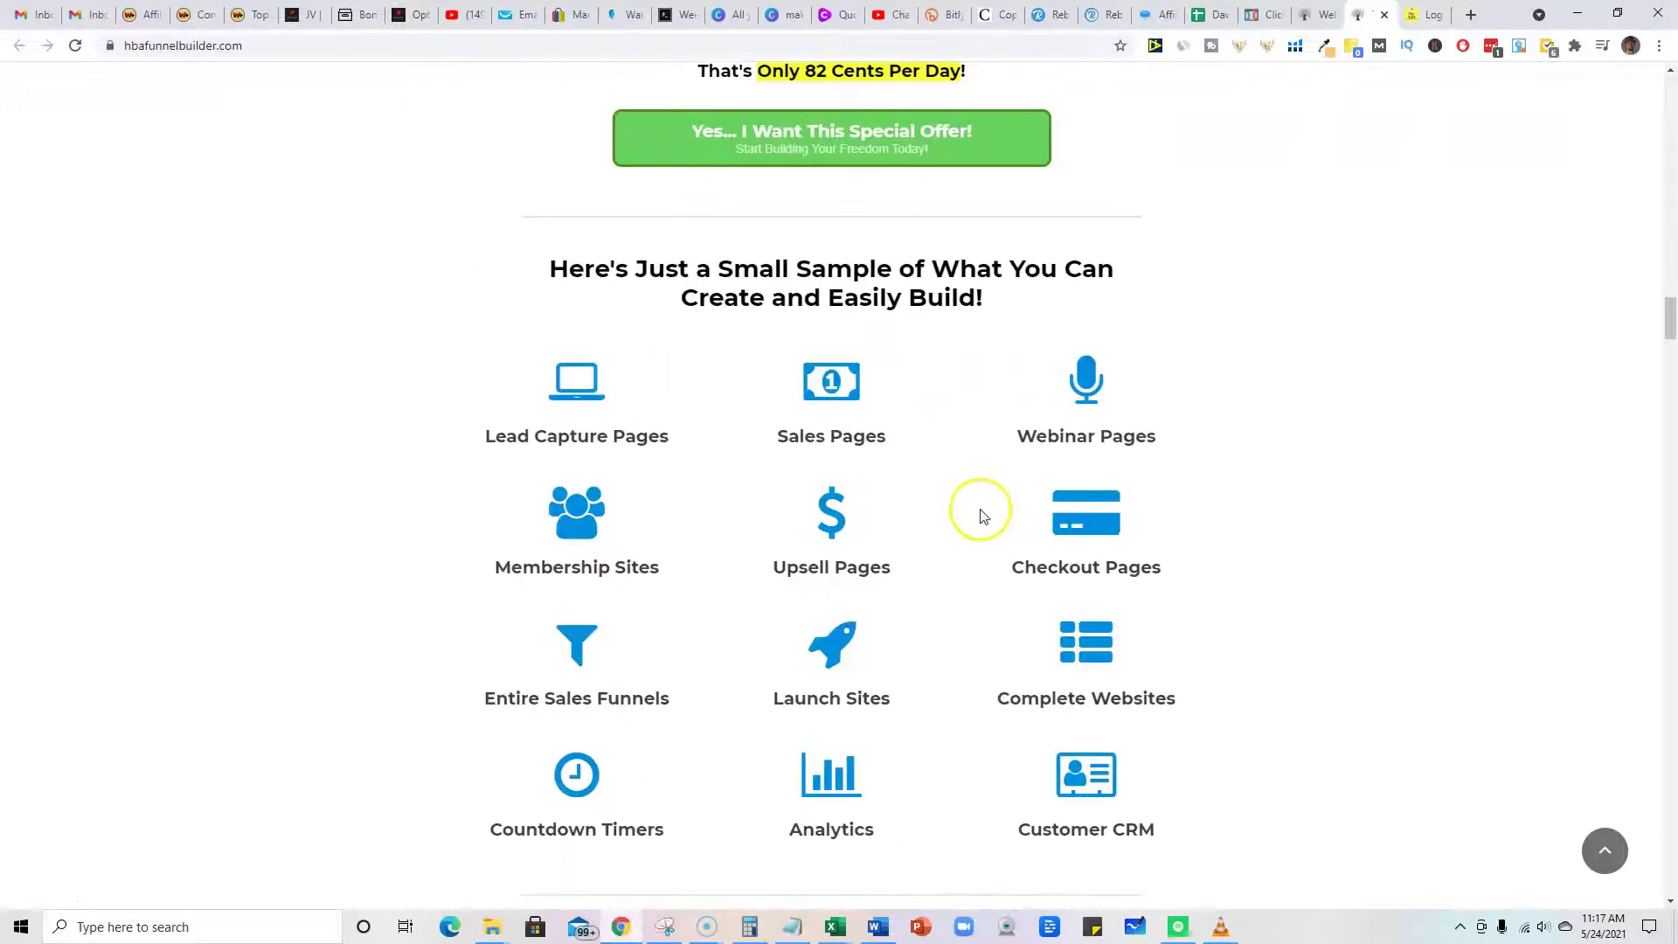
pyautogui.scroll(-1, 981, 515)
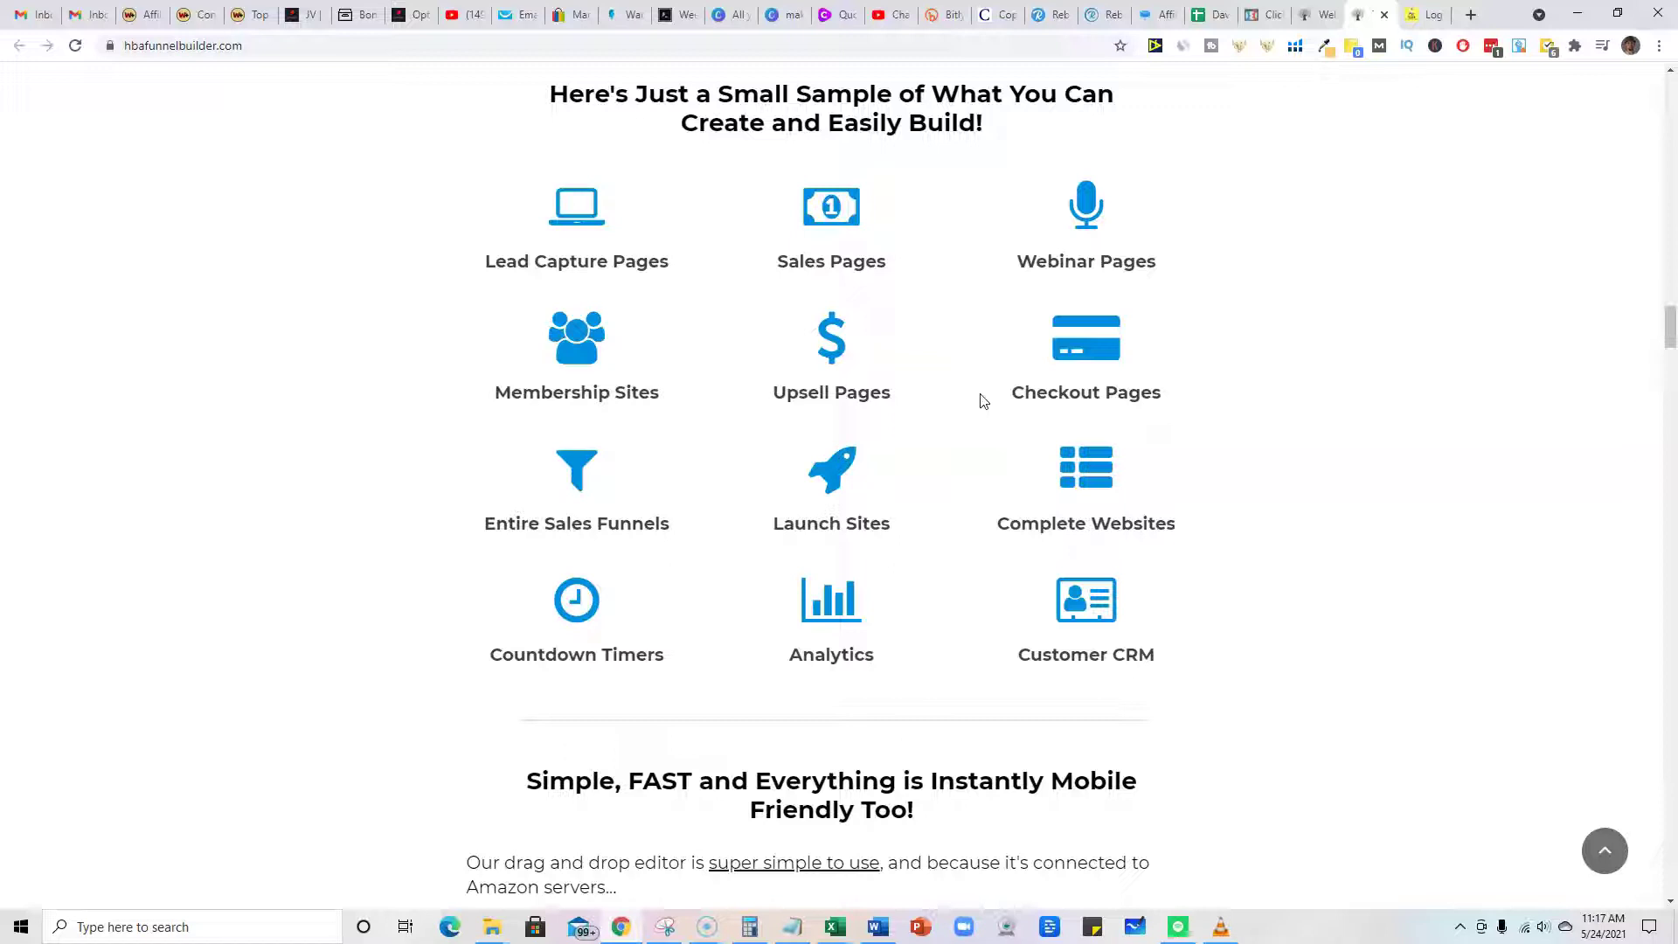
pyautogui.click(1043, 378)
pyautogui.scroll(-3, 1206, 629)
pyautogui.scroll(-3, 1206, 629)
pyautogui.scroll(-3, 1194, 614)
pyautogui.scroll(-2, 1193, 614)
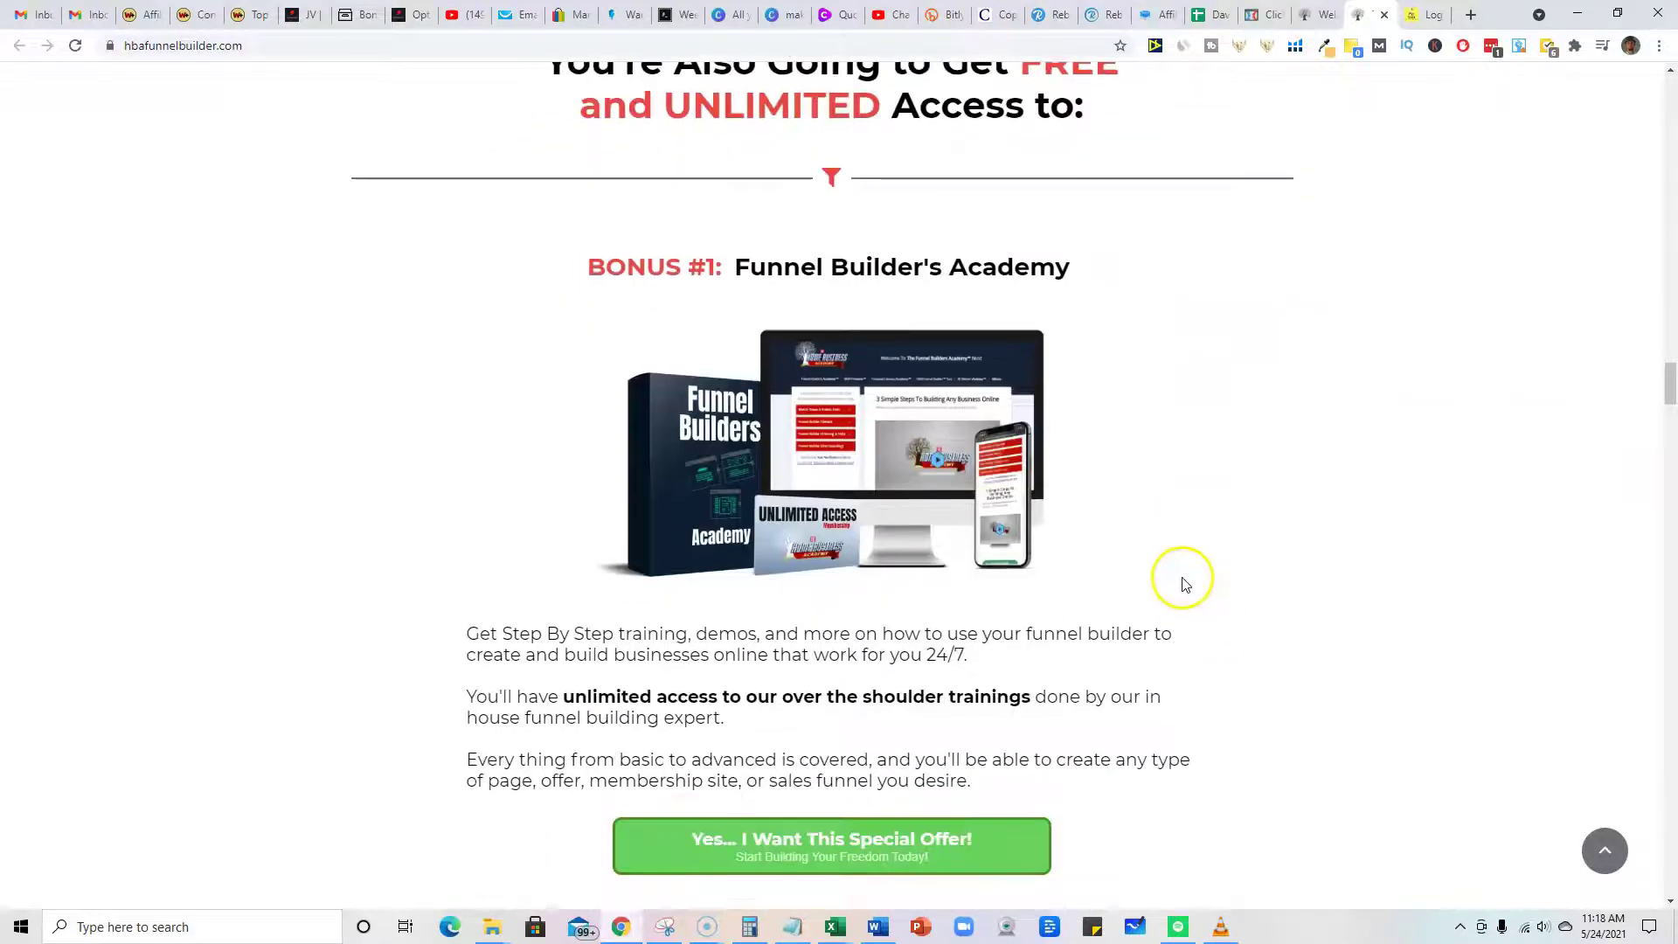
pyautogui.scroll(-4, 970, 603)
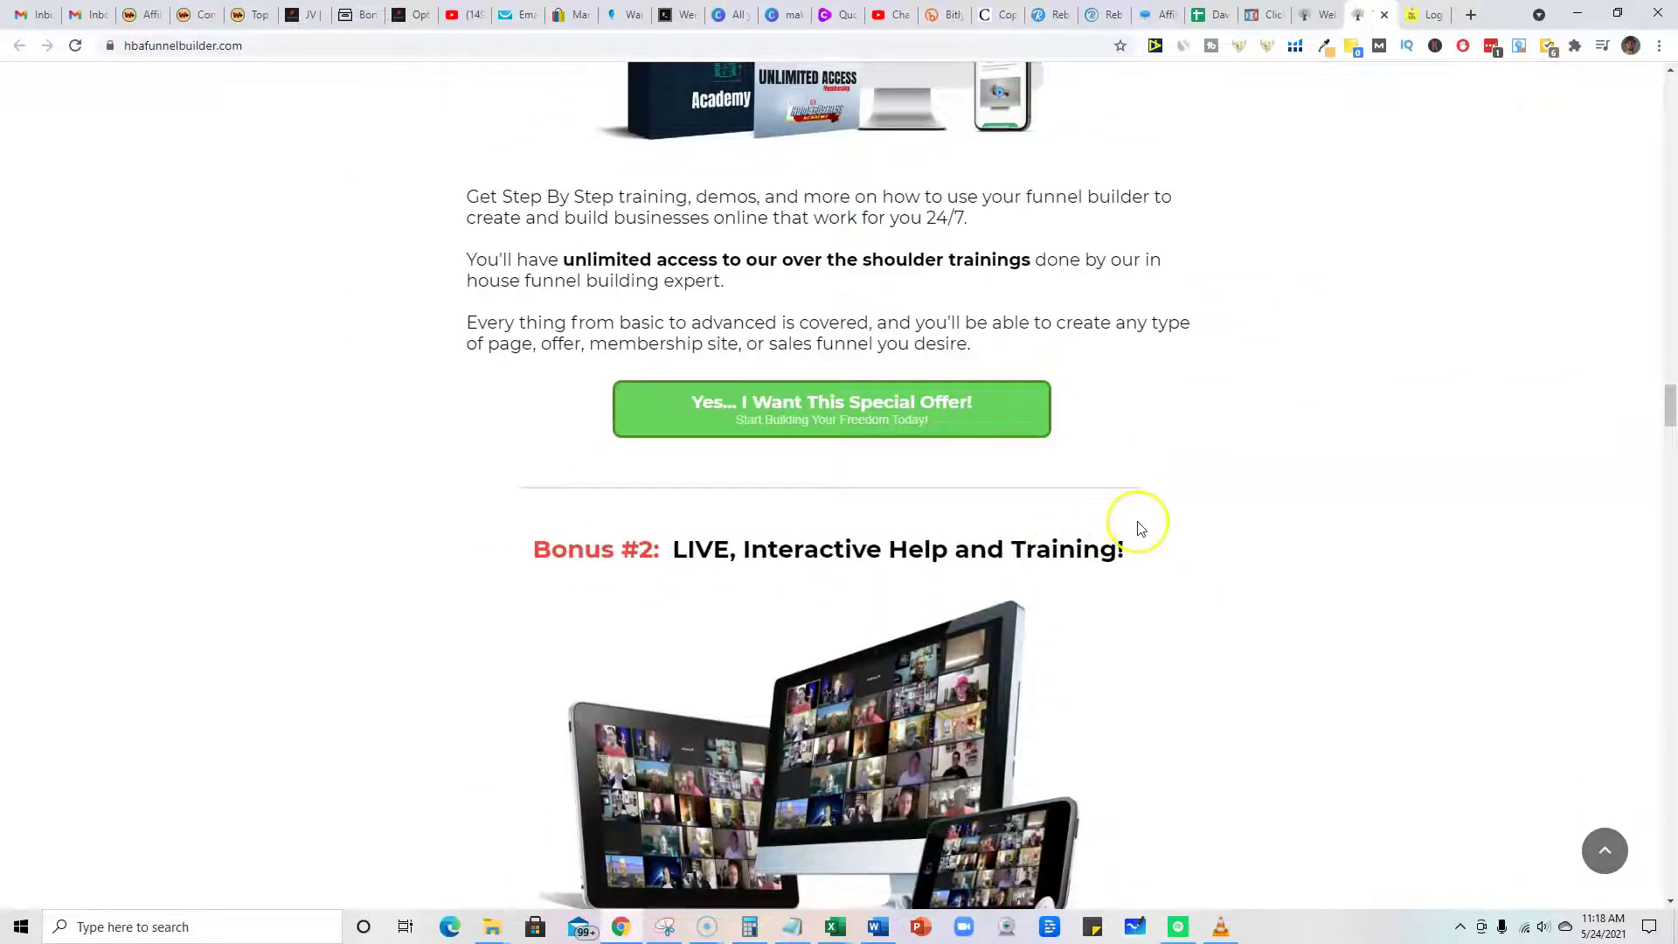
pyautogui.scroll(-1, 1141, 529)
pyautogui.scroll(-1, 1141, 528)
pyautogui.scroll(4, 1140, 529)
pyautogui.scroll(2, 1141, 528)
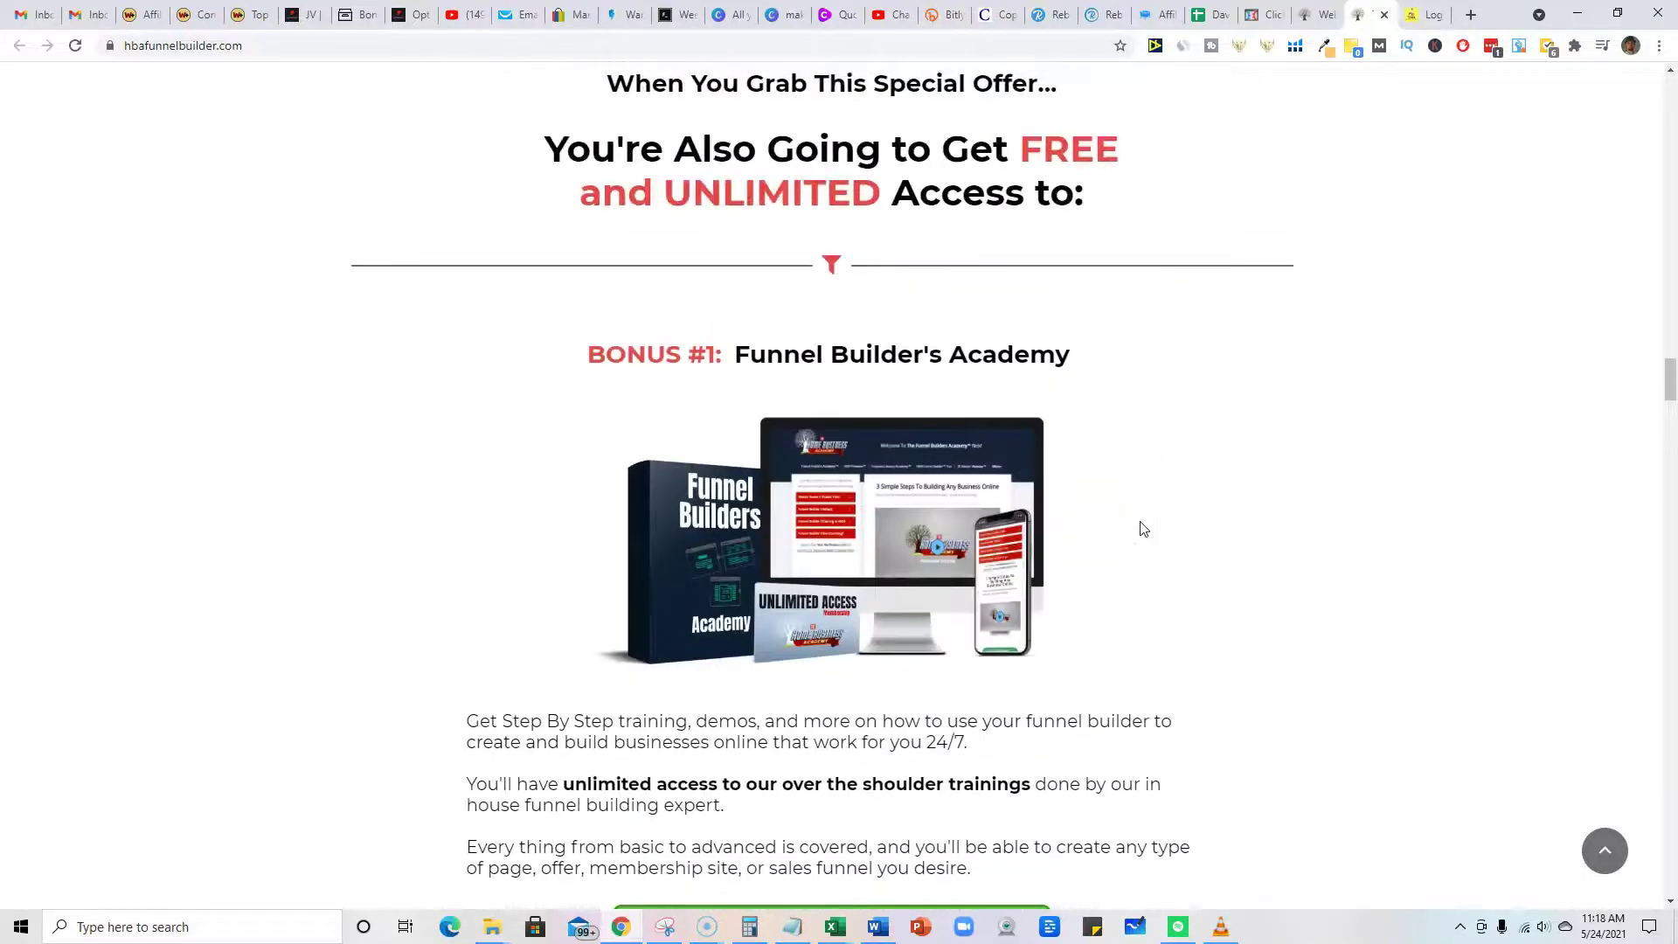
pyautogui.scroll(3, 1140, 529)
pyautogui.scroll(1, 1140, 528)
# - Open the Escape Plan opt-in page from the funnel's steps and goals overview
pyautogui.click(1327, 16)
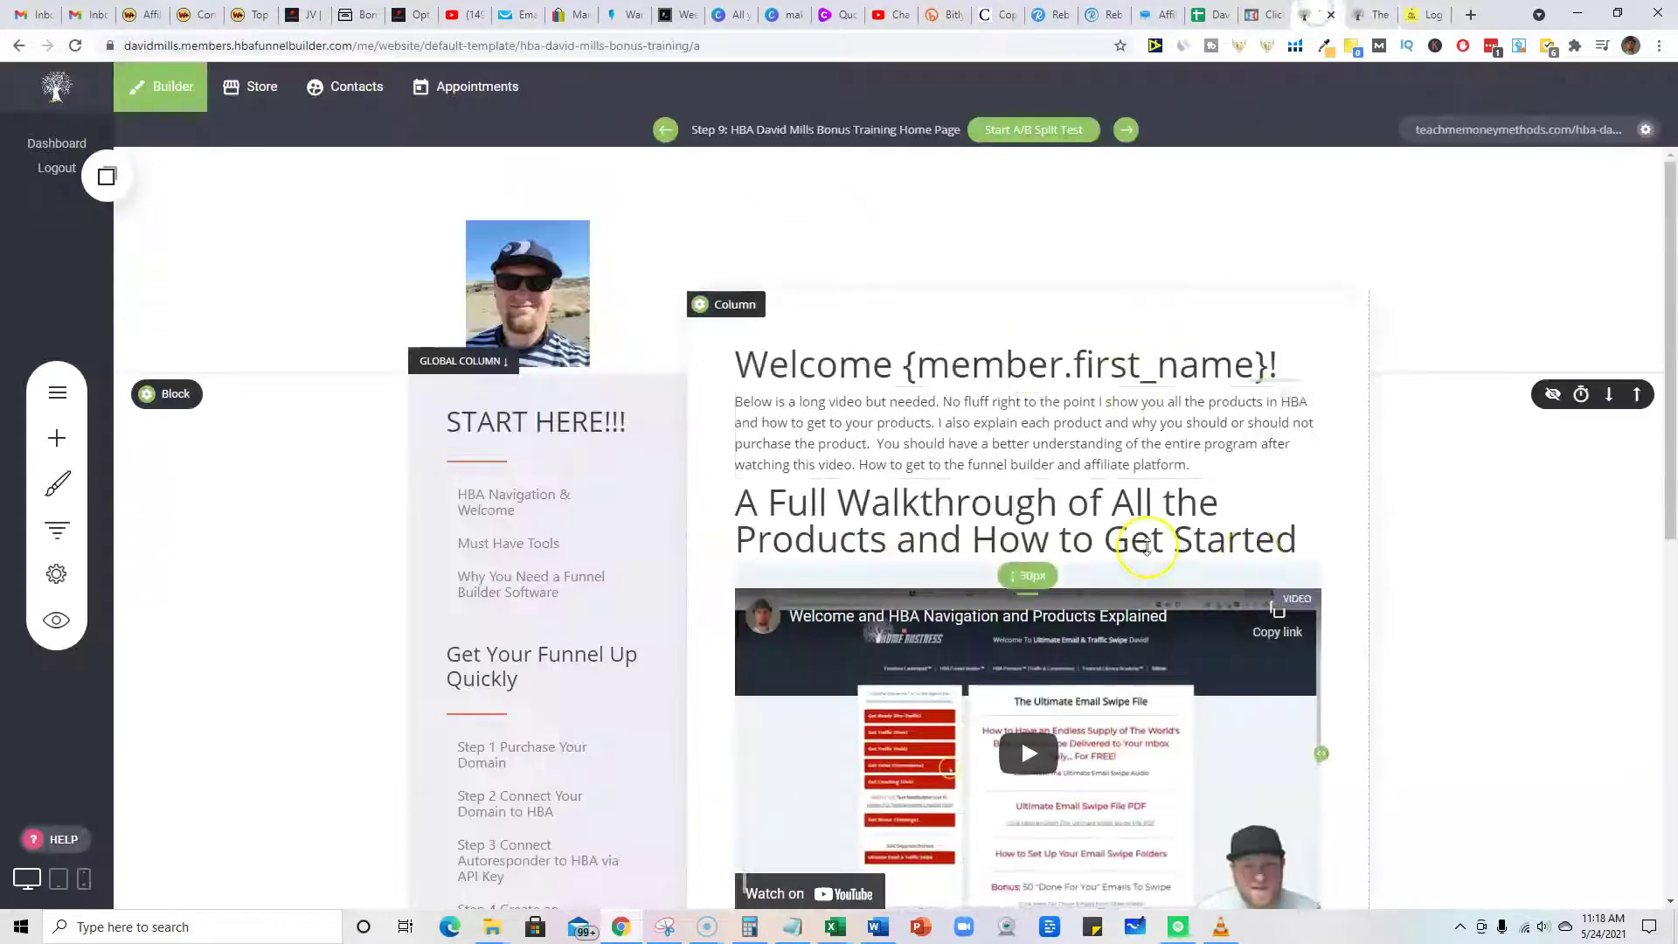
pyautogui.click(56, 530)
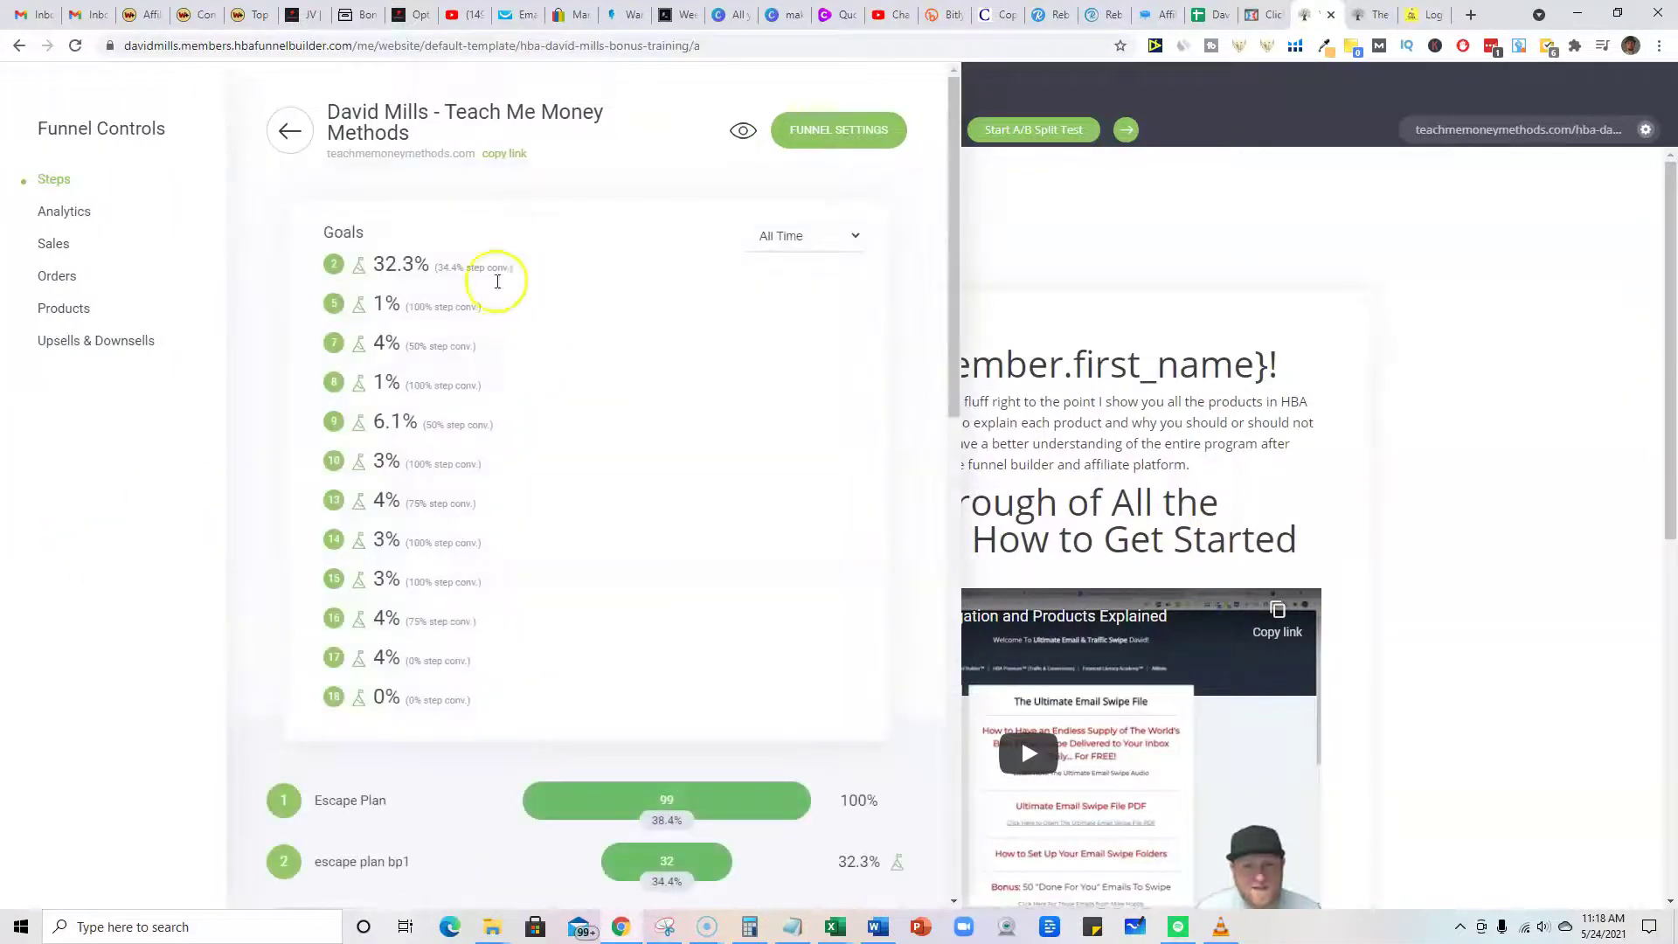
pyautogui.scroll(-3, 502, 666)
pyautogui.scroll(3, 486, 652)
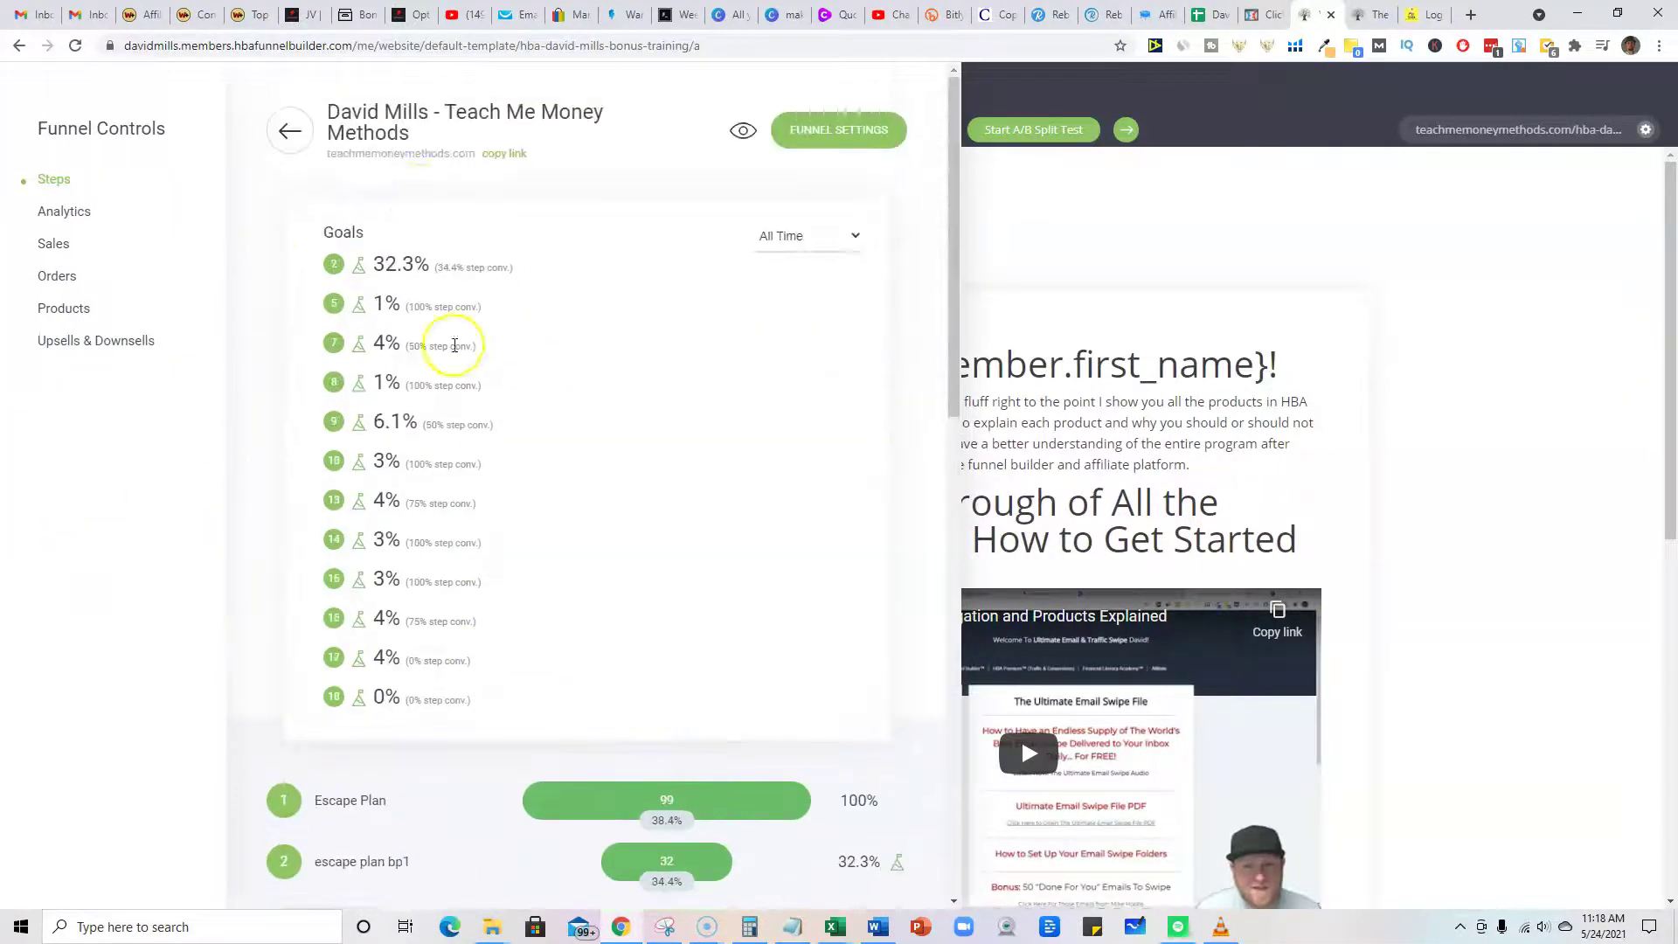
pyautogui.scroll(-3, 446, 603)
pyautogui.scroll(-2, 511, 525)
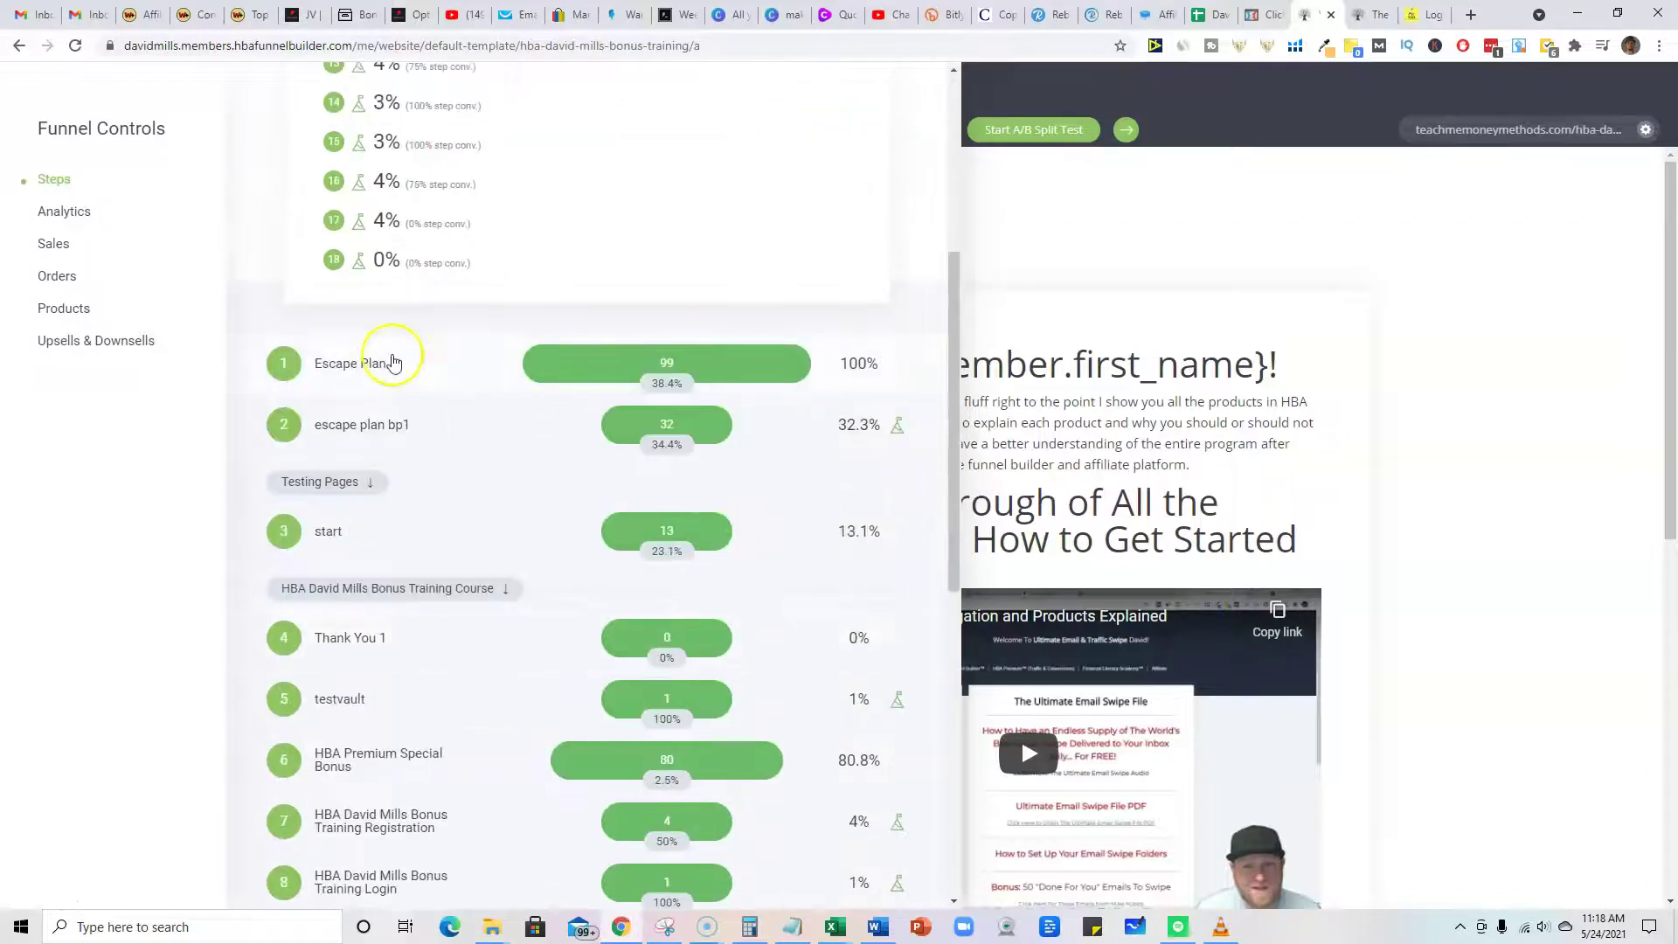
pyautogui.click(344, 367)
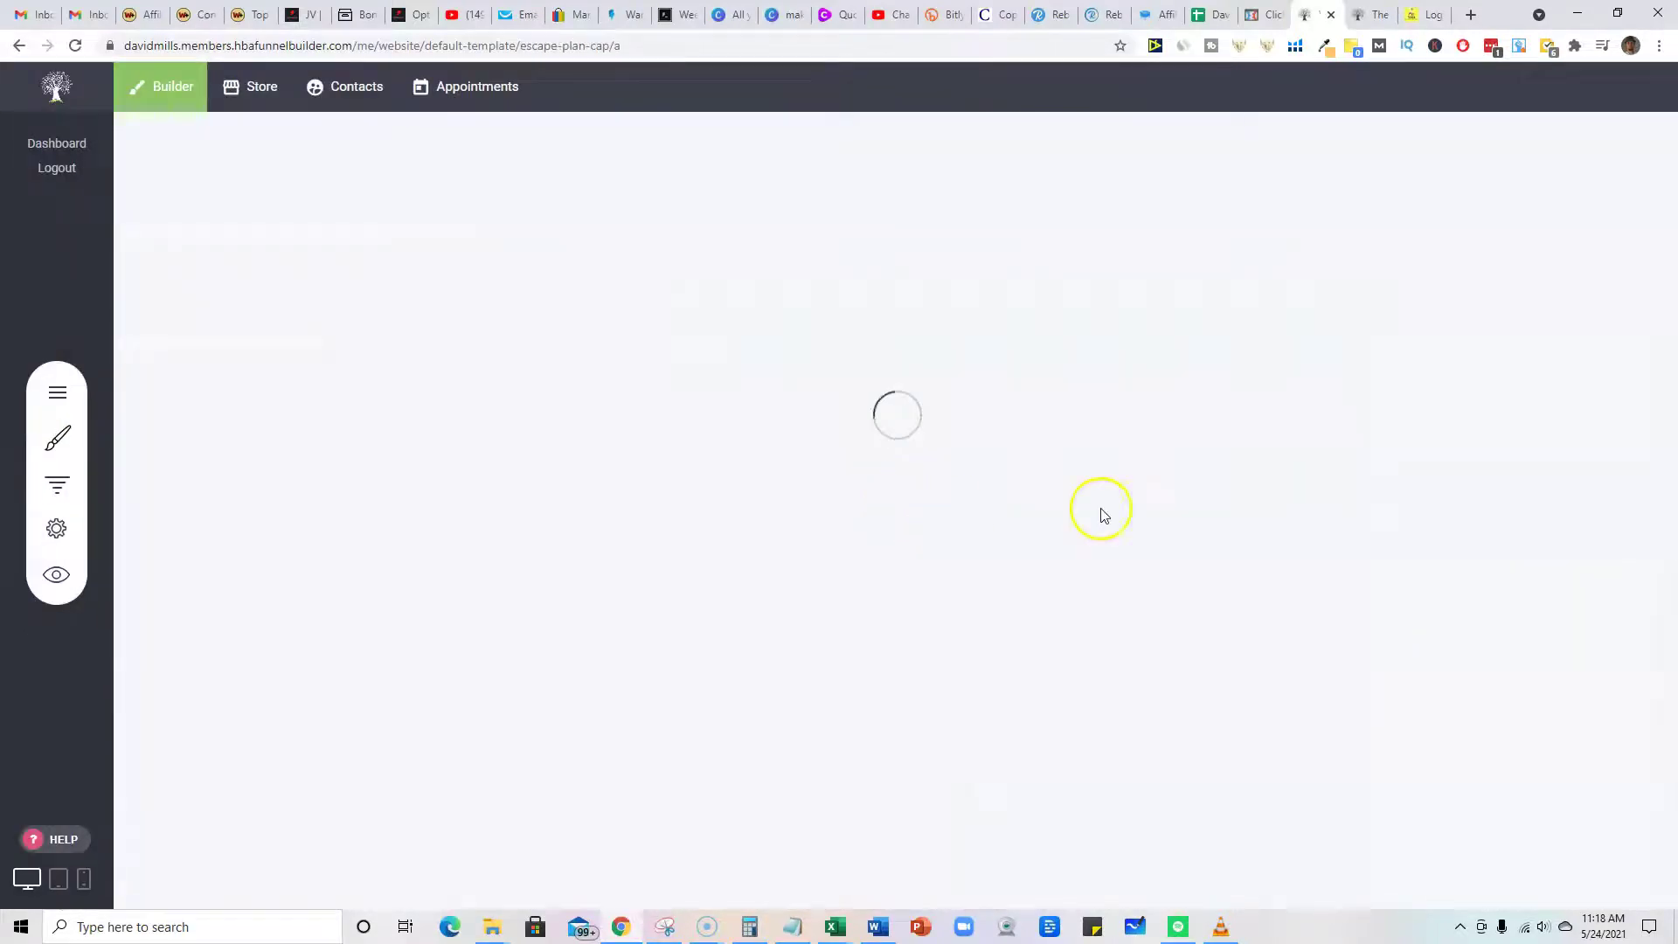
pyautogui.moveTo(1166, 541)
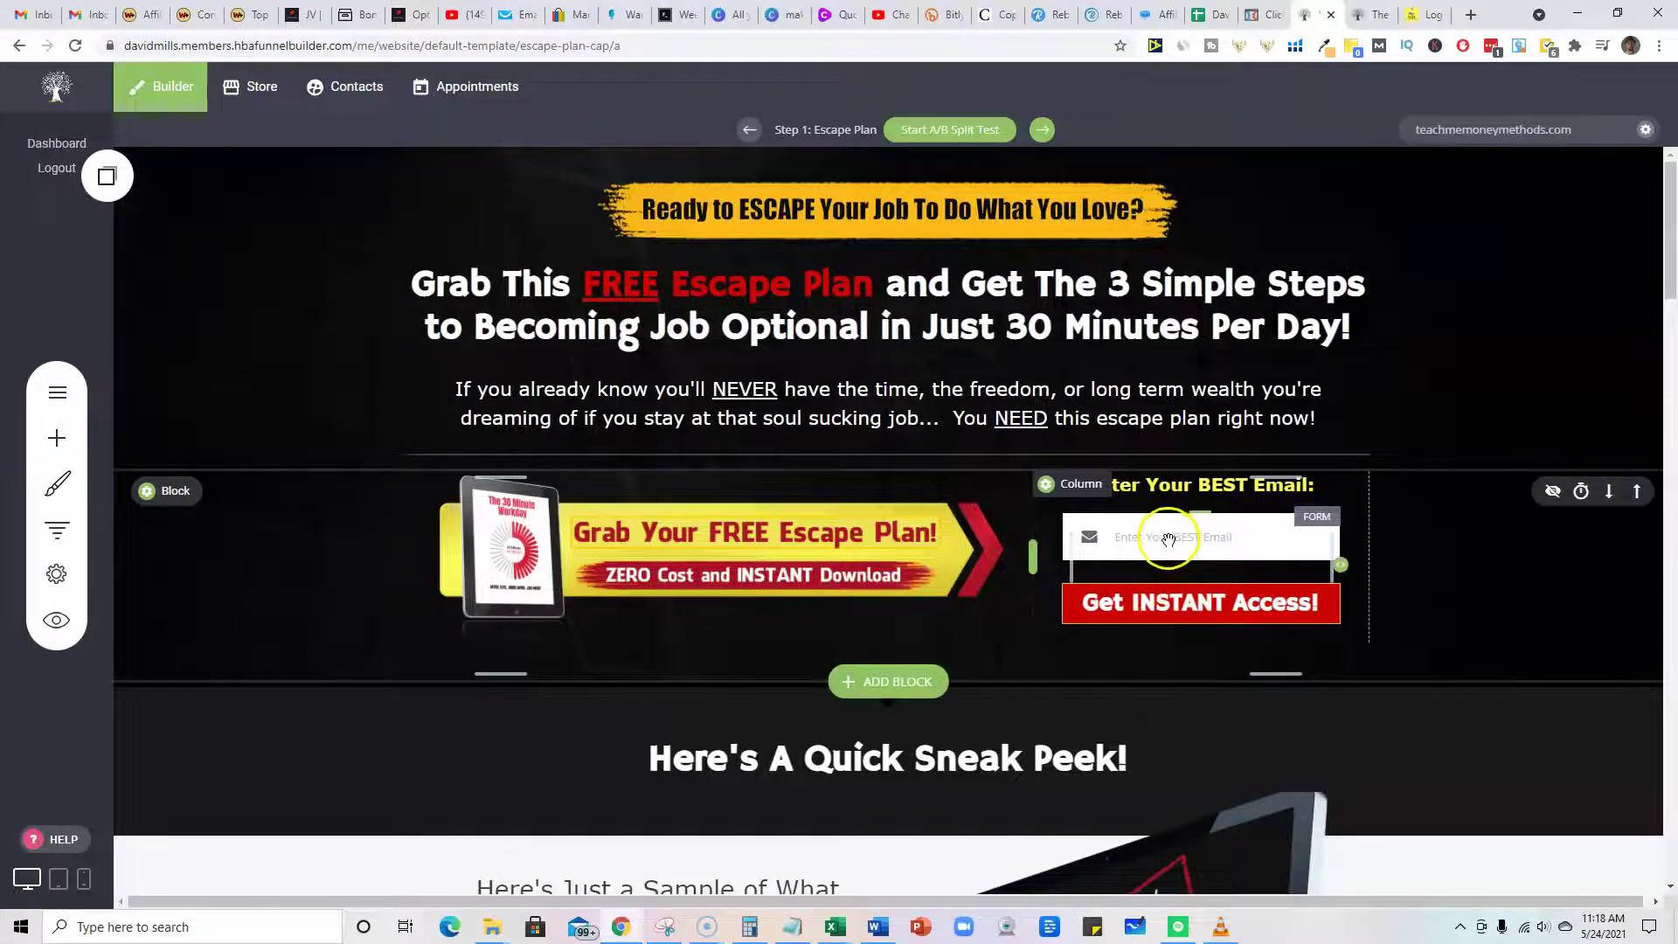
pyautogui.scroll(-5, 1154, 525)
pyautogui.scroll(-4, 1156, 452)
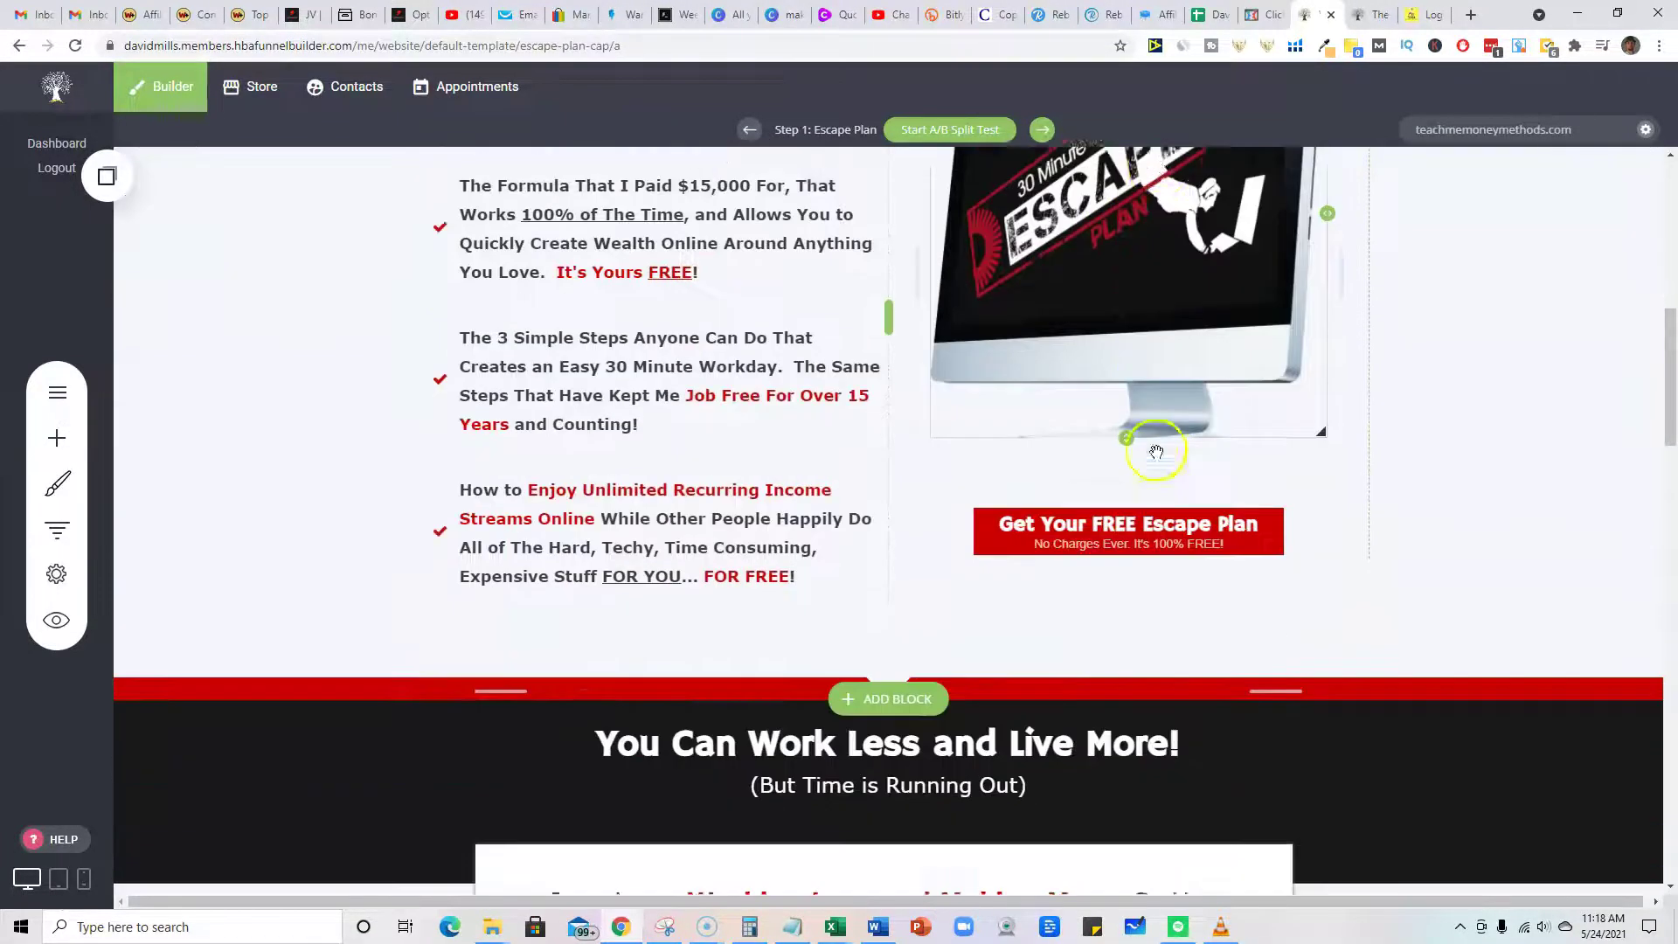
pyautogui.scroll(-1, 1157, 451)
pyautogui.scroll(5, 1156, 451)
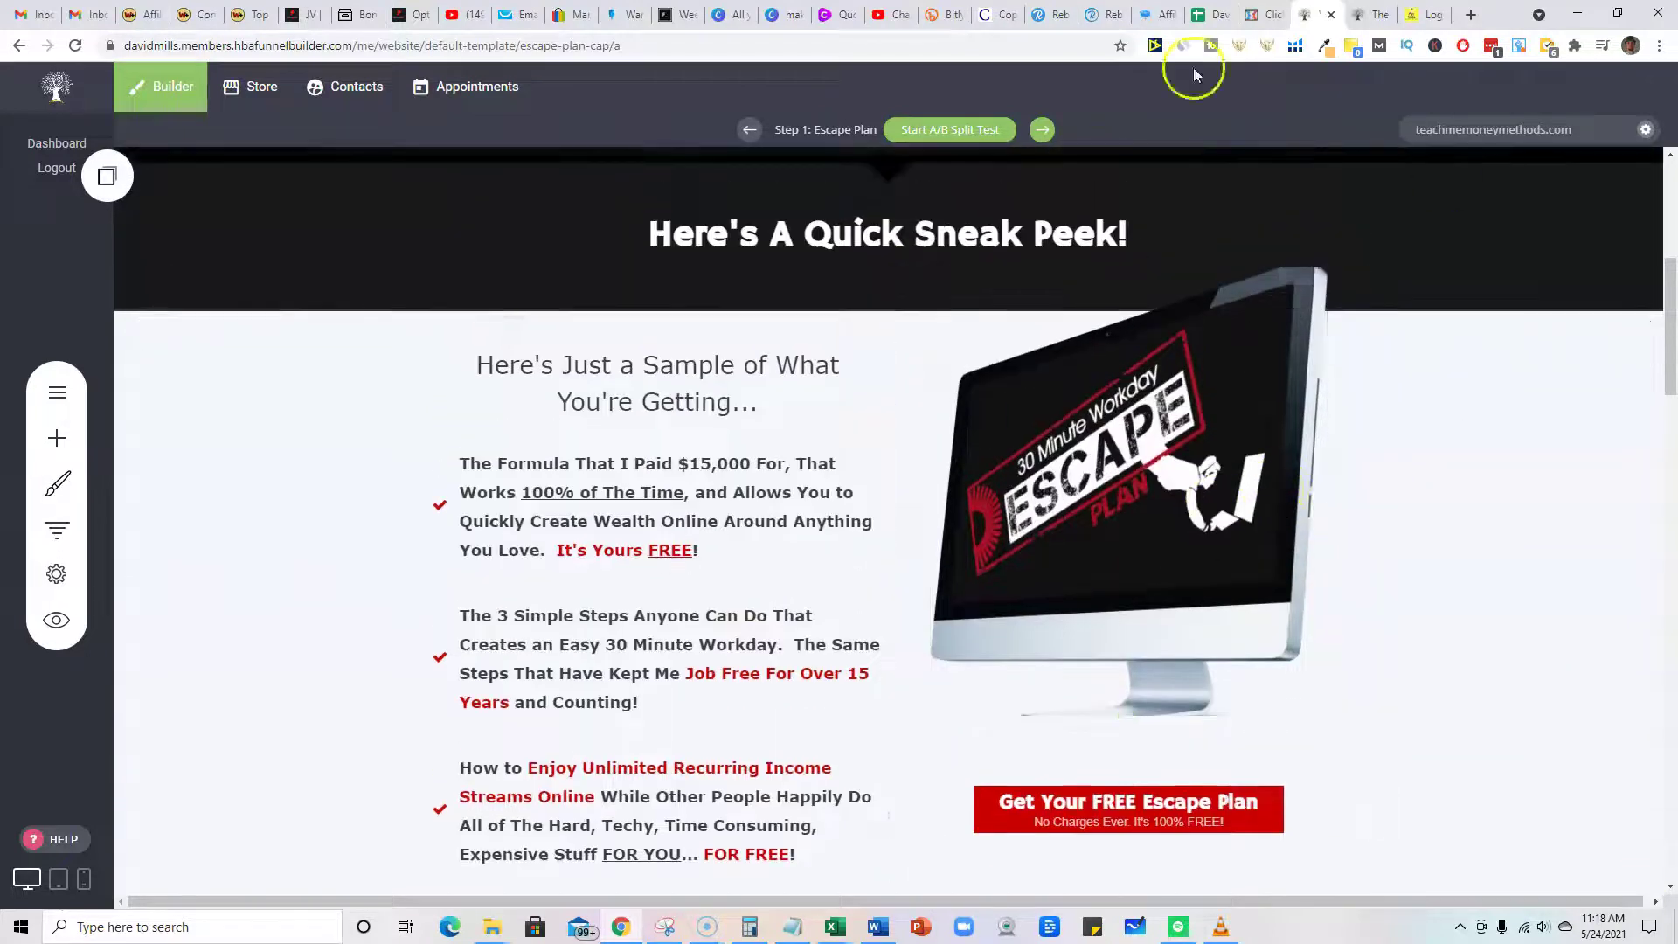
pyautogui.scroll(-2, 1128, 551)
pyautogui.scroll(-4, 1180, 564)
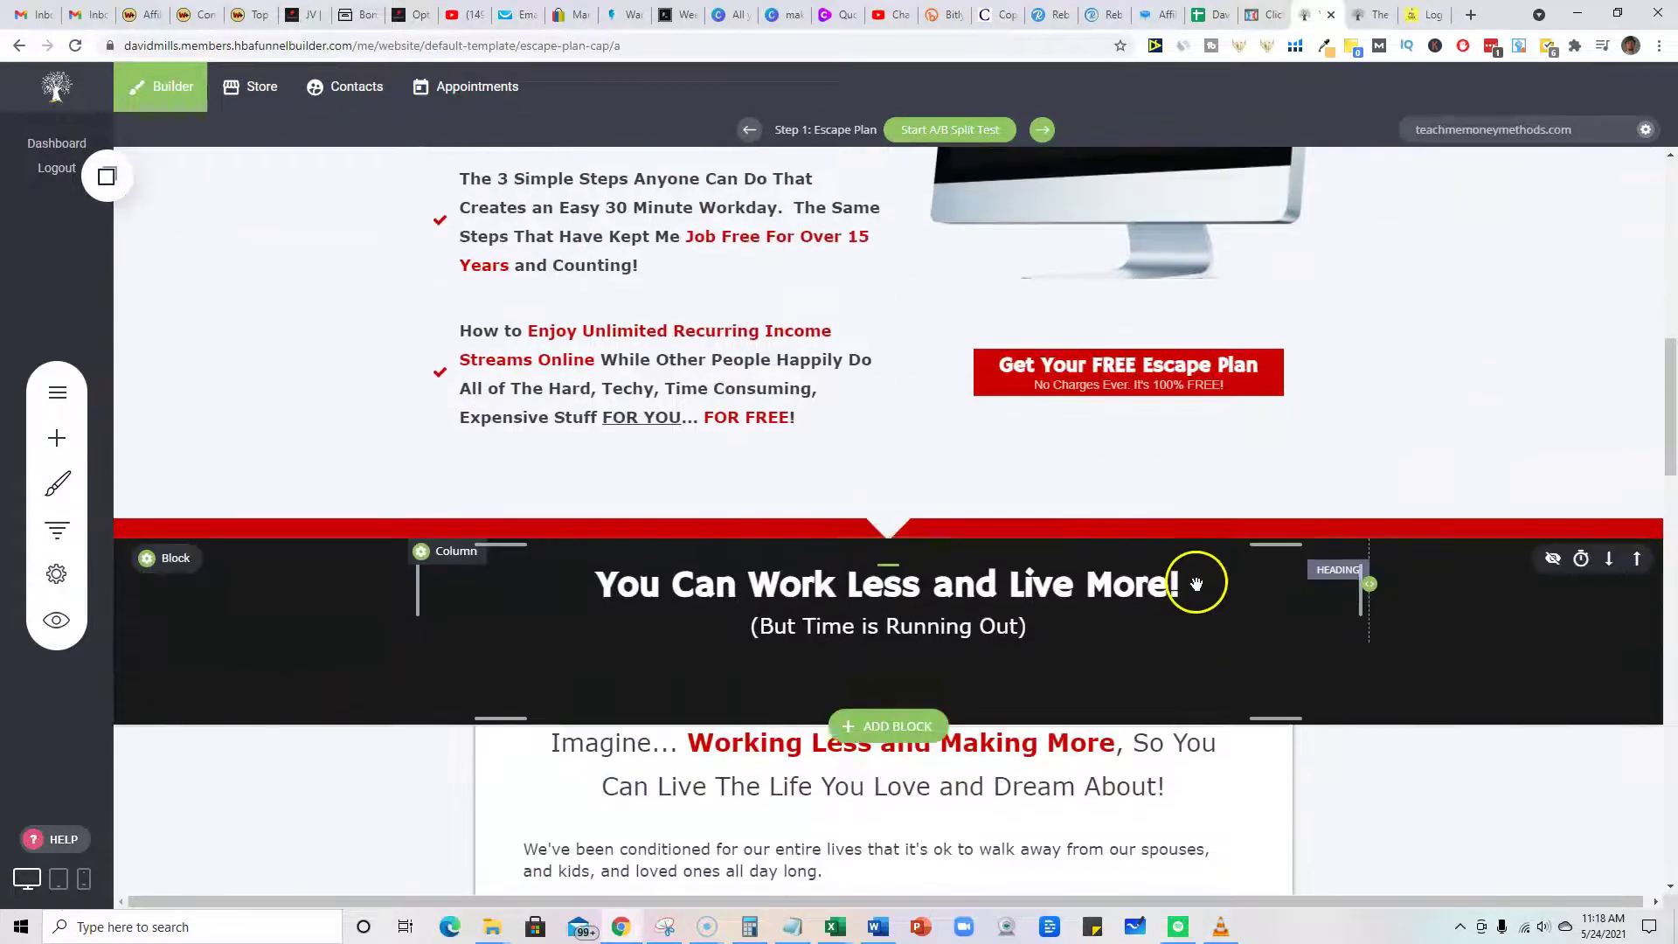
pyautogui.scroll(-5, 1197, 583)
pyautogui.scroll(-4, 1050, 551)
pyautogui.scroll(3, 917, 603)
pyautogui.scroll(8, 948, 619)
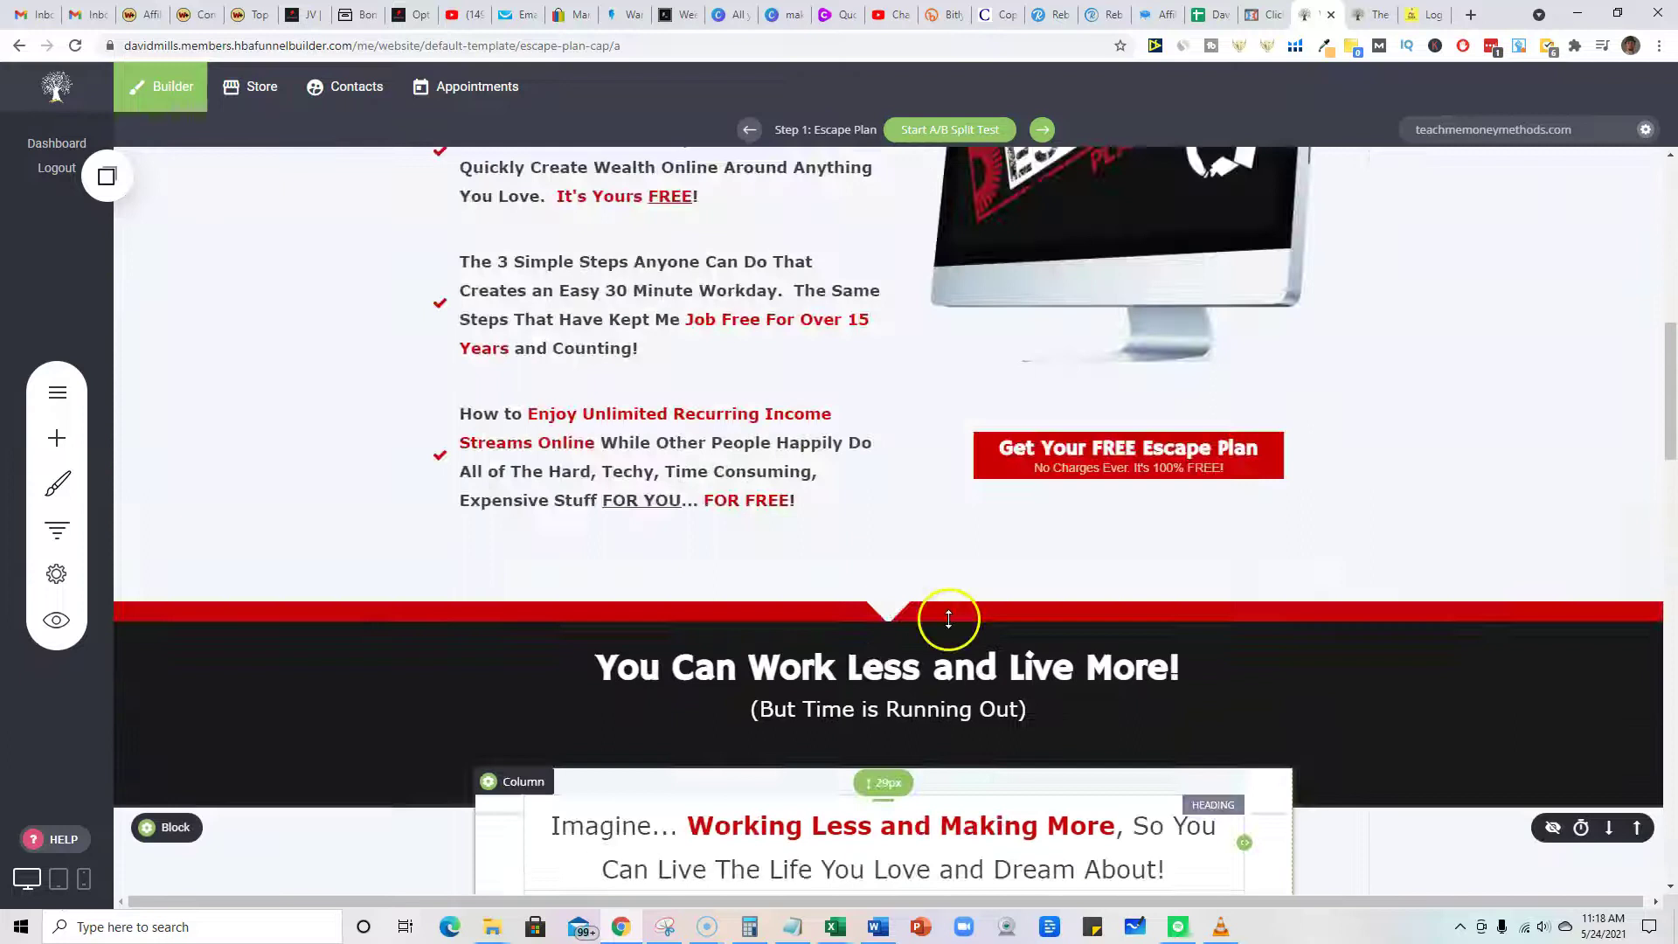
pyautogui.scroll(5, 948, 619)
pyautogui.scroll(-2, 918, 578)
pyautogui.scroll(-1, 919, 578)
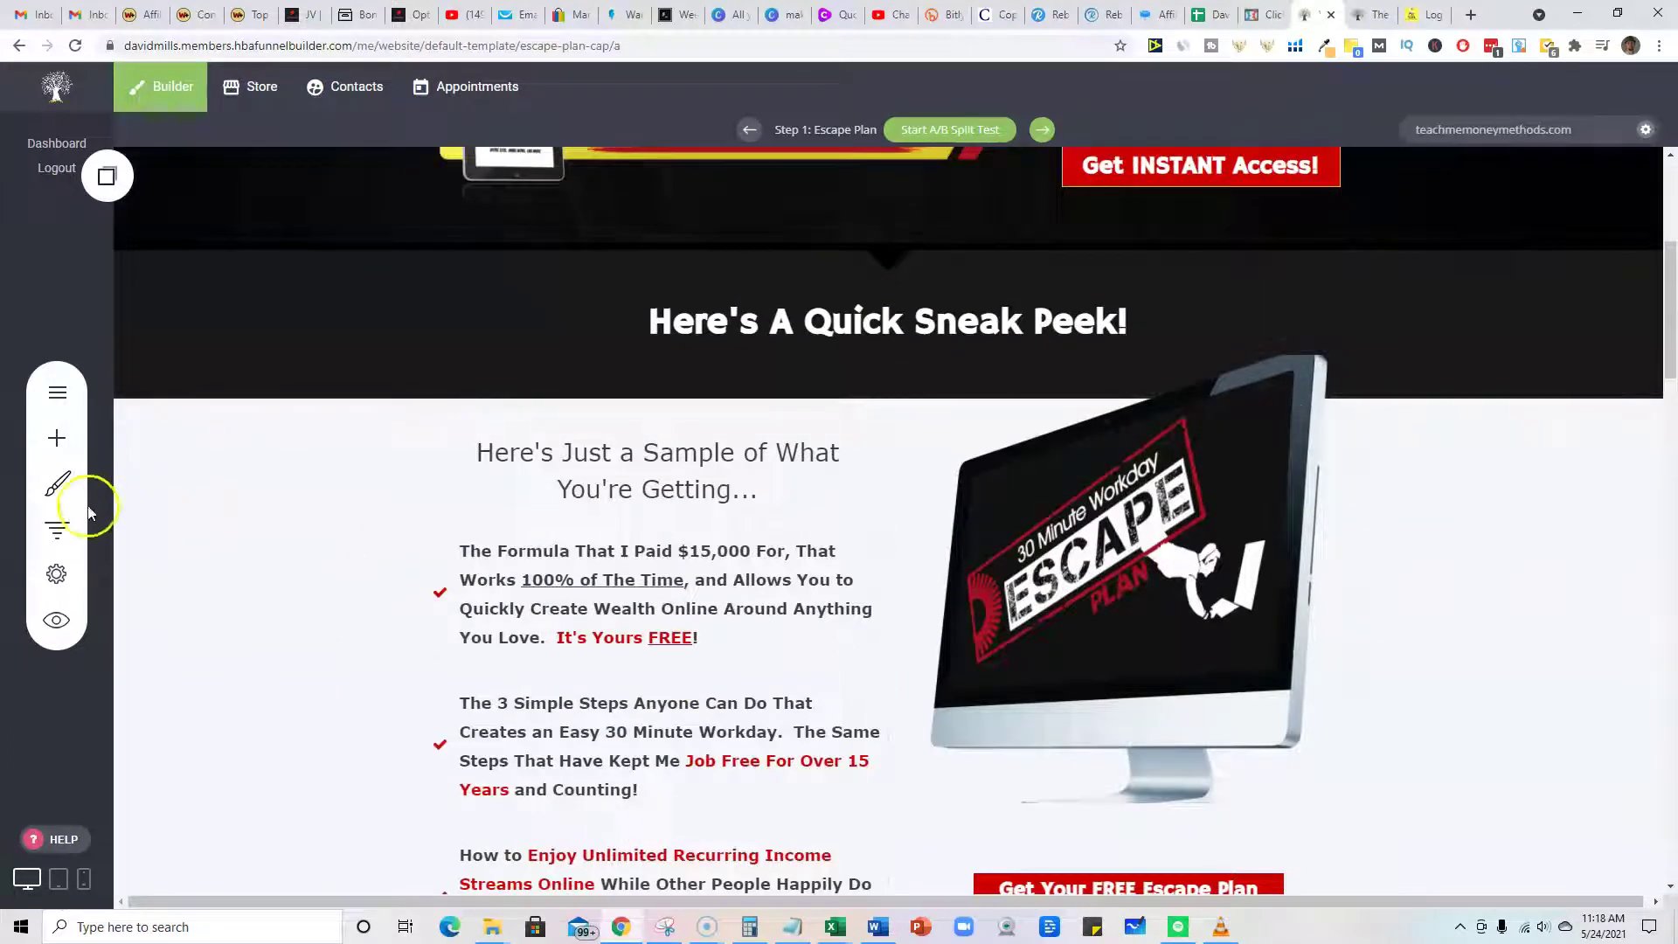
# - Open step 2, 'escape plan bp1', from the funnel steps overview
pyautogui.click(56, 524)
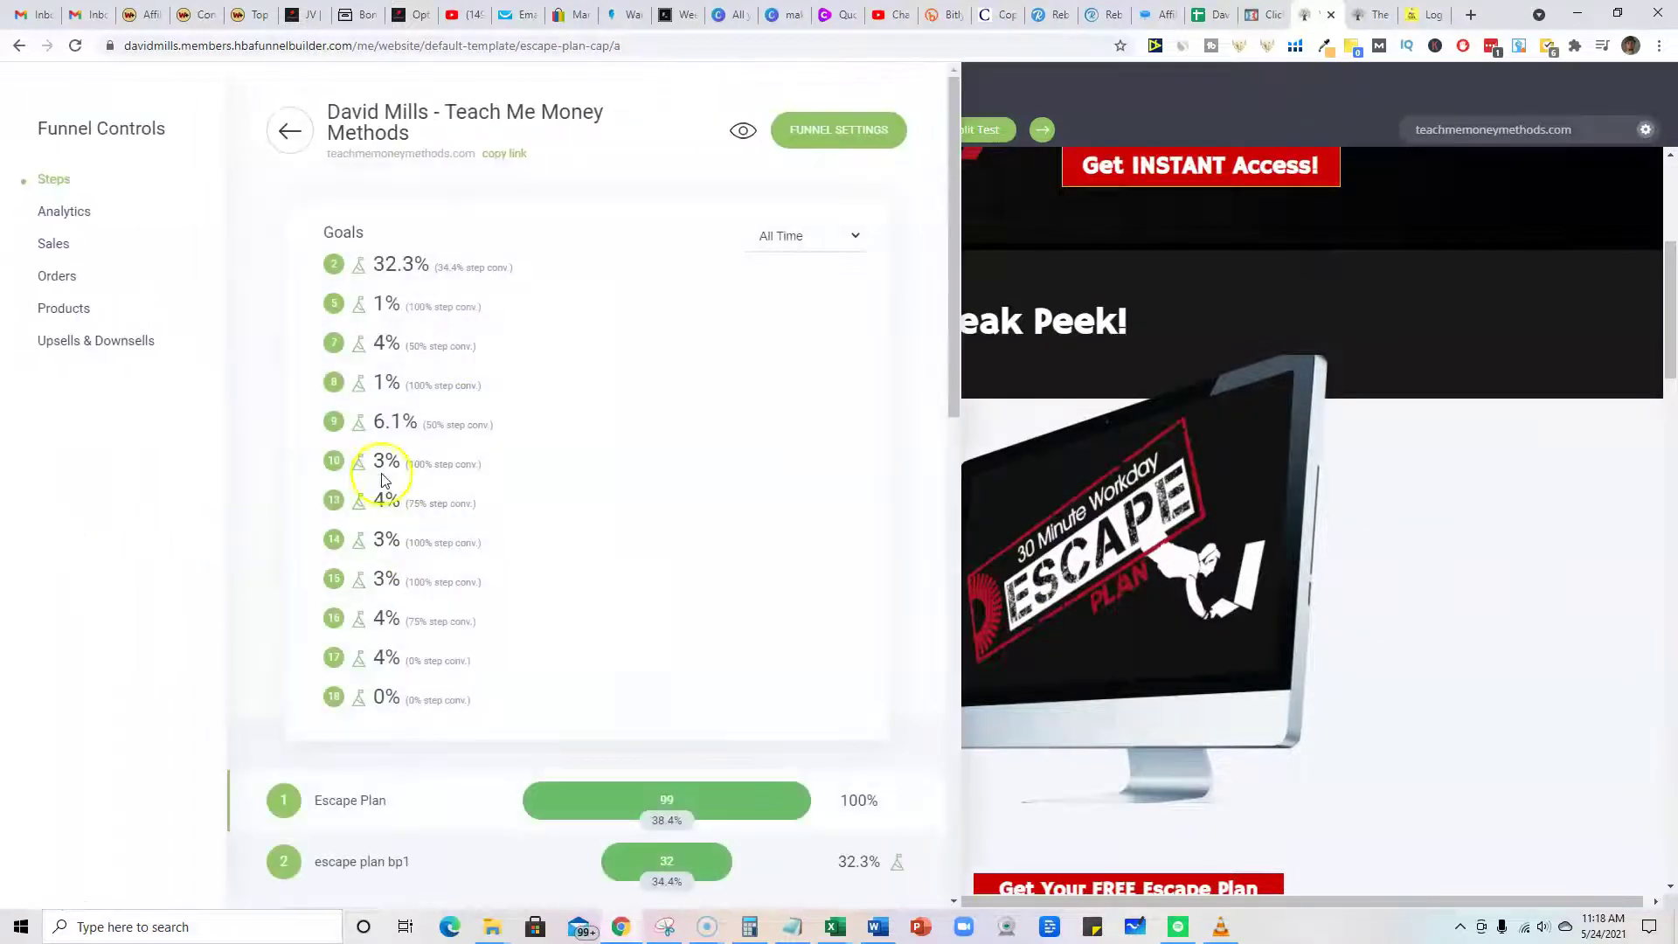
pyautogui.scroll(-4, 617, 642)
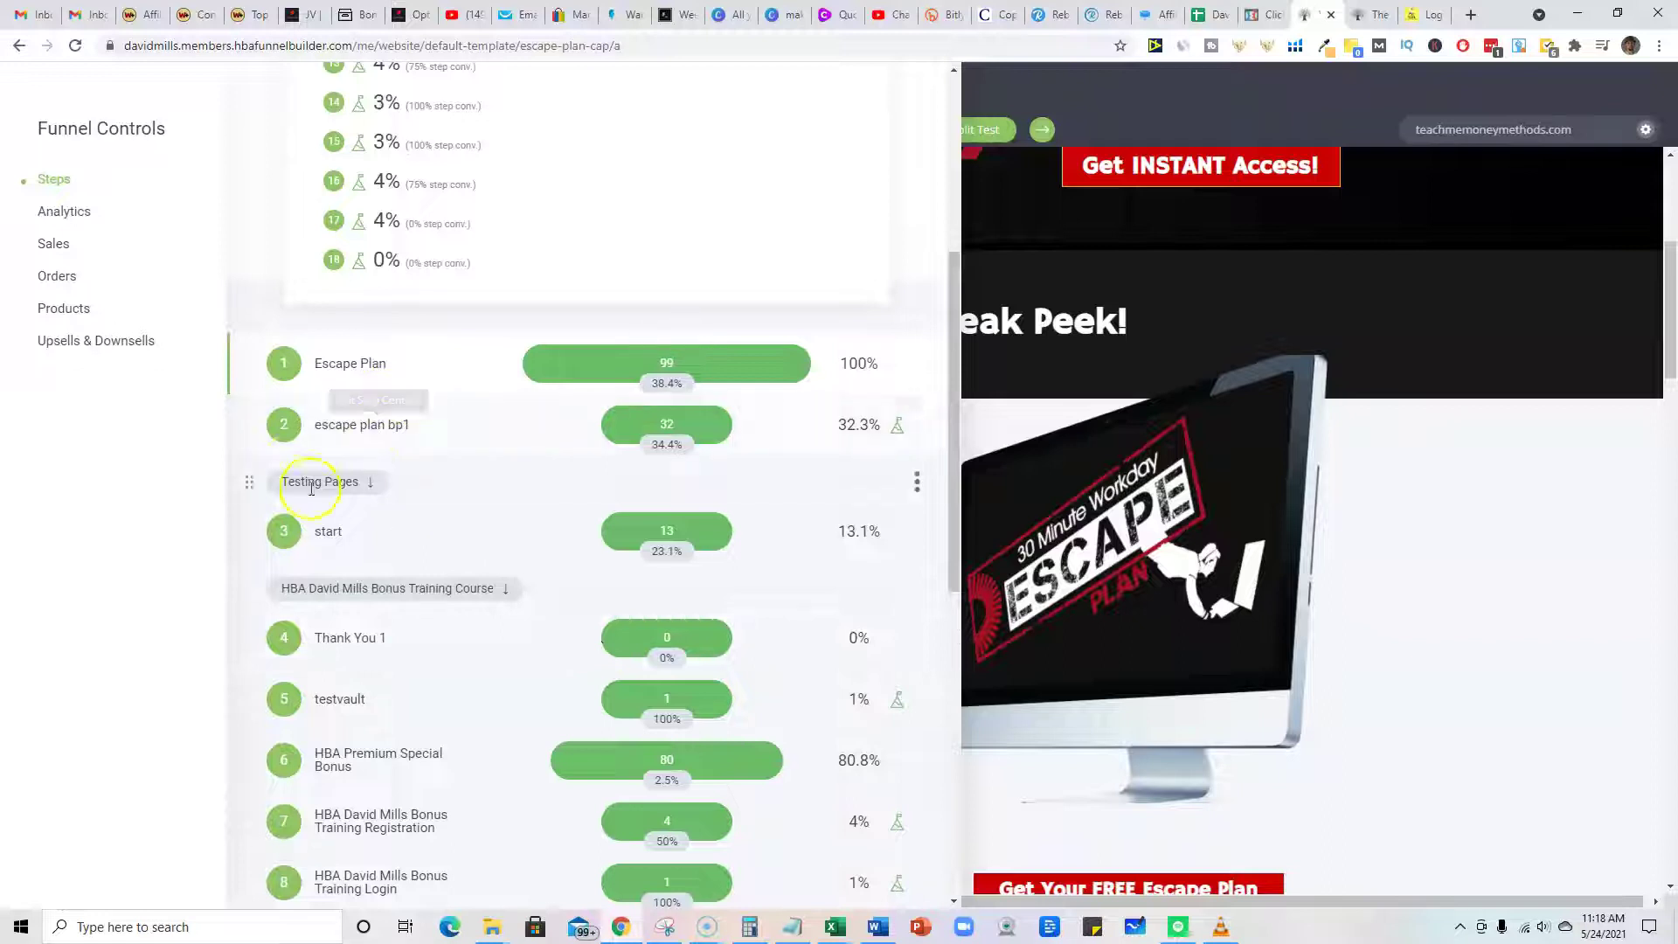
pyautogui.click(360, 424)
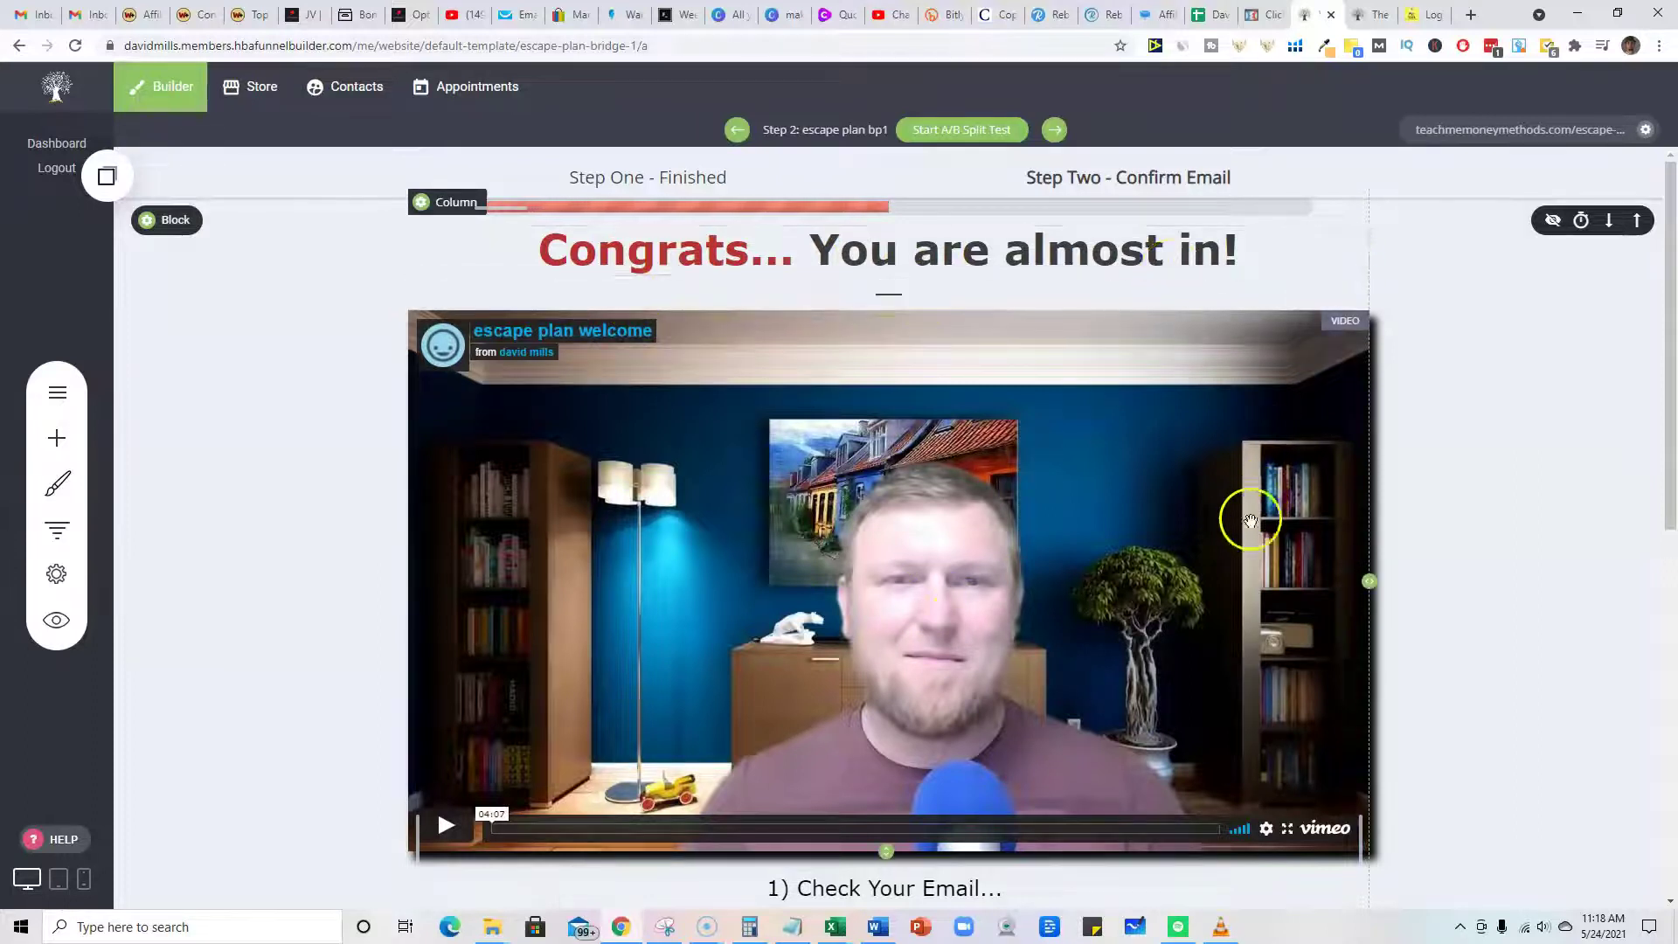
pyautogui.scroll(-3, 1246, 512)
pyautogui.scroll(-3, 1053, 678)
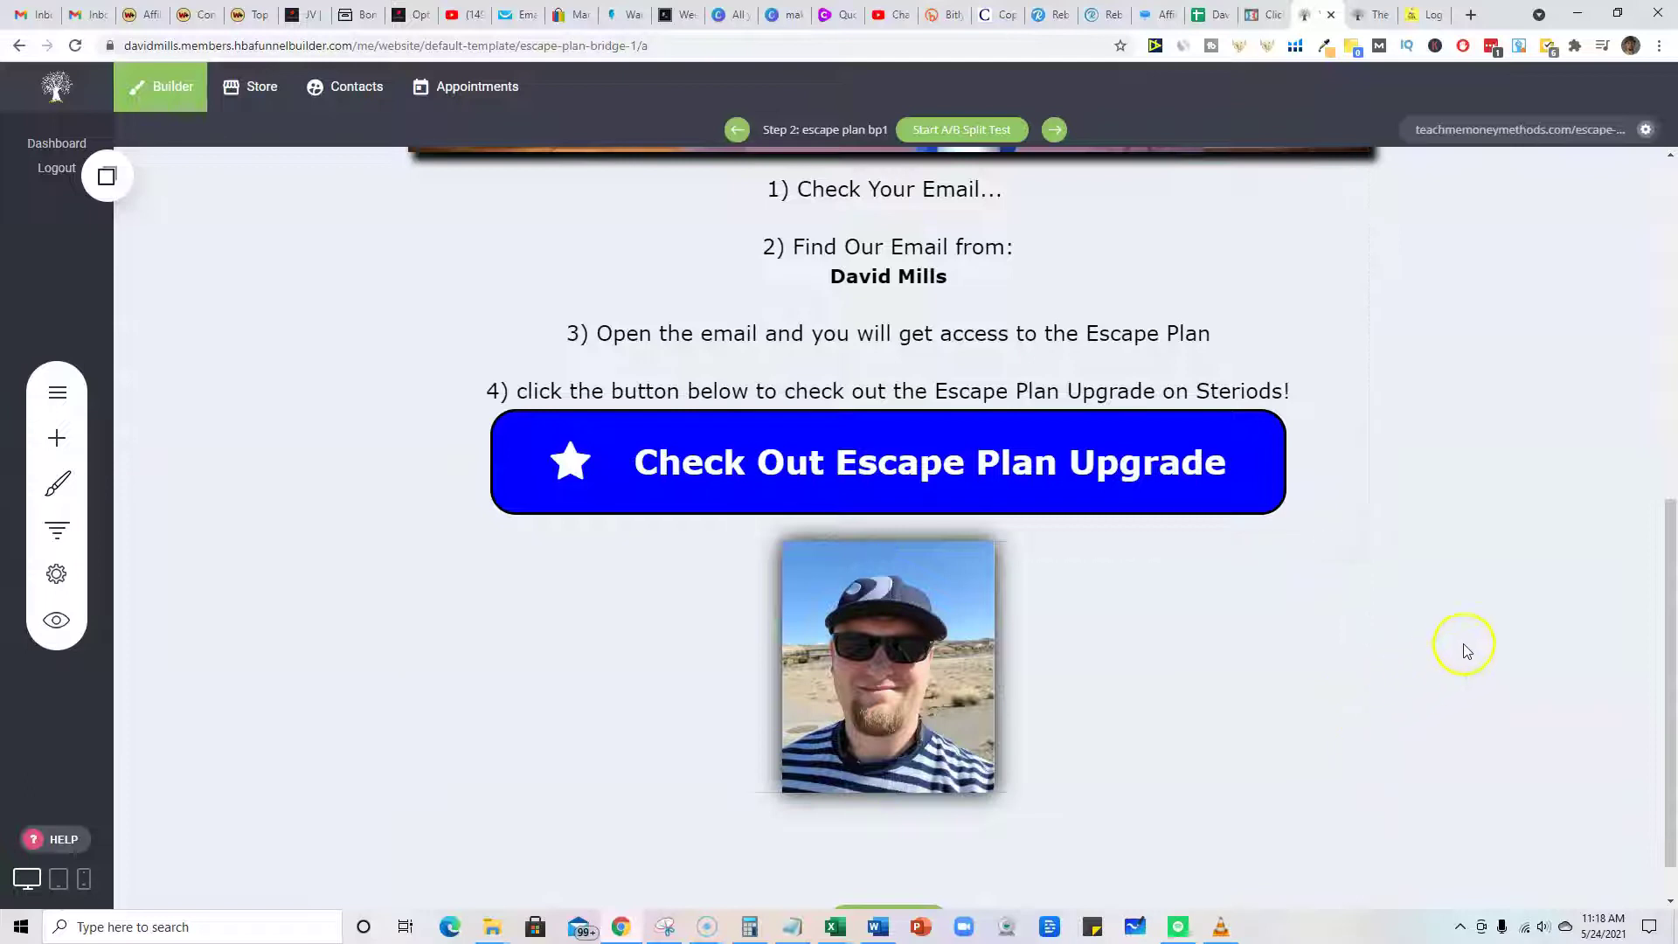
pyautogui.scroll(2, 1466, 651)
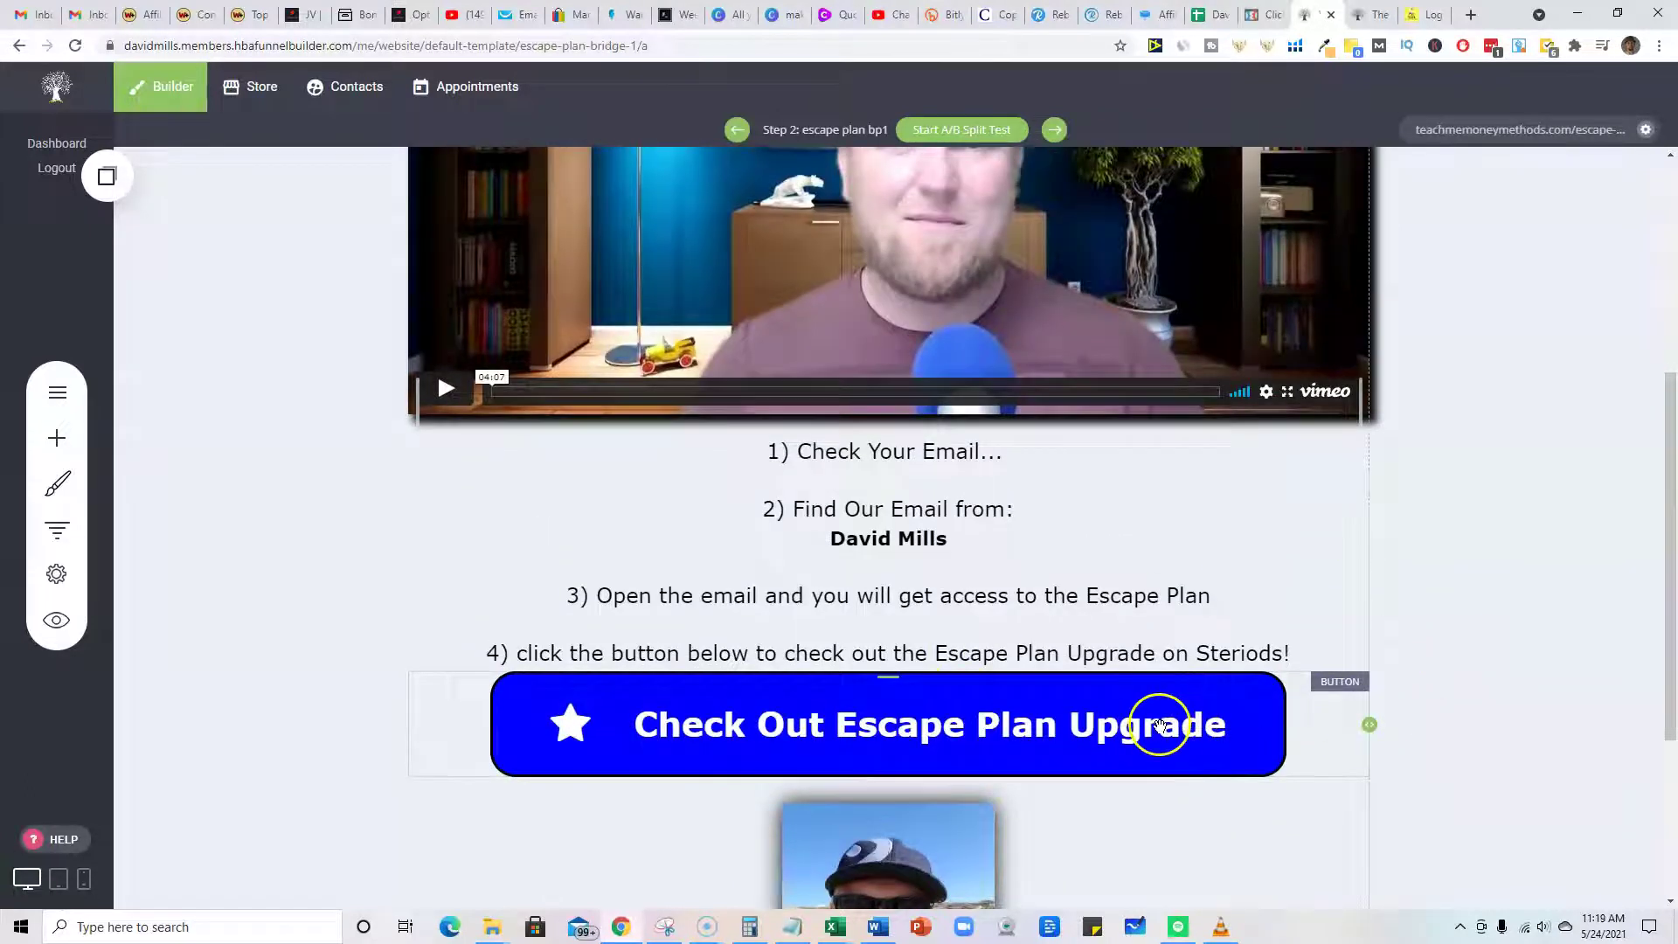
pyautogui.scroll(-3, 1312, 709)
pyautogui.scroll(5, 1307, 712)
pyautogui.scroll(5, 1307, 712)
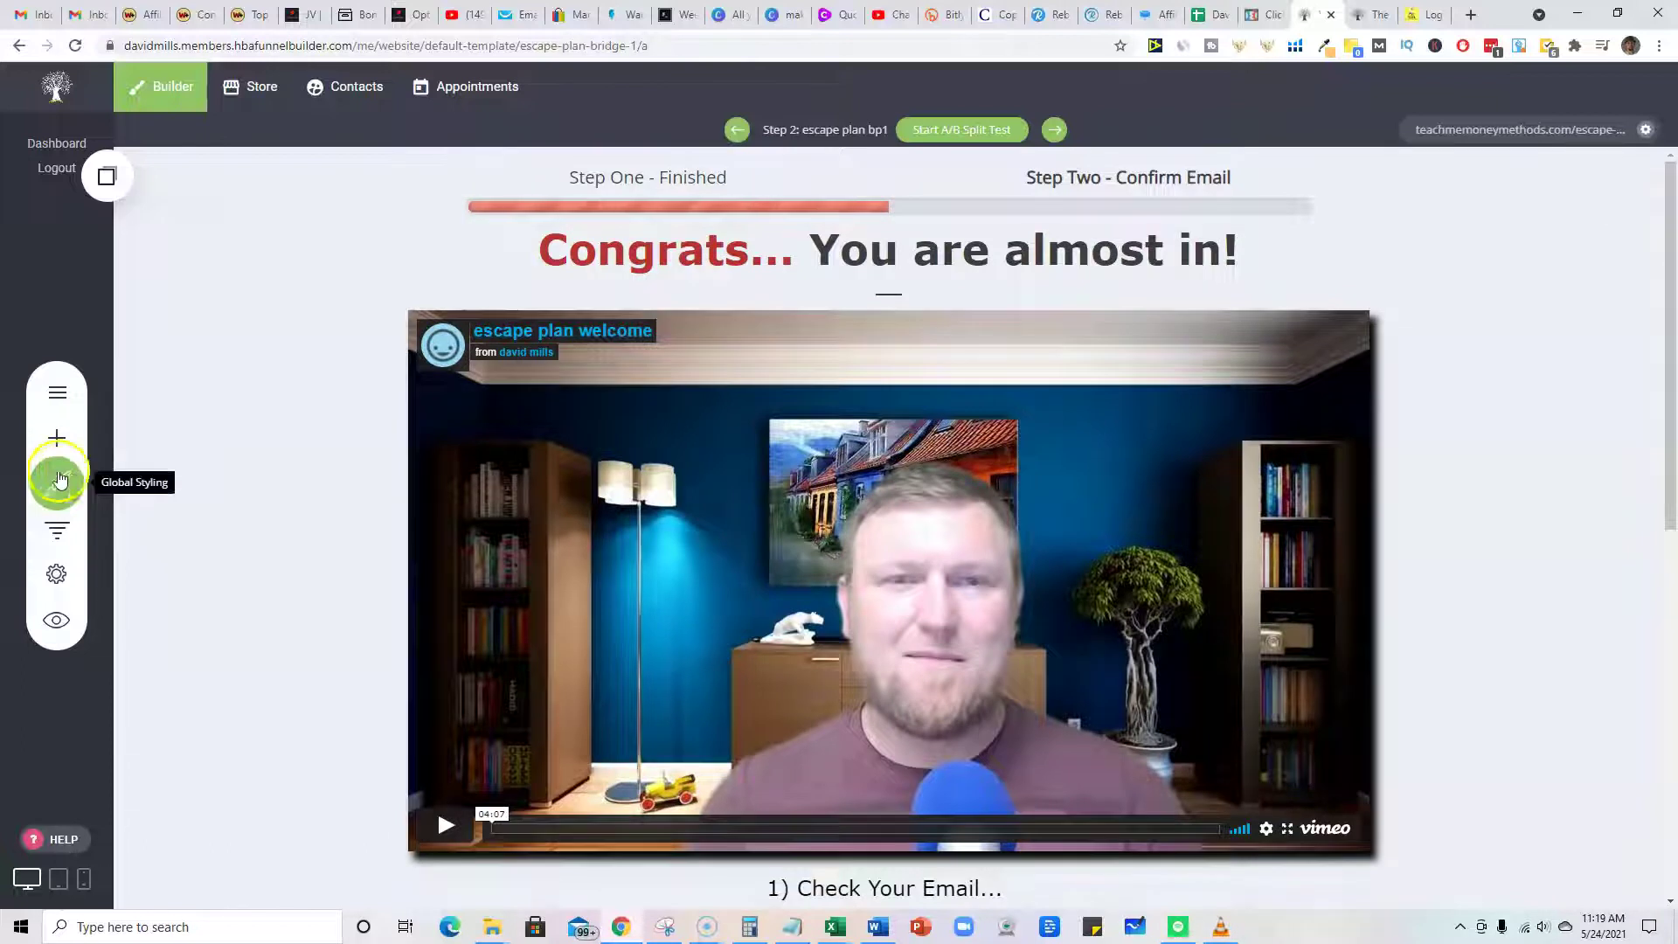
# - Add a new page step to the funnel from the steps overview
pyautogui.click(57, 528)
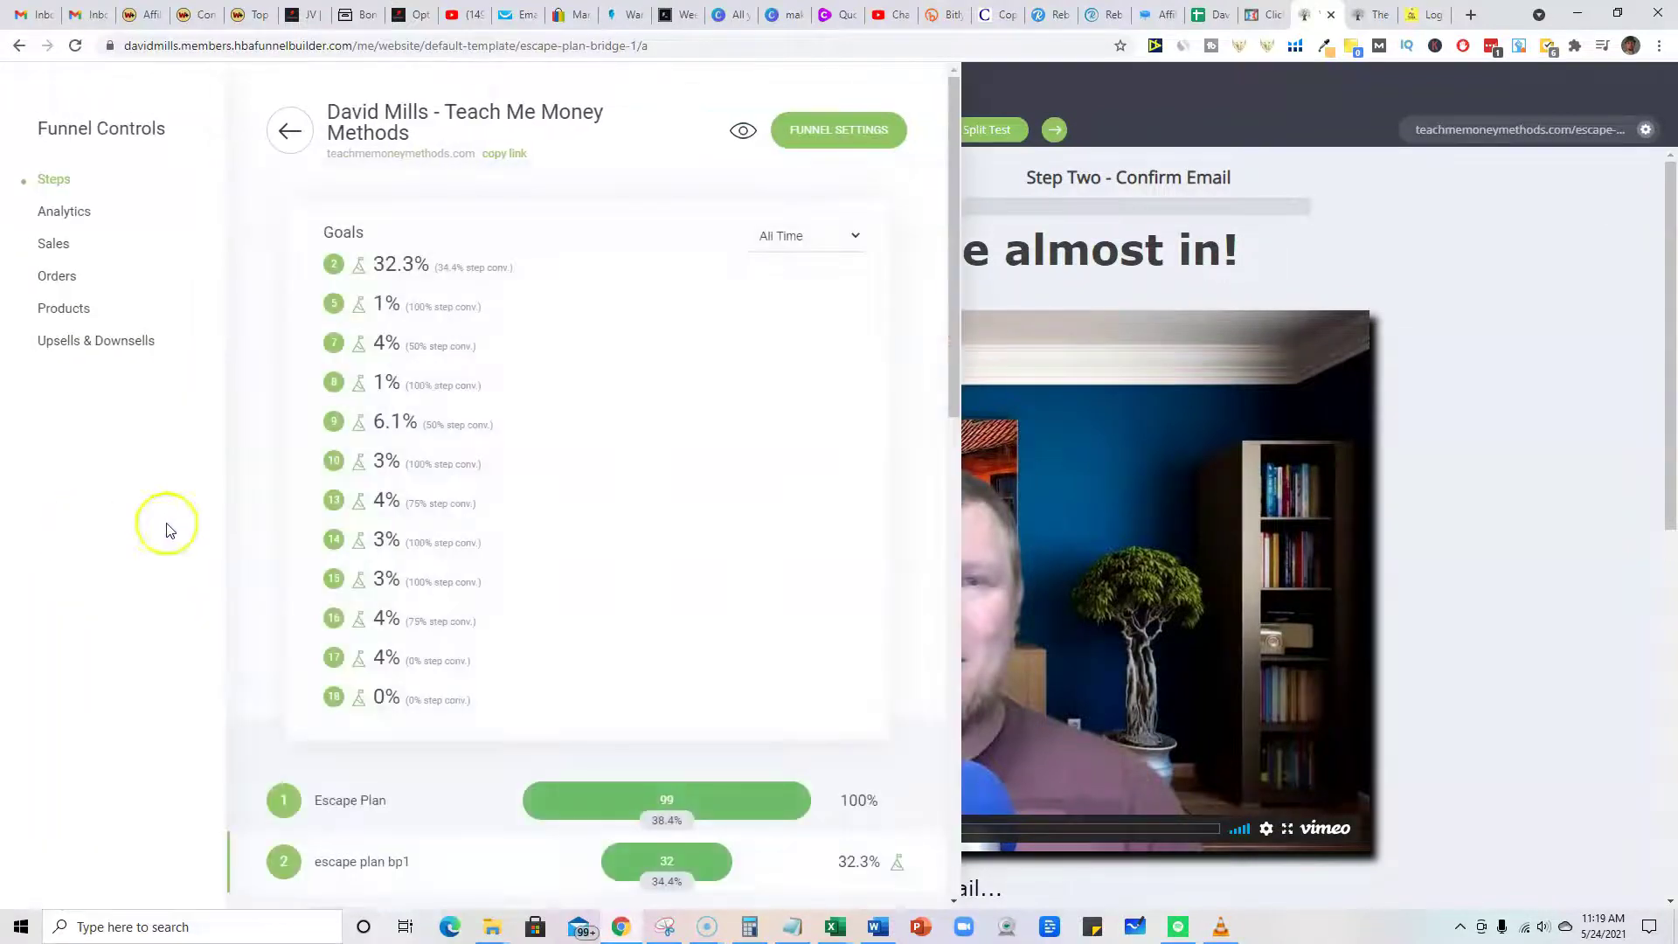
pyautogui.scroll(-3, 689, 551)
pyautogui.scroll(-2, 708, 629)
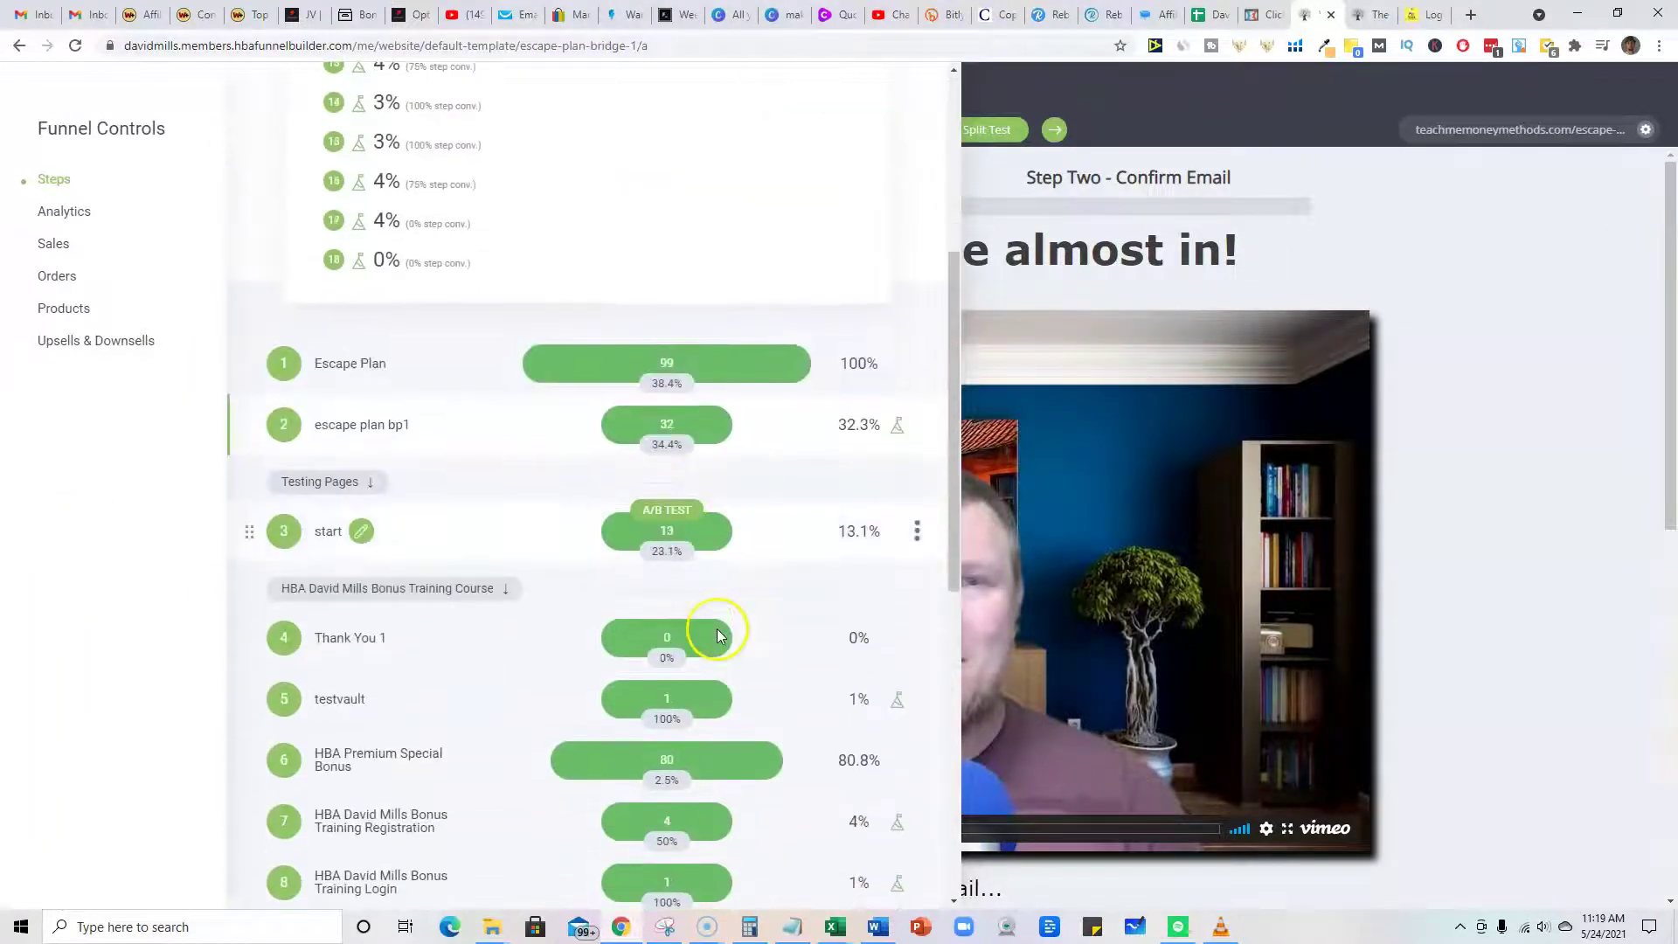
pyautogui.scroll(-4, 709, 642)
pyautogui.scroll(-4, 674, 672)
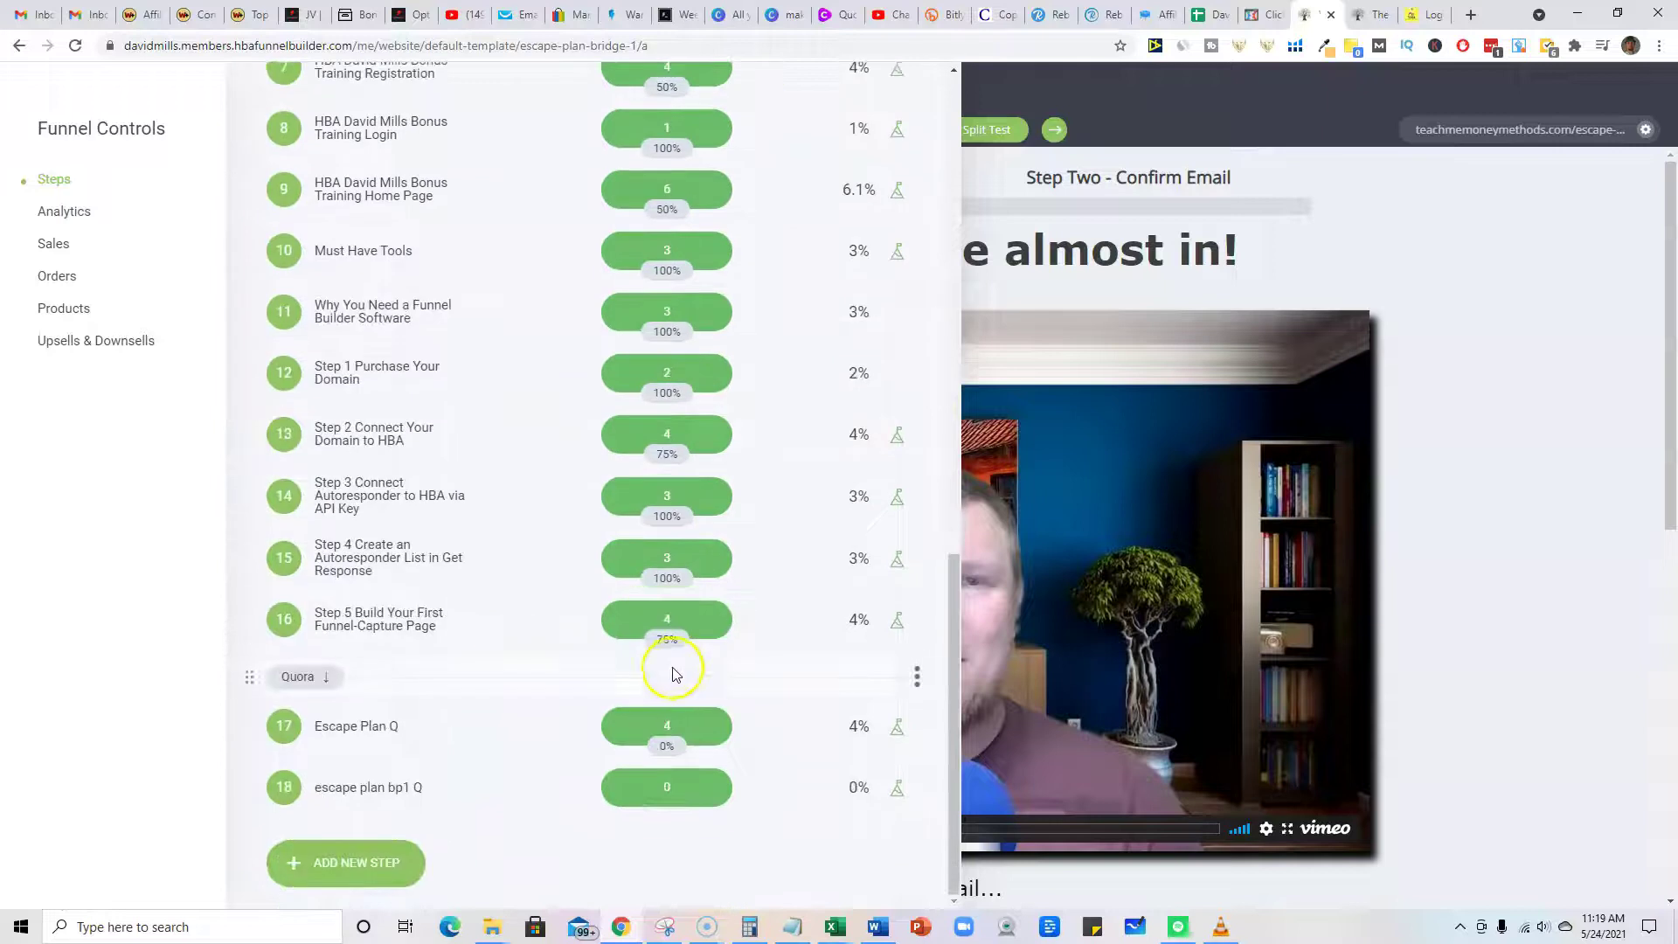
pyautogui.click(361, 865)
pyautogui.click(524, 815)
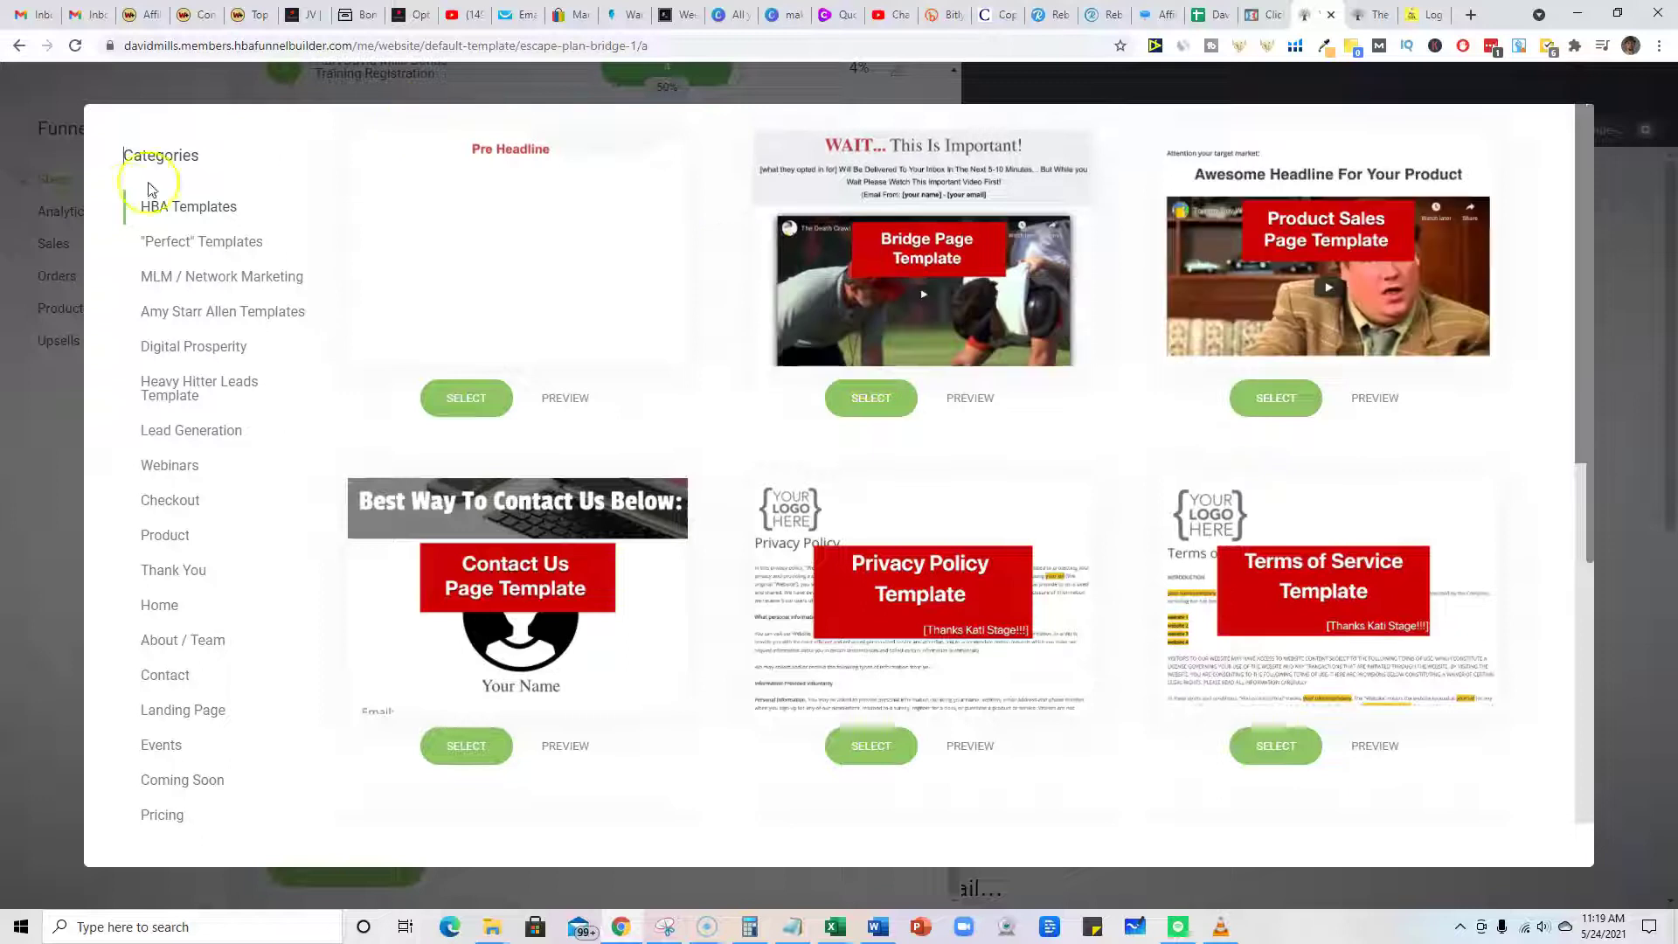
pyautogui.scroll(-5, 197, 800)
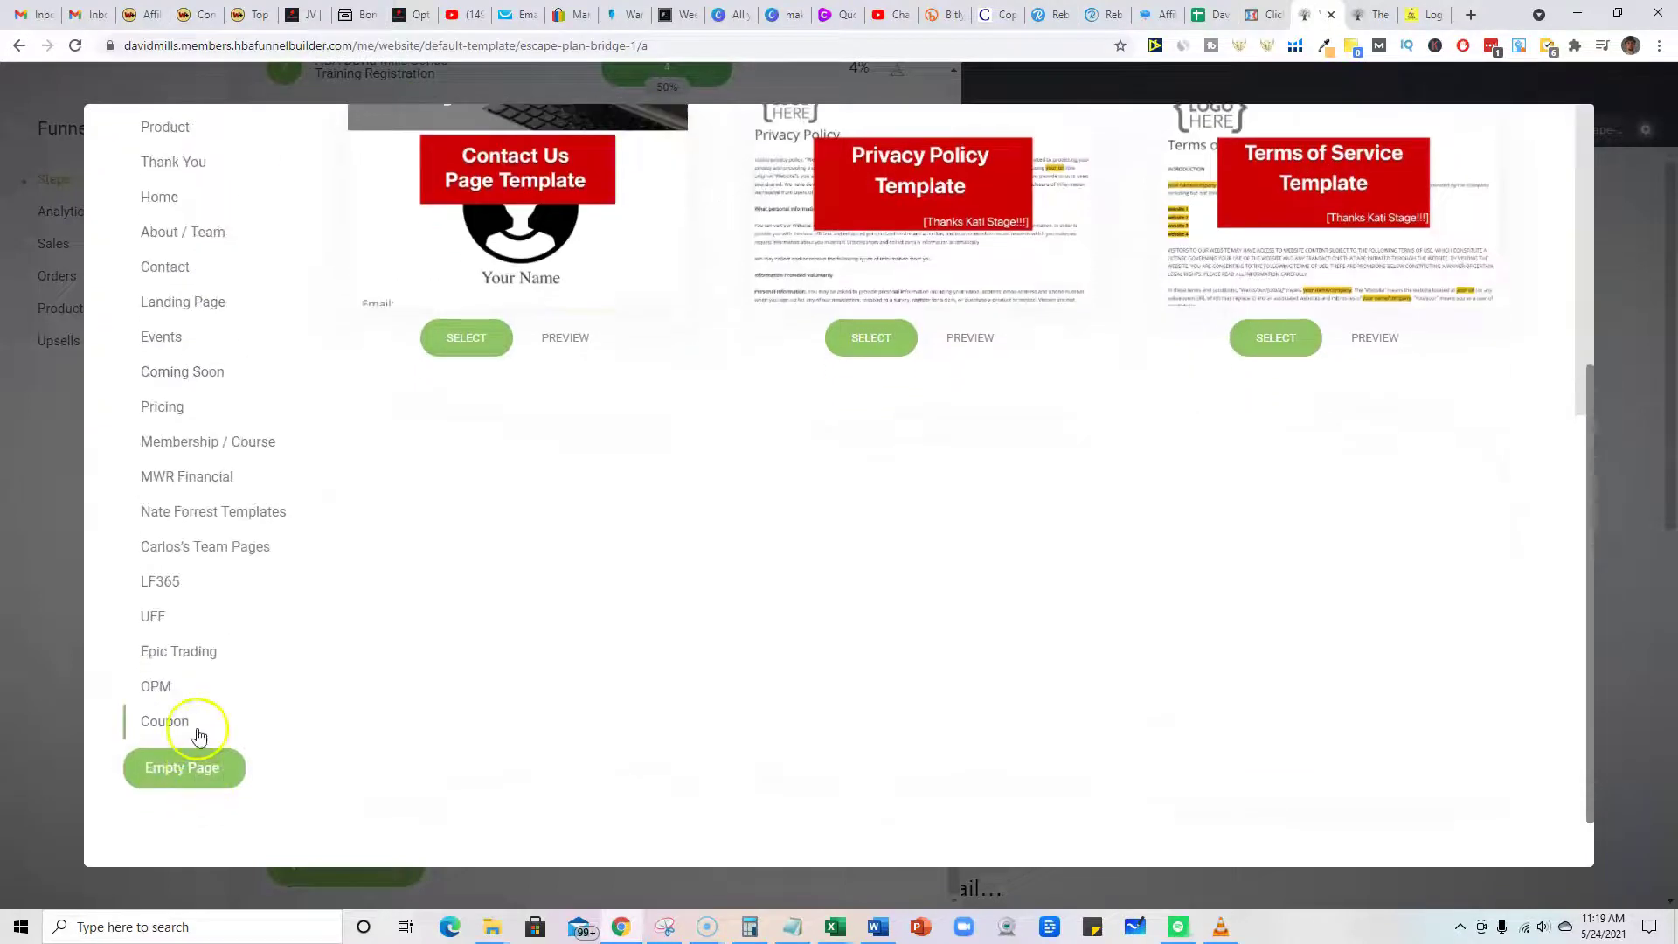
pyautogui.scroll(1, 208, 800)
pyautogui.scroll(-1, 210, 803)
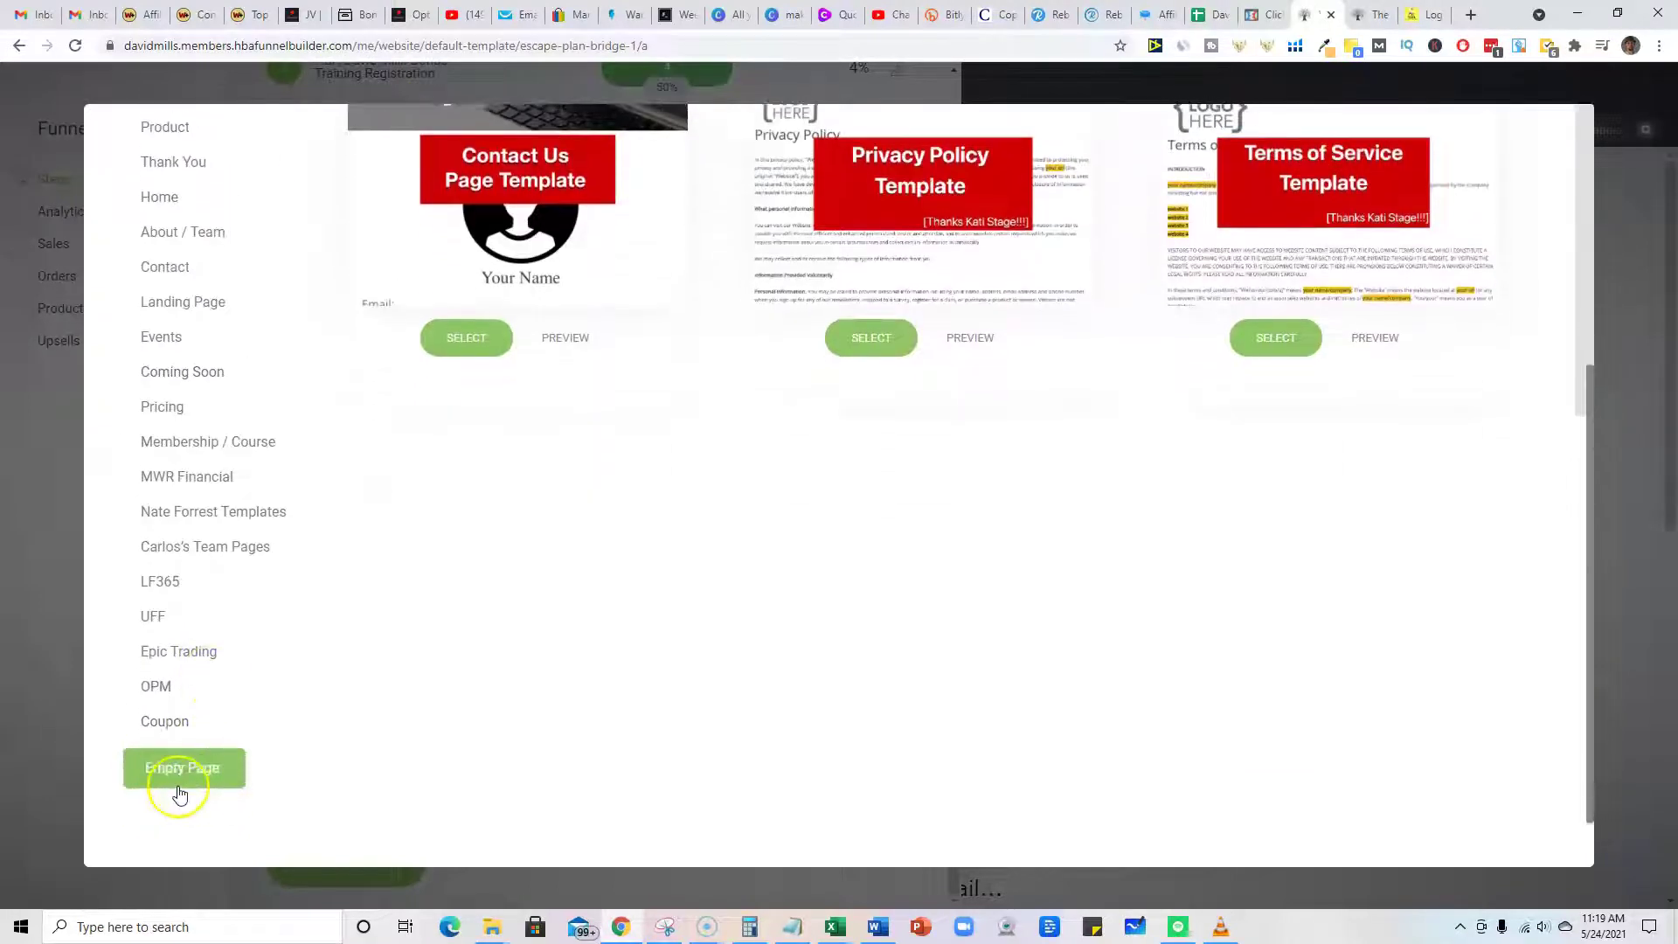
pyautogui.scroll(5, 200, 616)
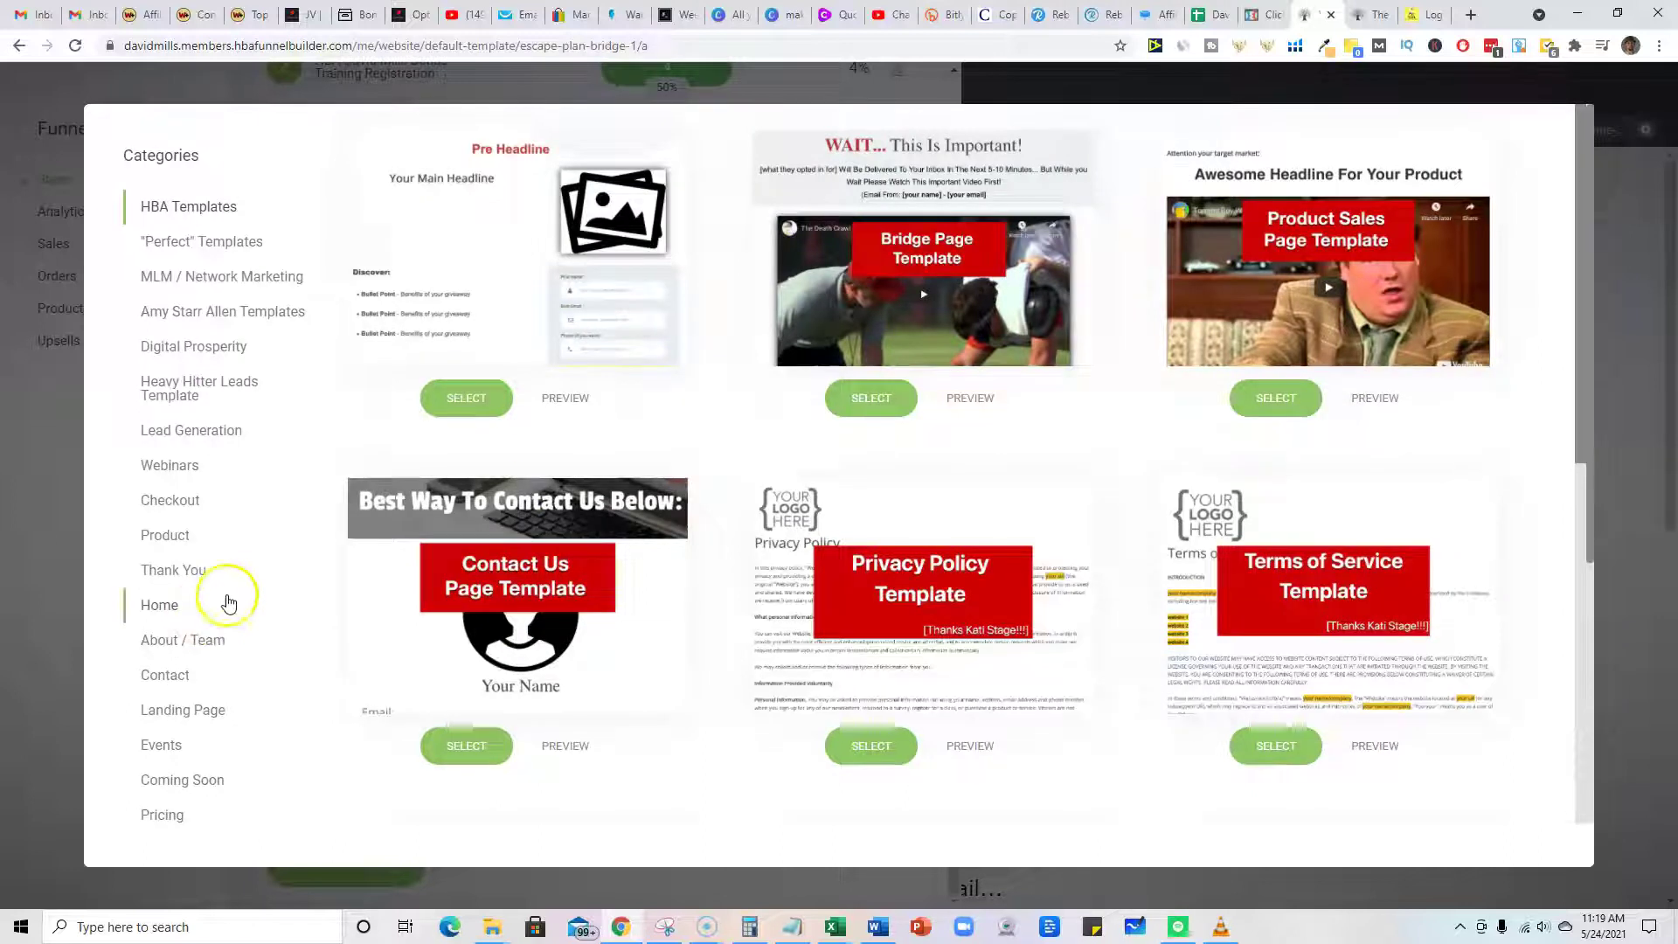
# - Browse the Perfect Templates, MLM, Digital Prosperity and Heavy Hitter Leads template categories
pyautogui.click(191, 244)
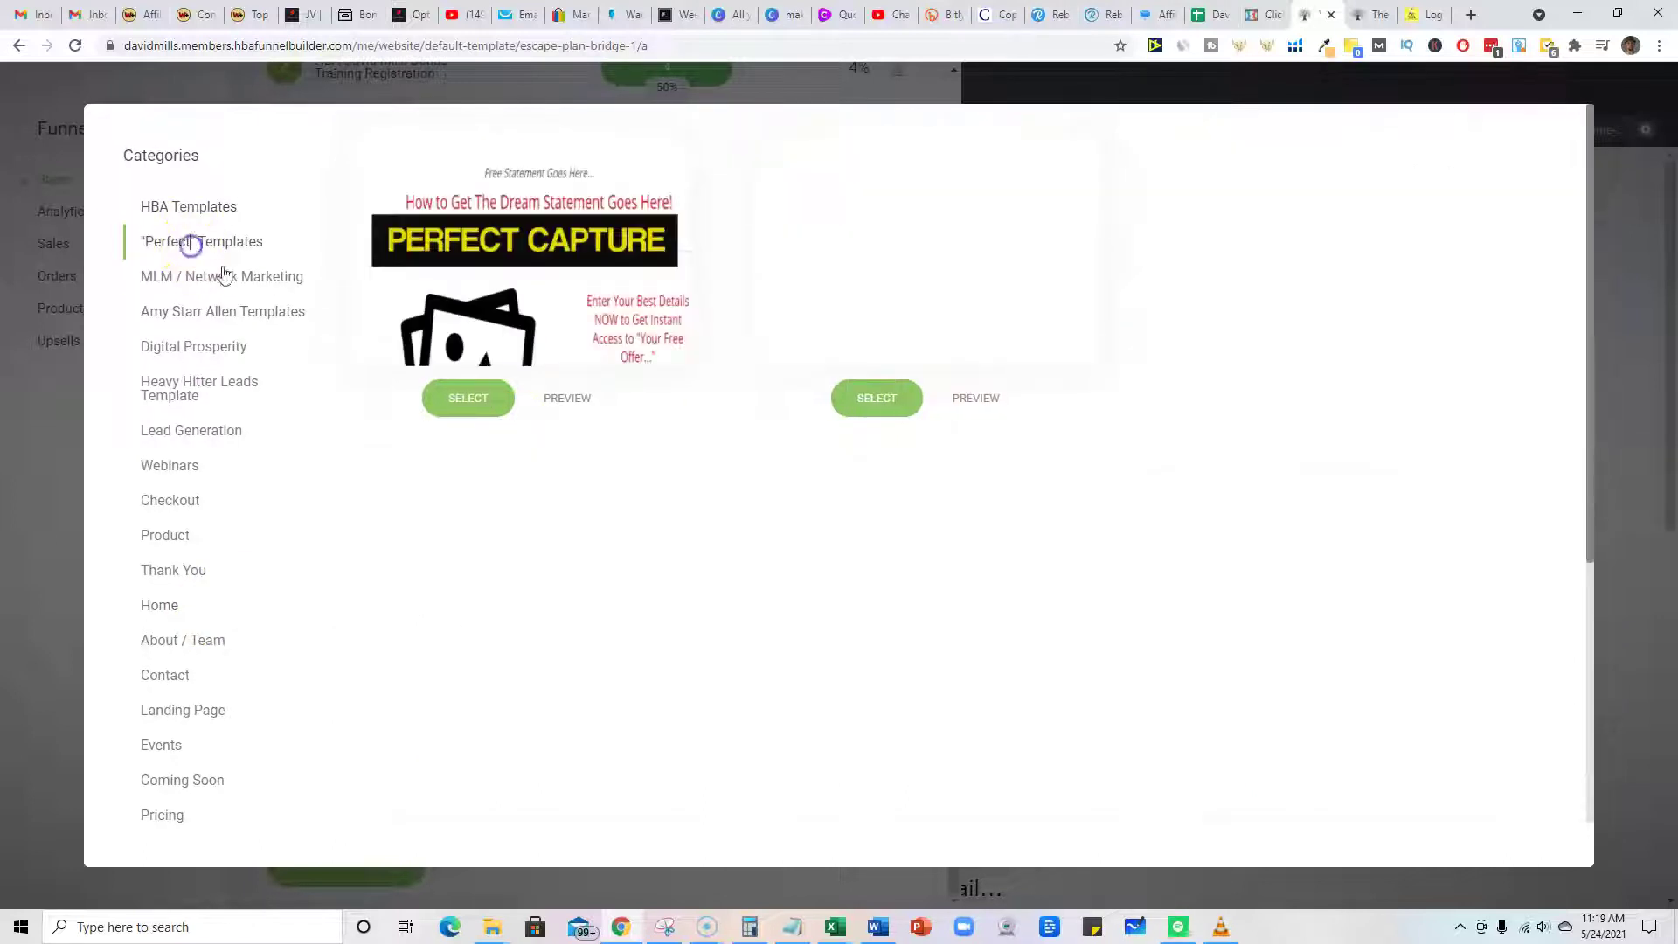
pyautogui.click(193, 278)
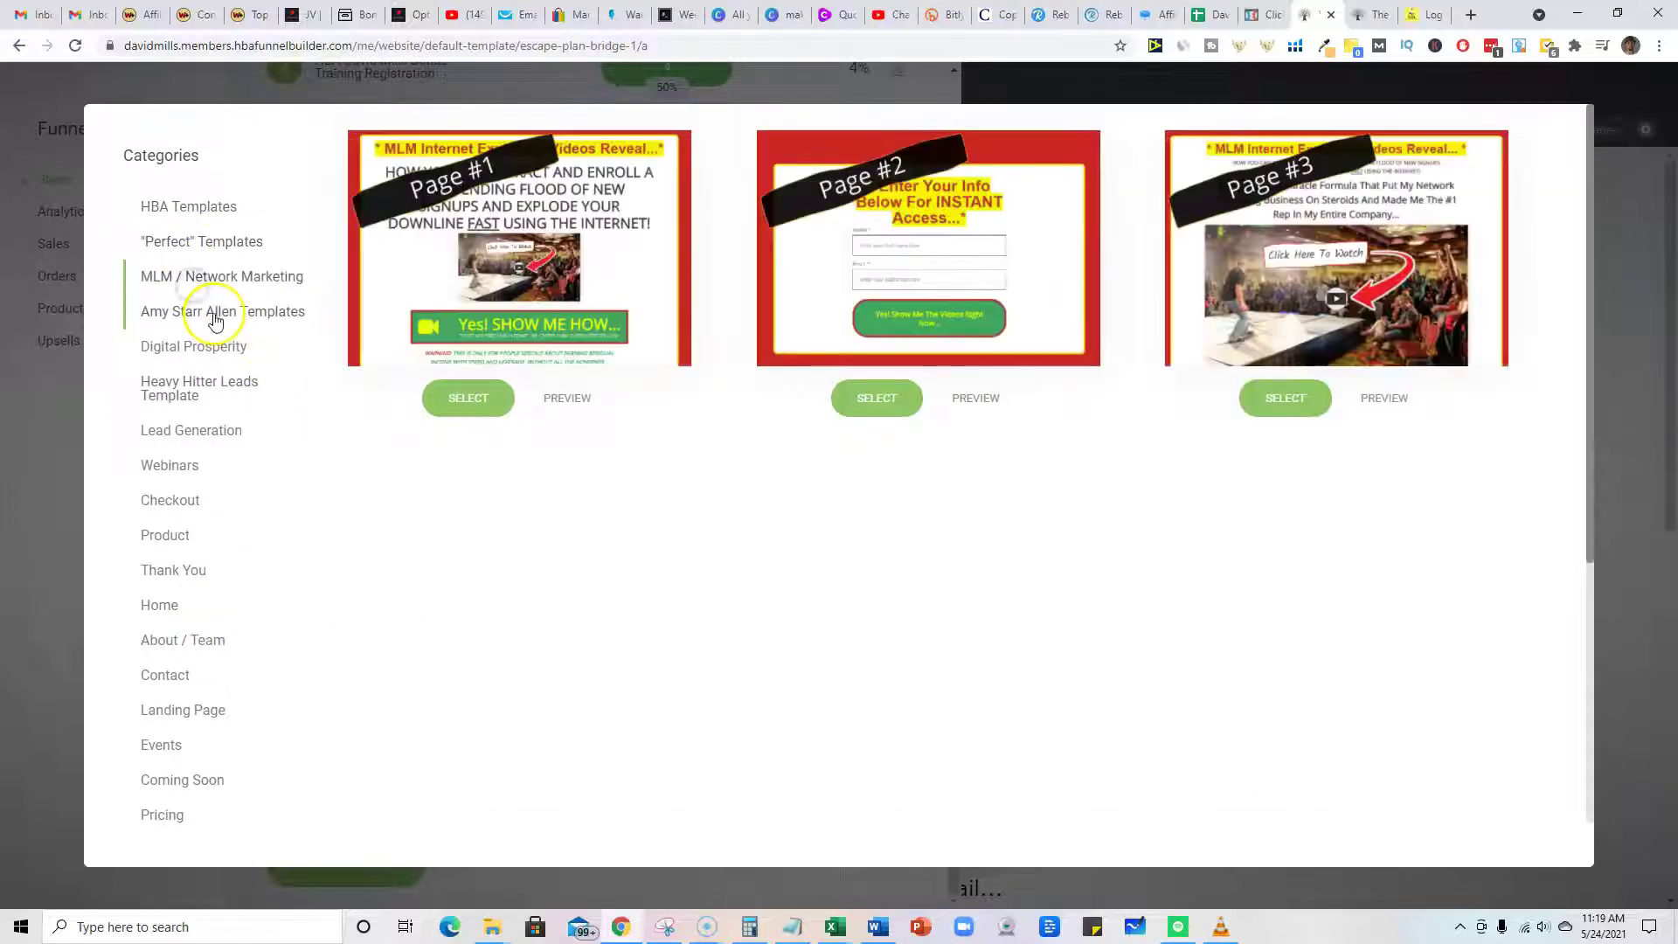
pyautogui.click(214, 315)
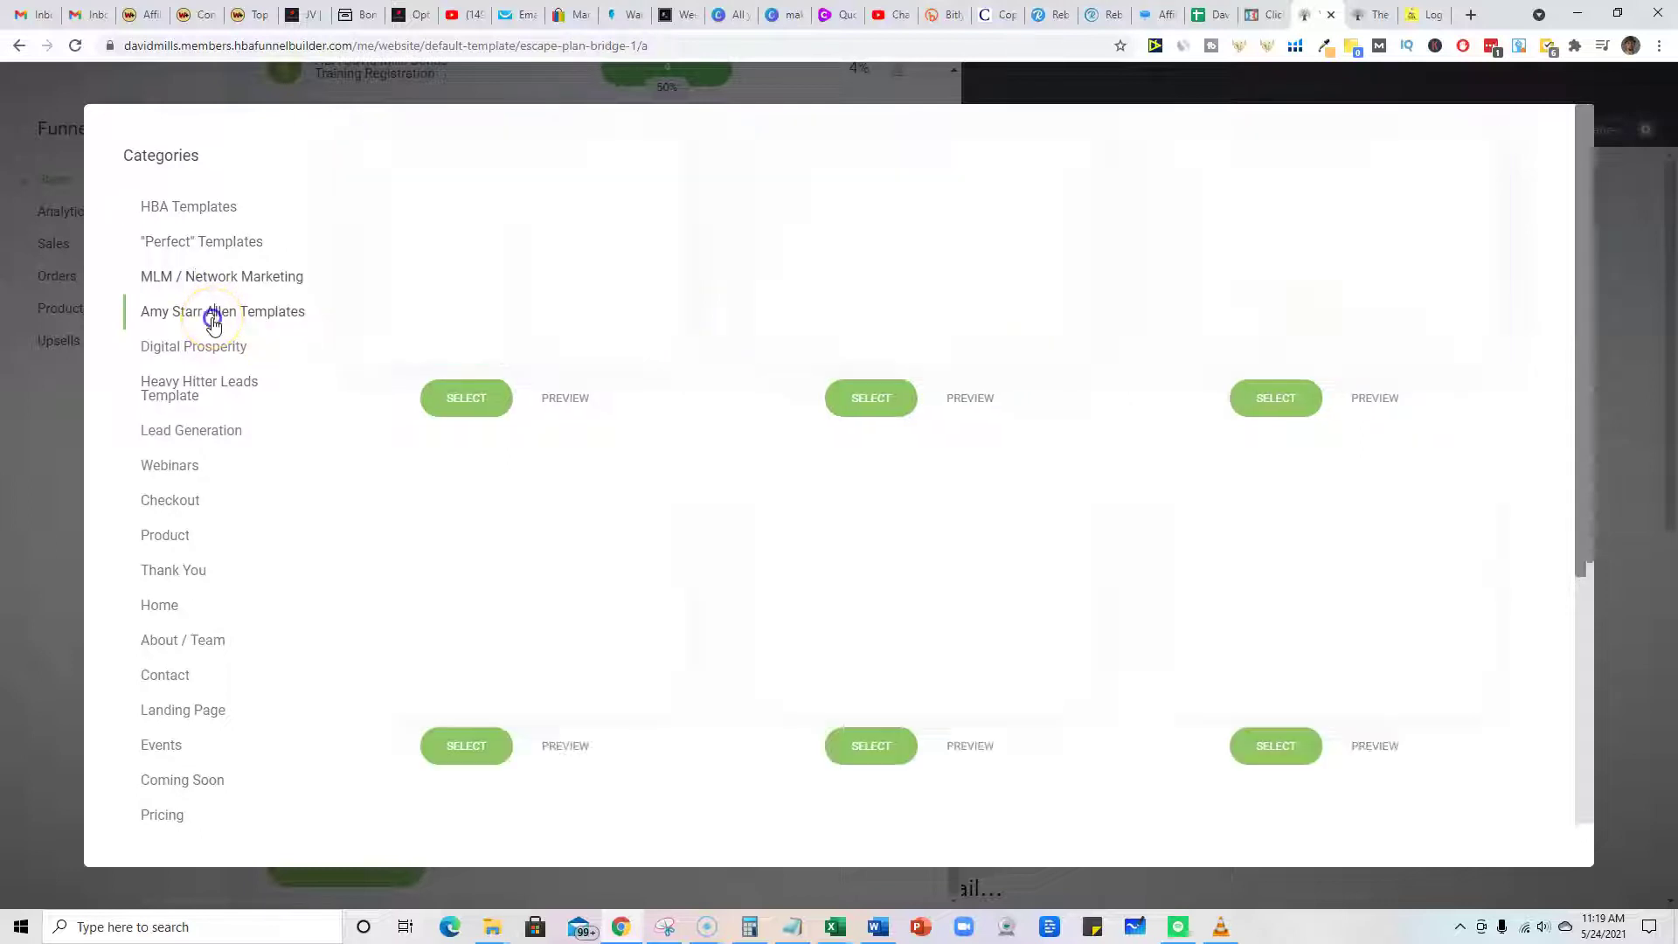
pyautogui.click(212, 349)
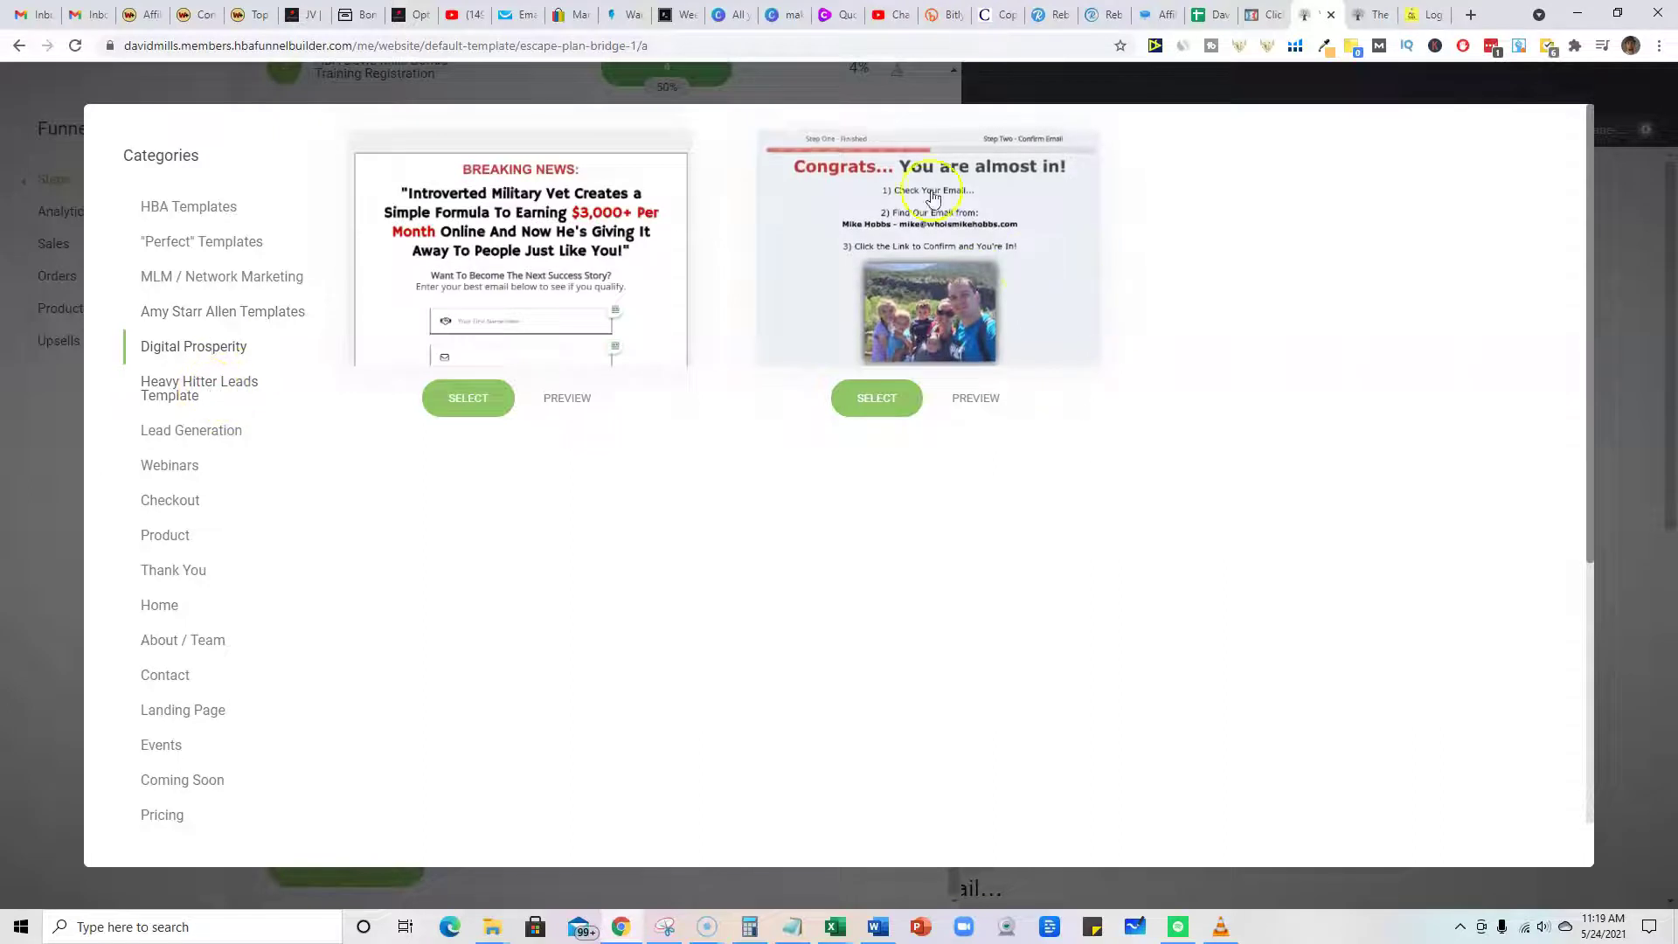
pyautogui.moveTo(928, 250)
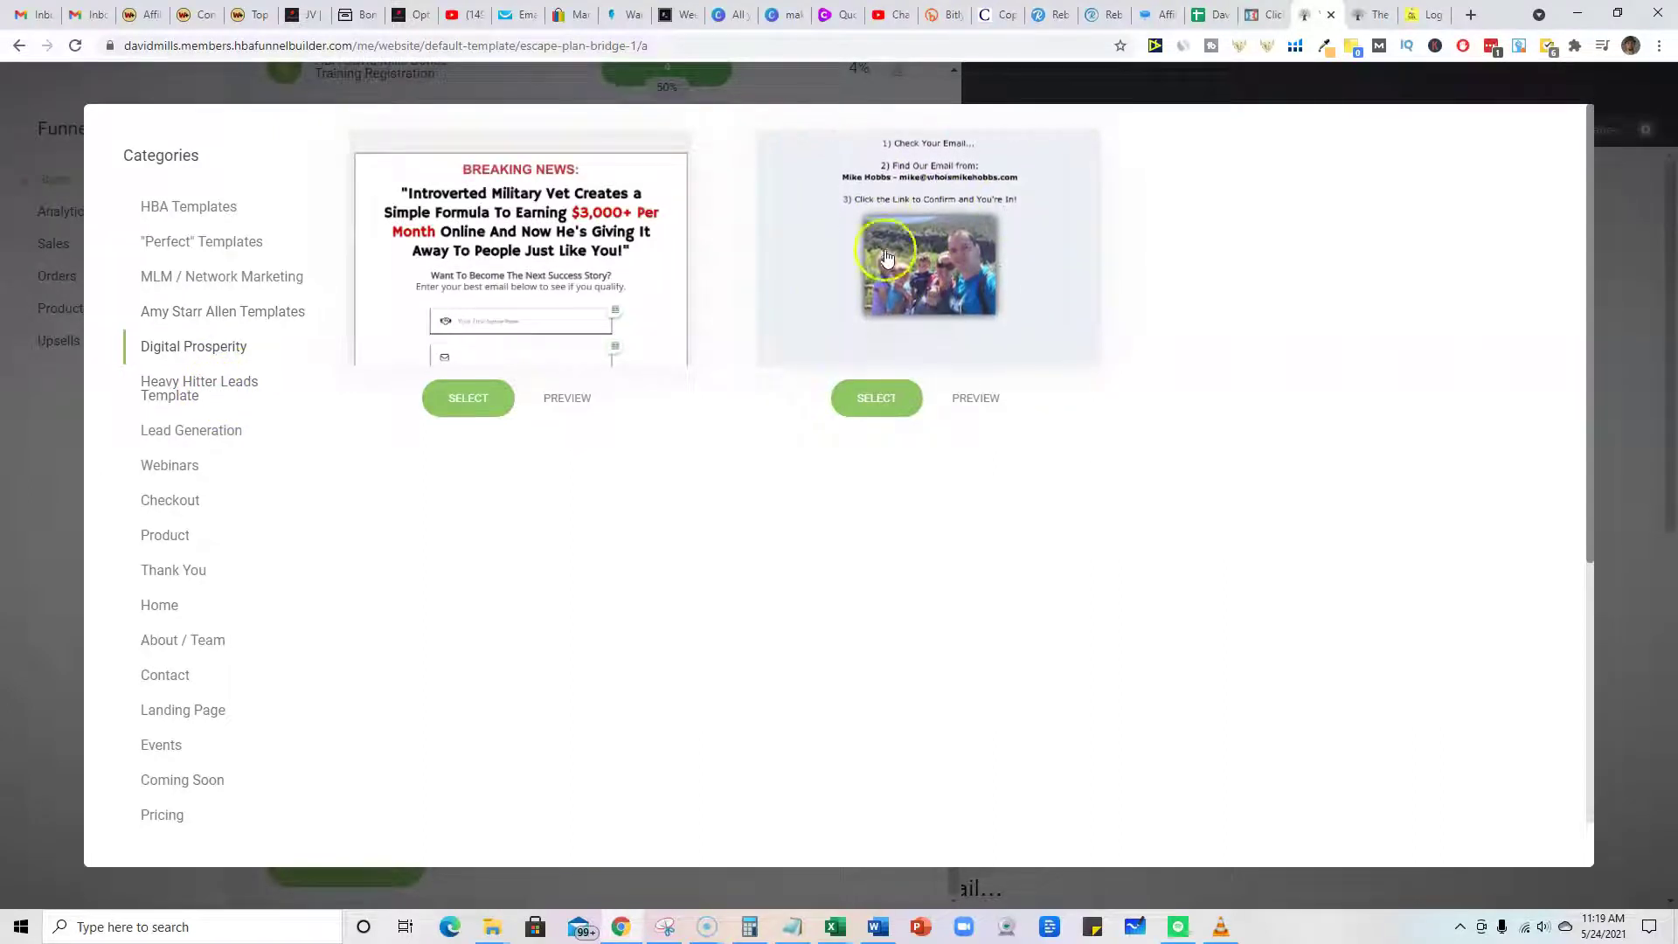
pyautogui.click(185, 385)
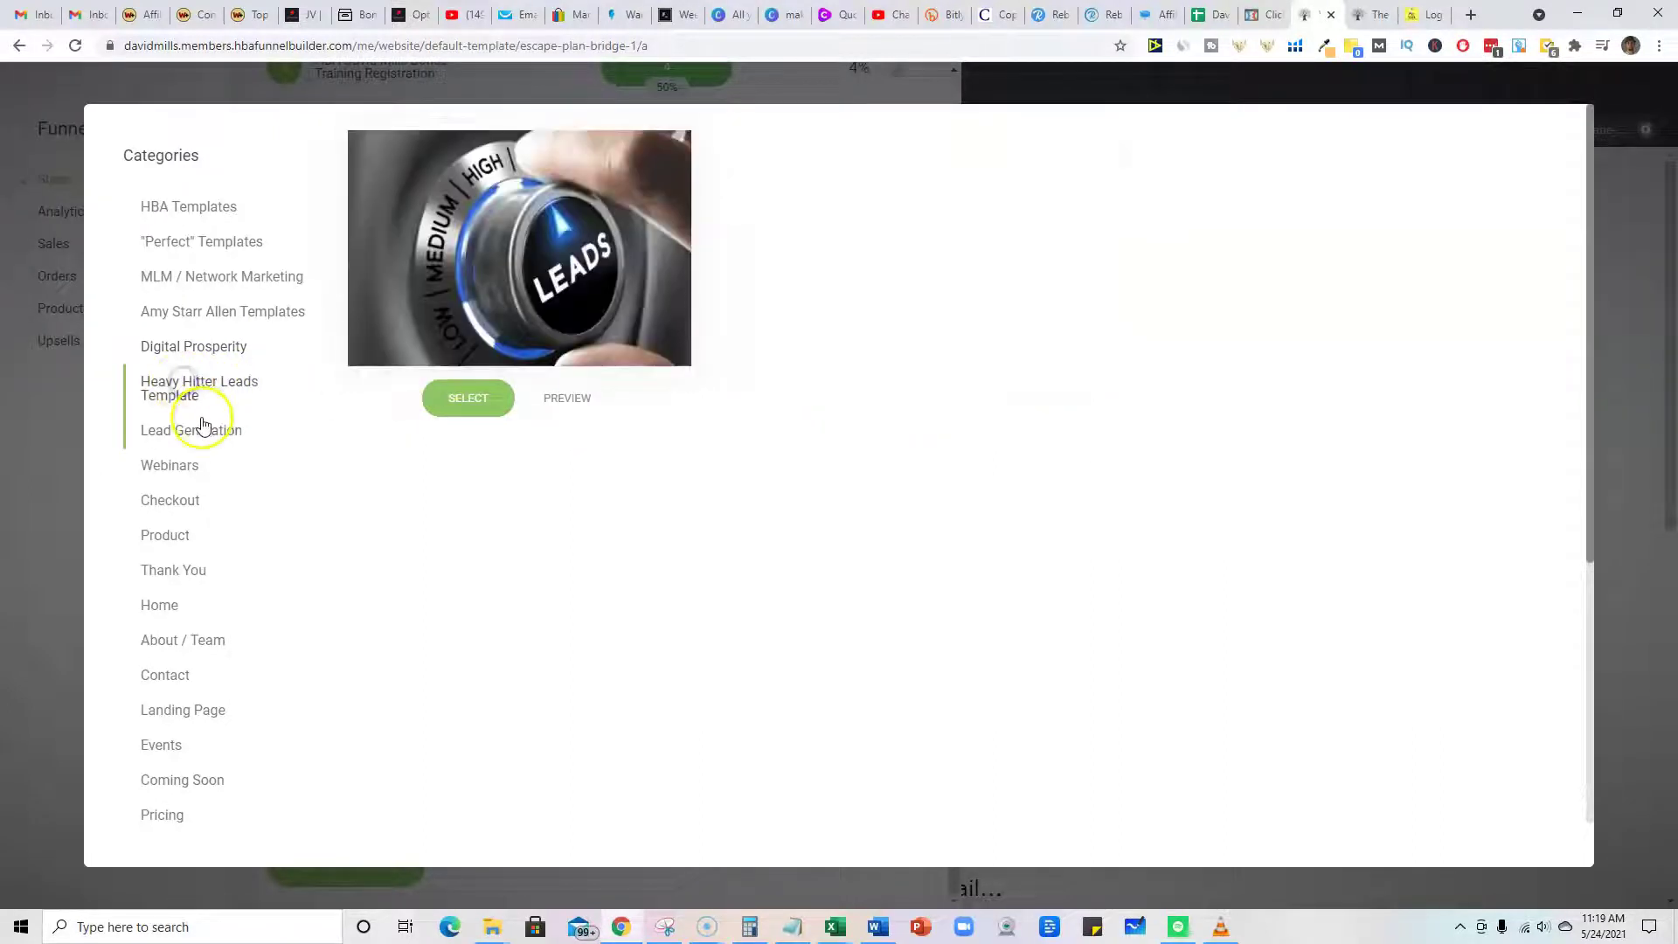
# - Browse the Lead Generation, Product and Landing Page templates, ending on Lead Generation
pyautogui.click(190, 430)
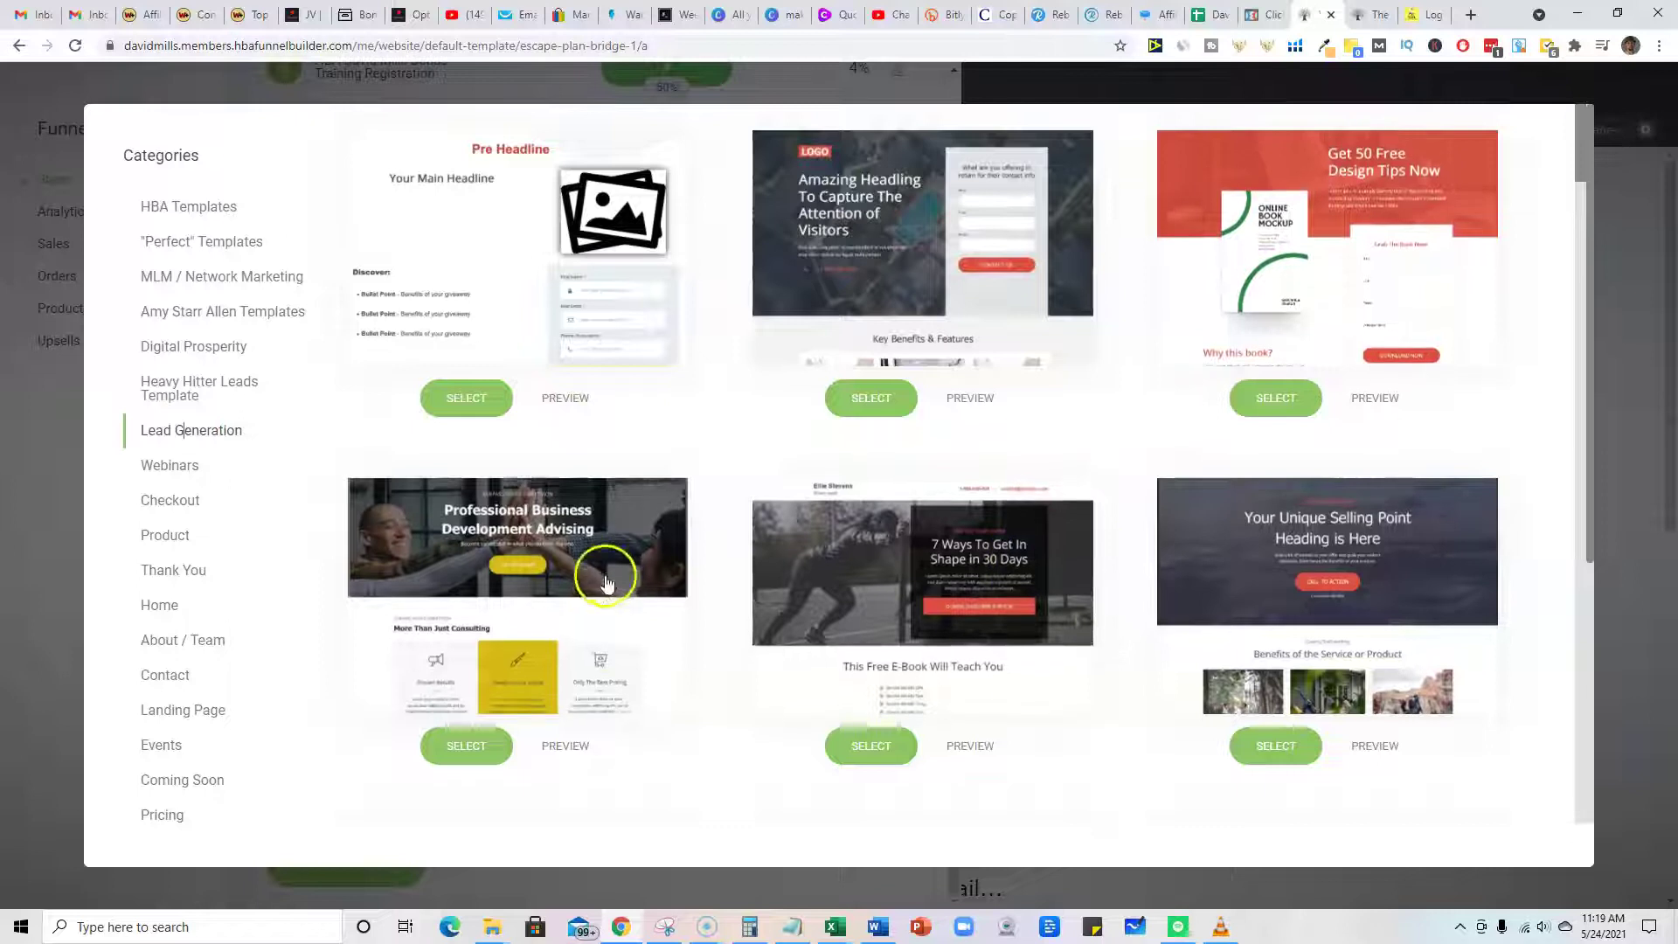
pyautogui.scroll(-4, 767, 535)
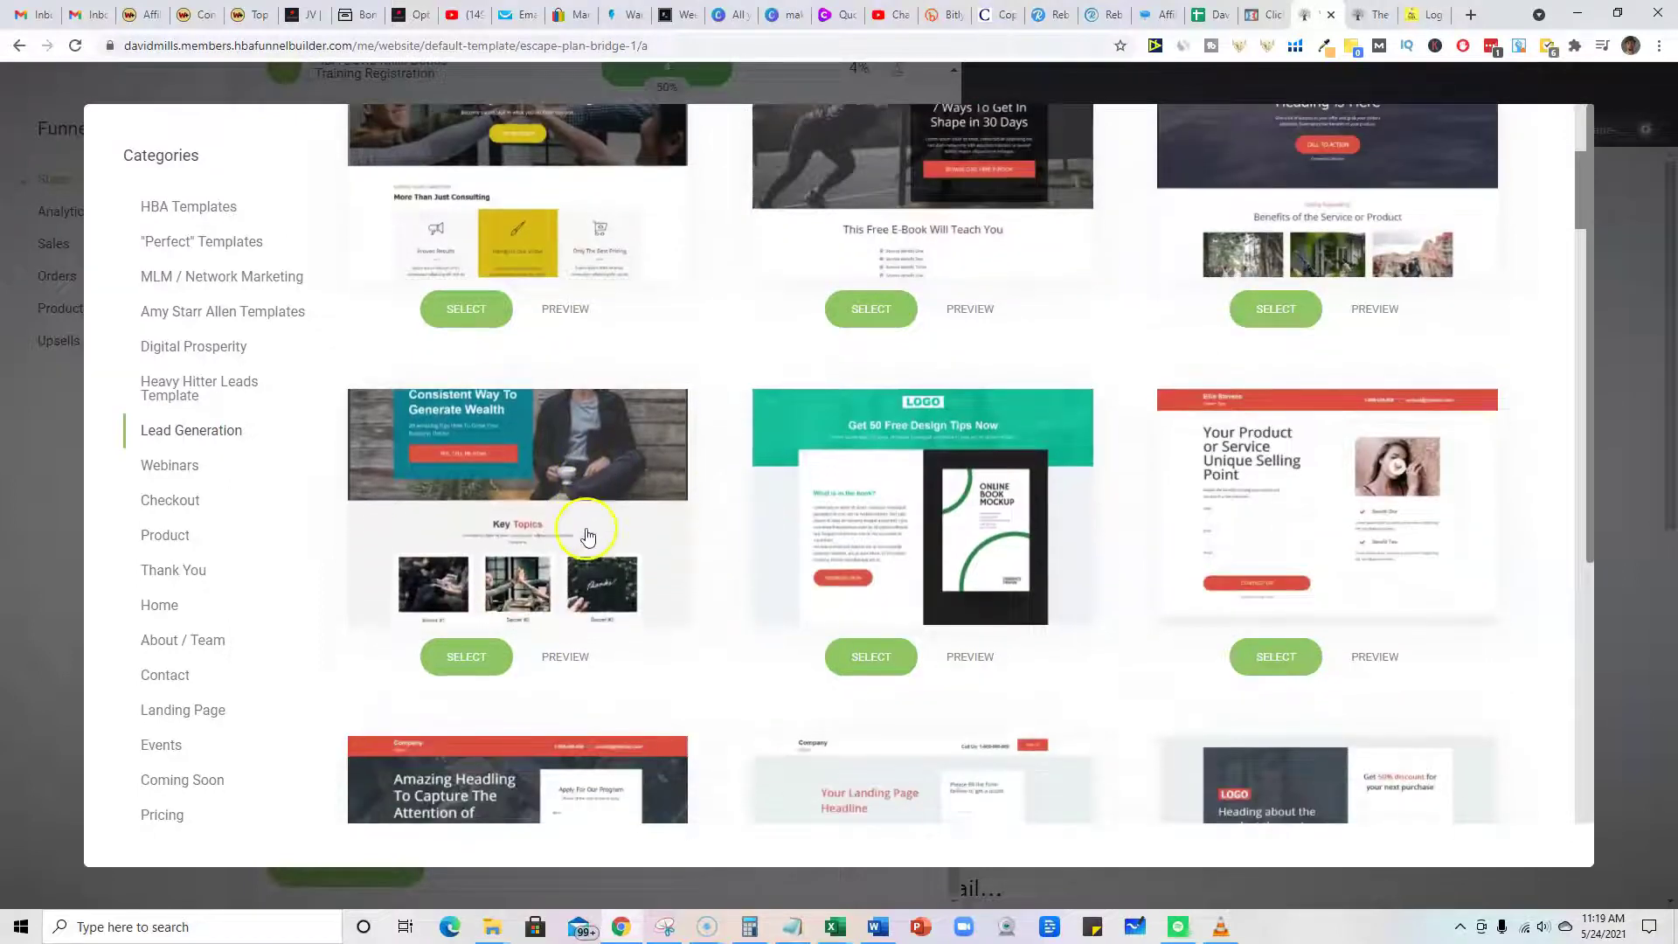
pyautogui.scroll(-3, 1314, 548)
pyautogui.scroll(-2, 1314, 549)
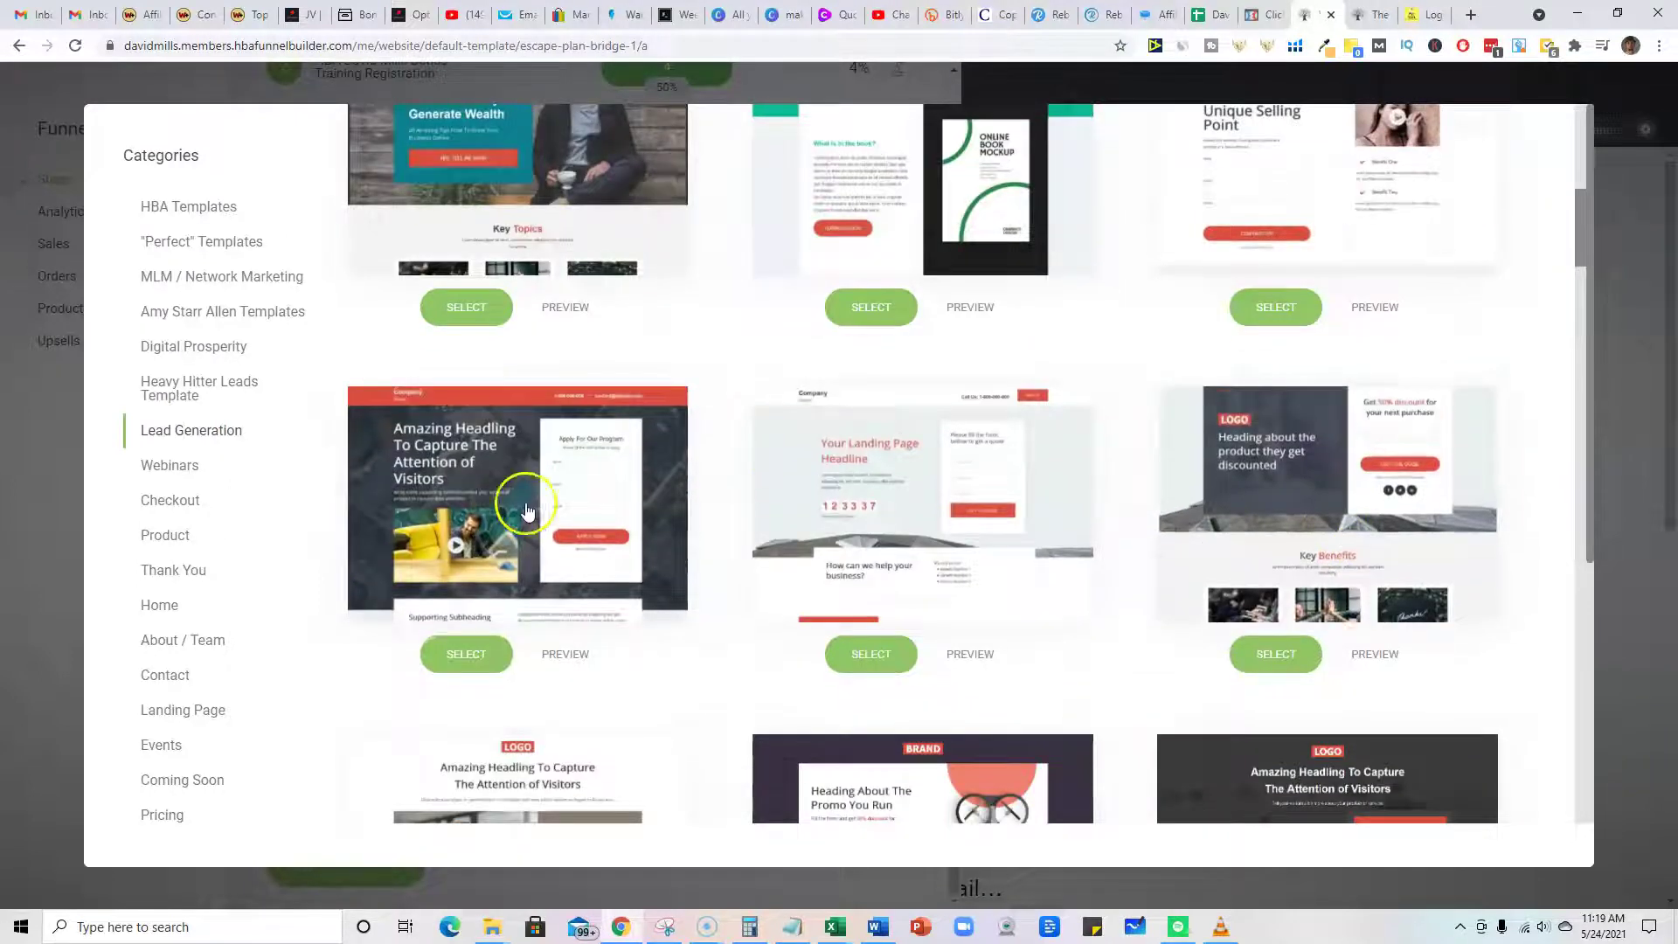
pyautogui.scroll(-3, 1387, 527)
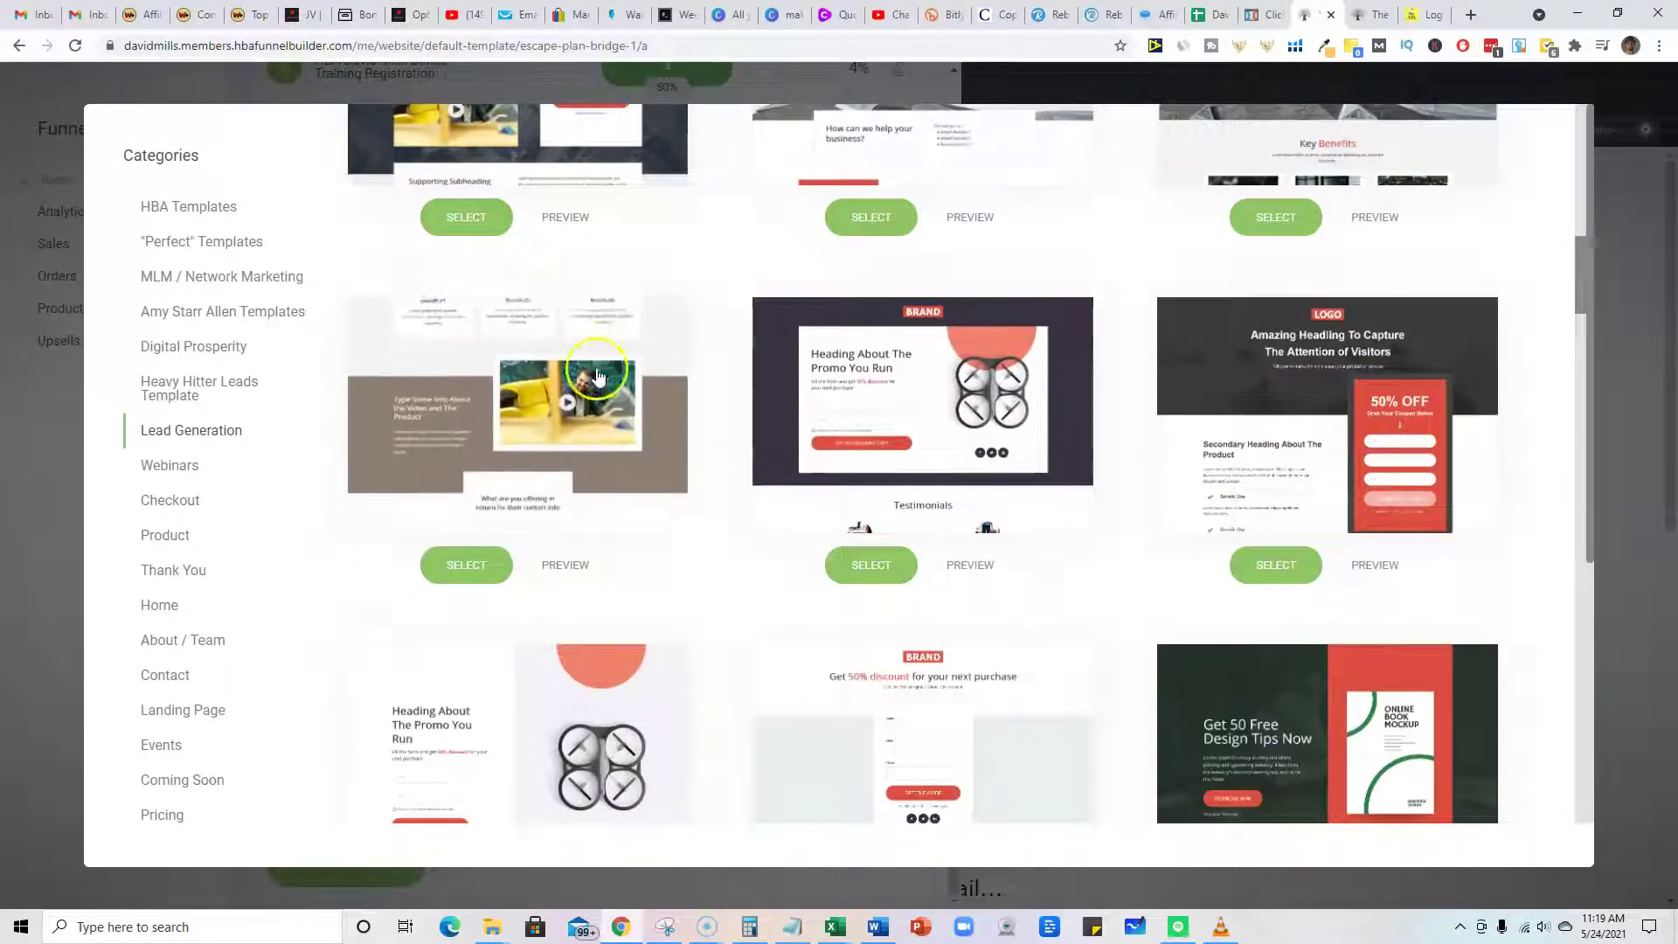
pyautogui.click(165, 534)
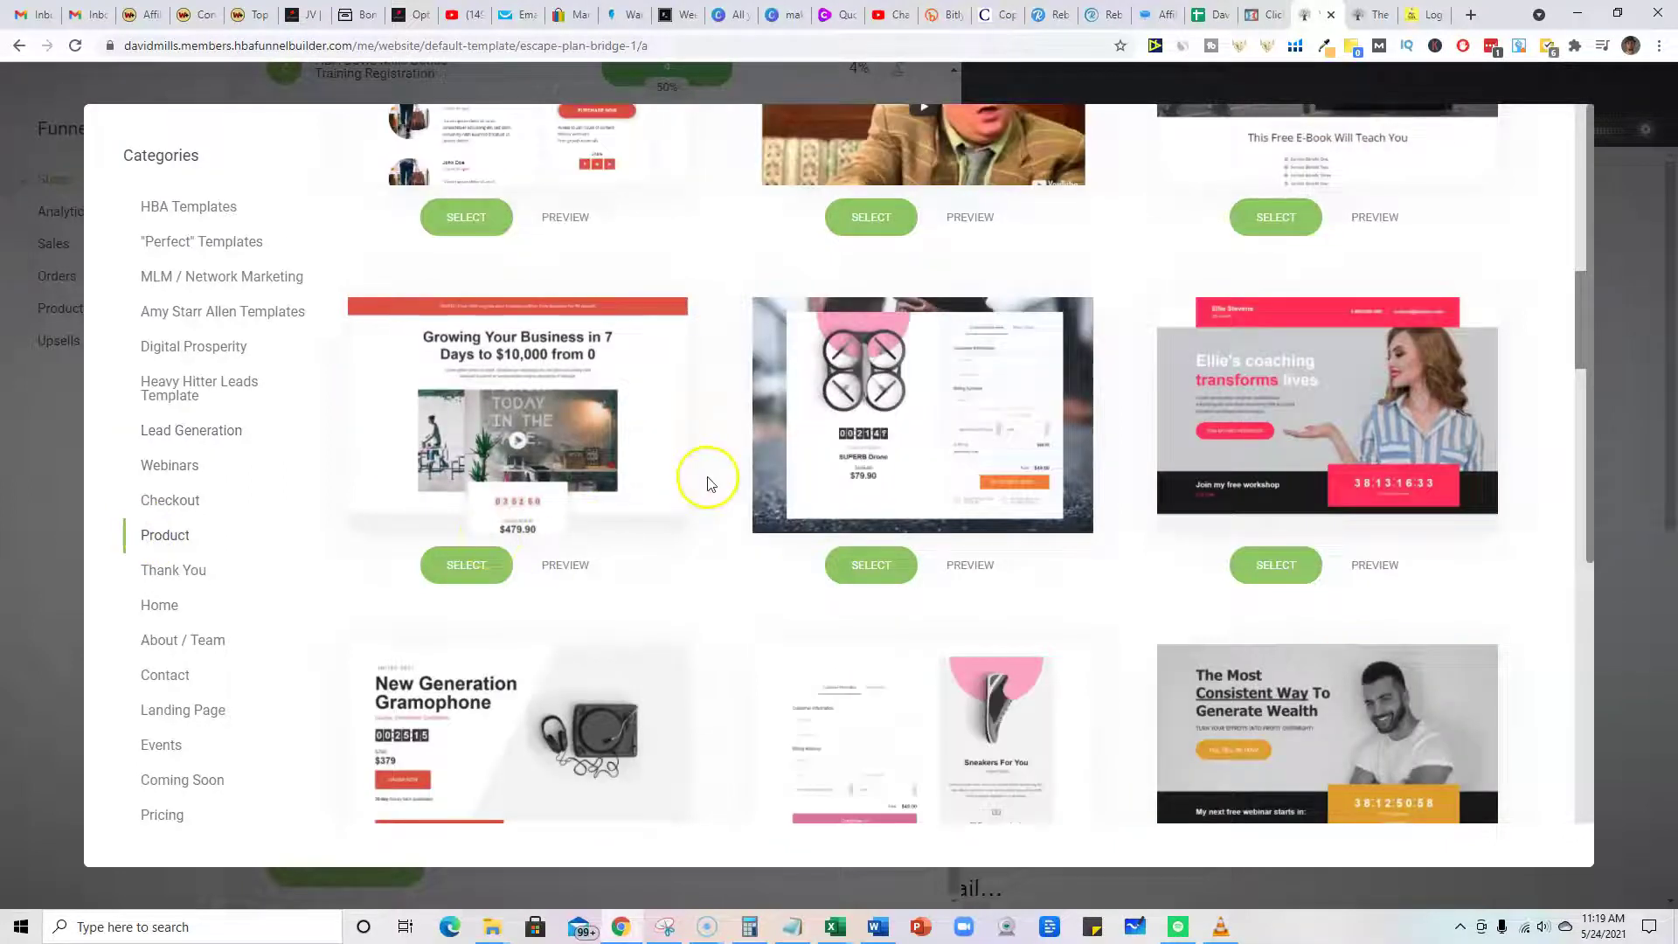
pyautogui.scroll(3, 764, 554)
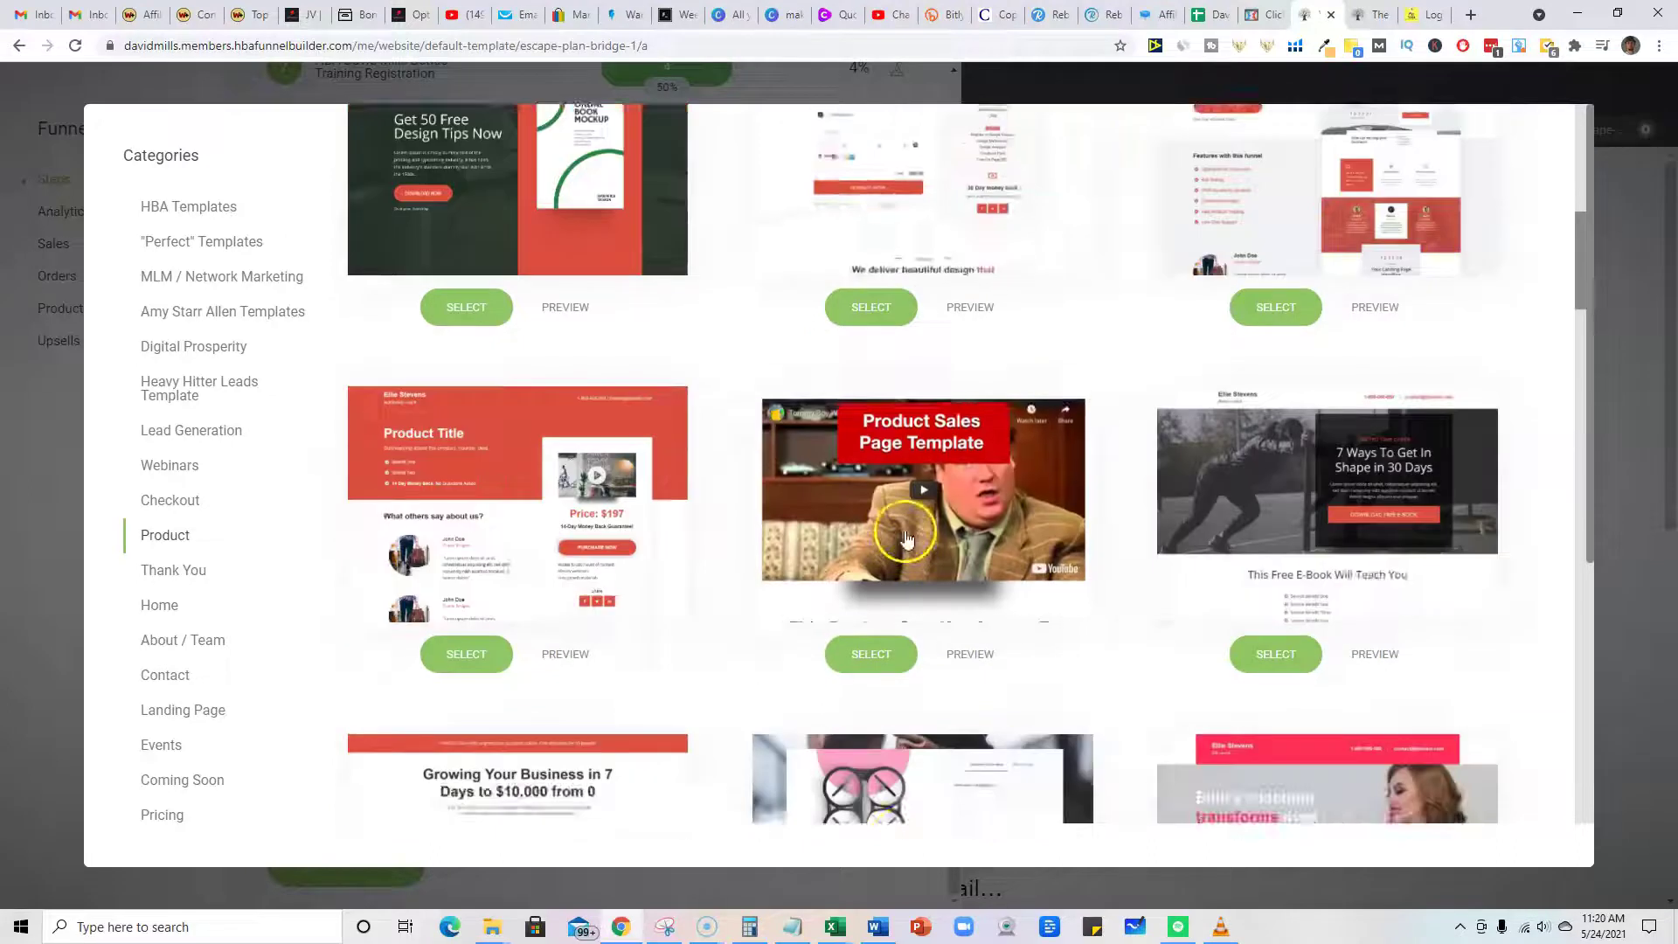
pyautogui.scroll(-4, 905, 537)
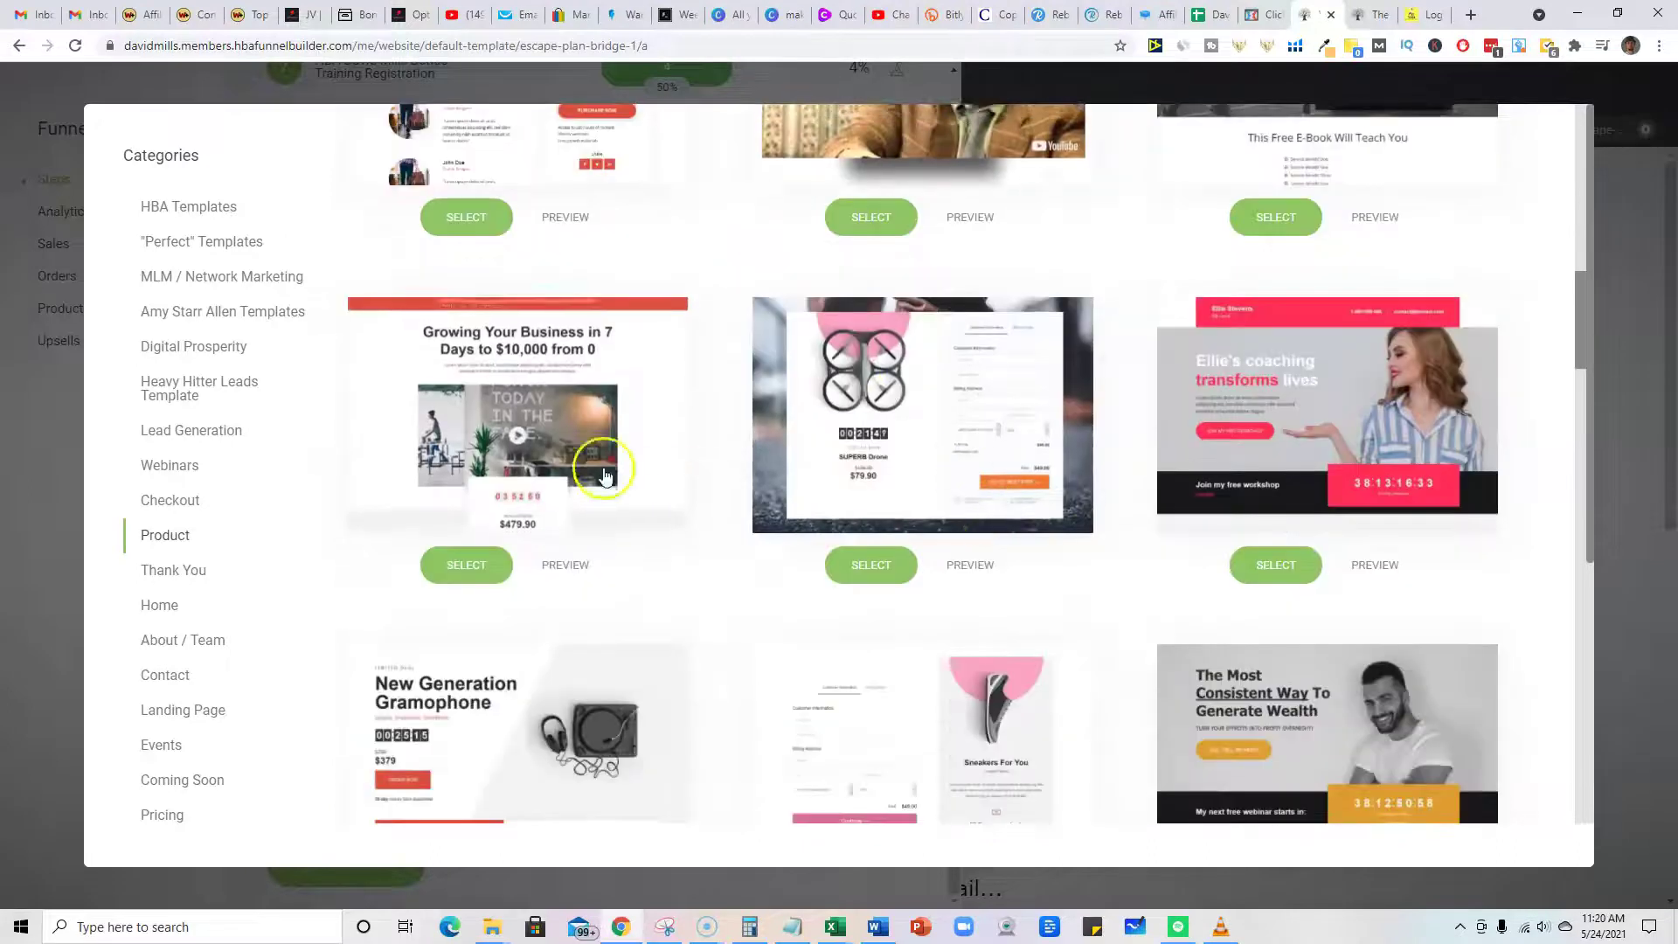
pyautogui.scroll(1, 1368, 465)
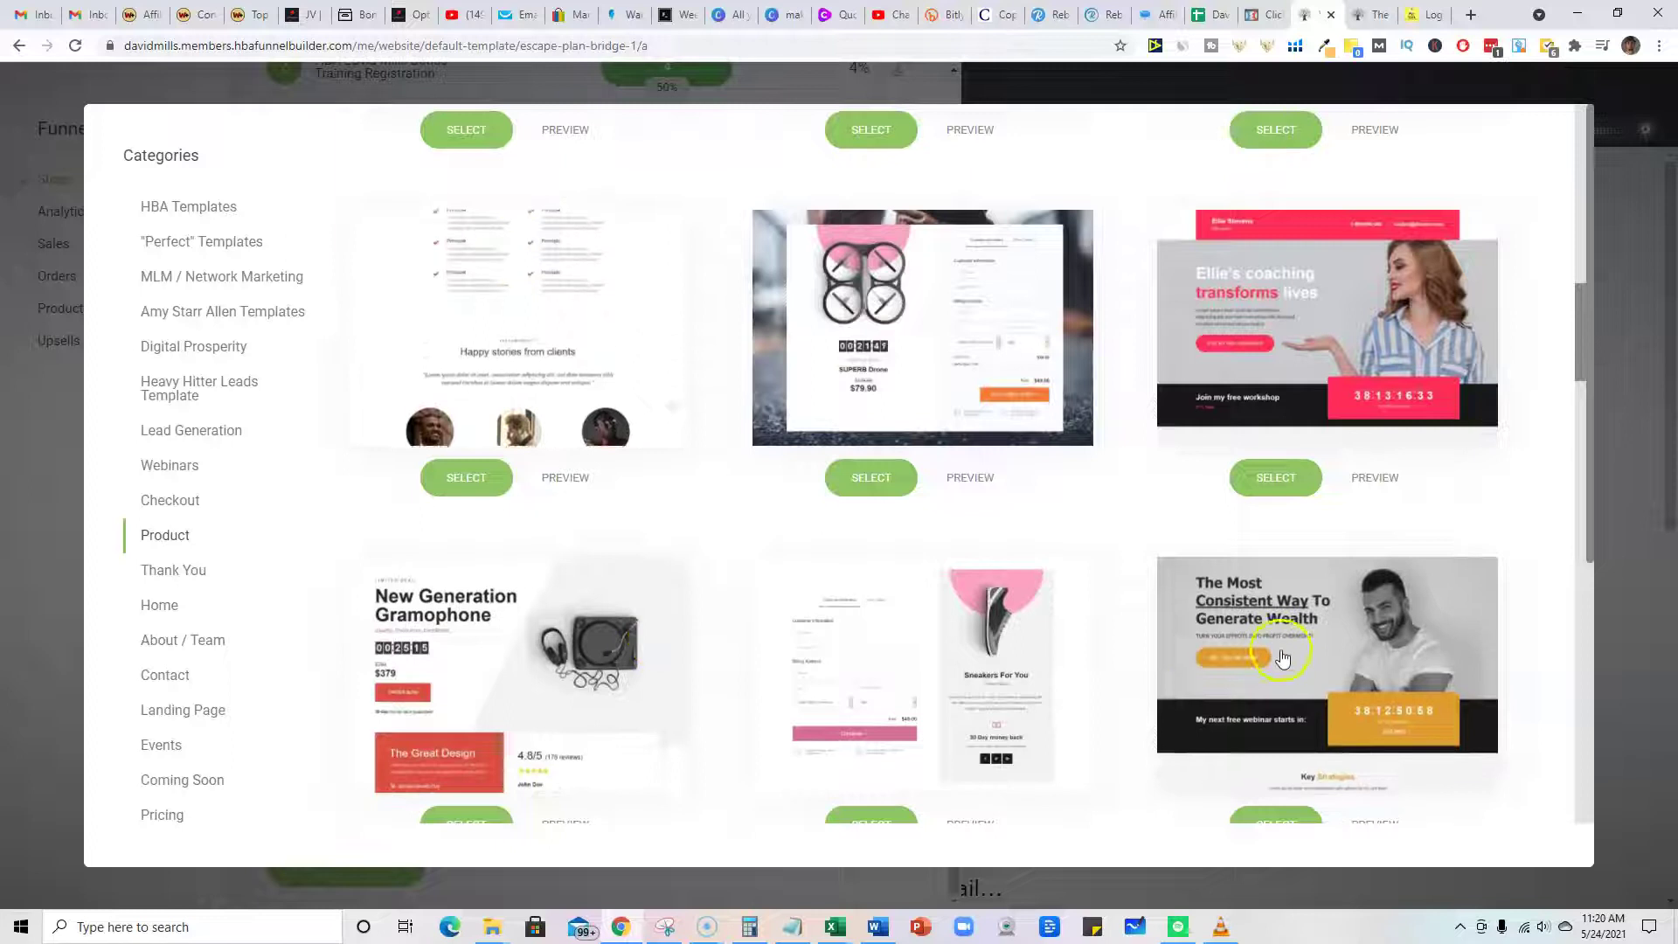
pyautogui.scroll(-4, 603, 355)
pyautogui.scroll(-3, 837, 498)
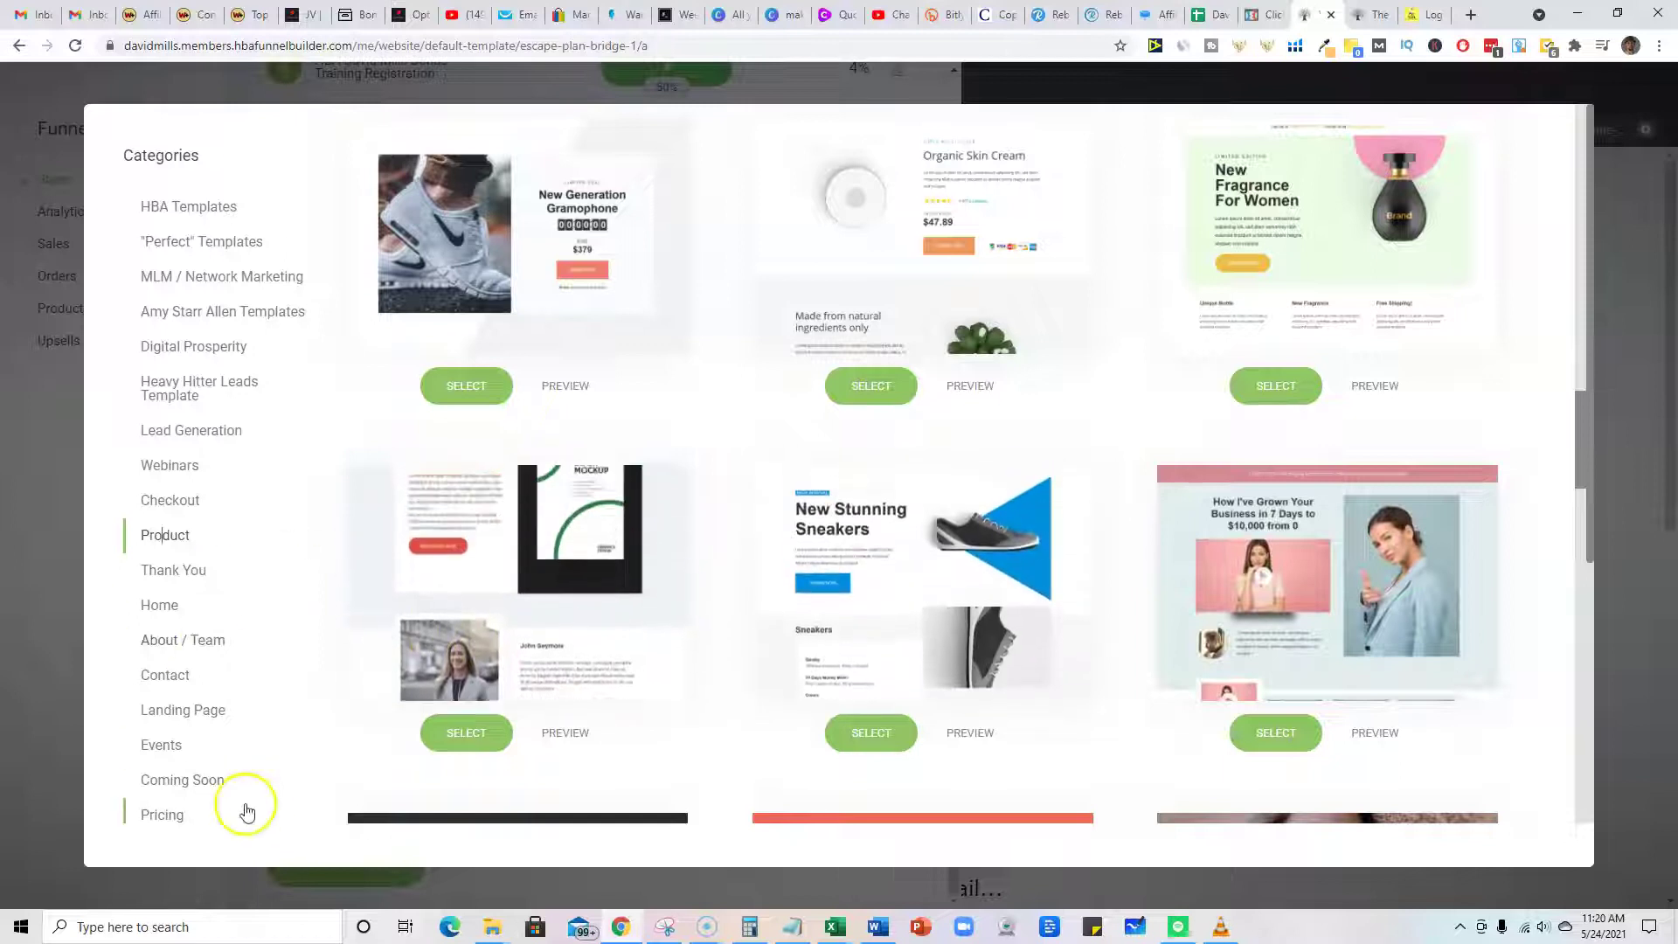
pyautogui.click(177, 710)
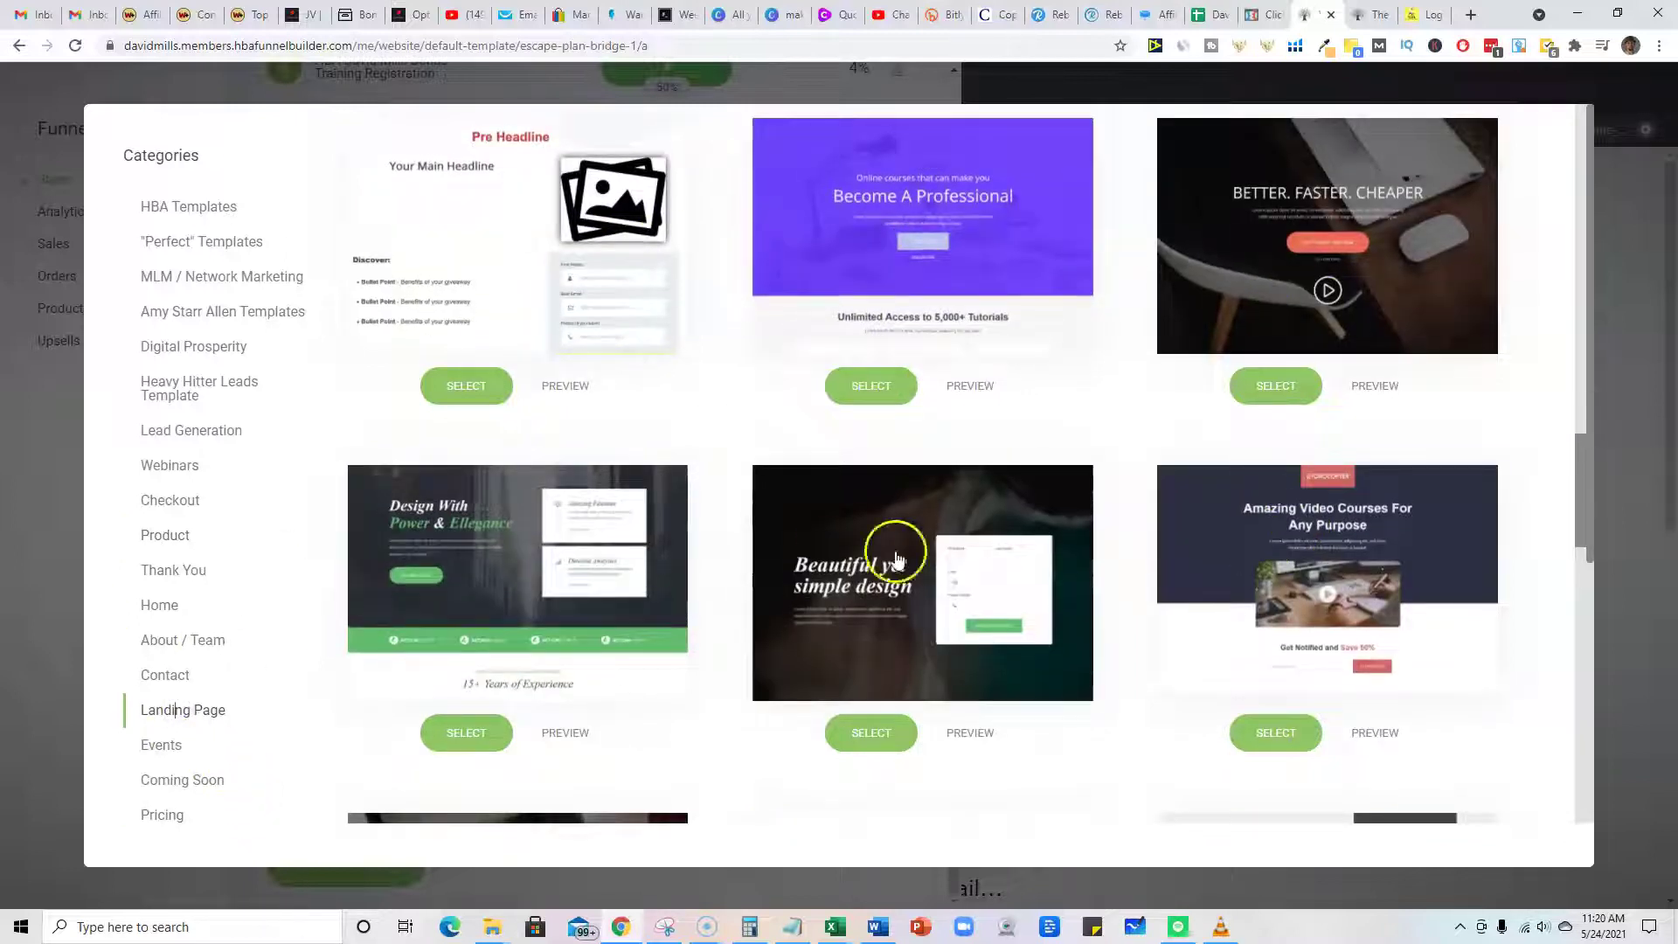
pyautogui.scroll(-2, 604, 590)
pyautogui.scroll(-2, 603, 586)
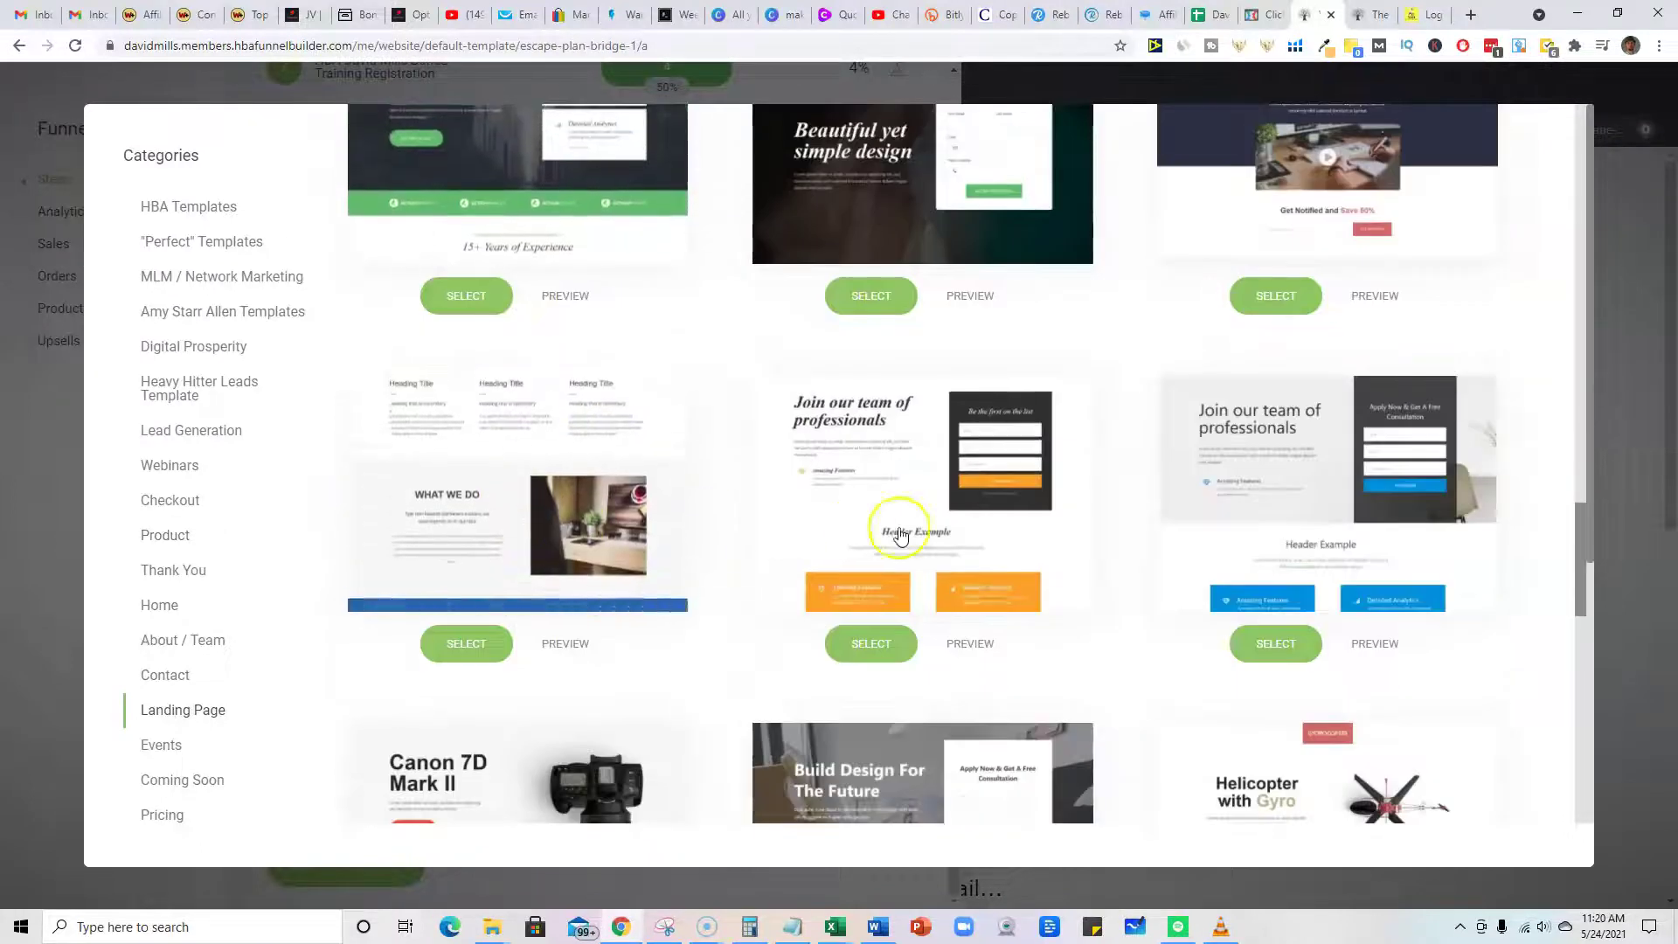
pyautogui.scroll(-3, 603, 586)
pyautogui.click(191, 436)
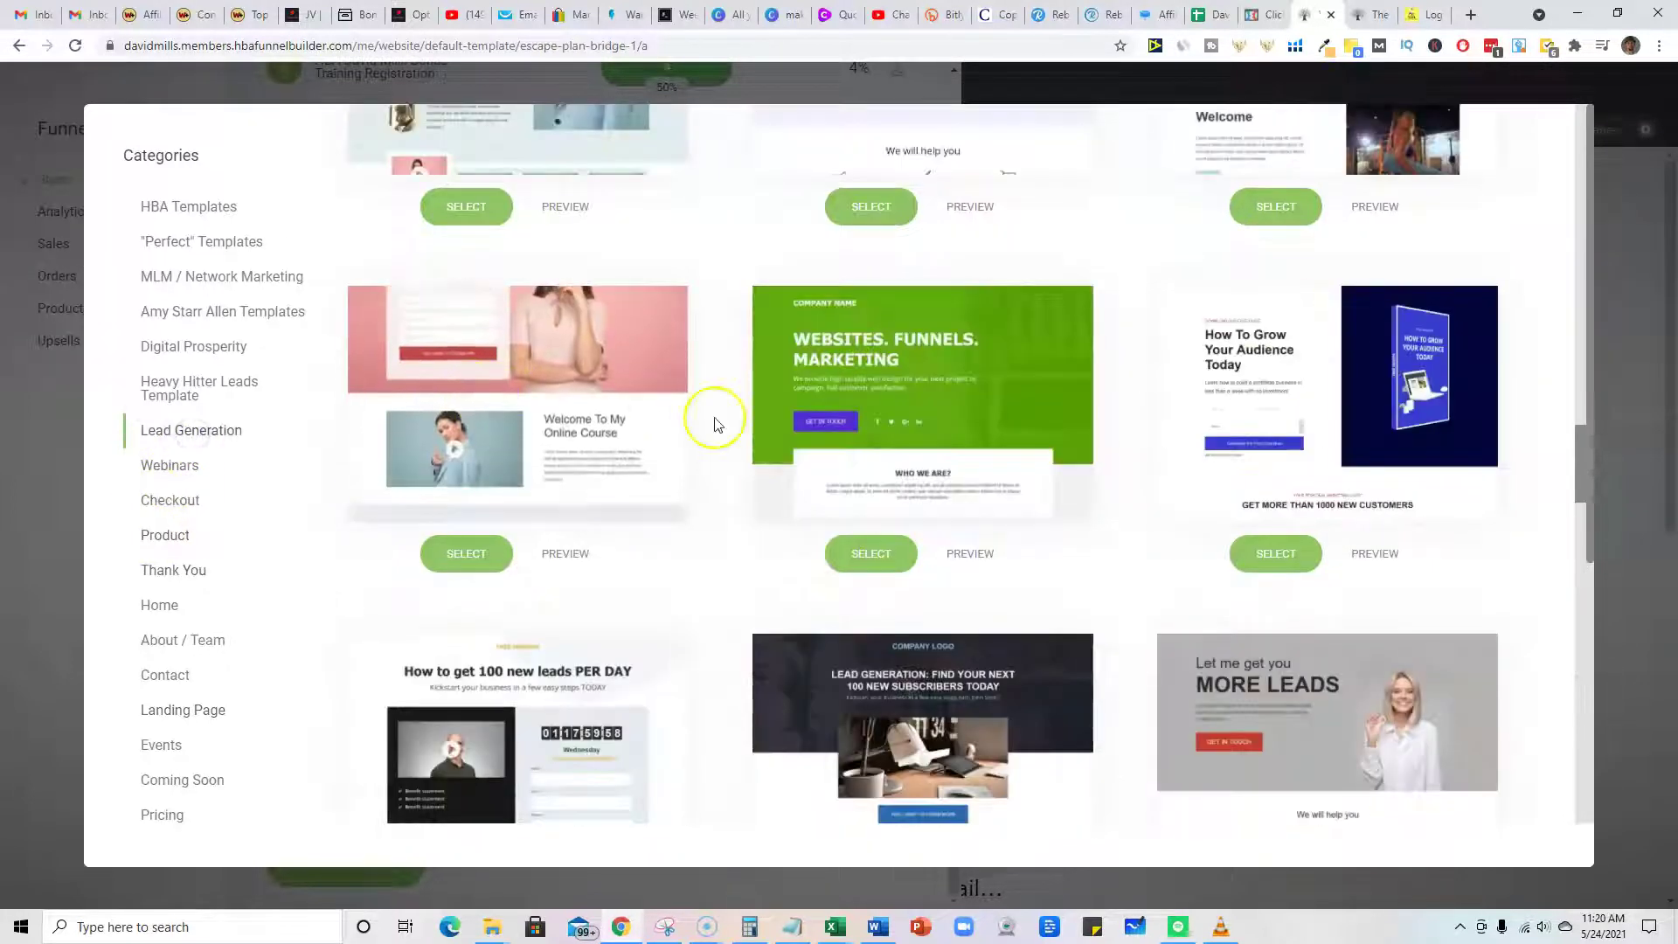
pyautogui.scroll(2, 1197, 550)
pyautogui.scroll(-2, 1197, 550)
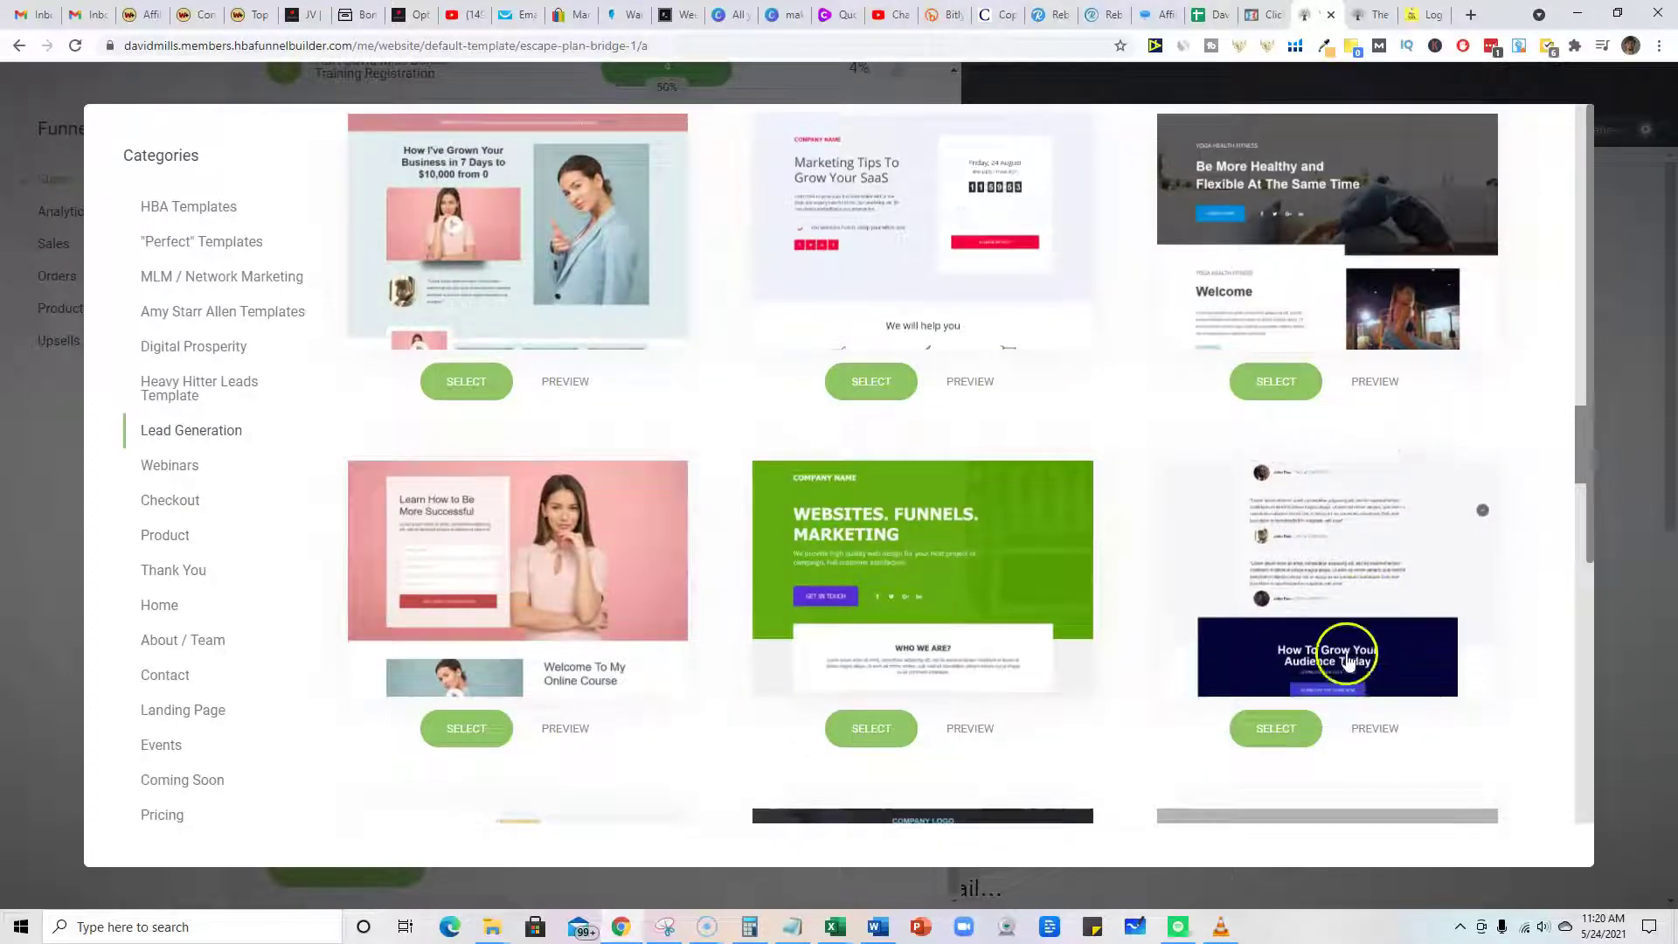
# - Preview the 'How To Grow Your Audience Today' lead generation template
pyautogui.click(1275, 727)
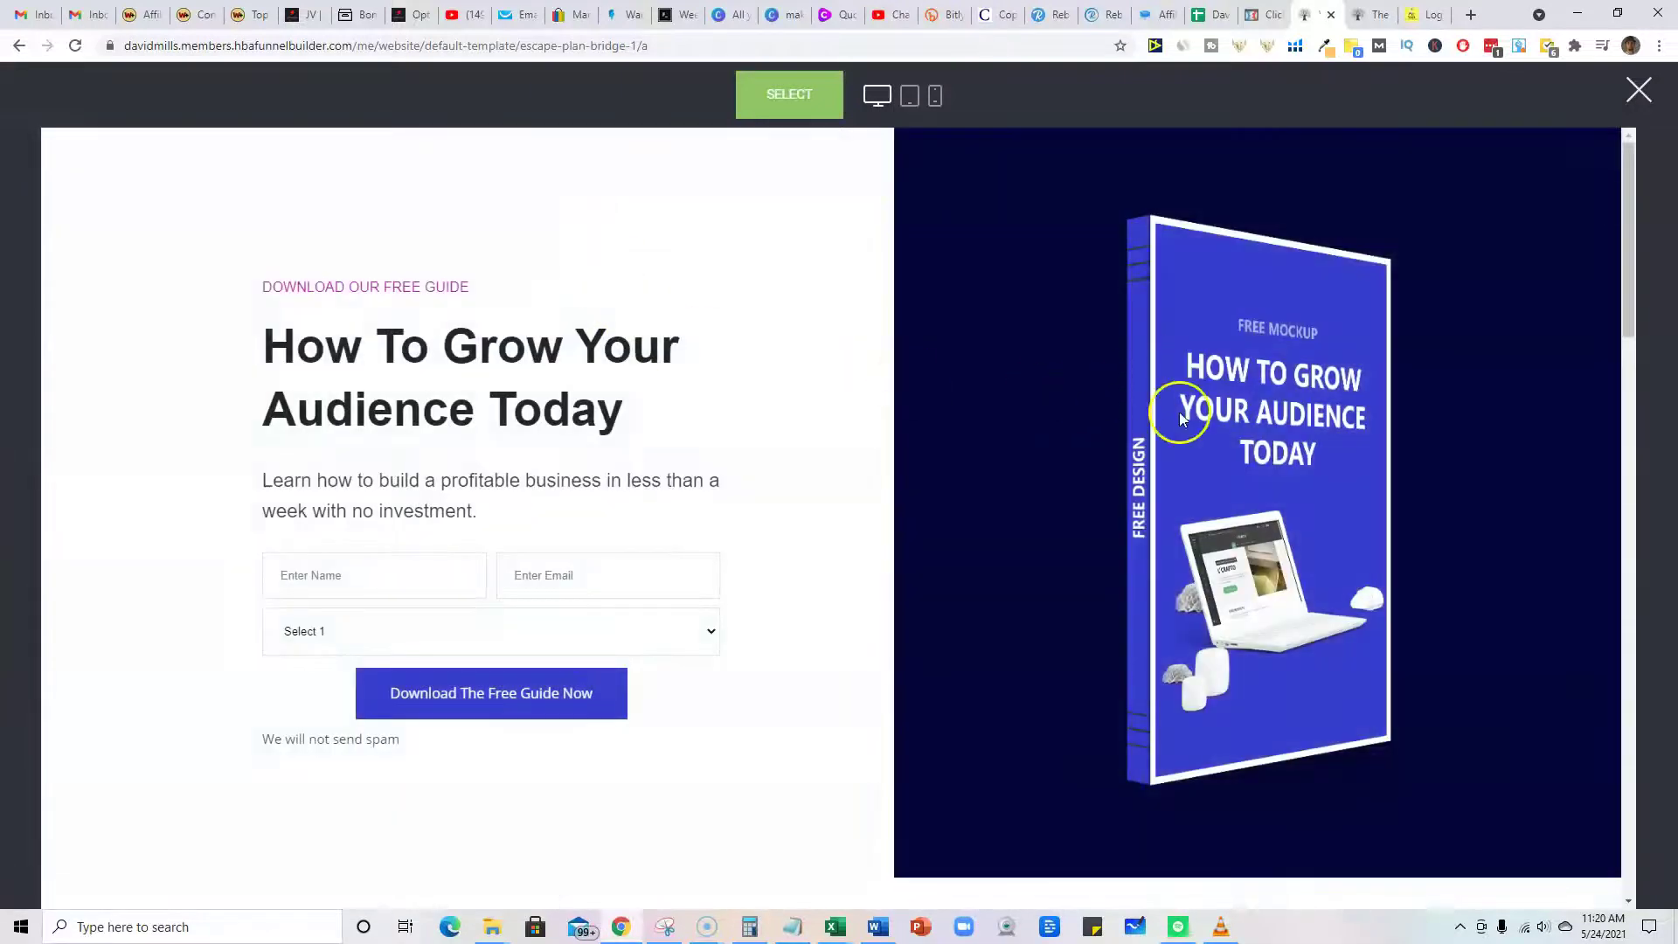
pyautogui.scroll(-5, 498, 551)
pyautogui.scroll(-4, 502, 592)
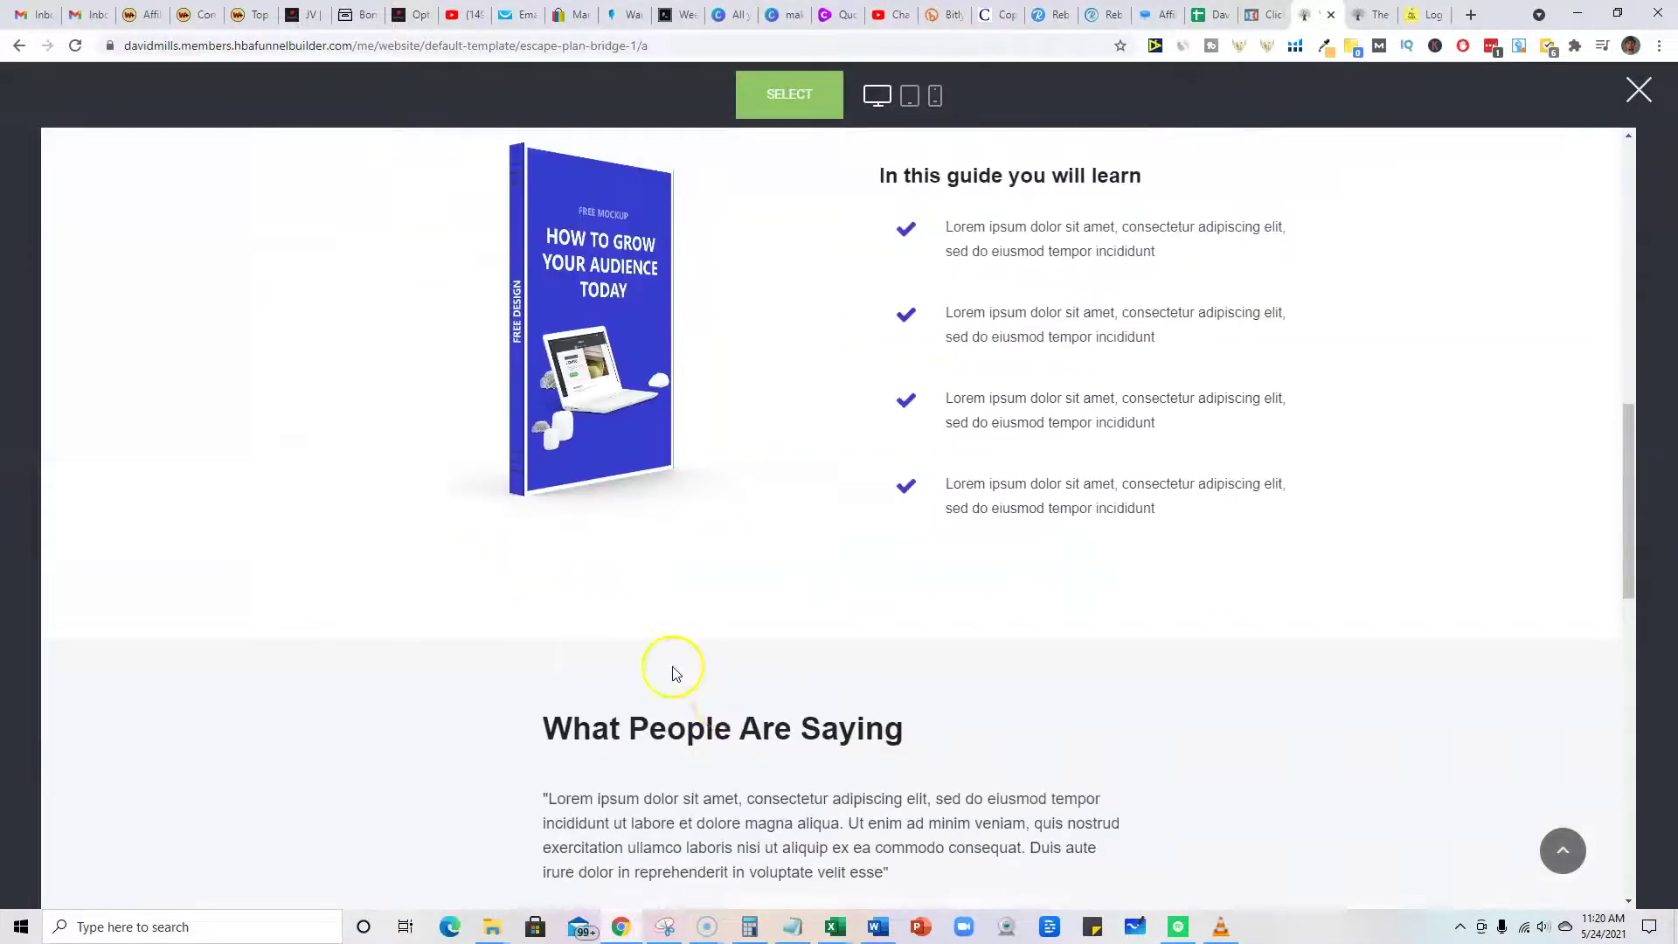
pyautogui.scroll(4, 673, 667)
pyautogui.scroll(5, 739, 694)
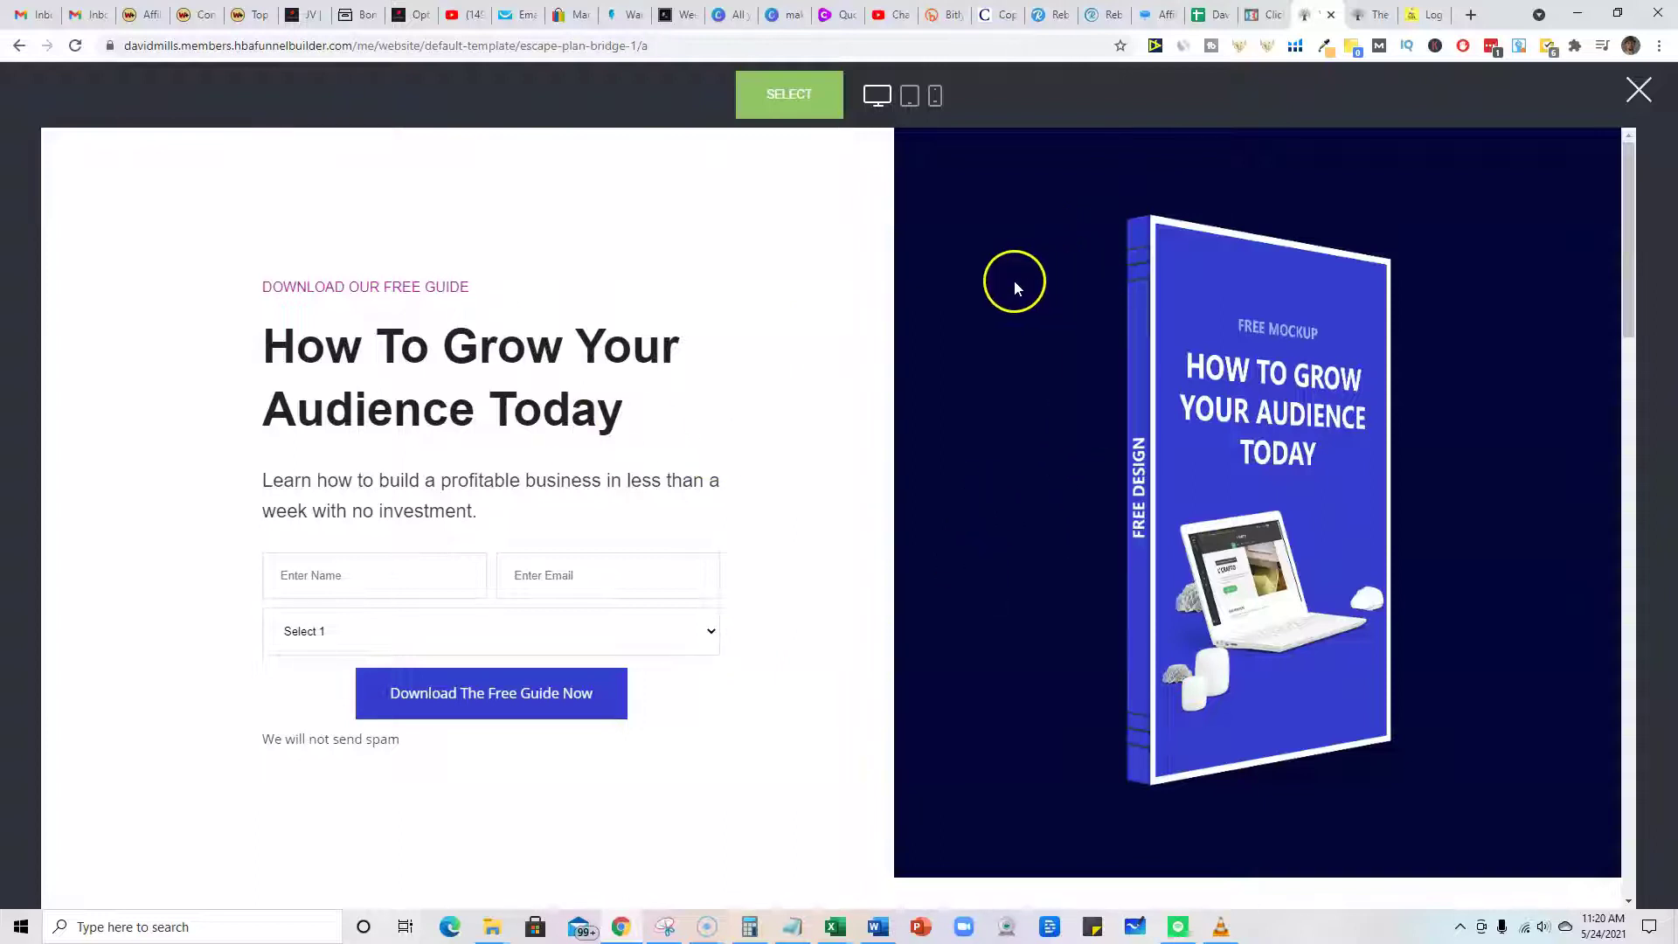
# - Use the template for a new page named Test1, checking its SEO info
pyautogui.click(788, 93)
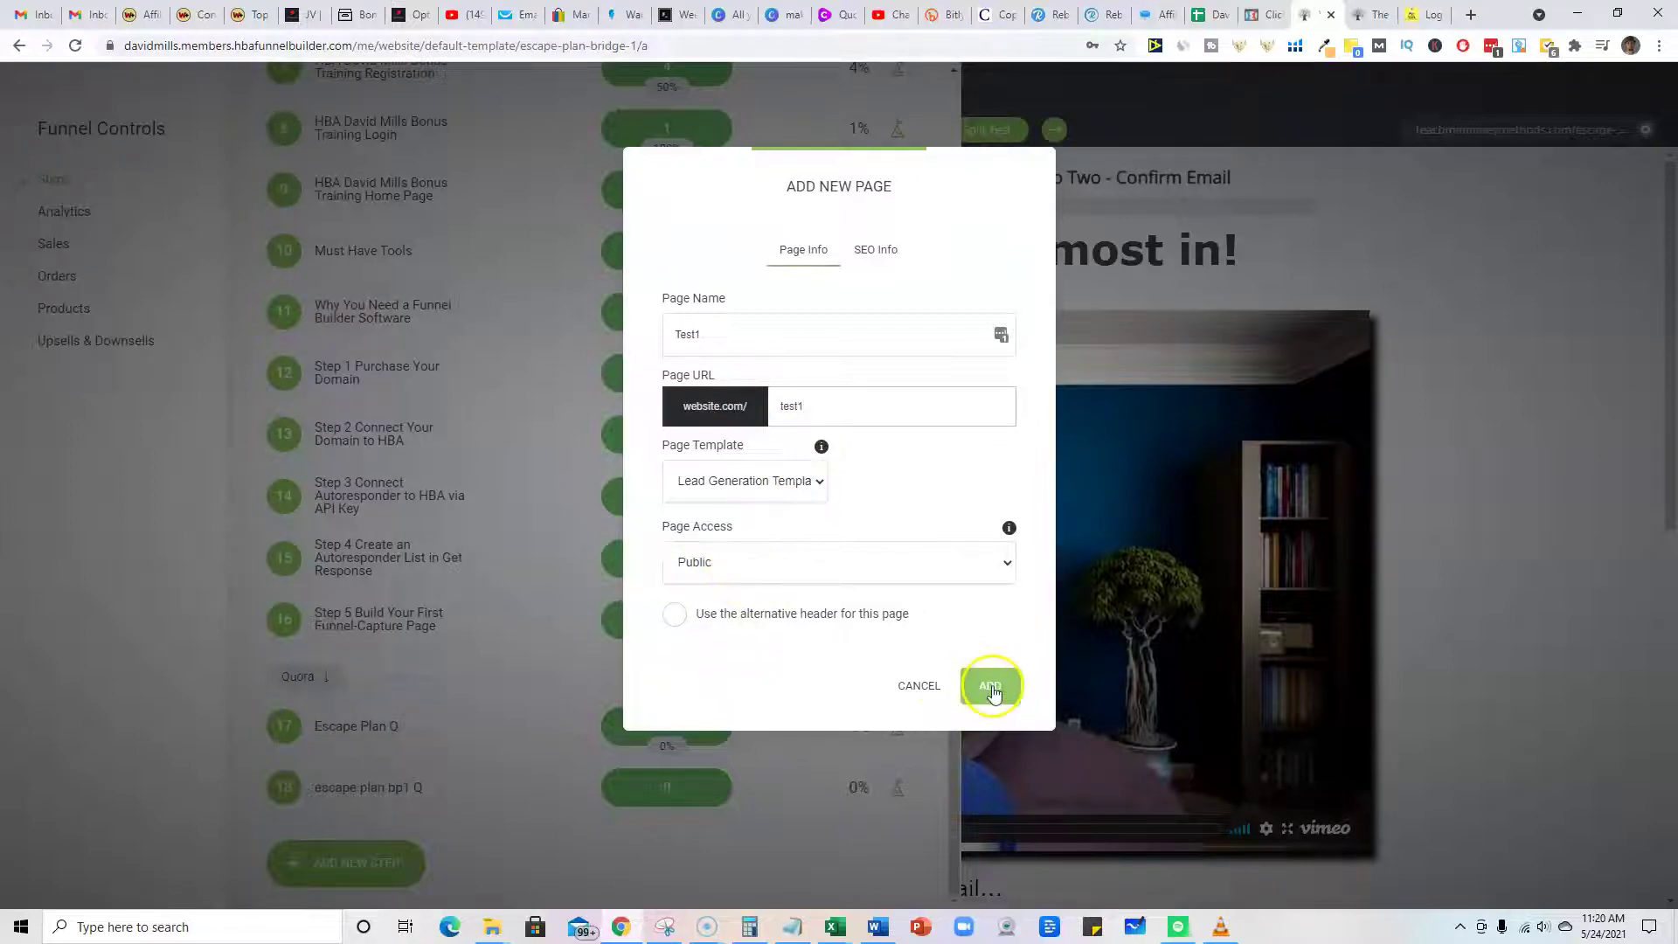
pyautogui.click(874, 249)
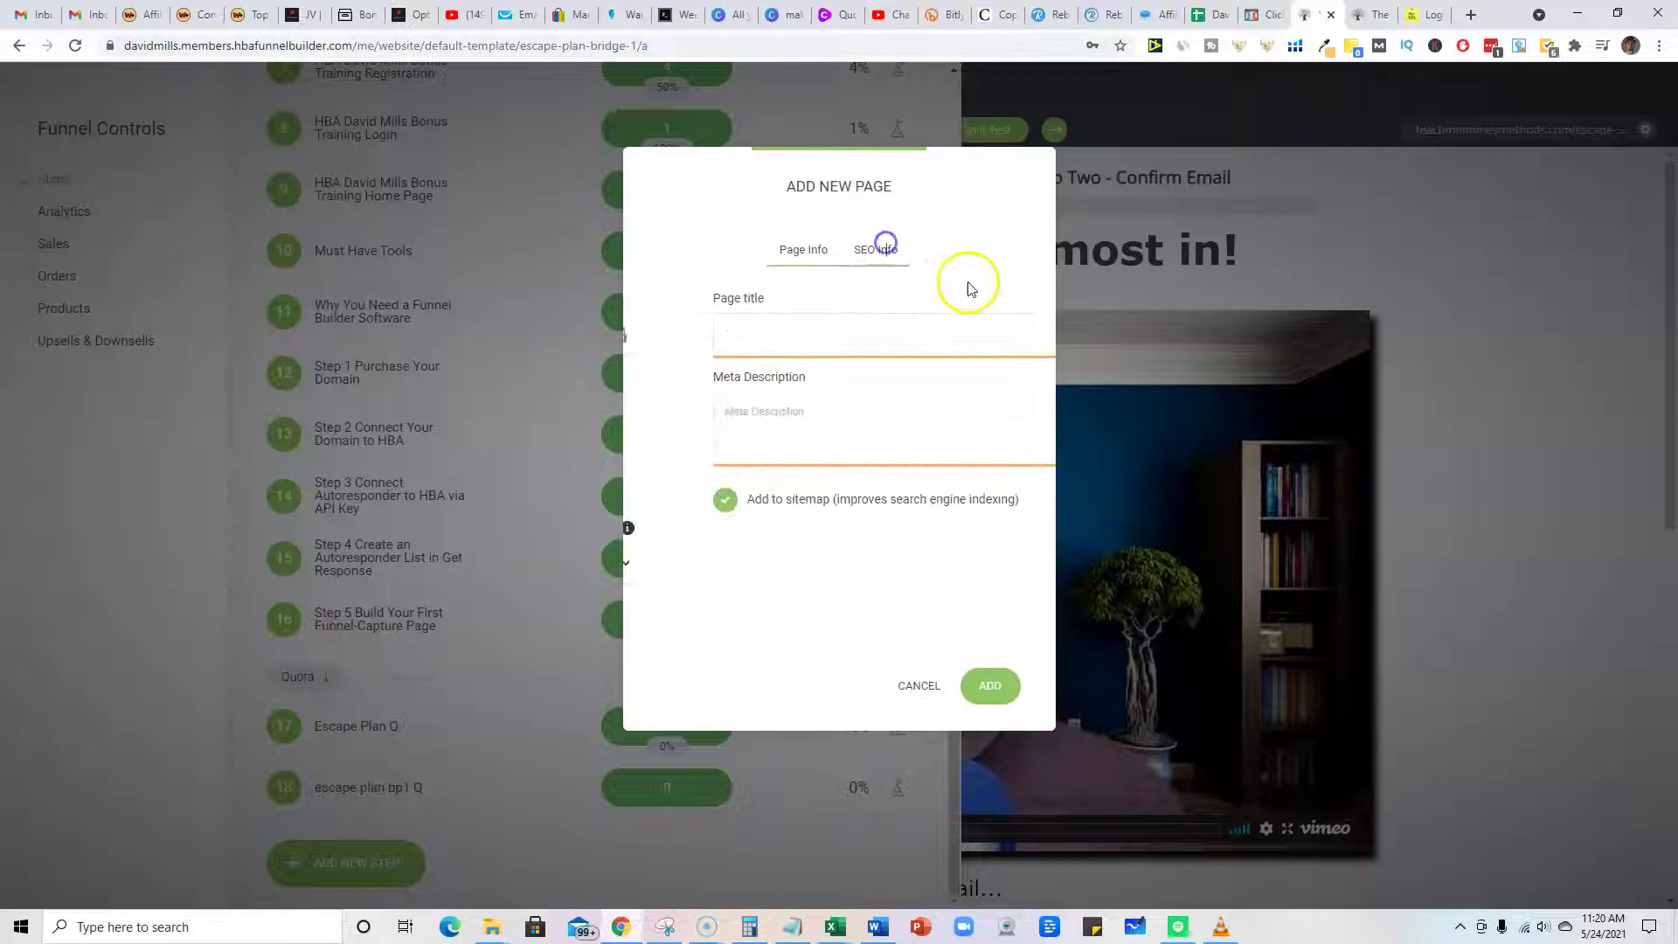
pyautogui.click(784, 333)
pyautogui.click(804, 250)
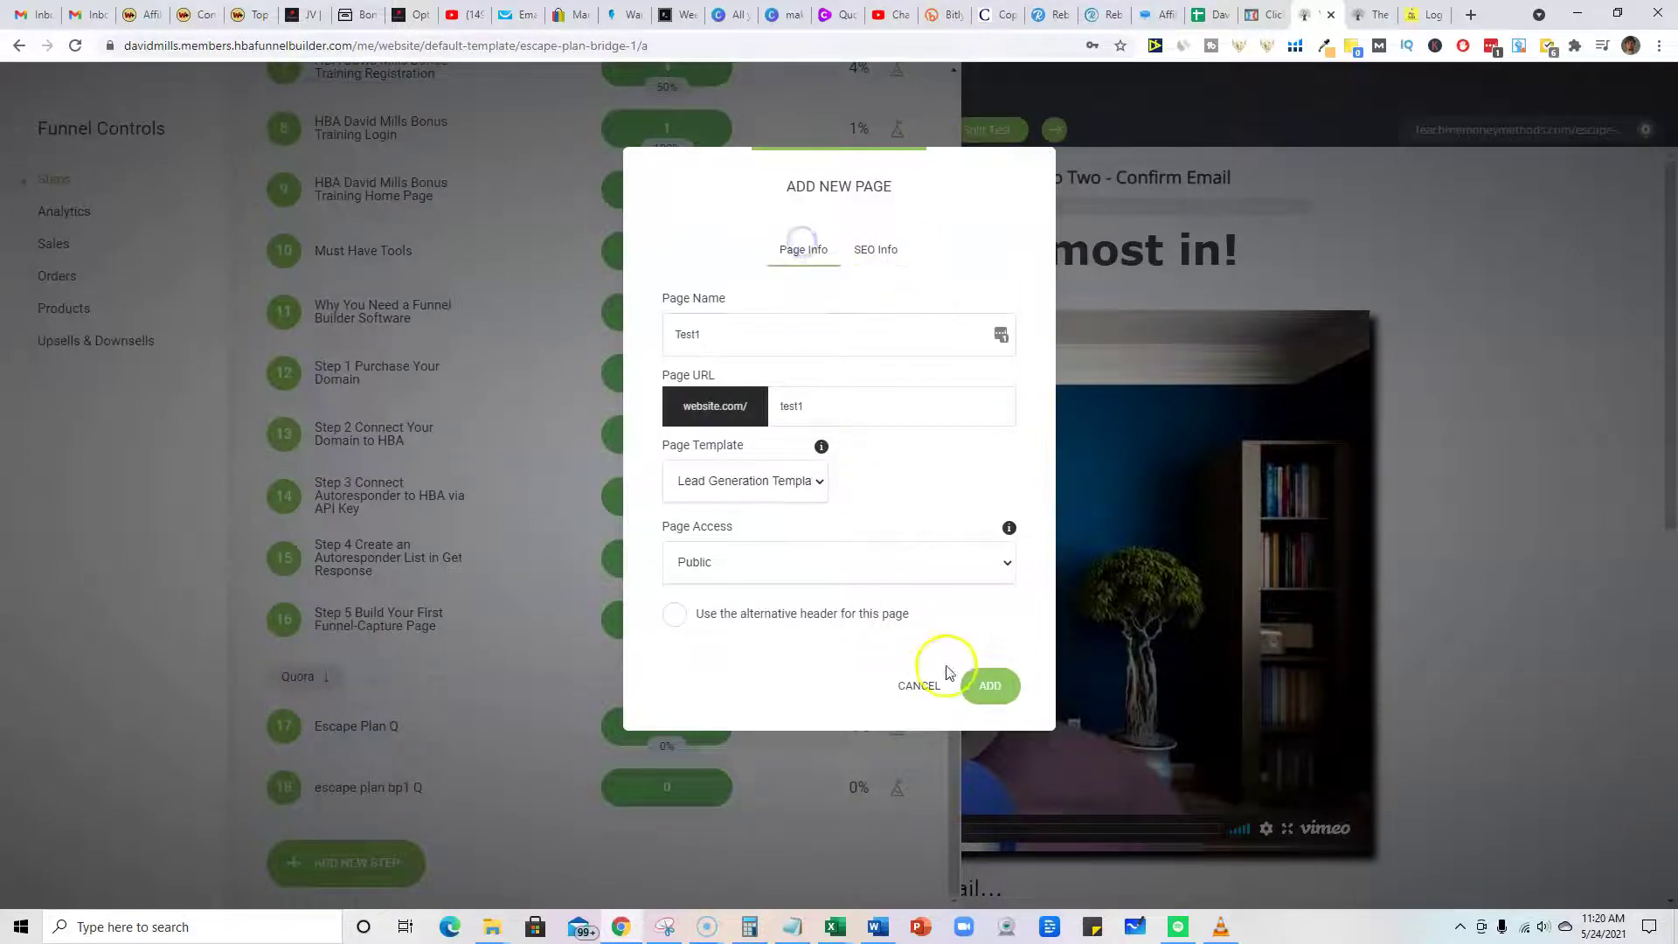
pyautogui.click(990, 685)
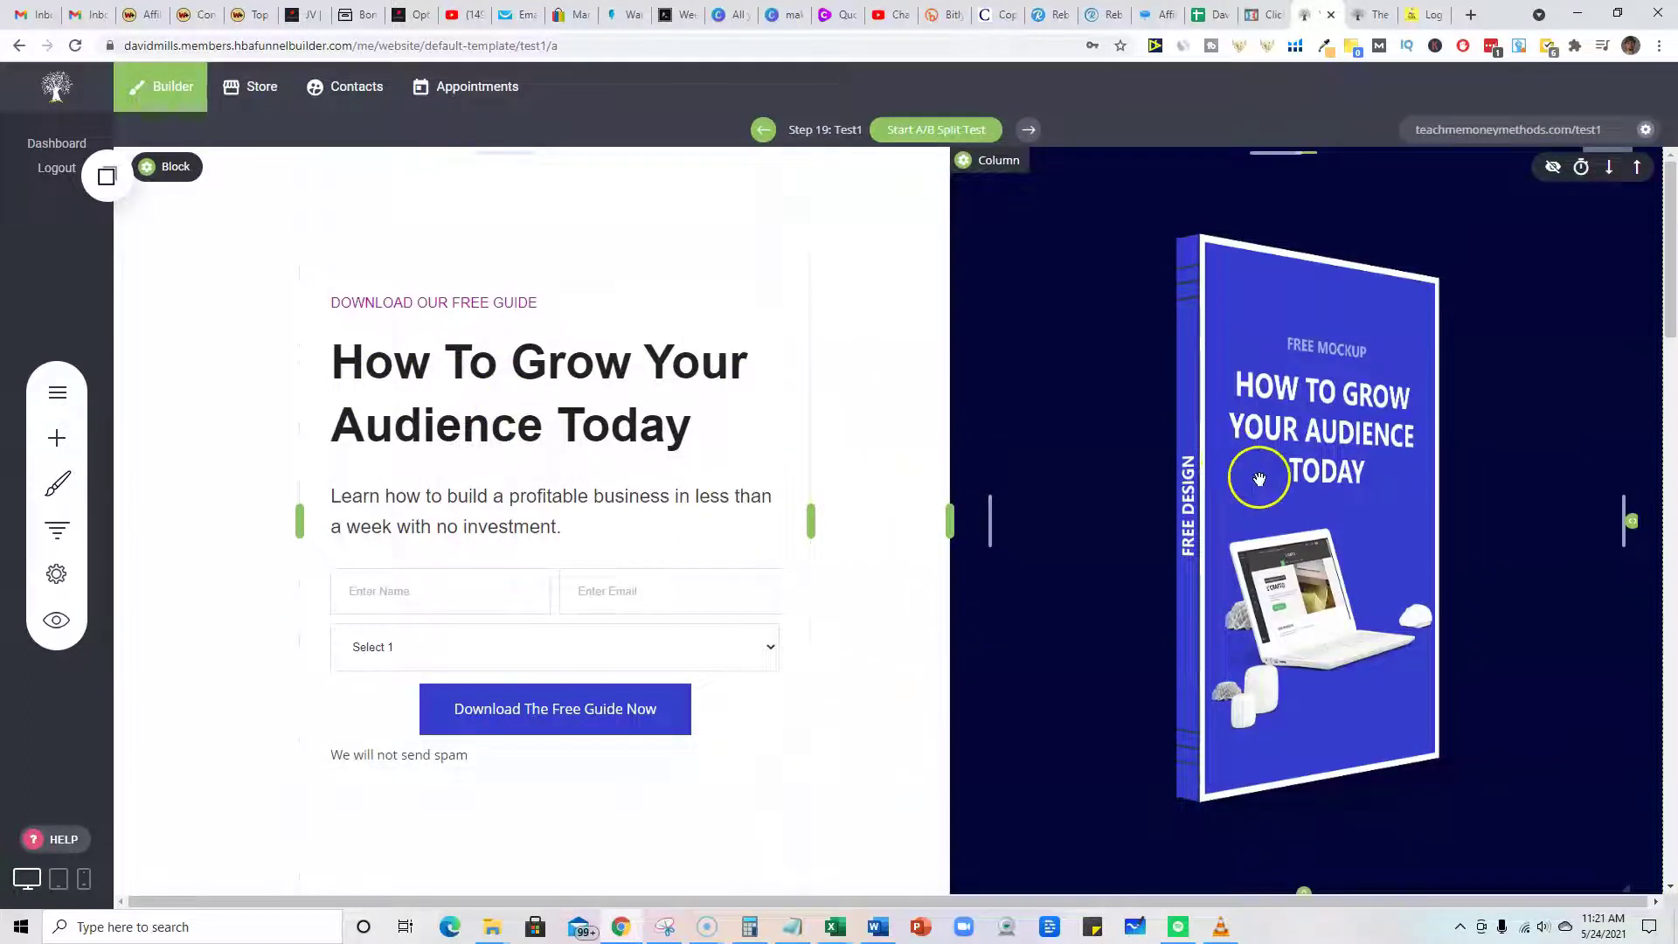
# - Replace the Test1 book mockup with the TEACH image from the File Manager
pyautogui.click(1260, 478)
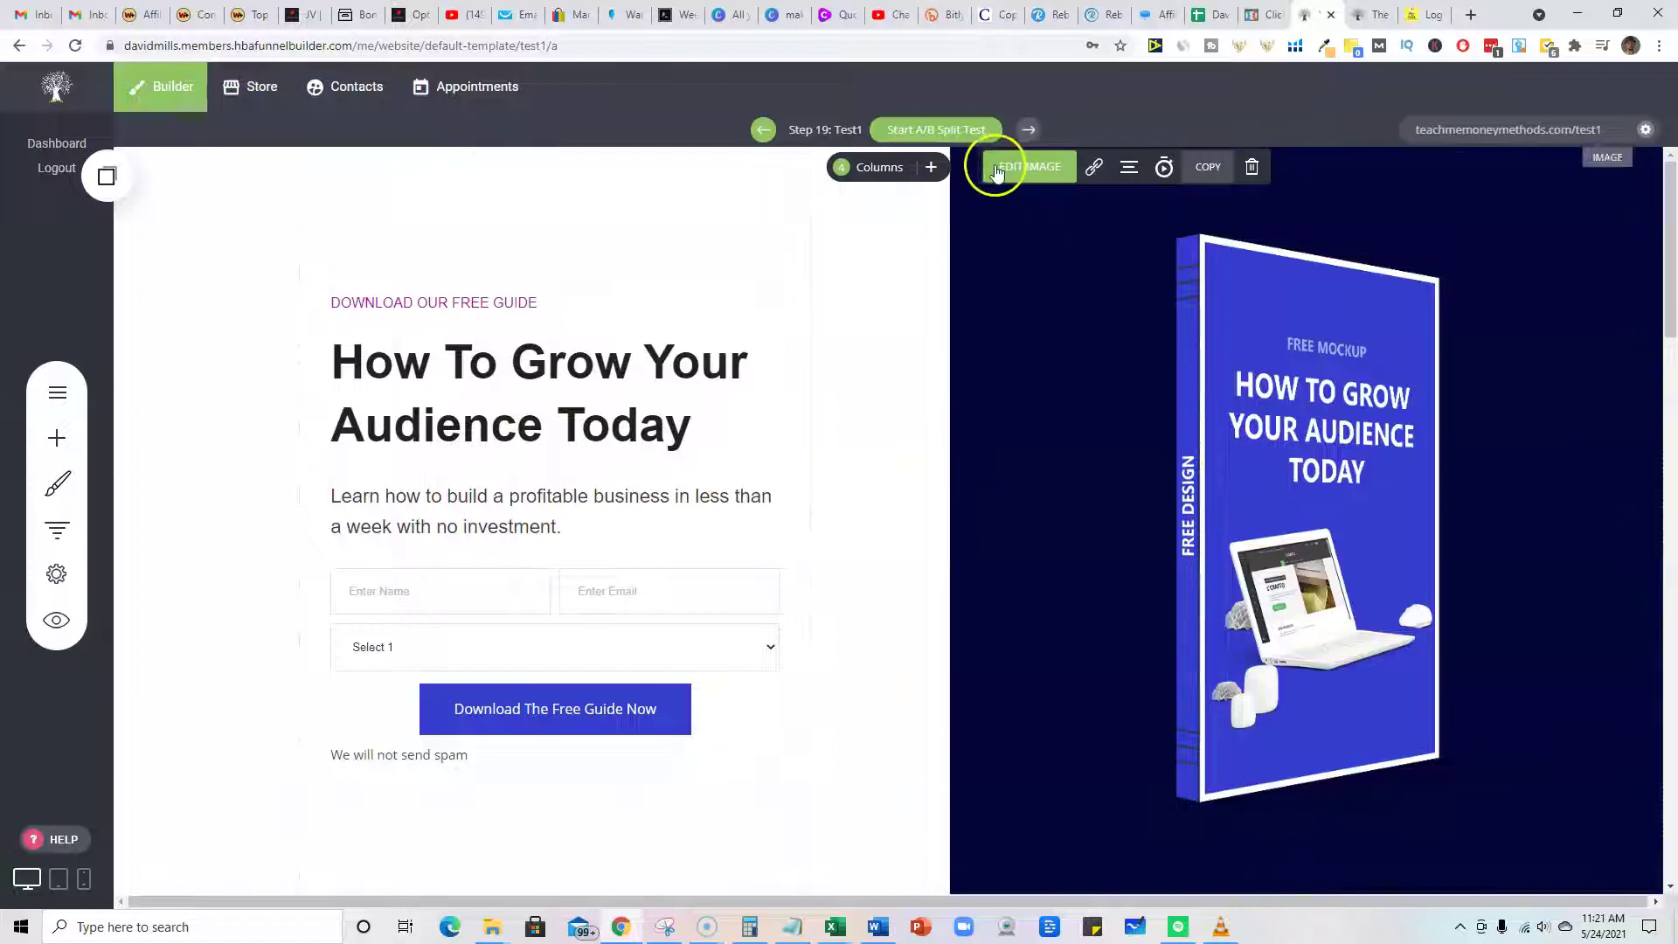
pyautogui.click(964, 163)
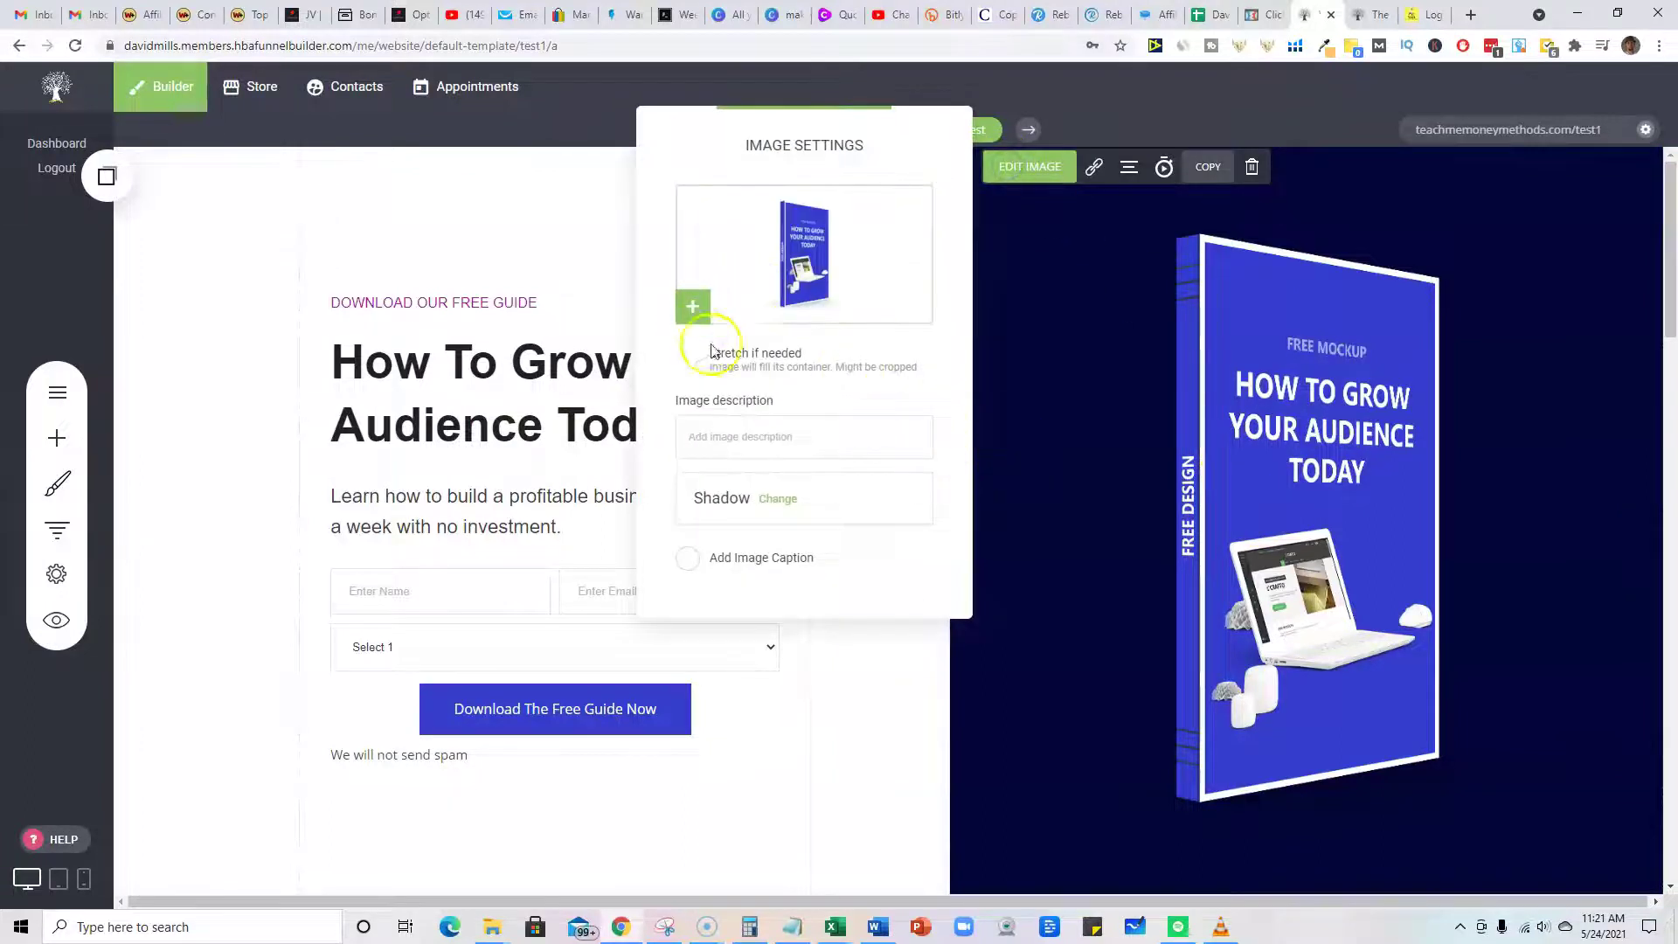
pyautogui.click(703, 309)
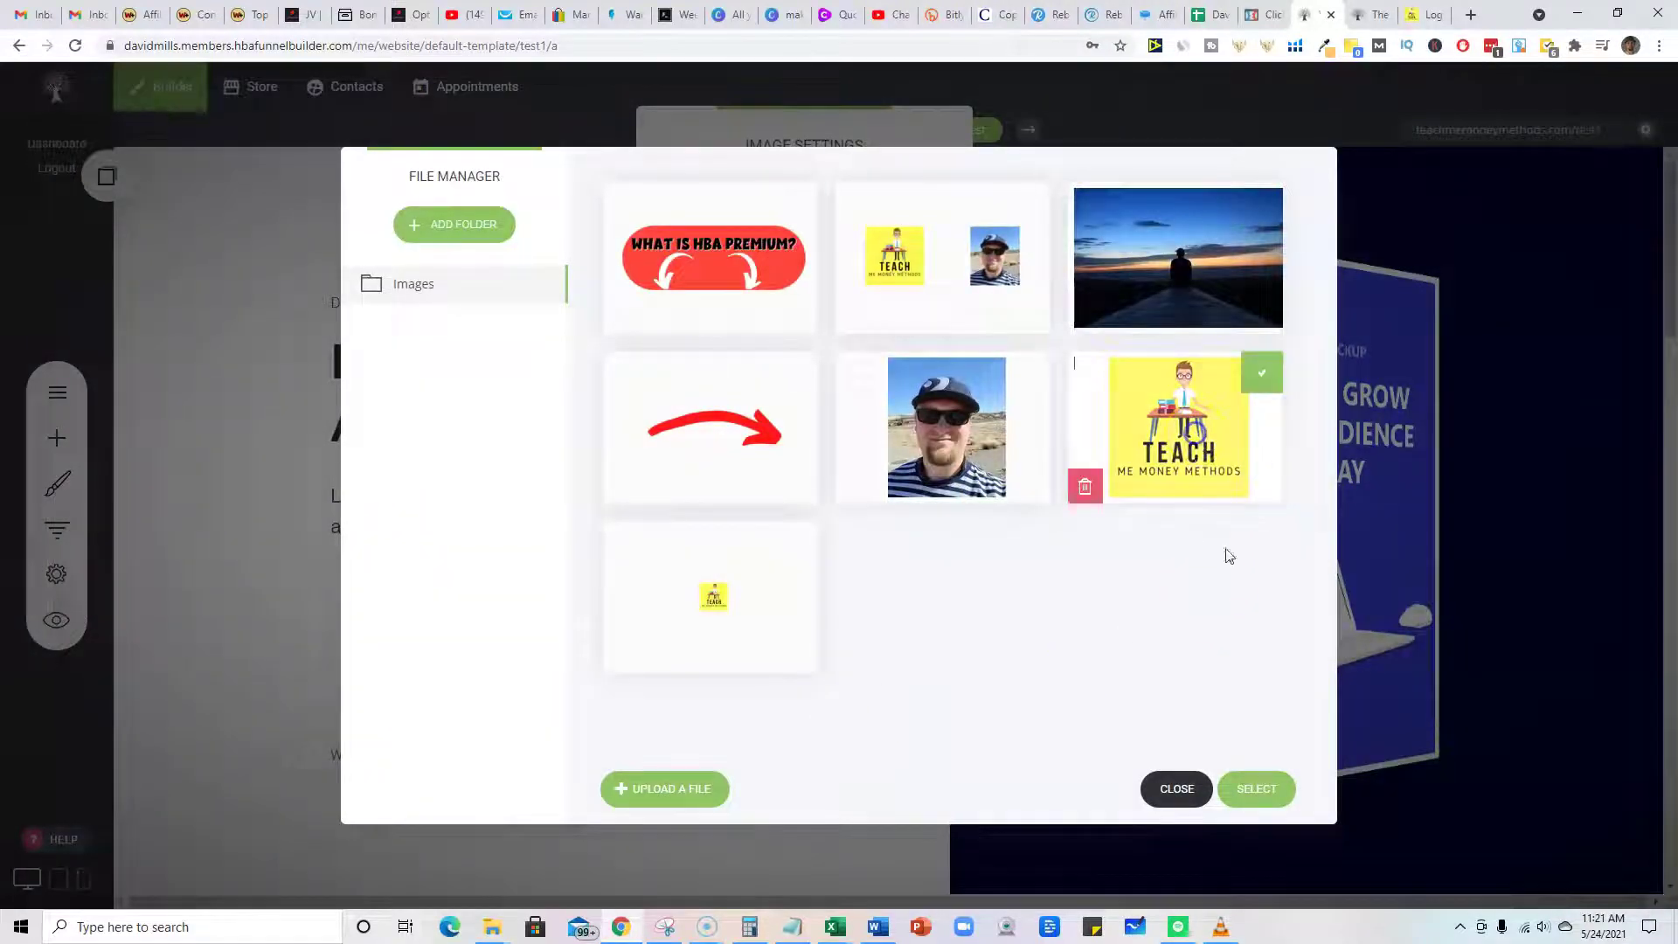
pyautogui.click(1248, 791)
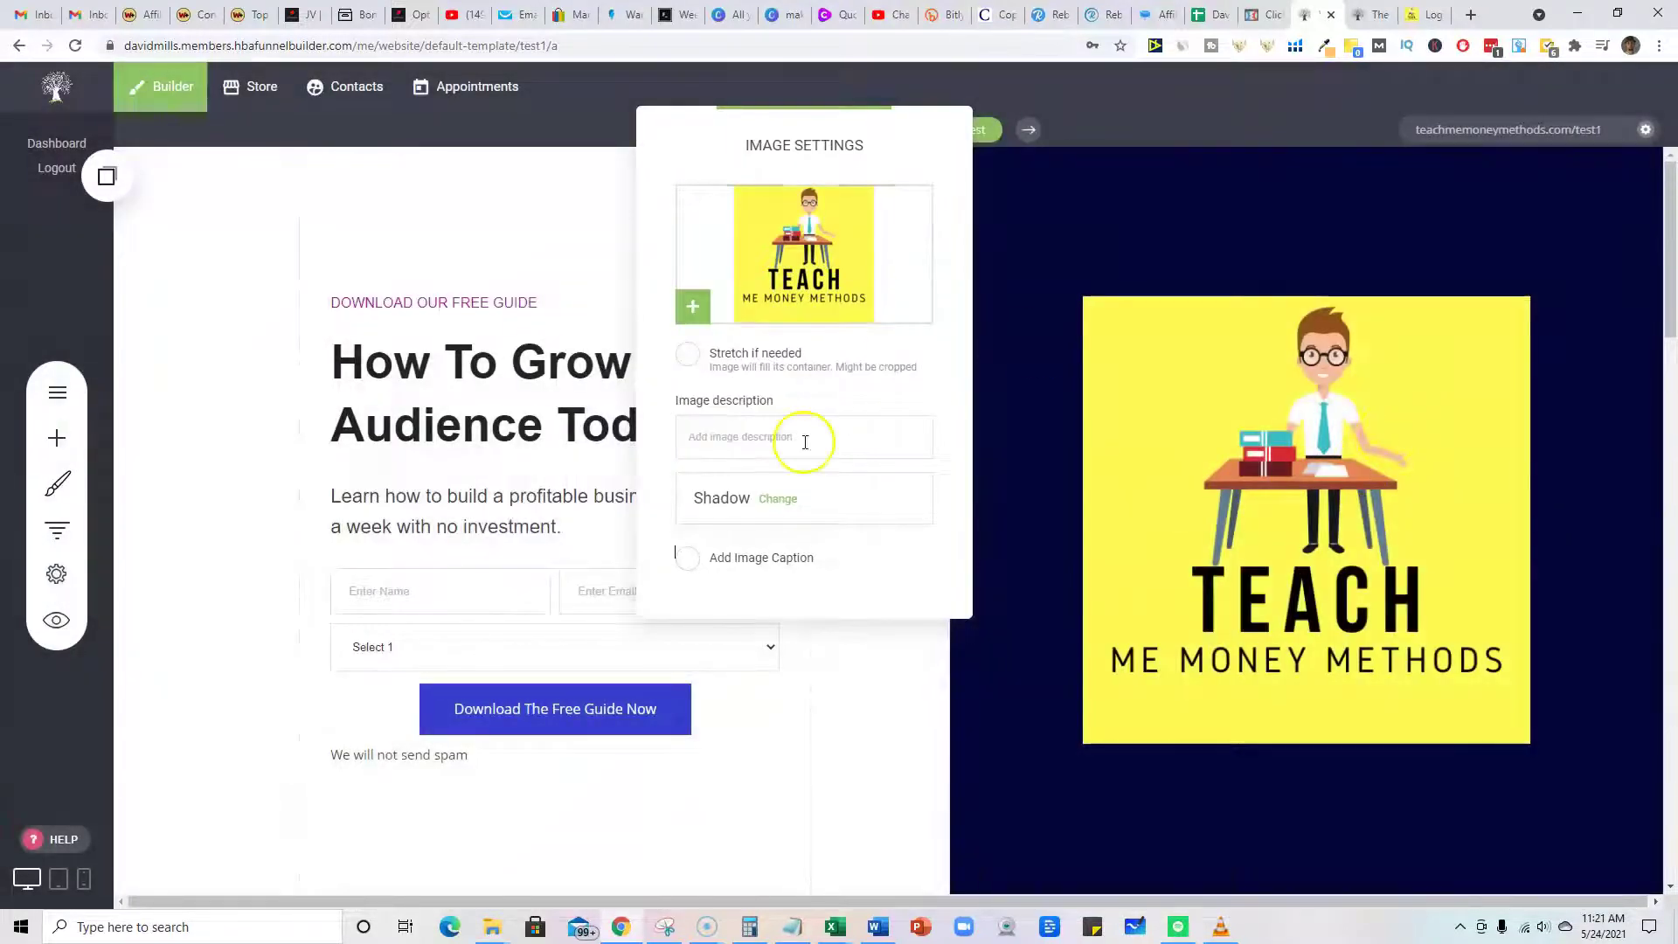
# - Give the Teach Me Money Methods image an outer shadow in a very light pink
pyautogui.click(777, 500)
pyautogui.click(760, 266)
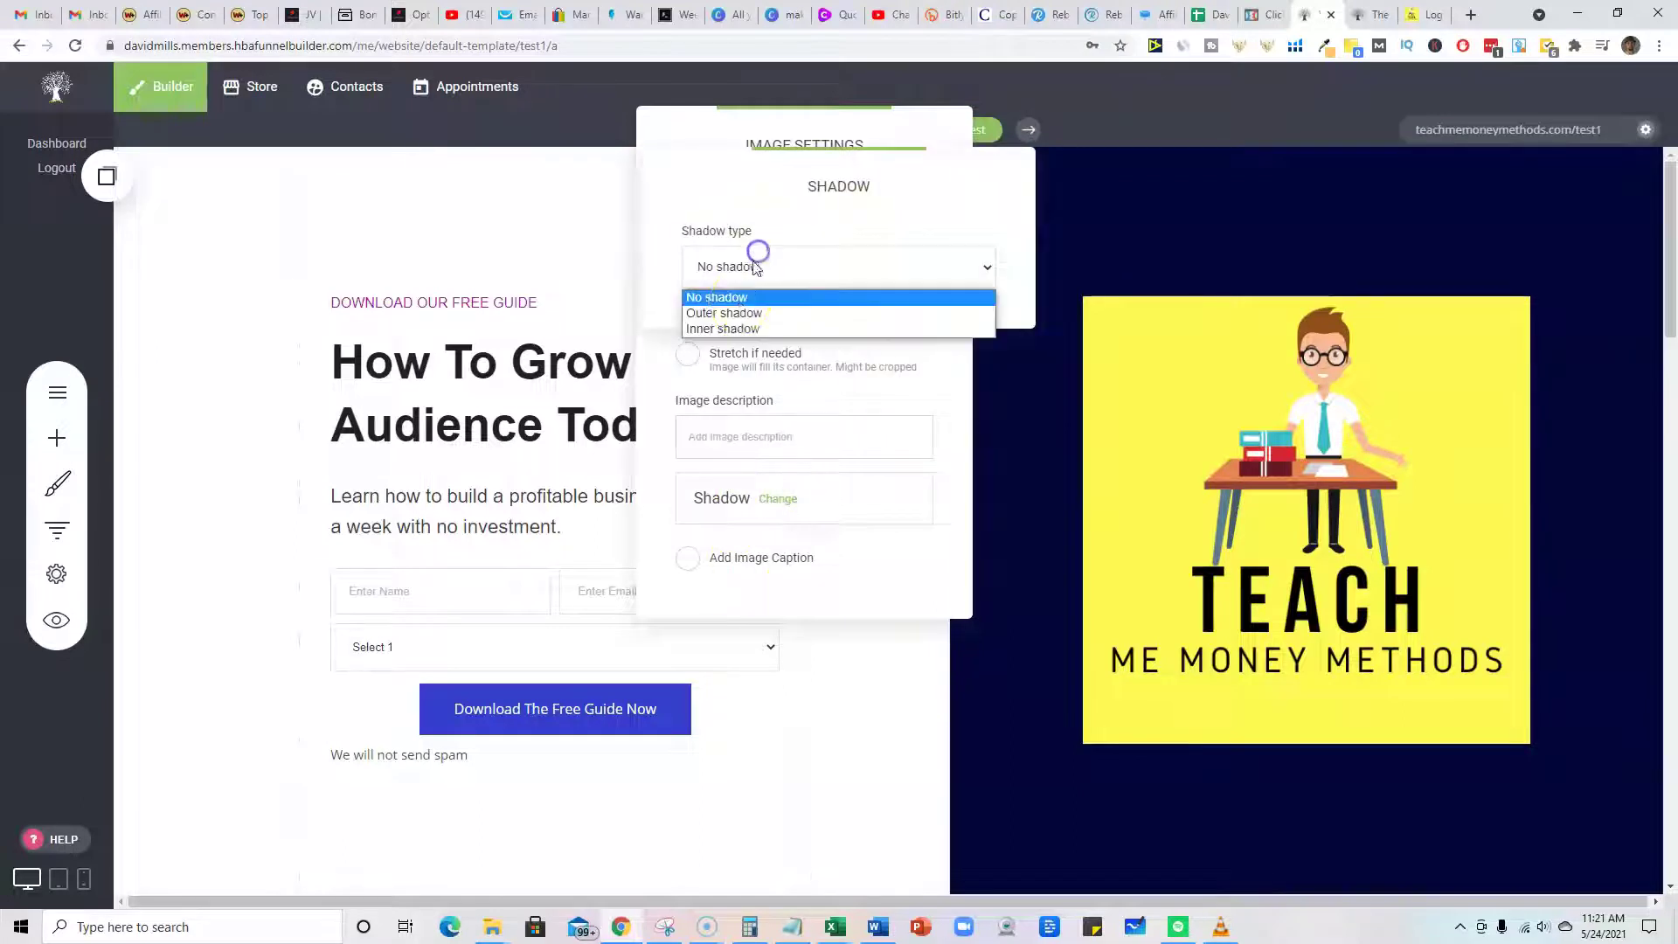
pyautogui.click(735, 315)
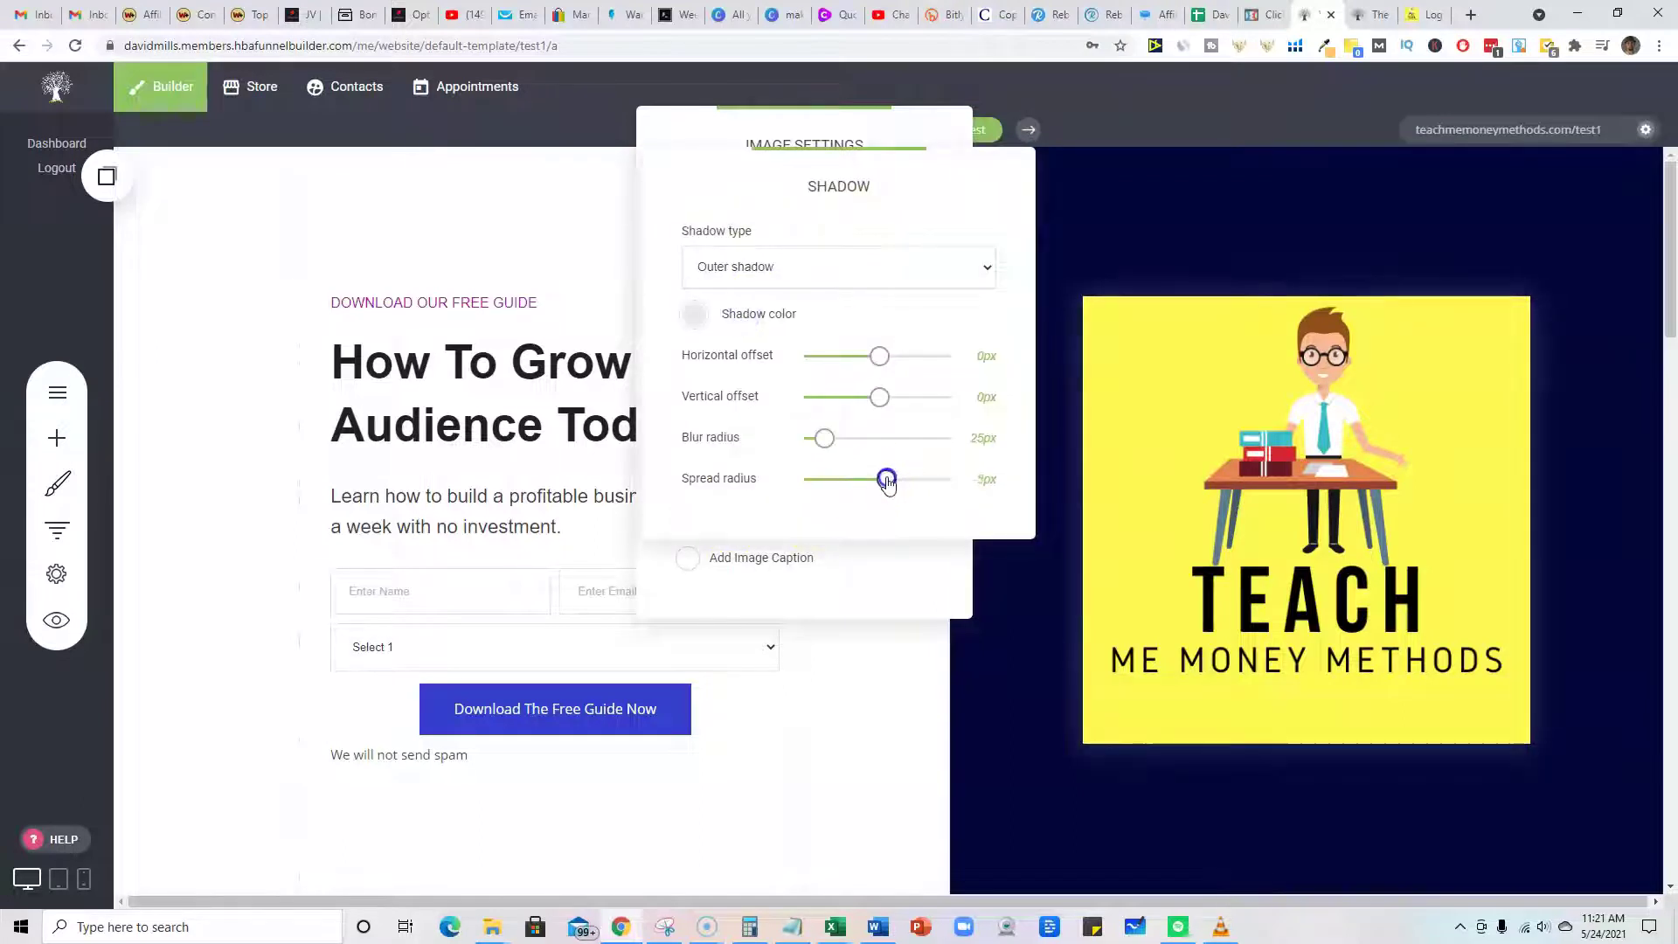
pyautogui.click(698, 314)
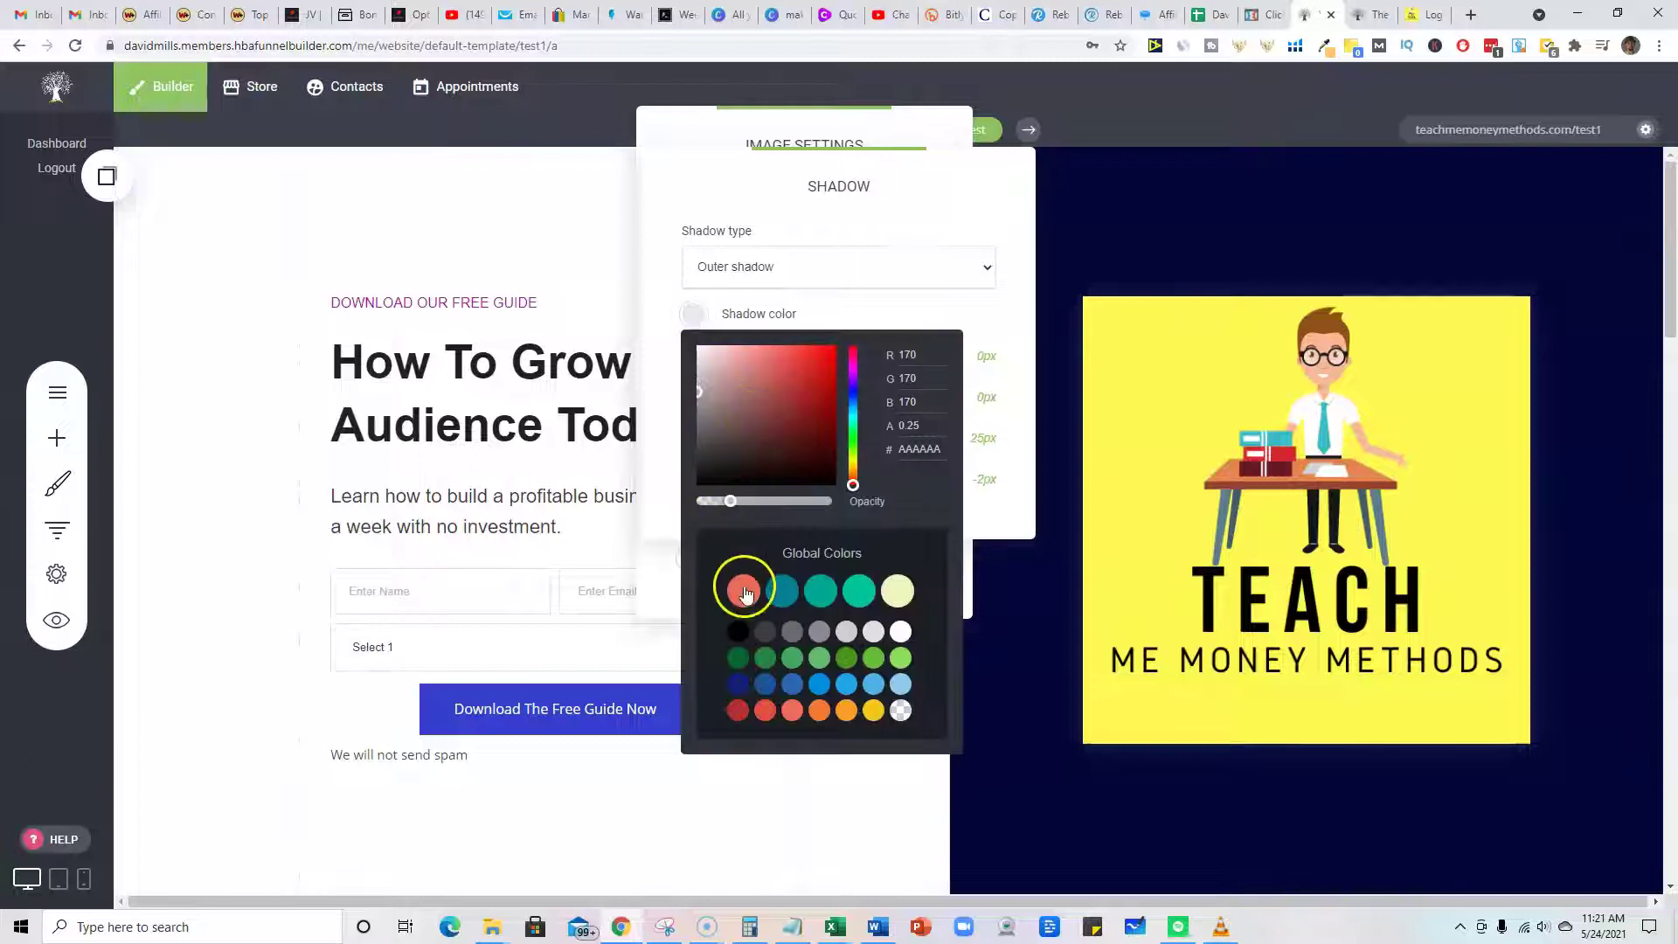
pyautogui.moveTo(701, 396); pyautogui.dragTo(705, 339)
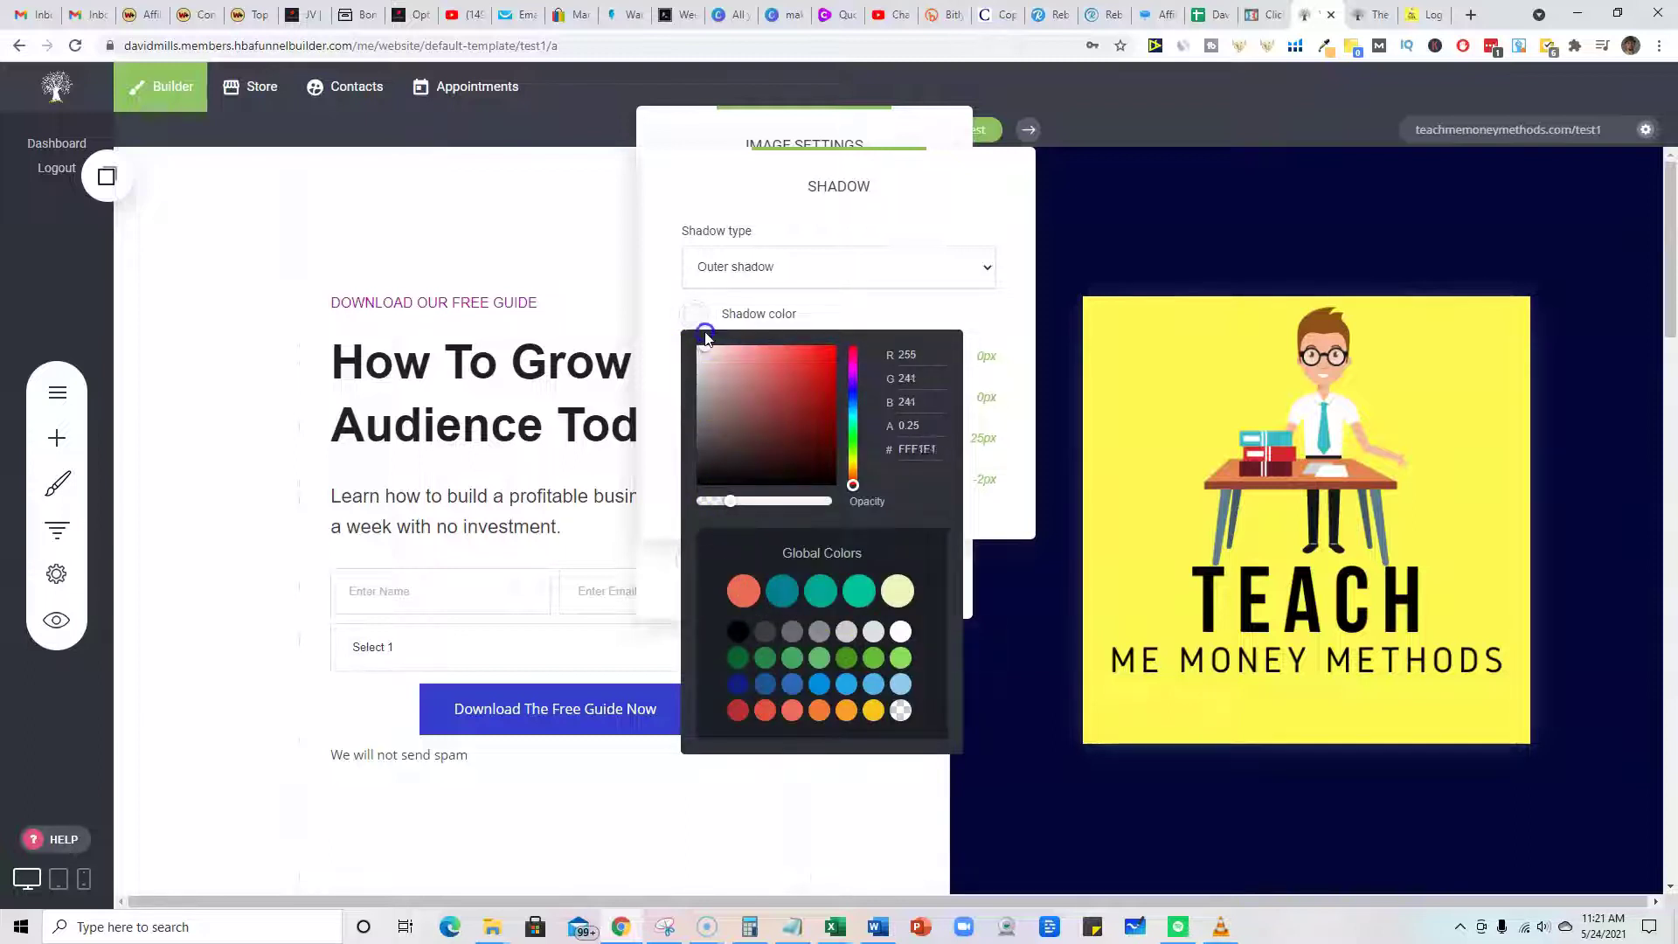
pyautogui.click(992, 320)
# - Set the shadow to a 21px spread, less blur and a down-right offset, then close the panels
pyautogui.moveTo(872, 480)
pyautogui.mouseDown()
pyautogui.moveTo(944, 485)
pyautogui.moveTo(929, 482)
pyautogui.mouseUp()
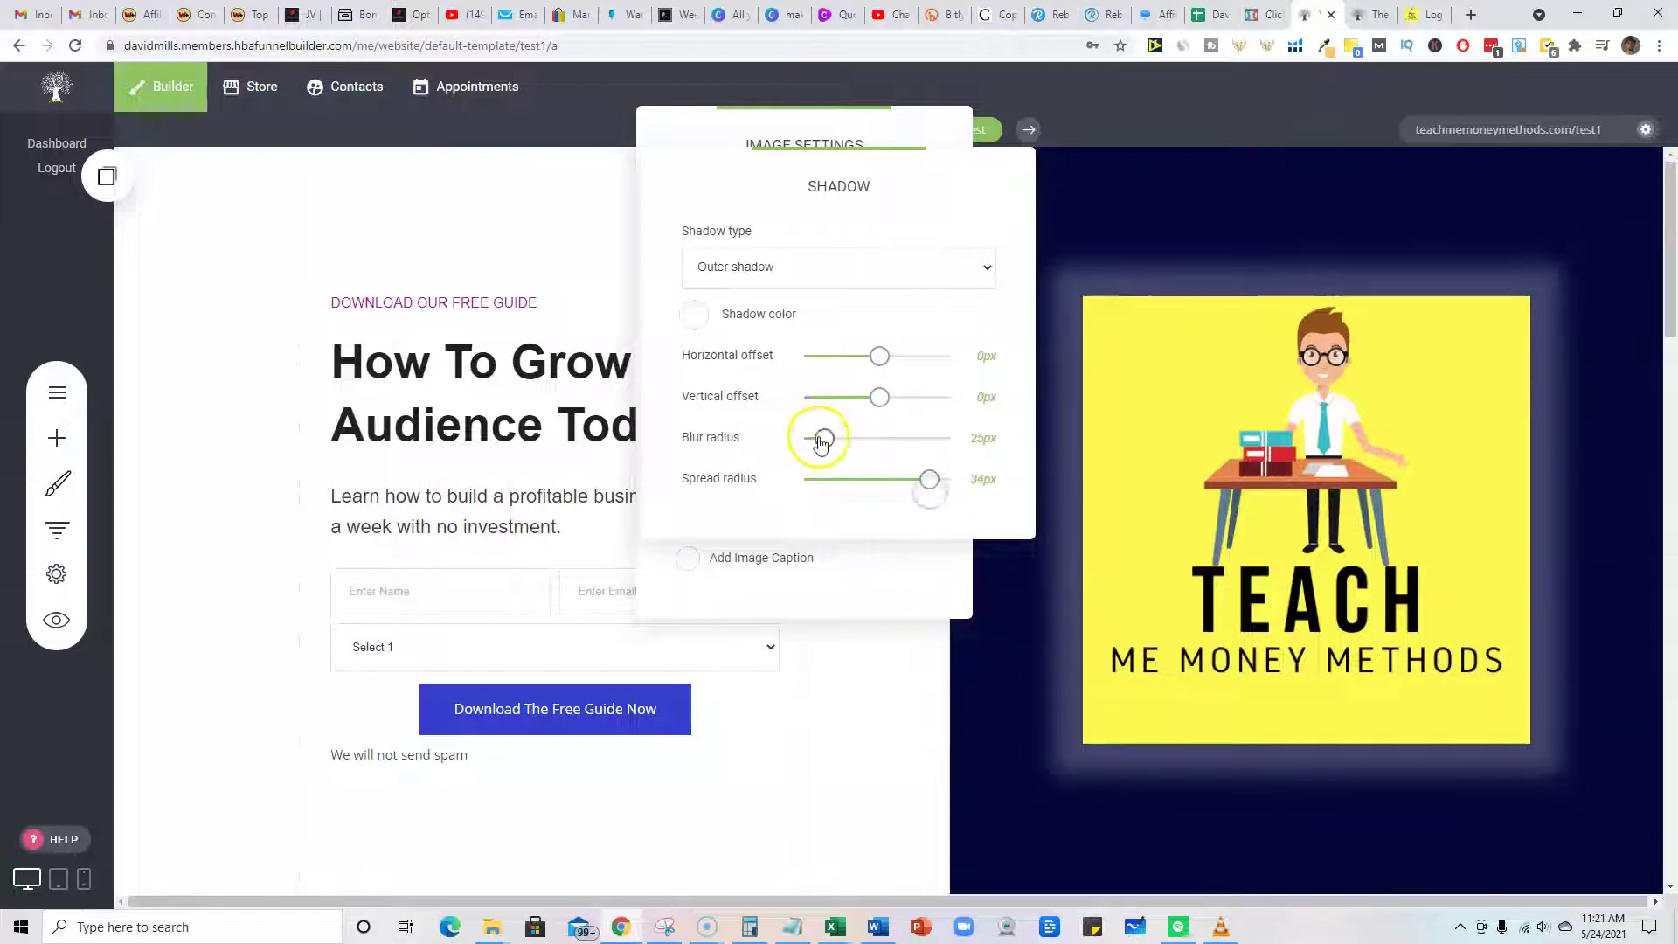
pyautogui.moveTo(821, 438)
pyautogui.mouseDown()
pyautogui.moveTo(802, 440)
pyautogui.moveTo(830, 443)
pyautogui.mouseUp()
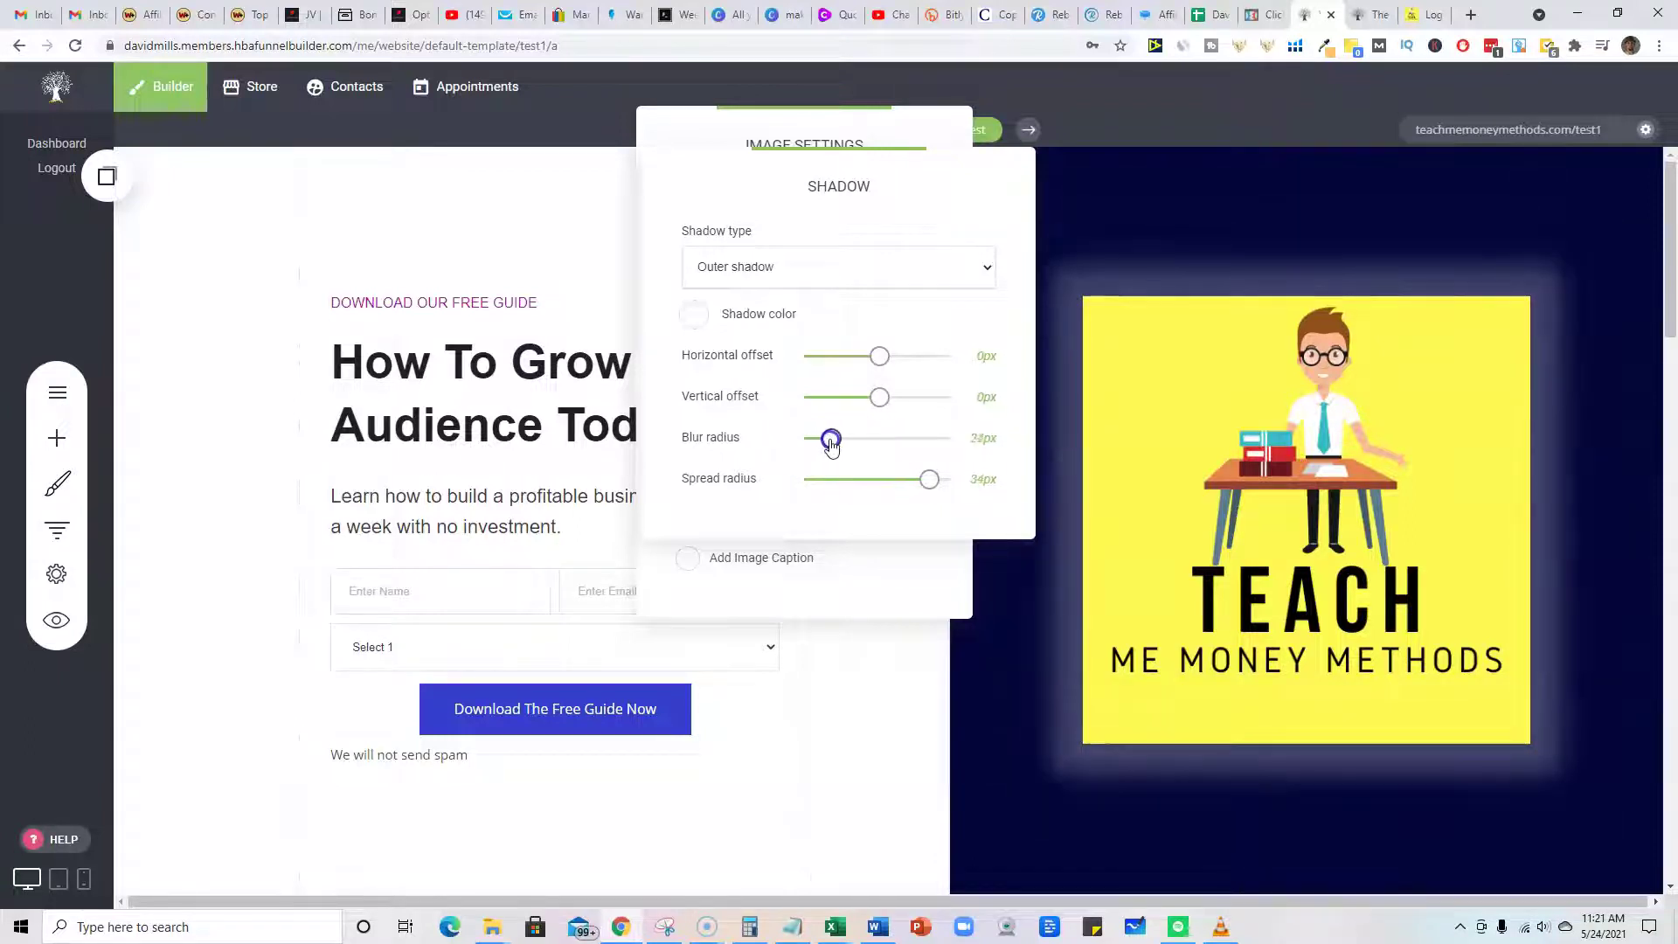
pyautogui.click(892, 396)
pyautogui.moveTo(878, 357); pyautogui.dragTo(894, 358)
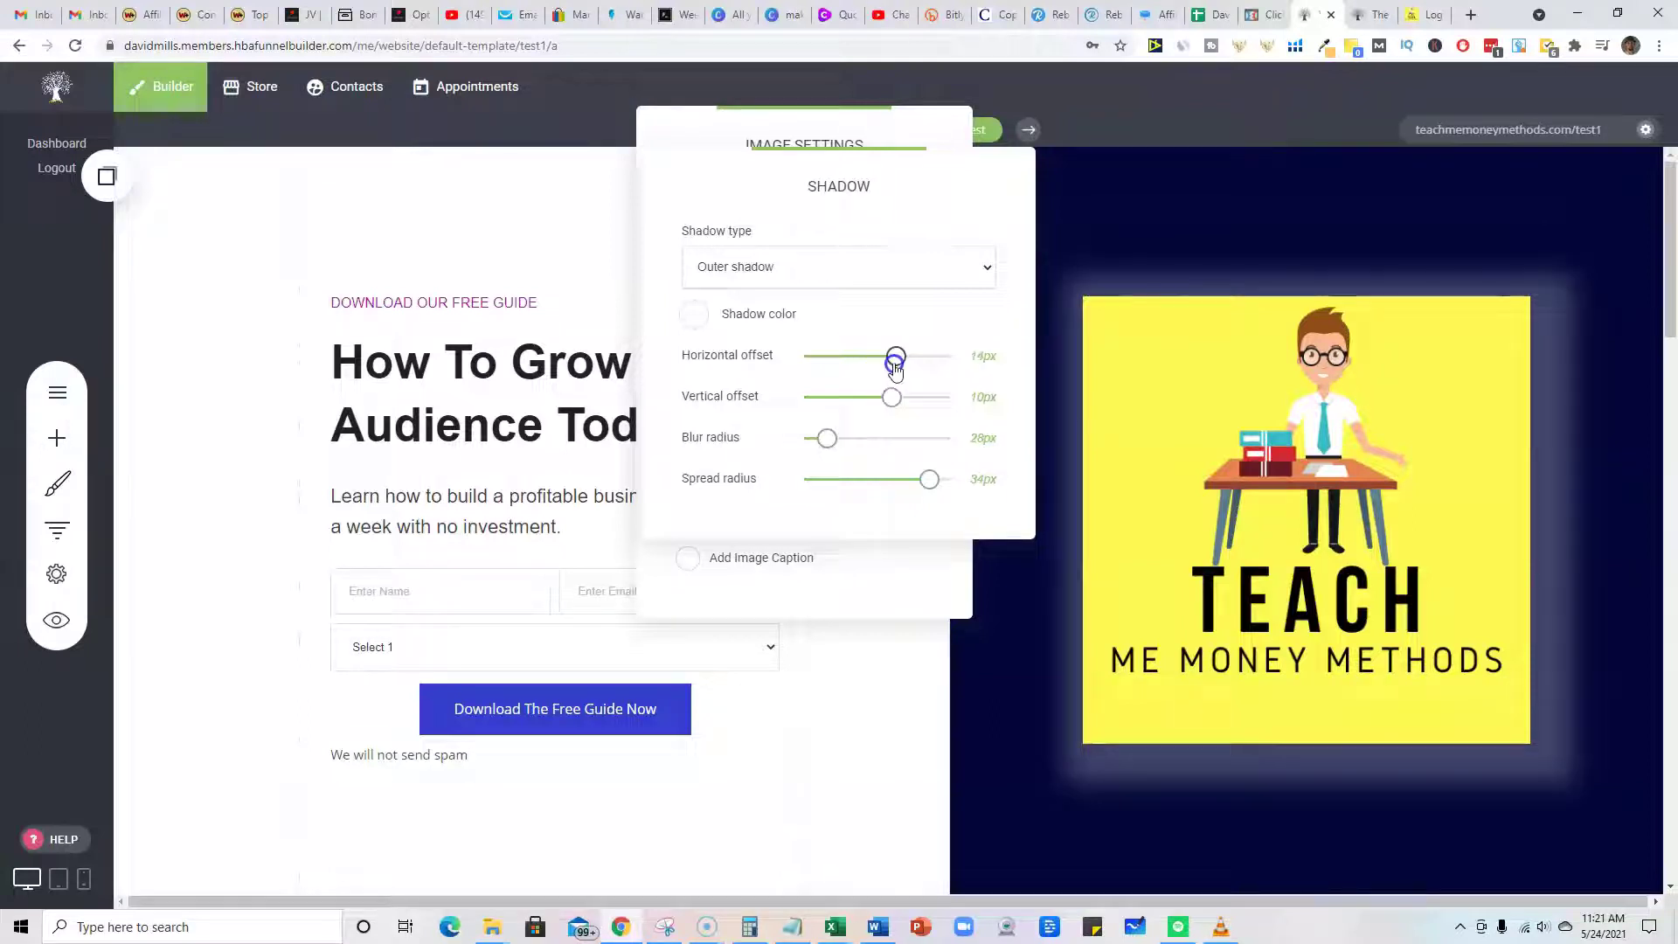
pyautogui.moveTo(927, 479); pyautogui.dragTo(909, 483)
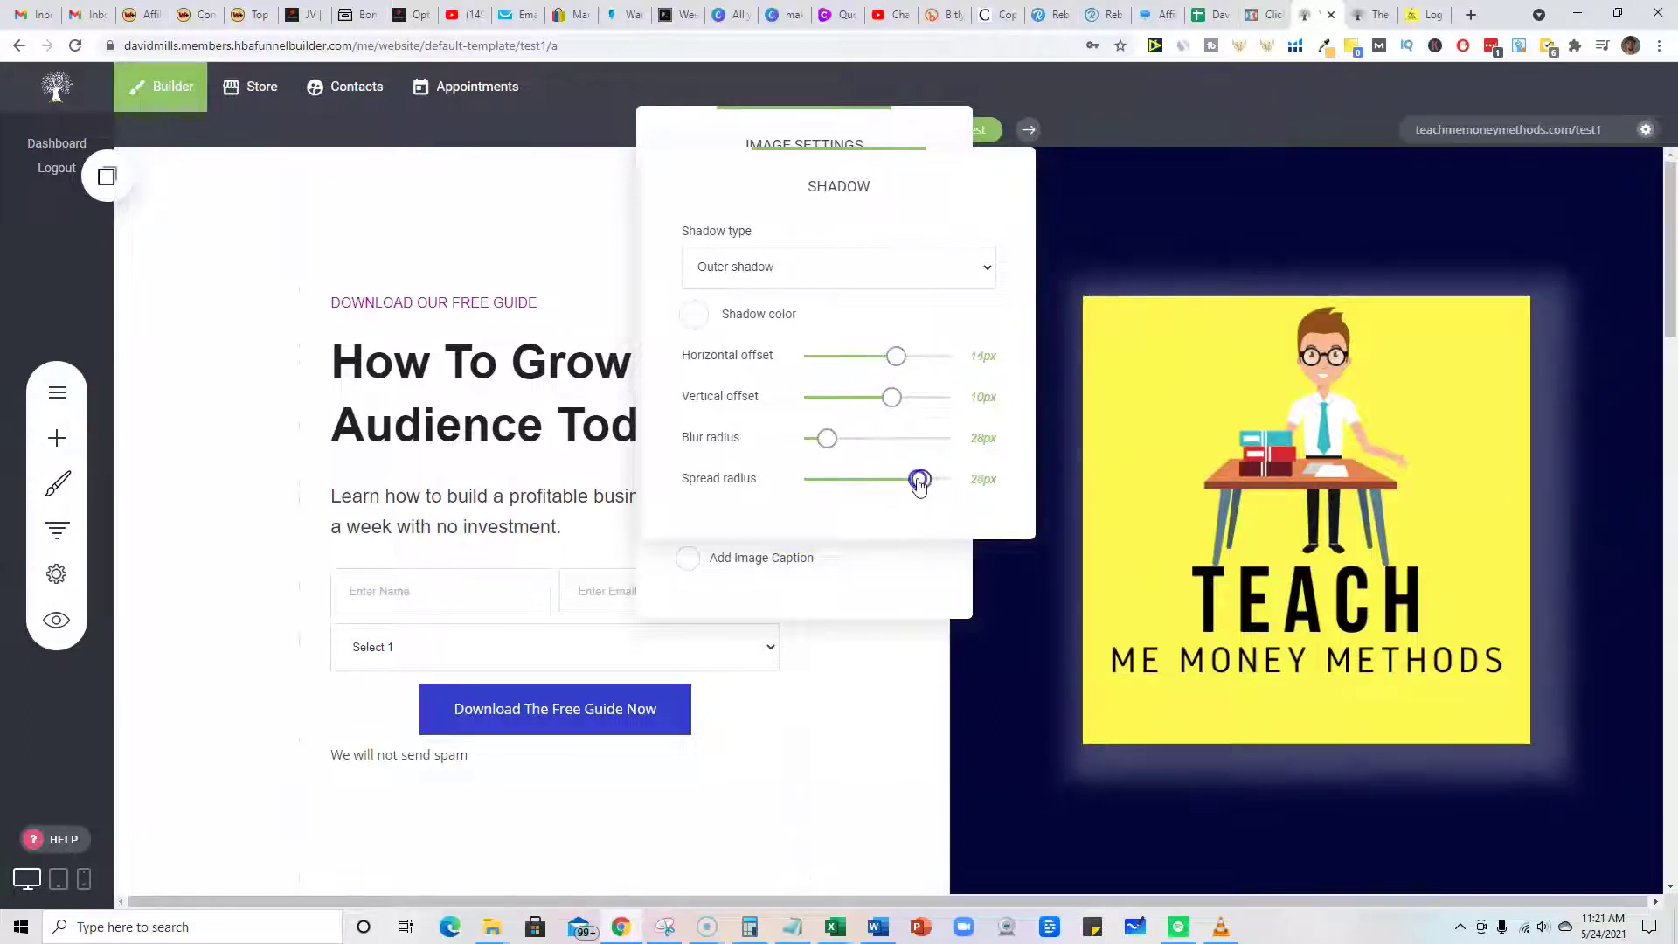
pyautogui.click(937, 259)
pyautogui.click(941, 135)
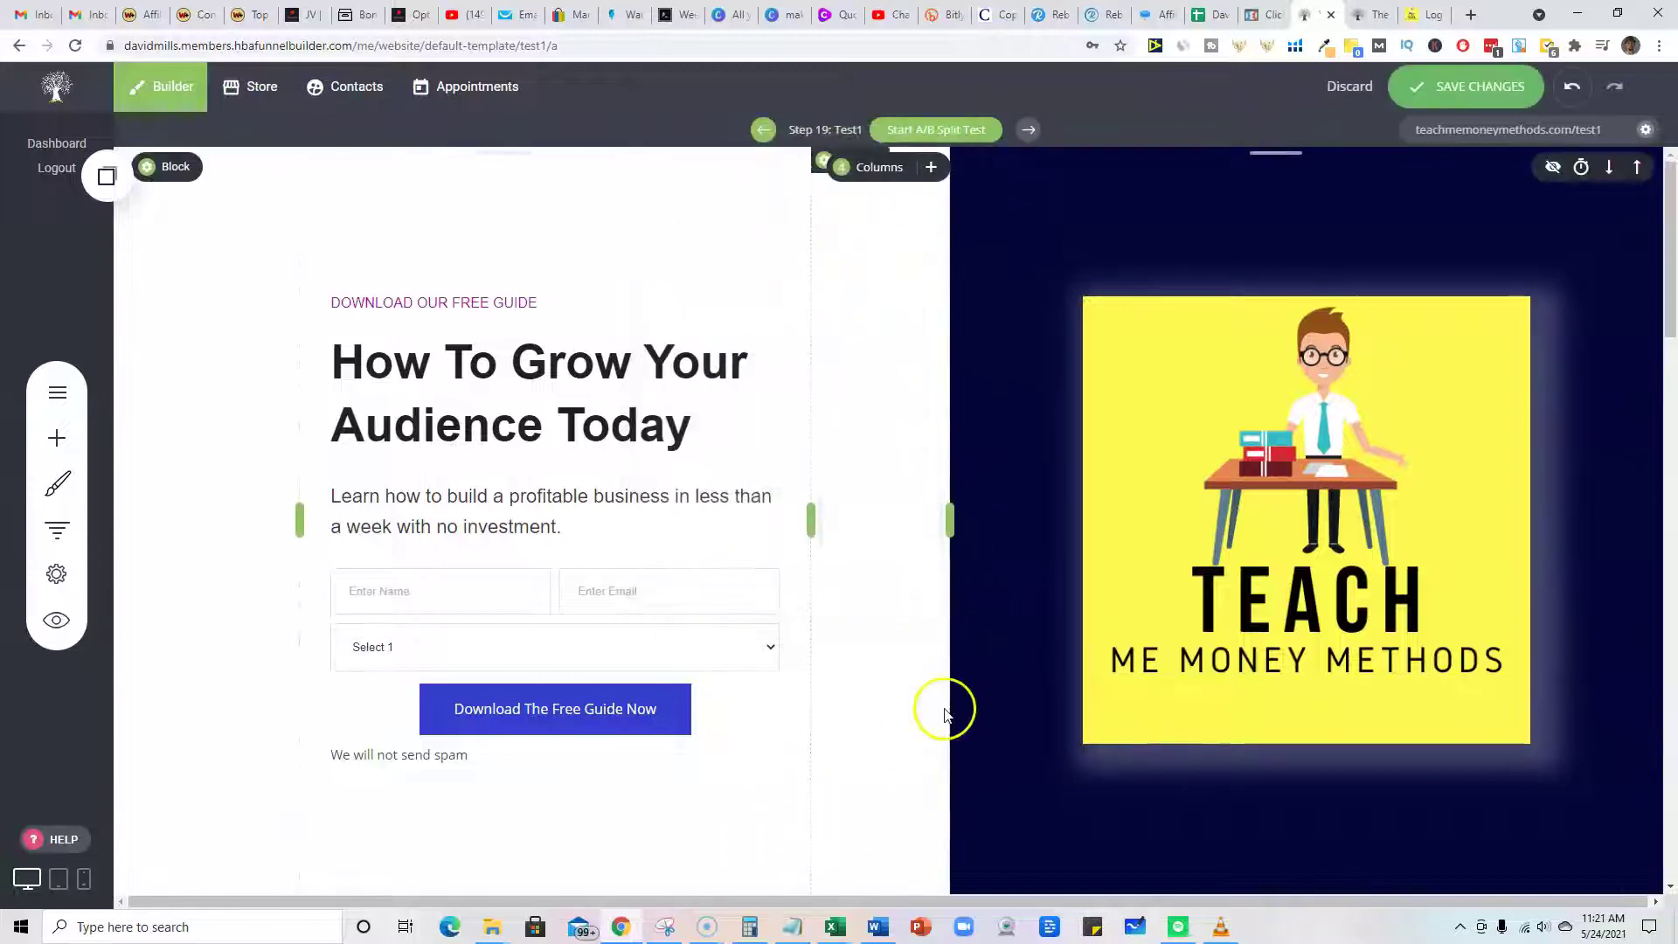
pyautogui.moveTo(550, 394)
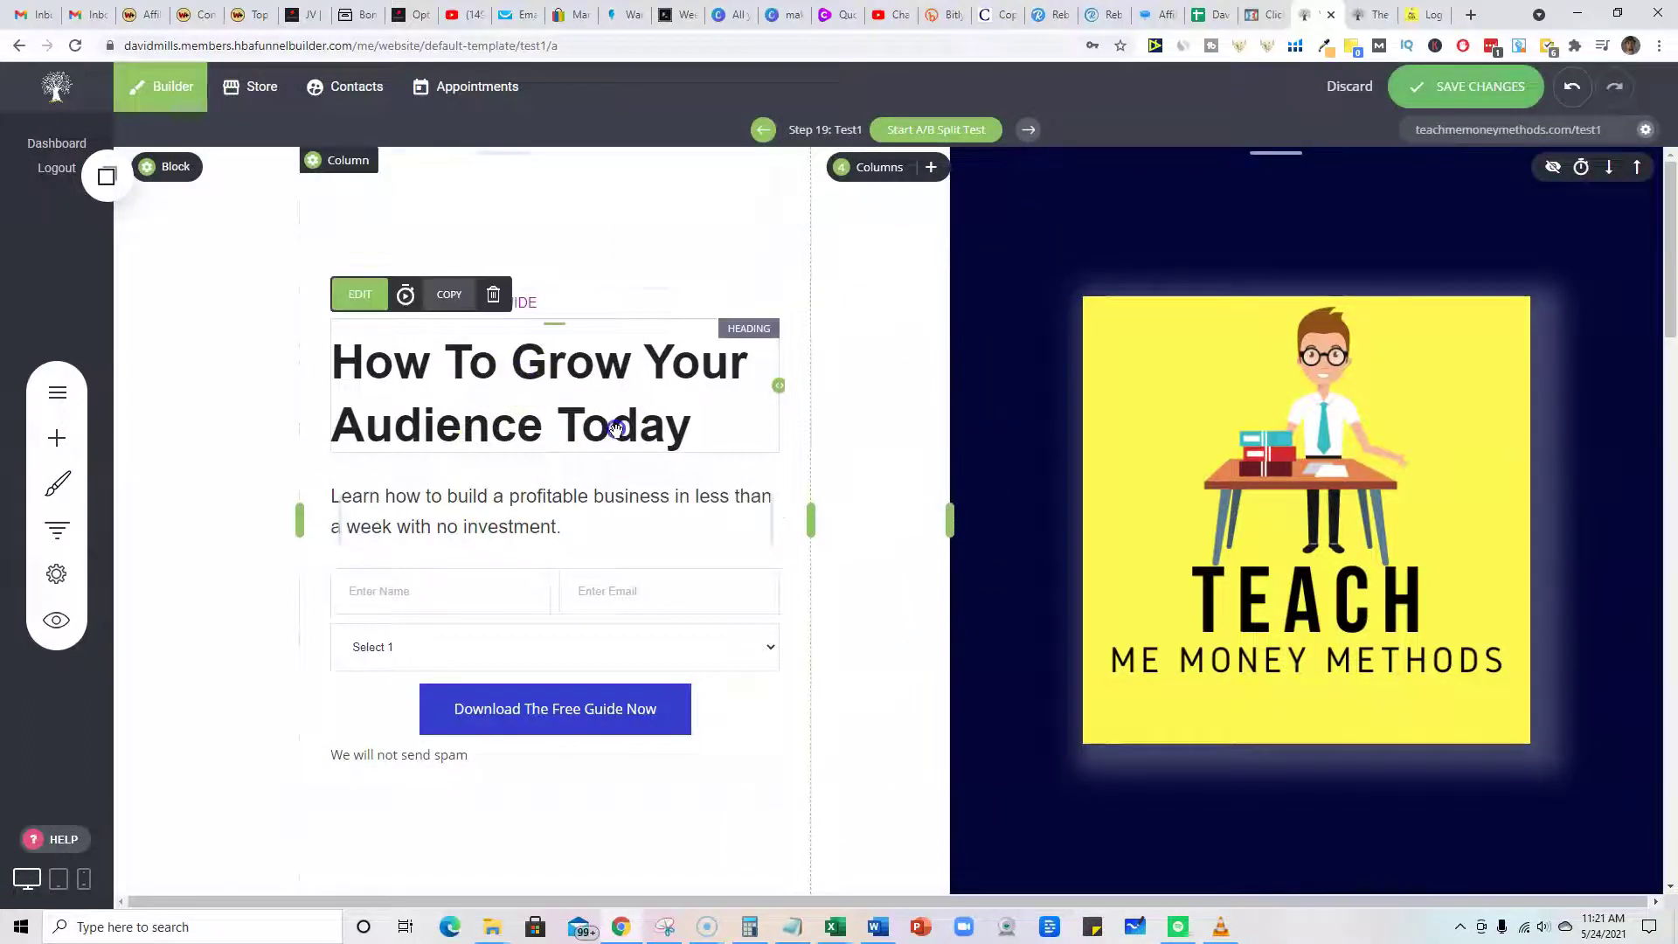
# - Replace the headline with 'Really Easy to Edit Any Page In This Funnel Builder' over three lines
pyautogui.doubleClick(616, 427)
pyautogui.moveTo(695, 426); pyautogui.dragTo(339, 367)
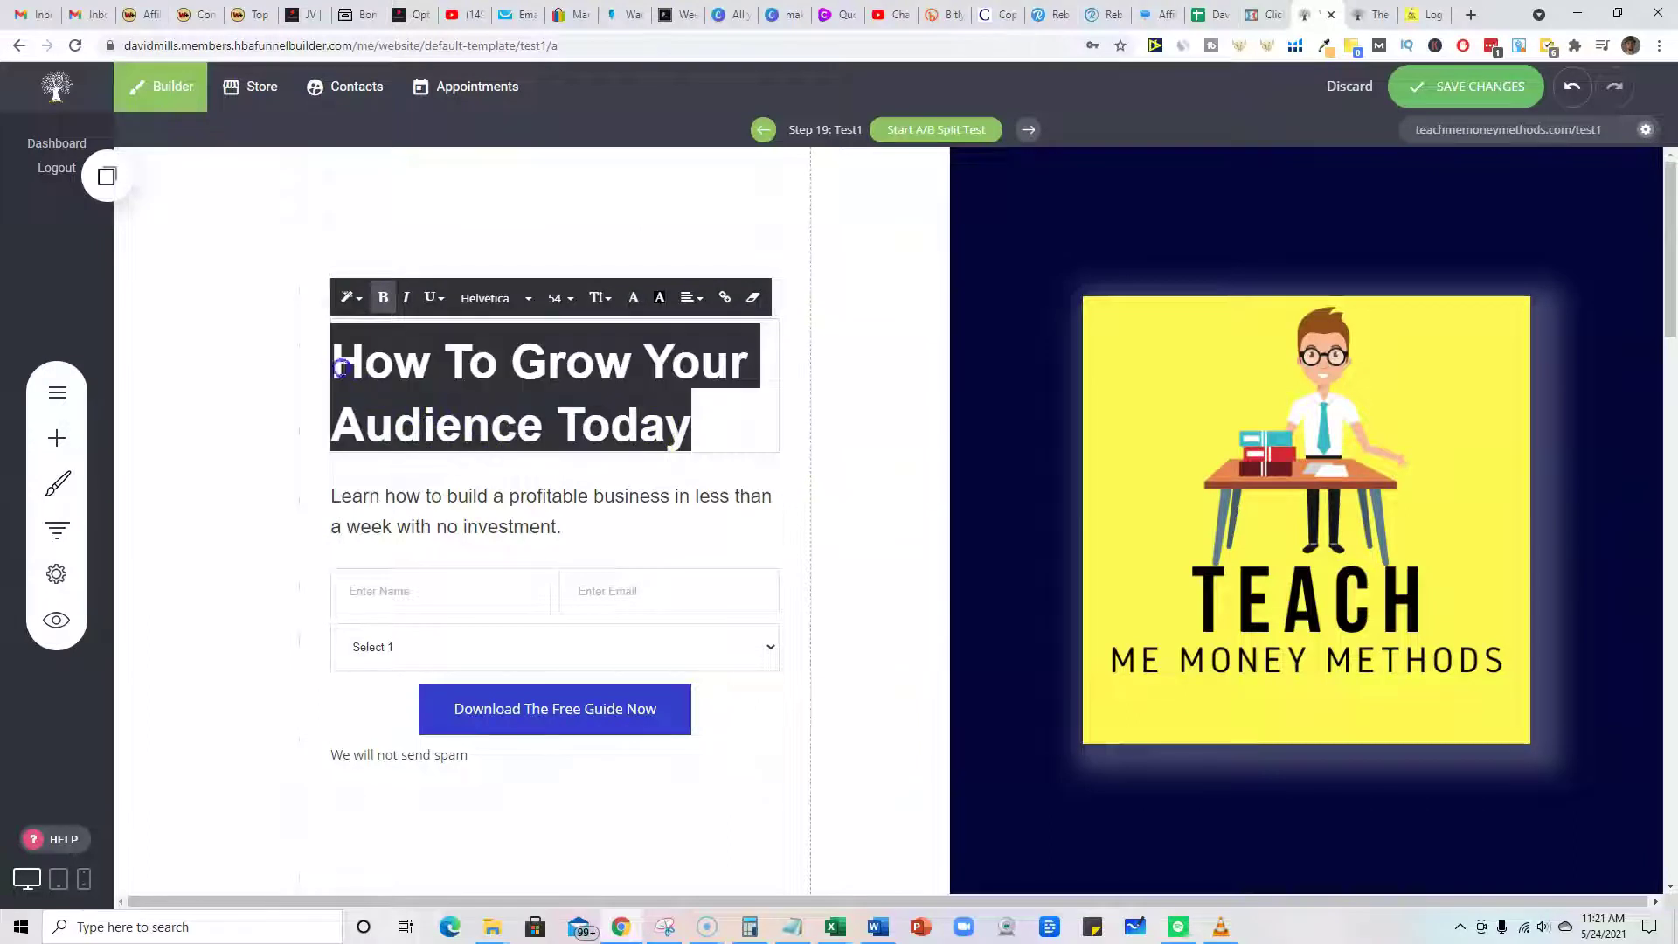
pyautogui.write('REally Easy to Edit')
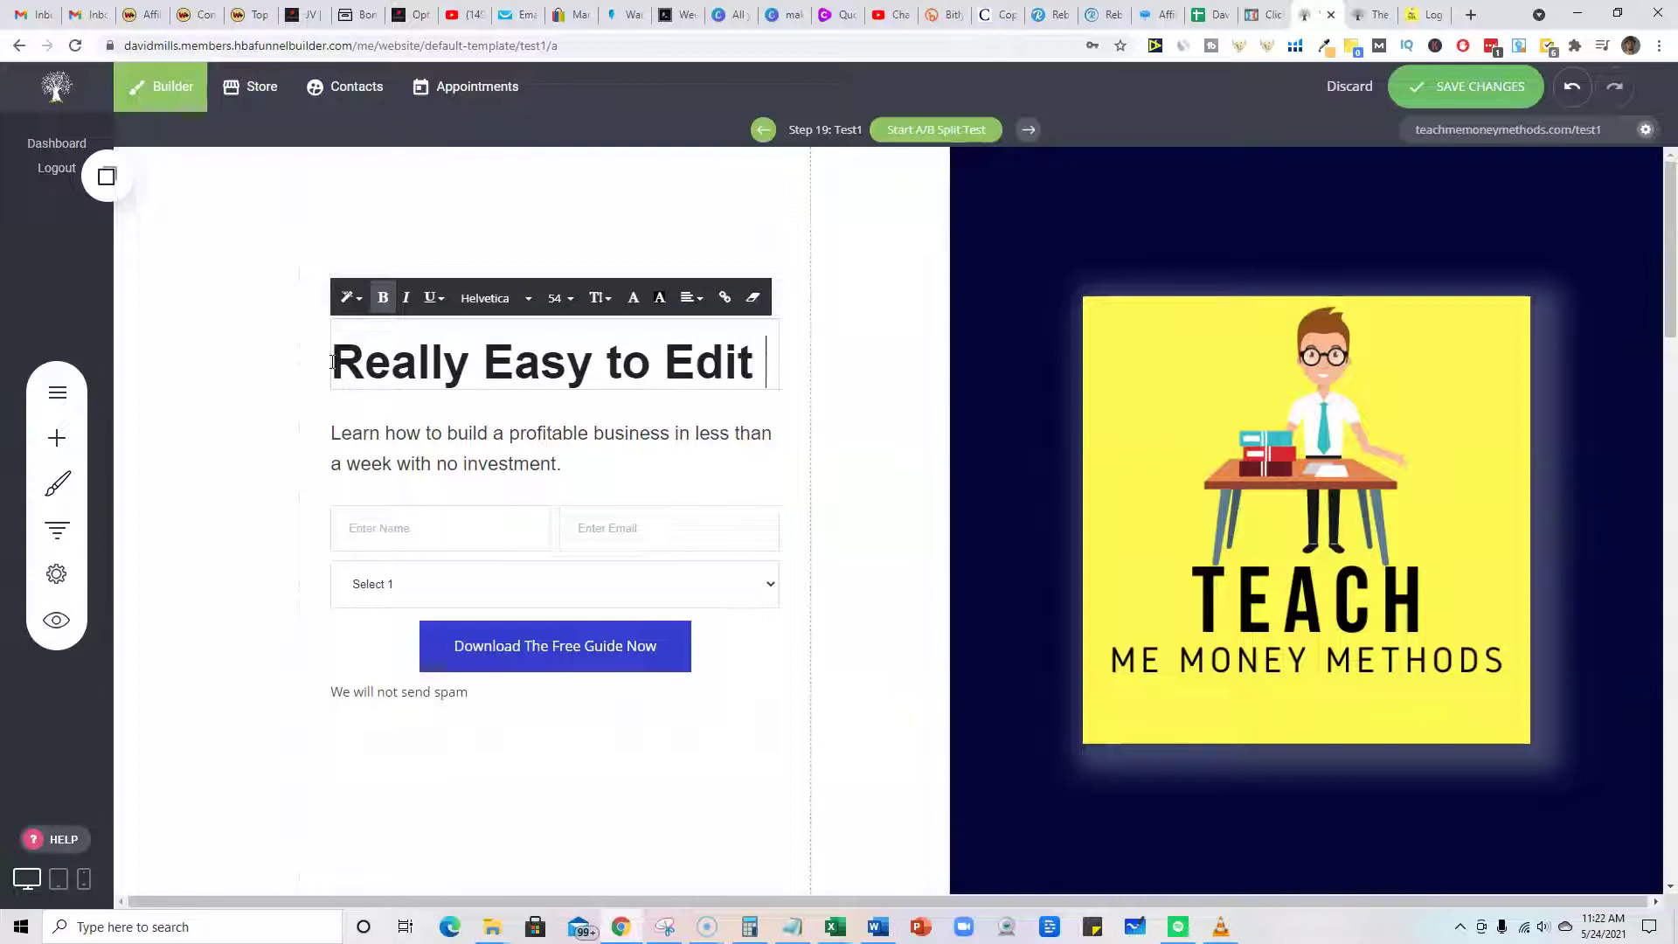
pyautogui.press('Return')
pyautogui.write('Any Page IN')
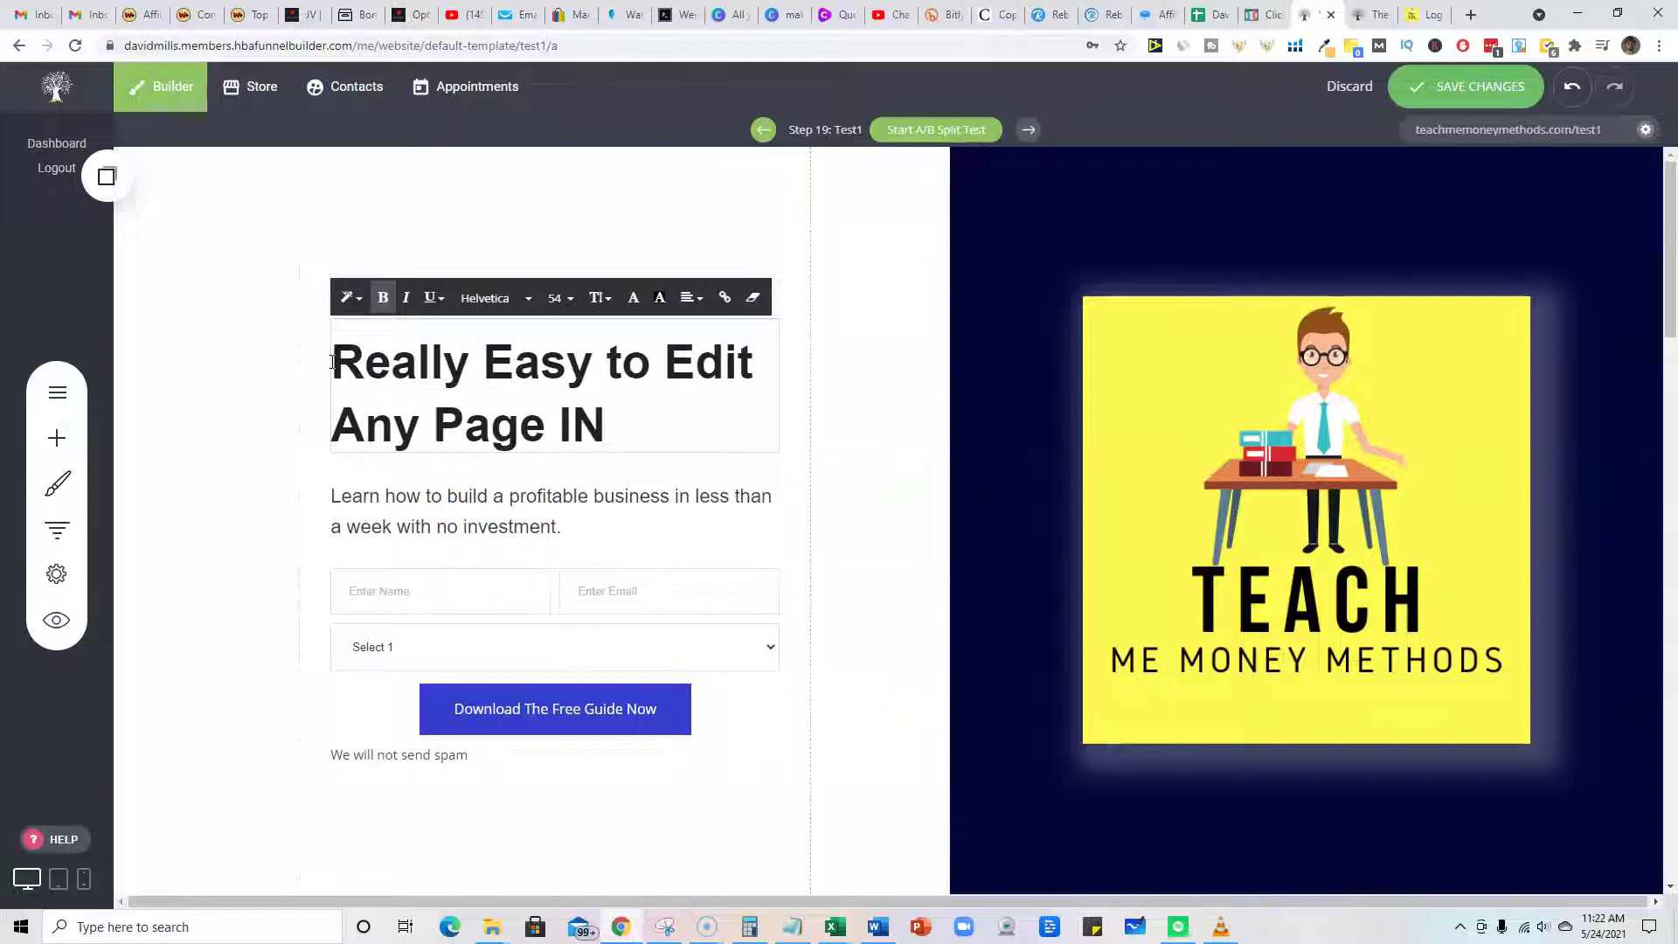
pyautogui.write('unnel Builder')
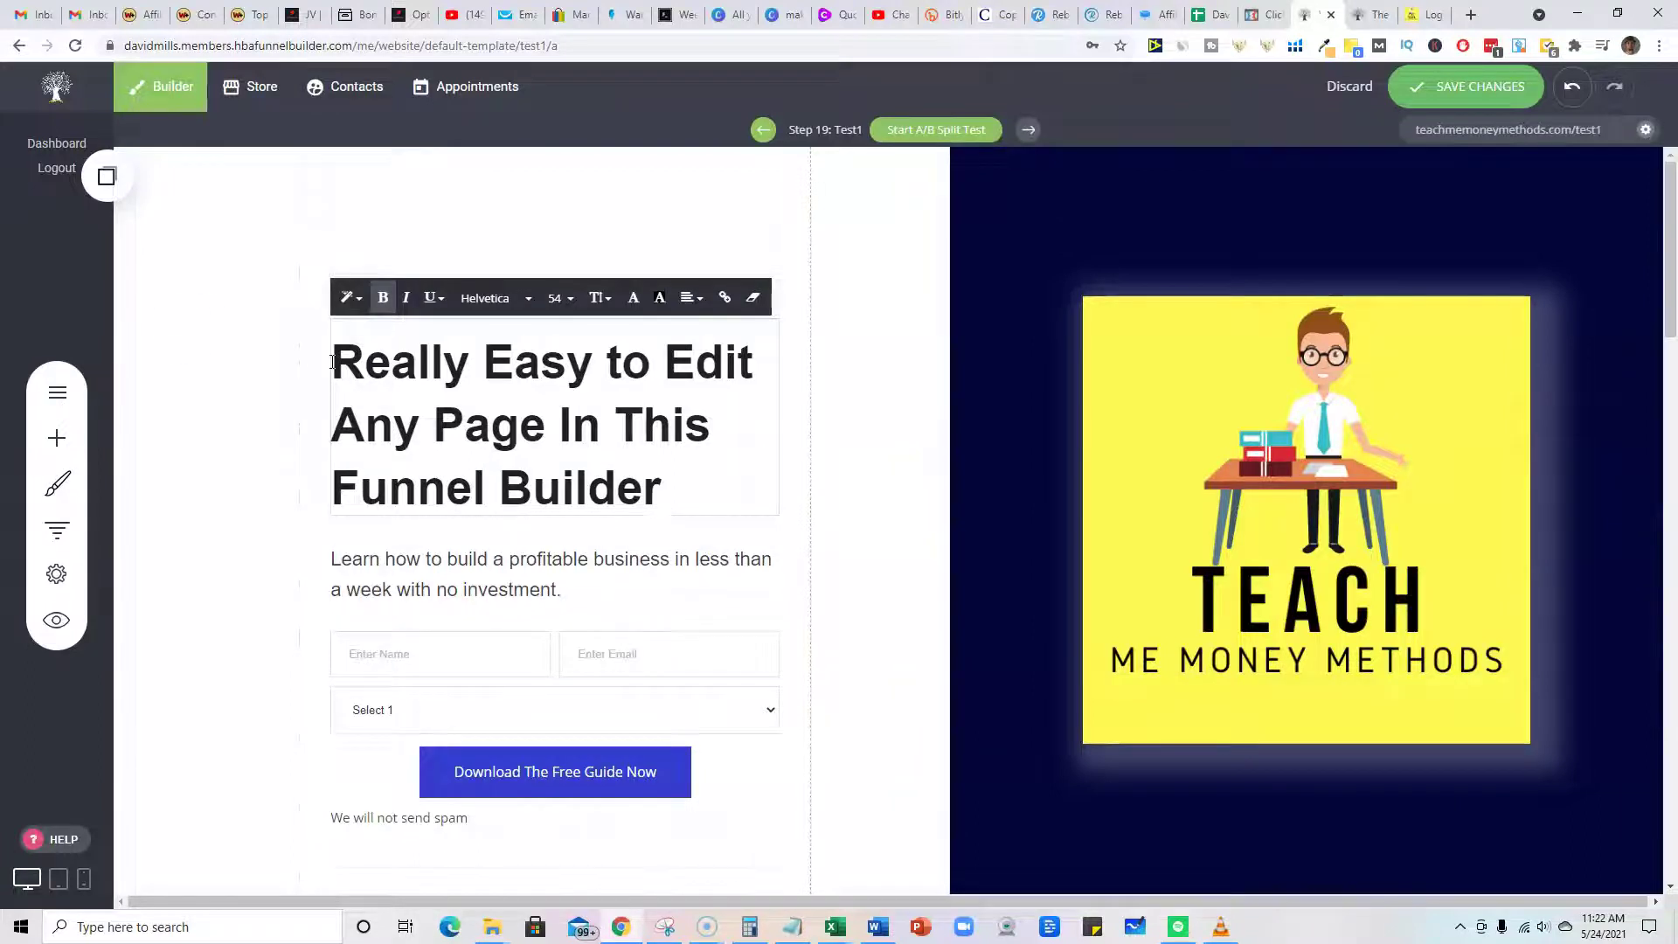
pyautogui.scroll(-3, 603, 643)
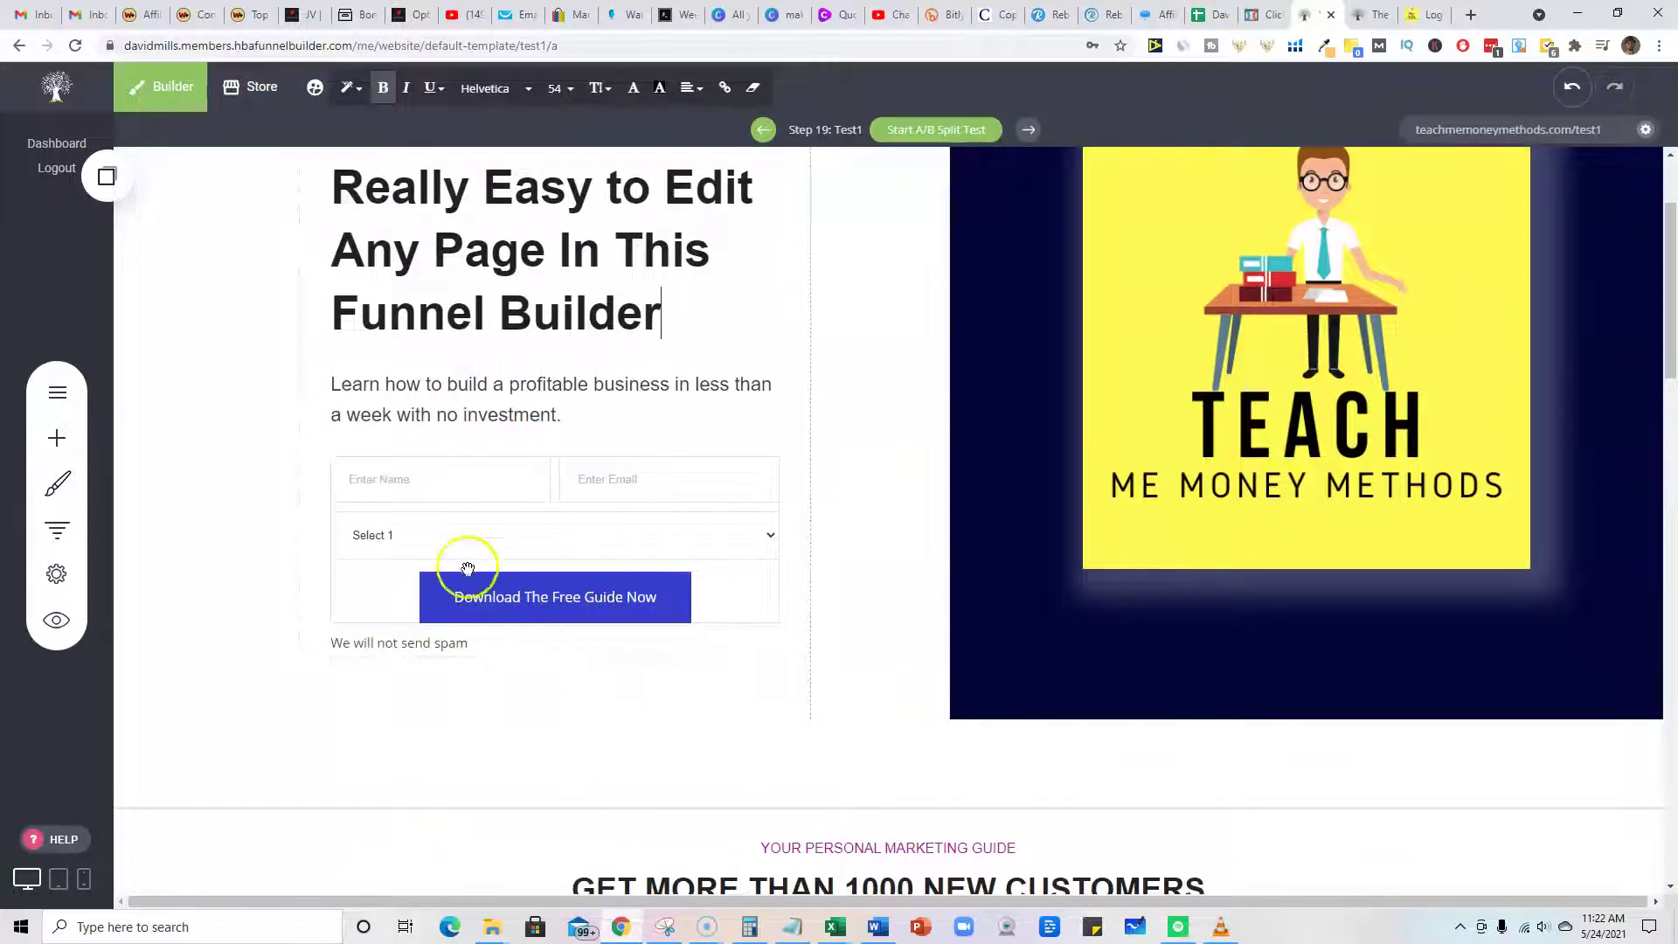
# - Review the signup form's settings, keeping Next Funnel Step as the thank-you destination
pyautogui.click(512, 606)
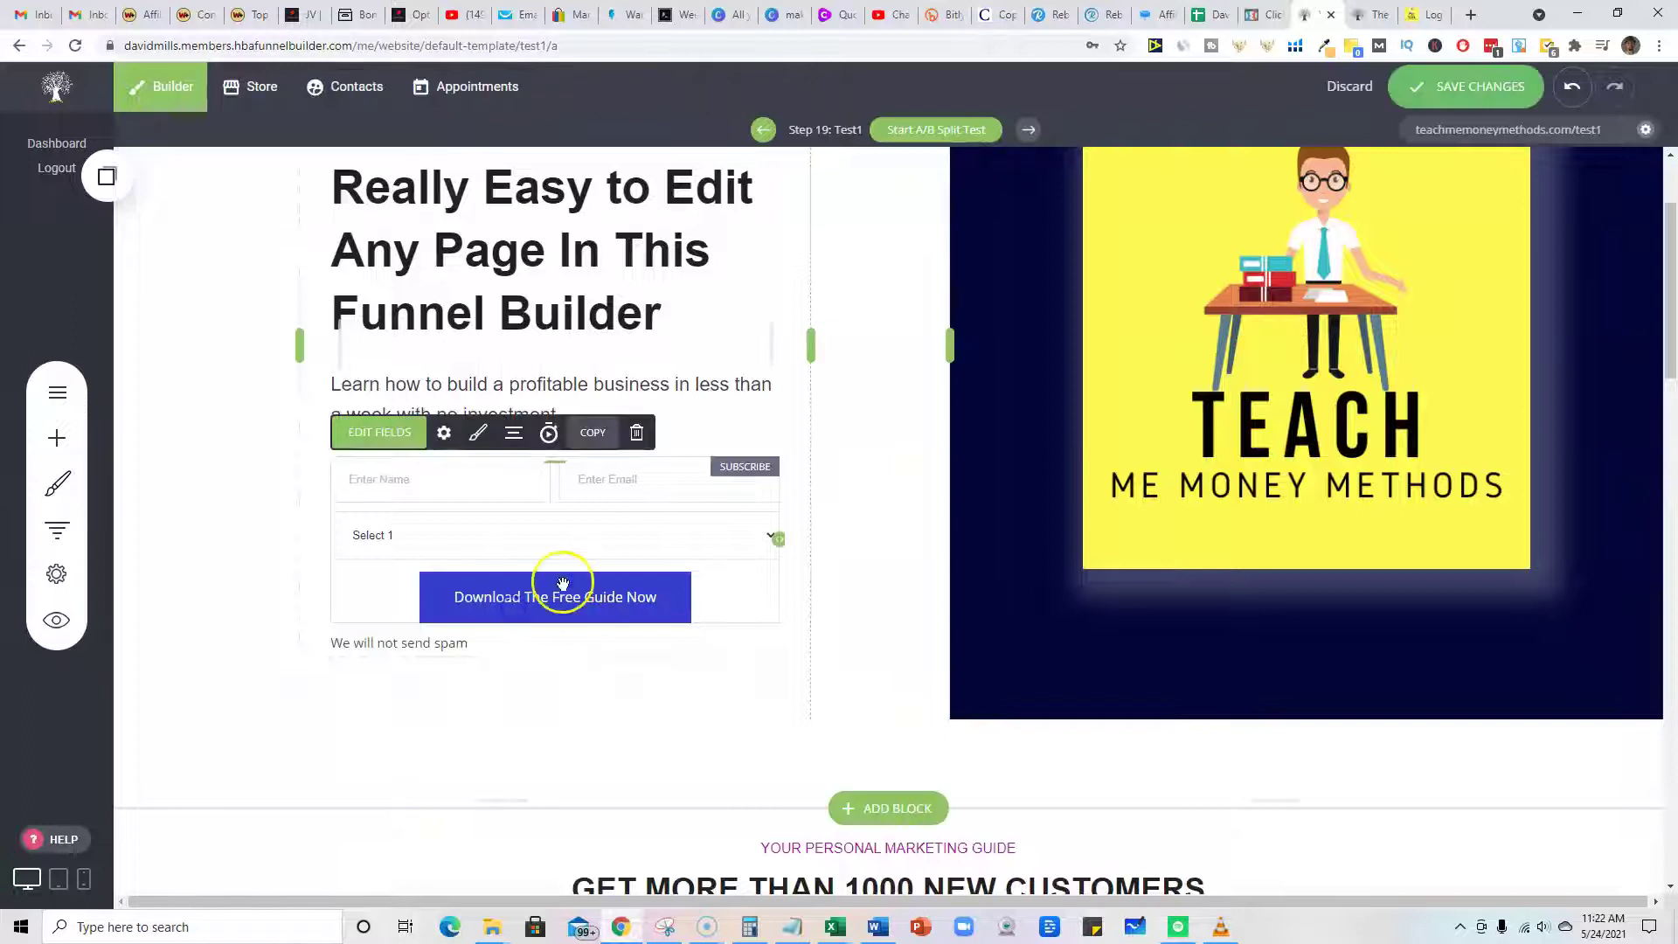
pyautogui.click(444, 434)
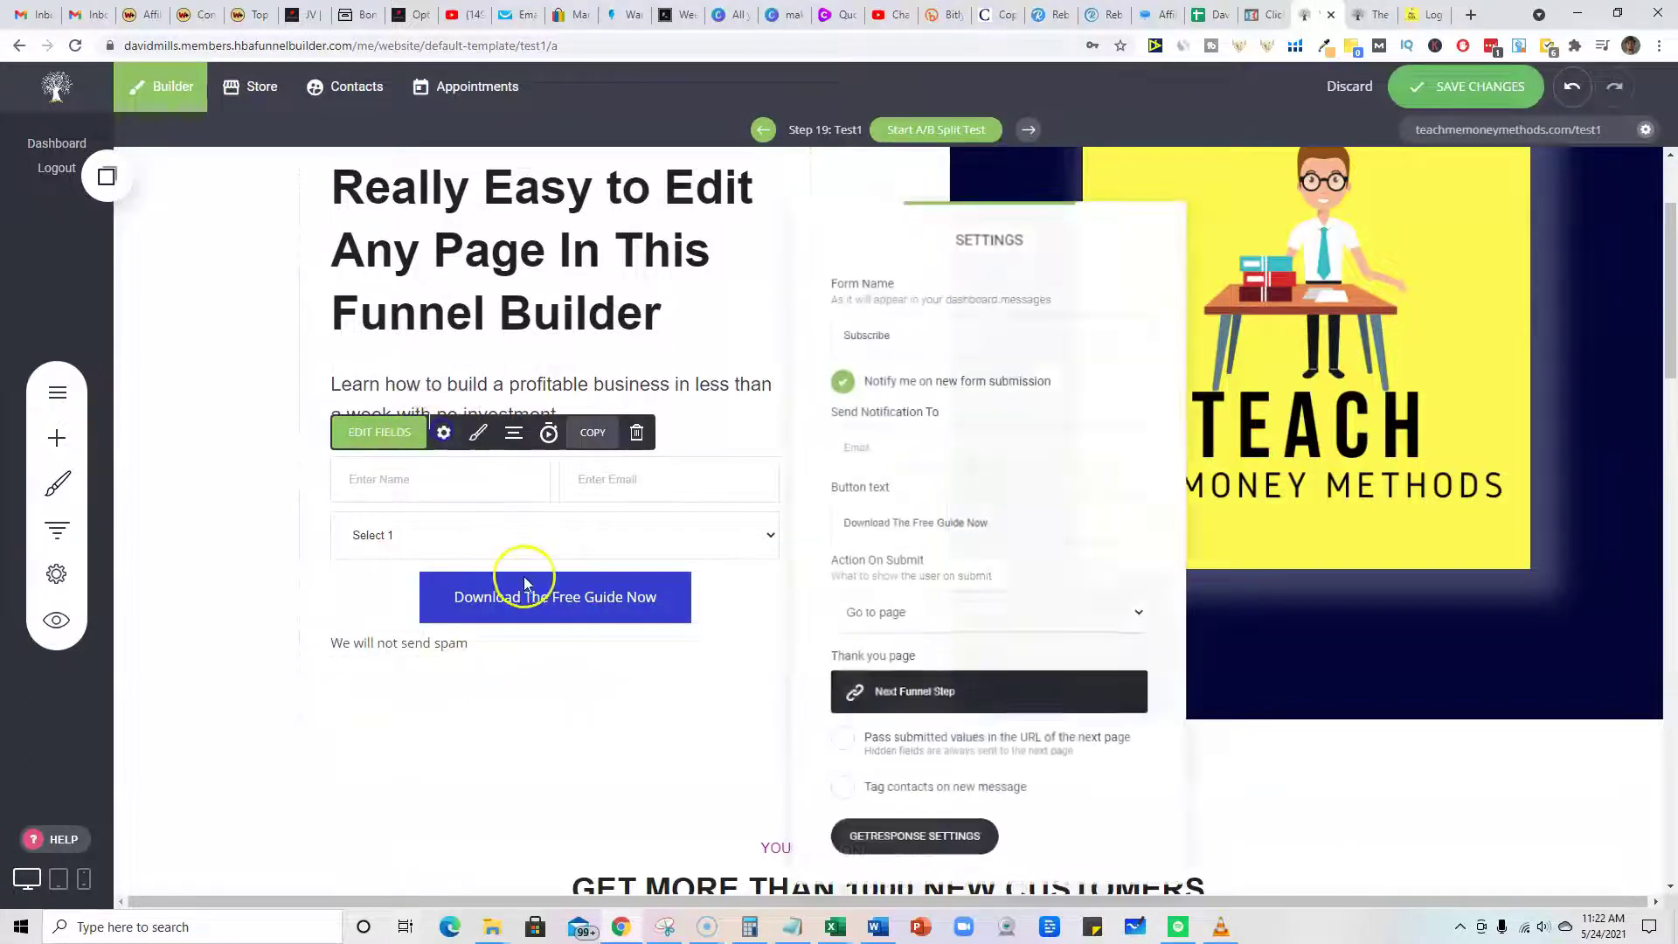
pyautogui.click(948, 695)
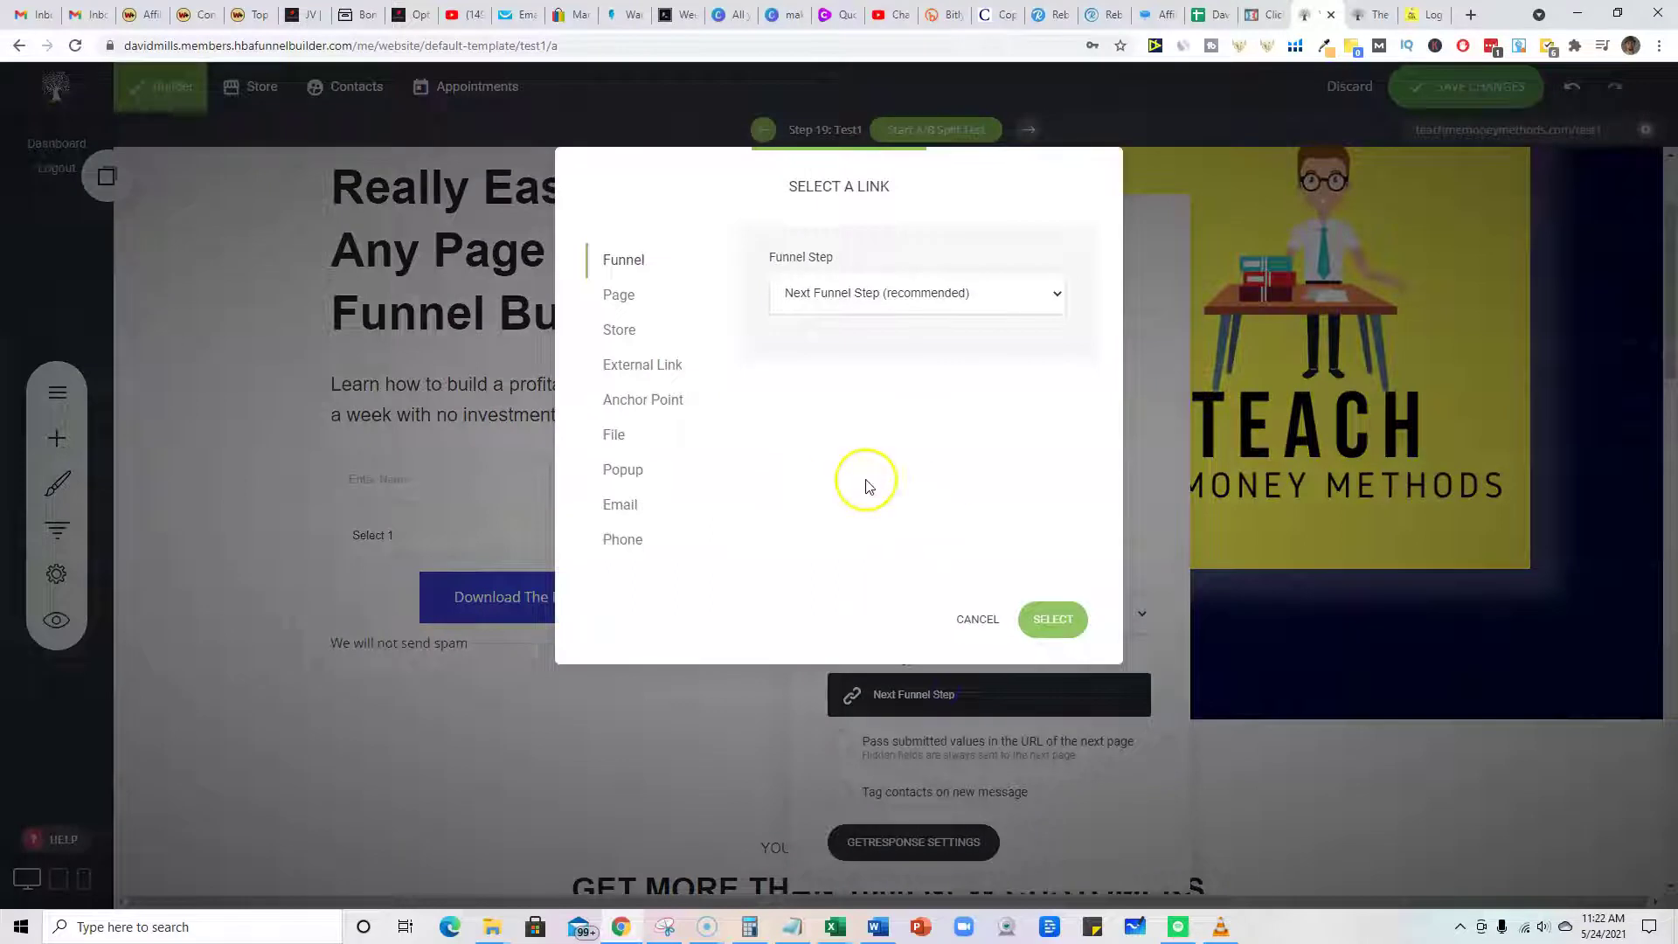
pyautogui.click(669, 368)
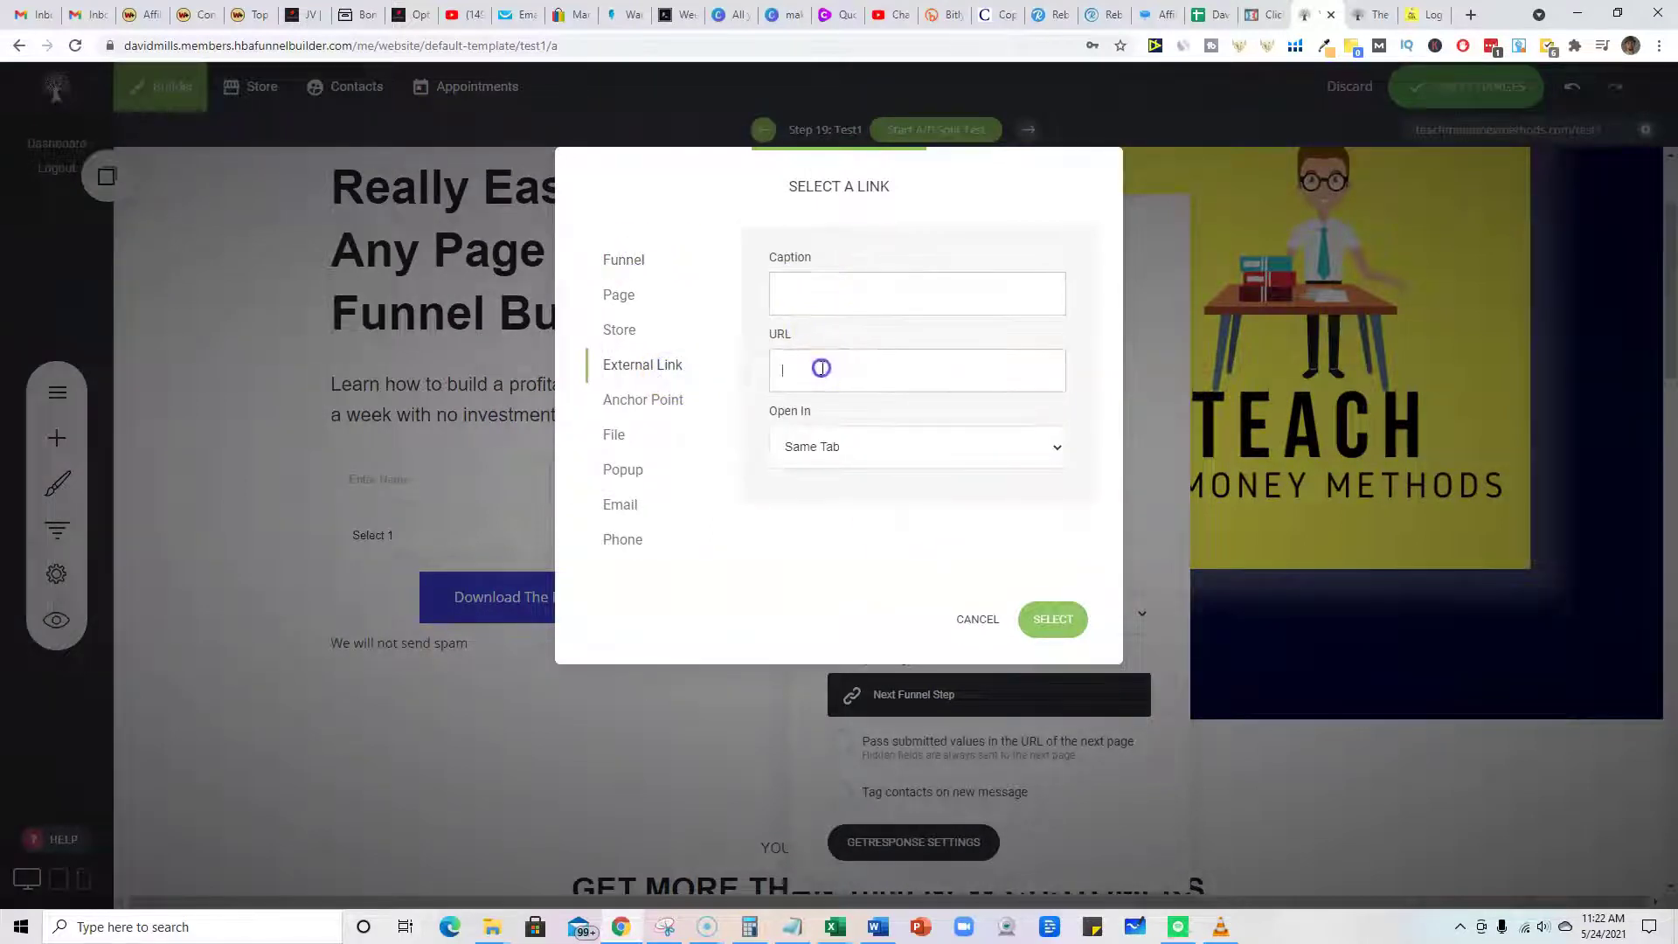
pyautogui.click(623, 261)
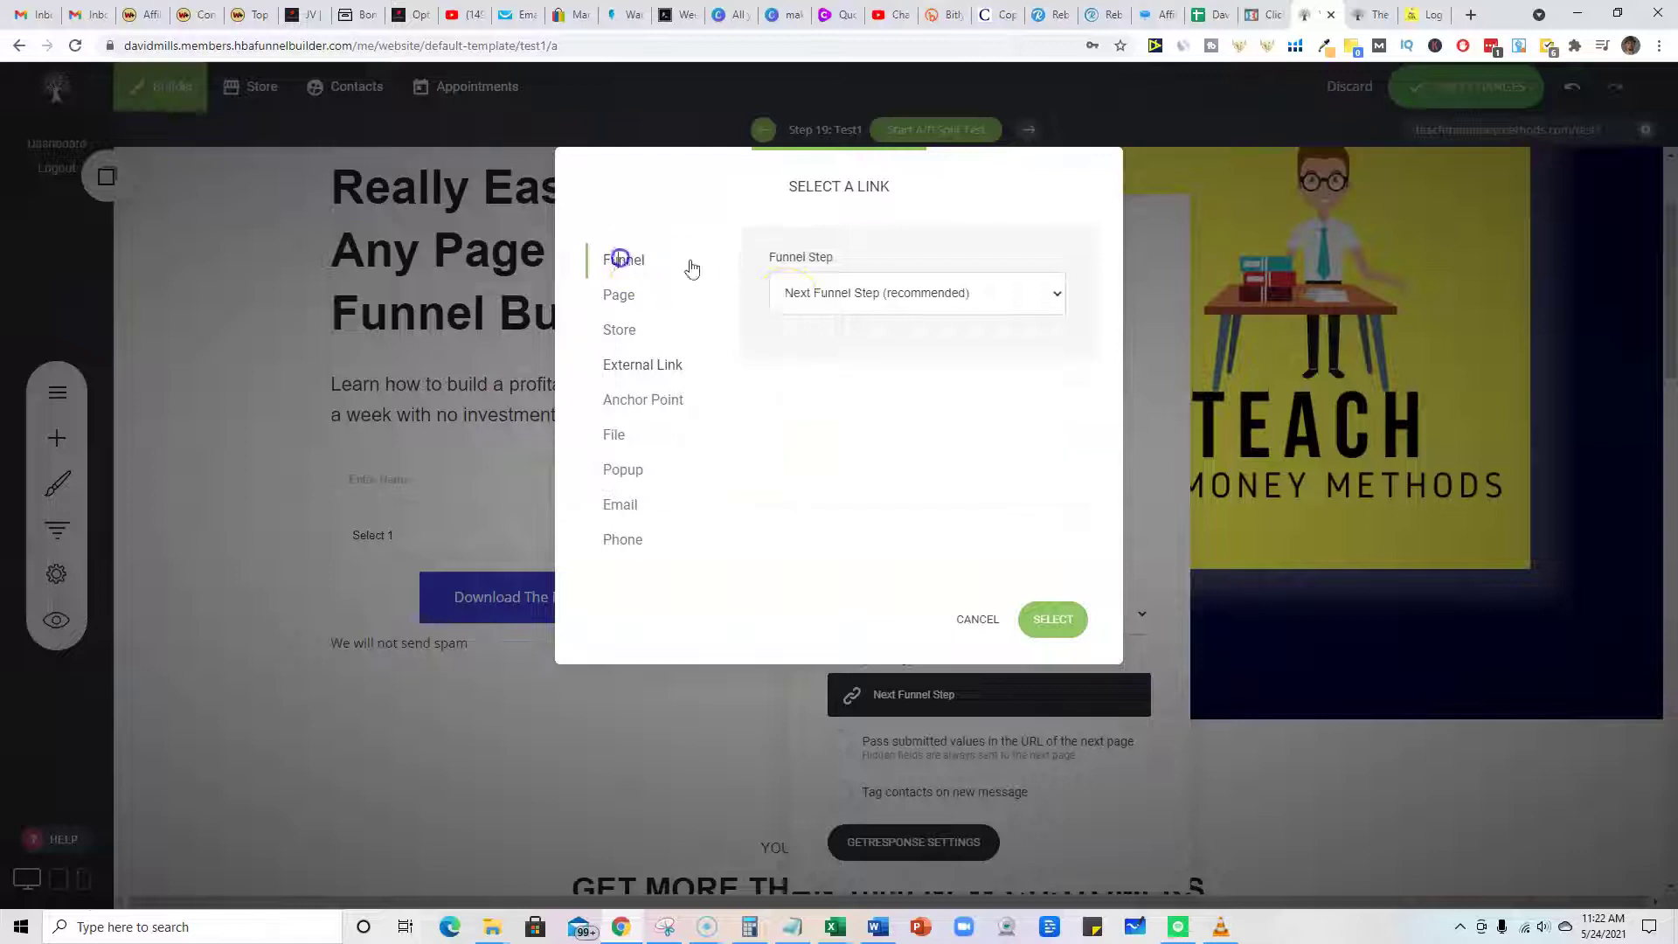
pyautogui.click(879, 292)
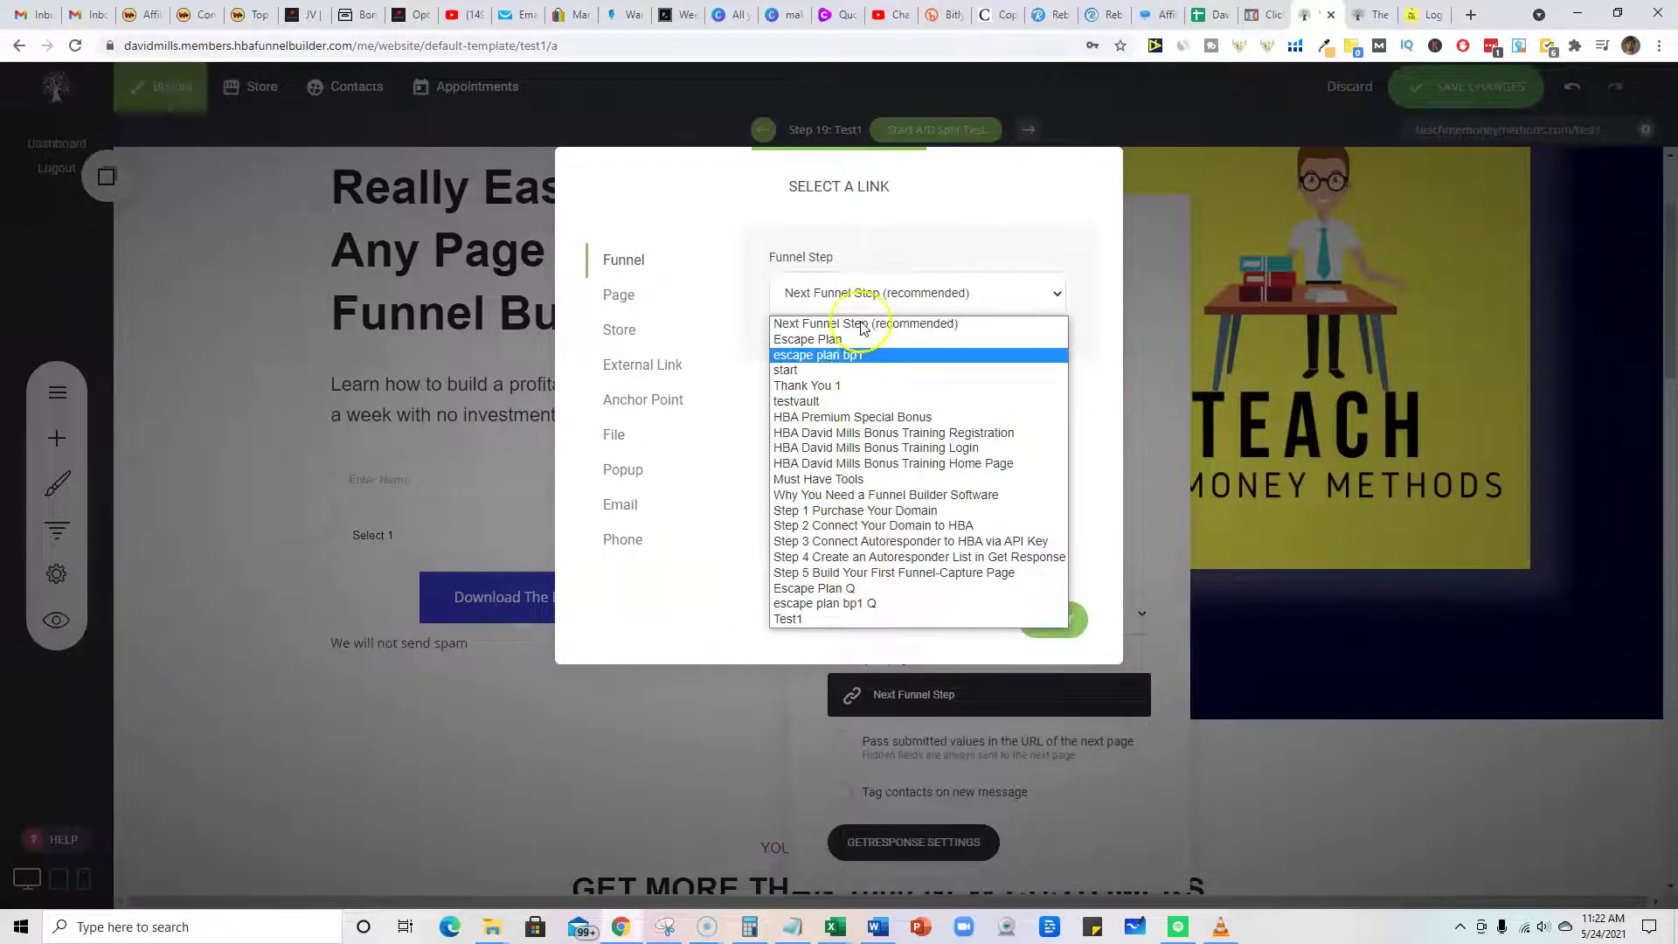
pyautogui.click(865, 323)
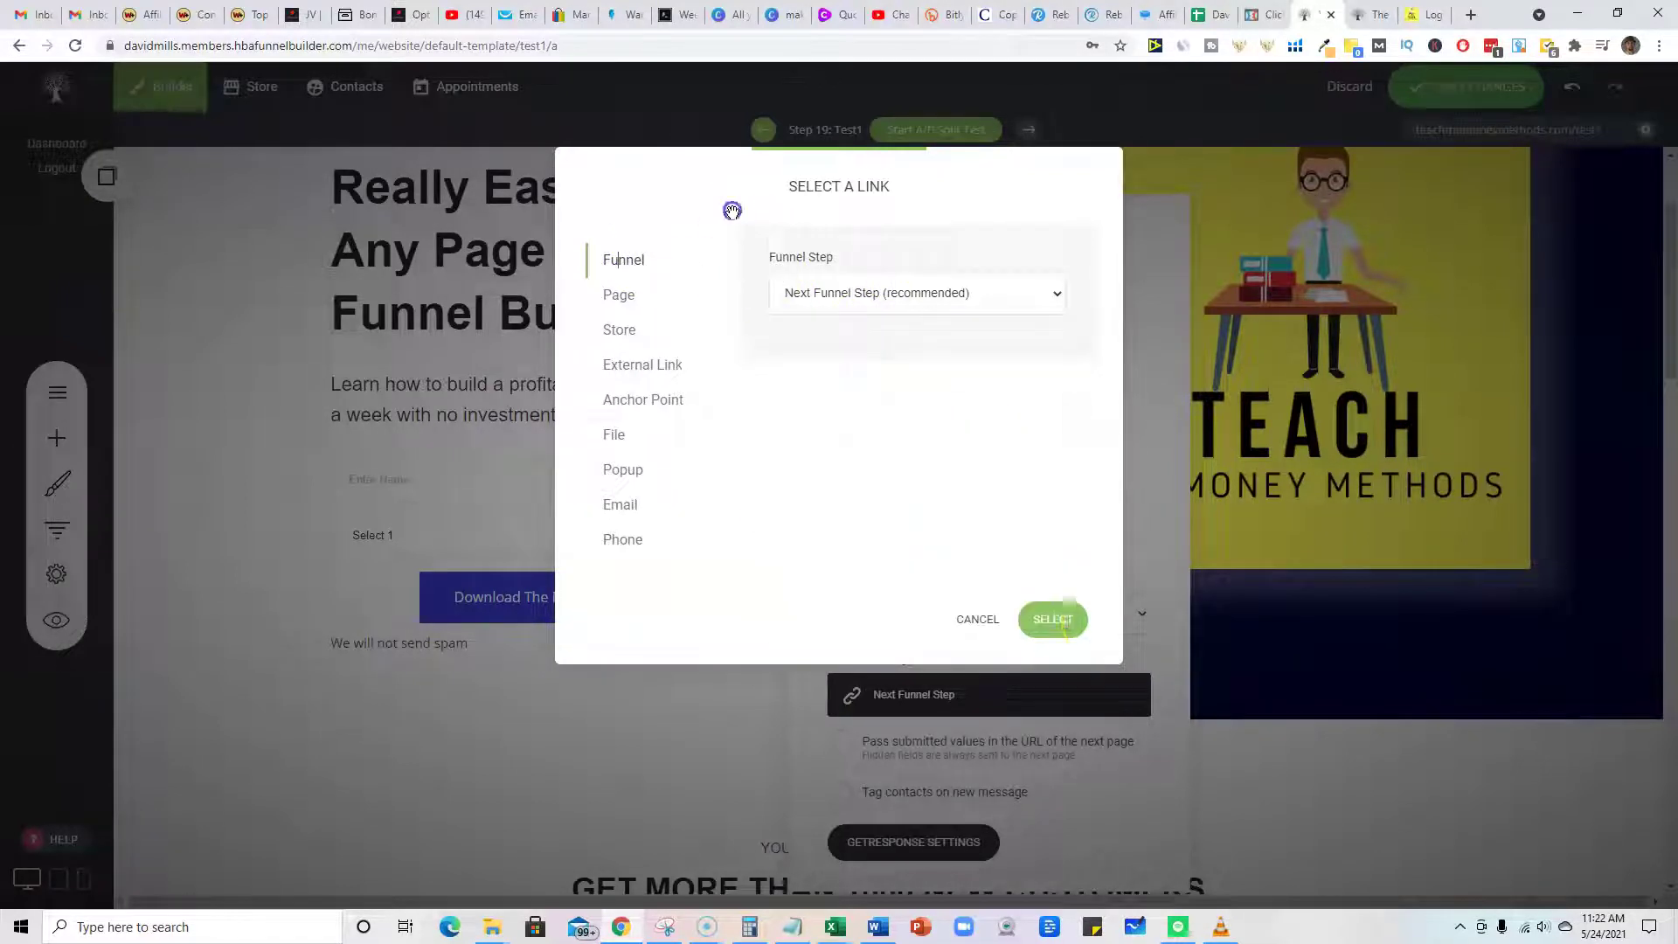
pyautogui.click(958, 625)
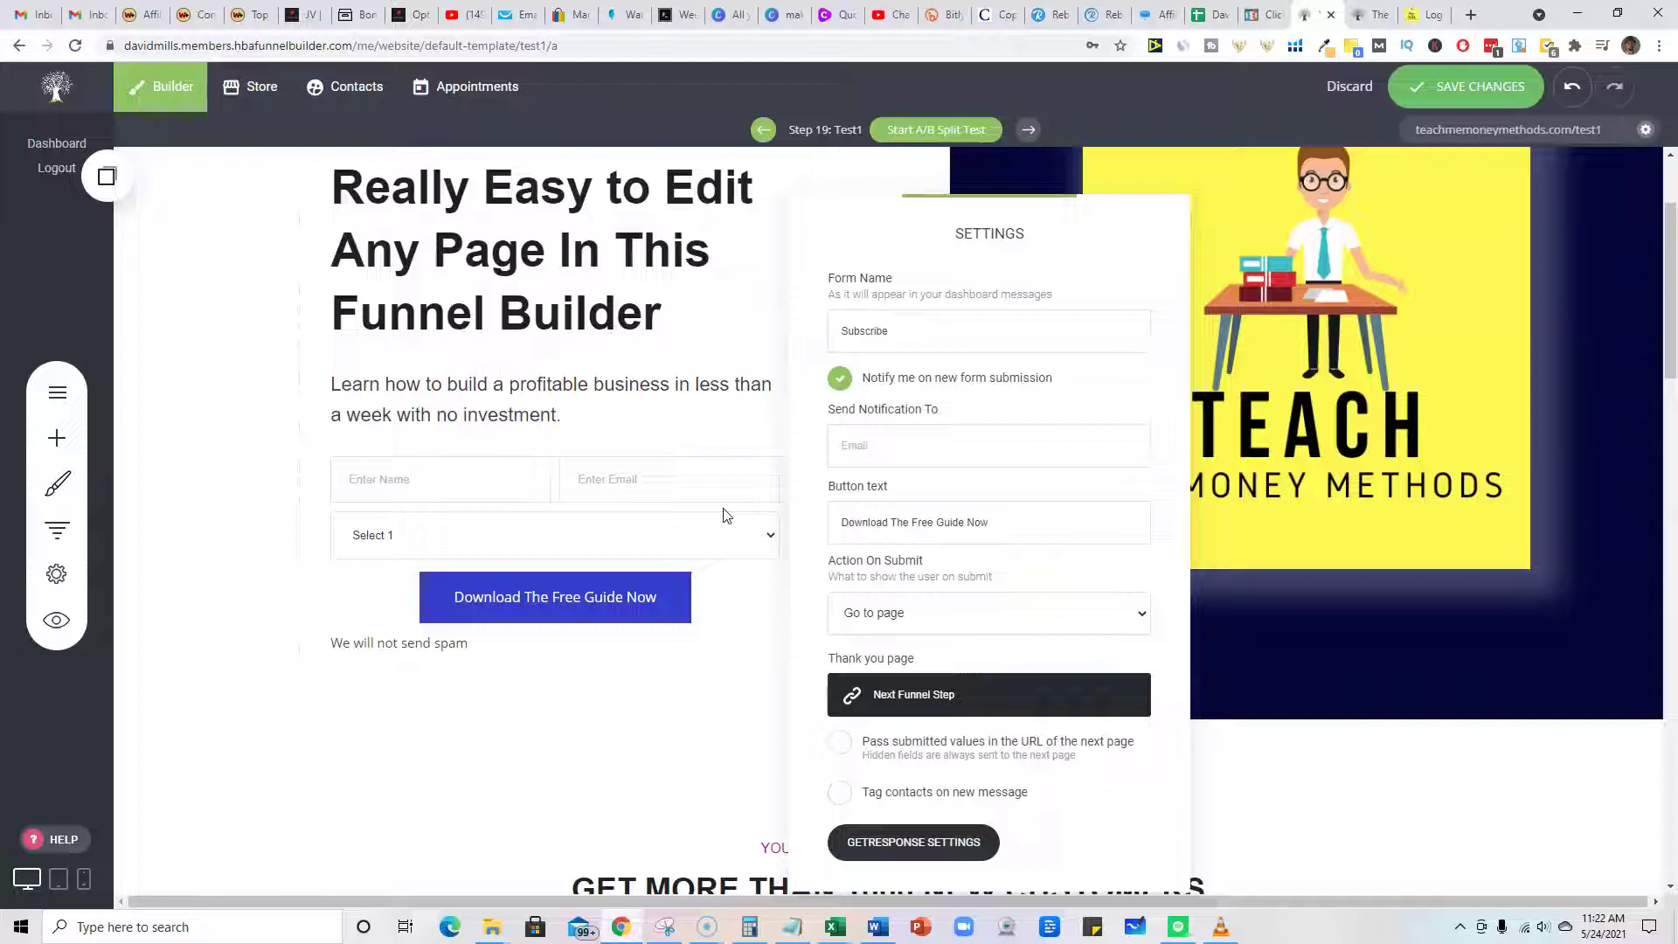
# - Connect the signup form to the hbatestvault GetResponse list and close the form settings
pyautogui.click(921, 853)
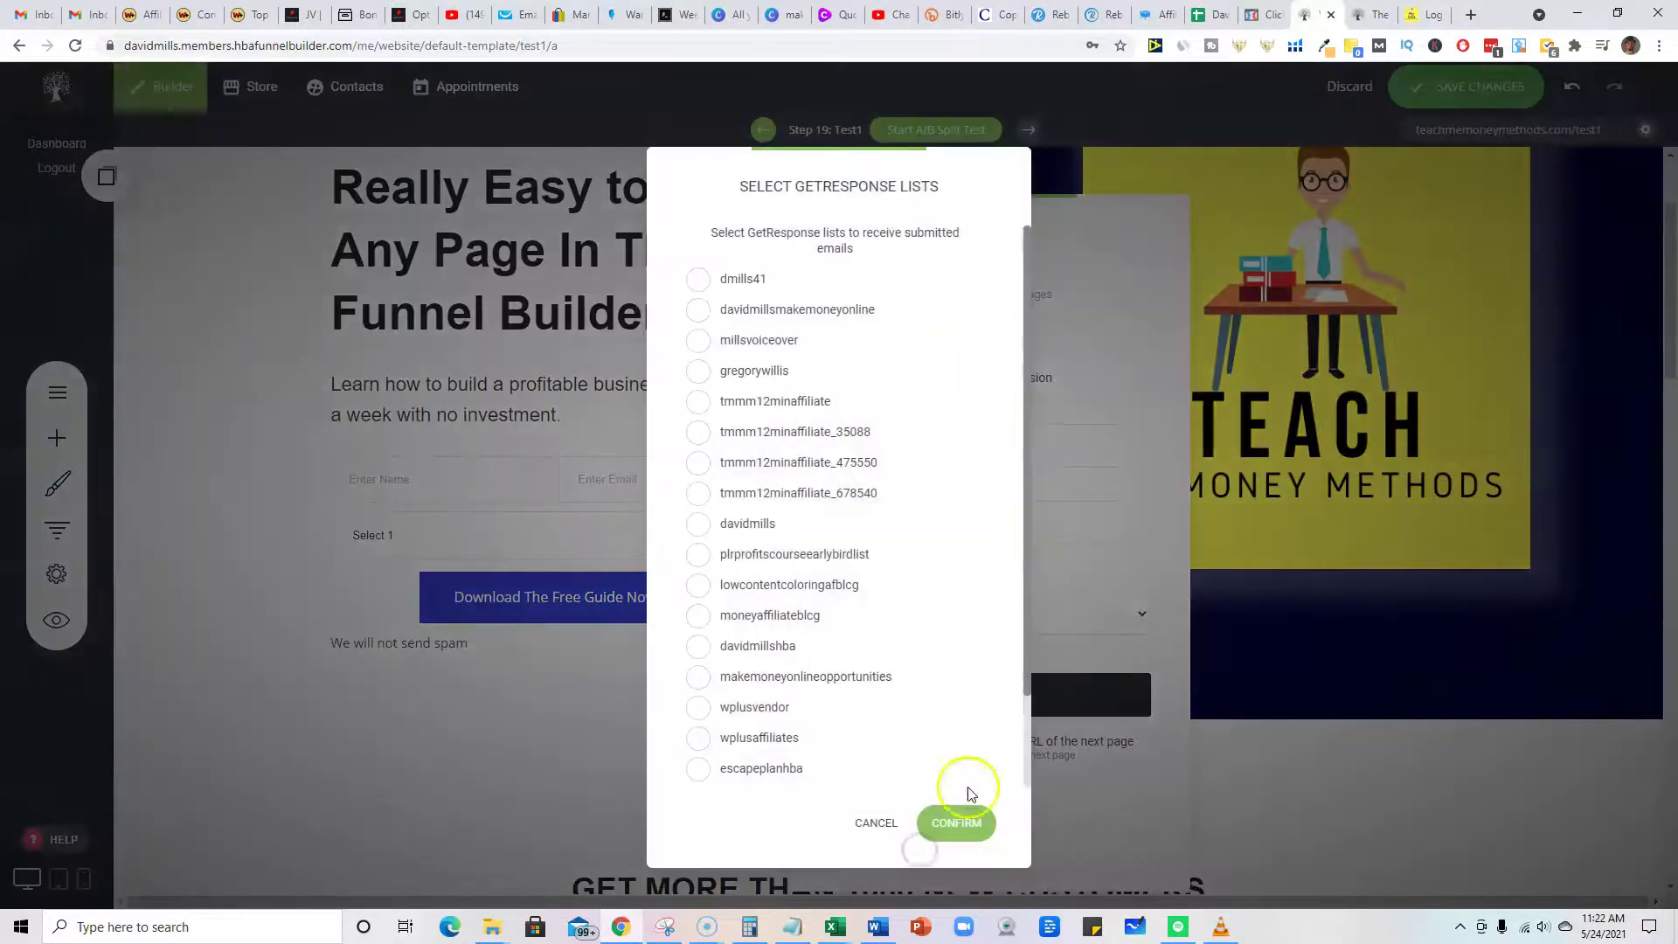
pyautogui.scroll(-1, 765, 675)
pyautogui.scroll(-1, 765, 675)
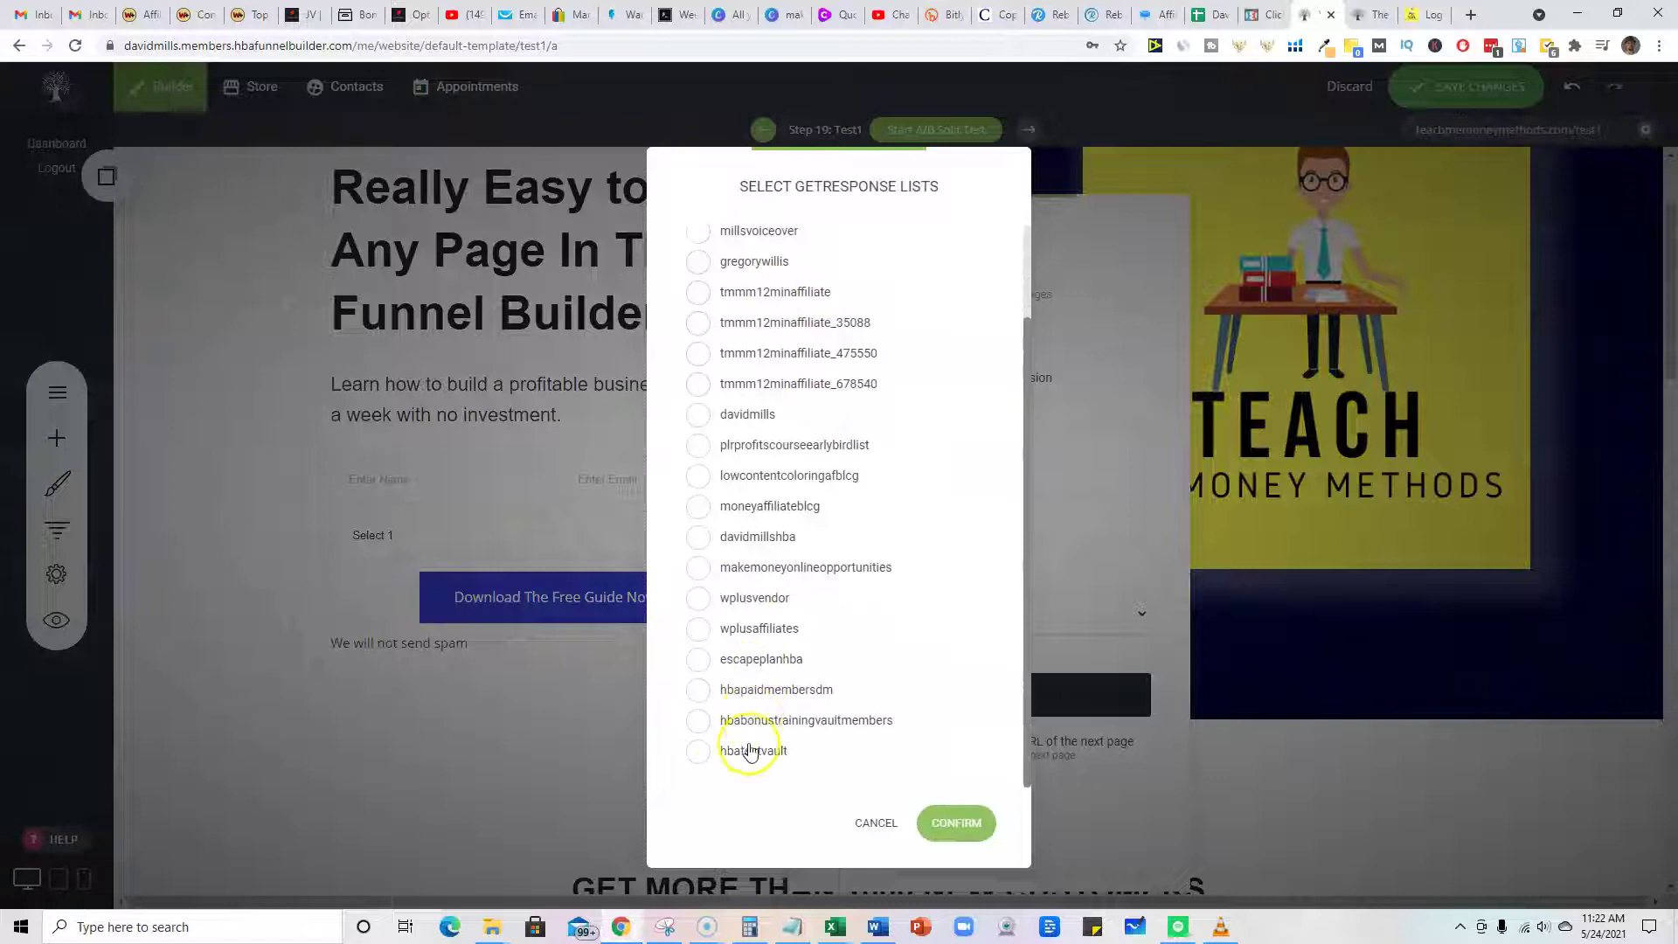
pyautogui.click(698, 750)
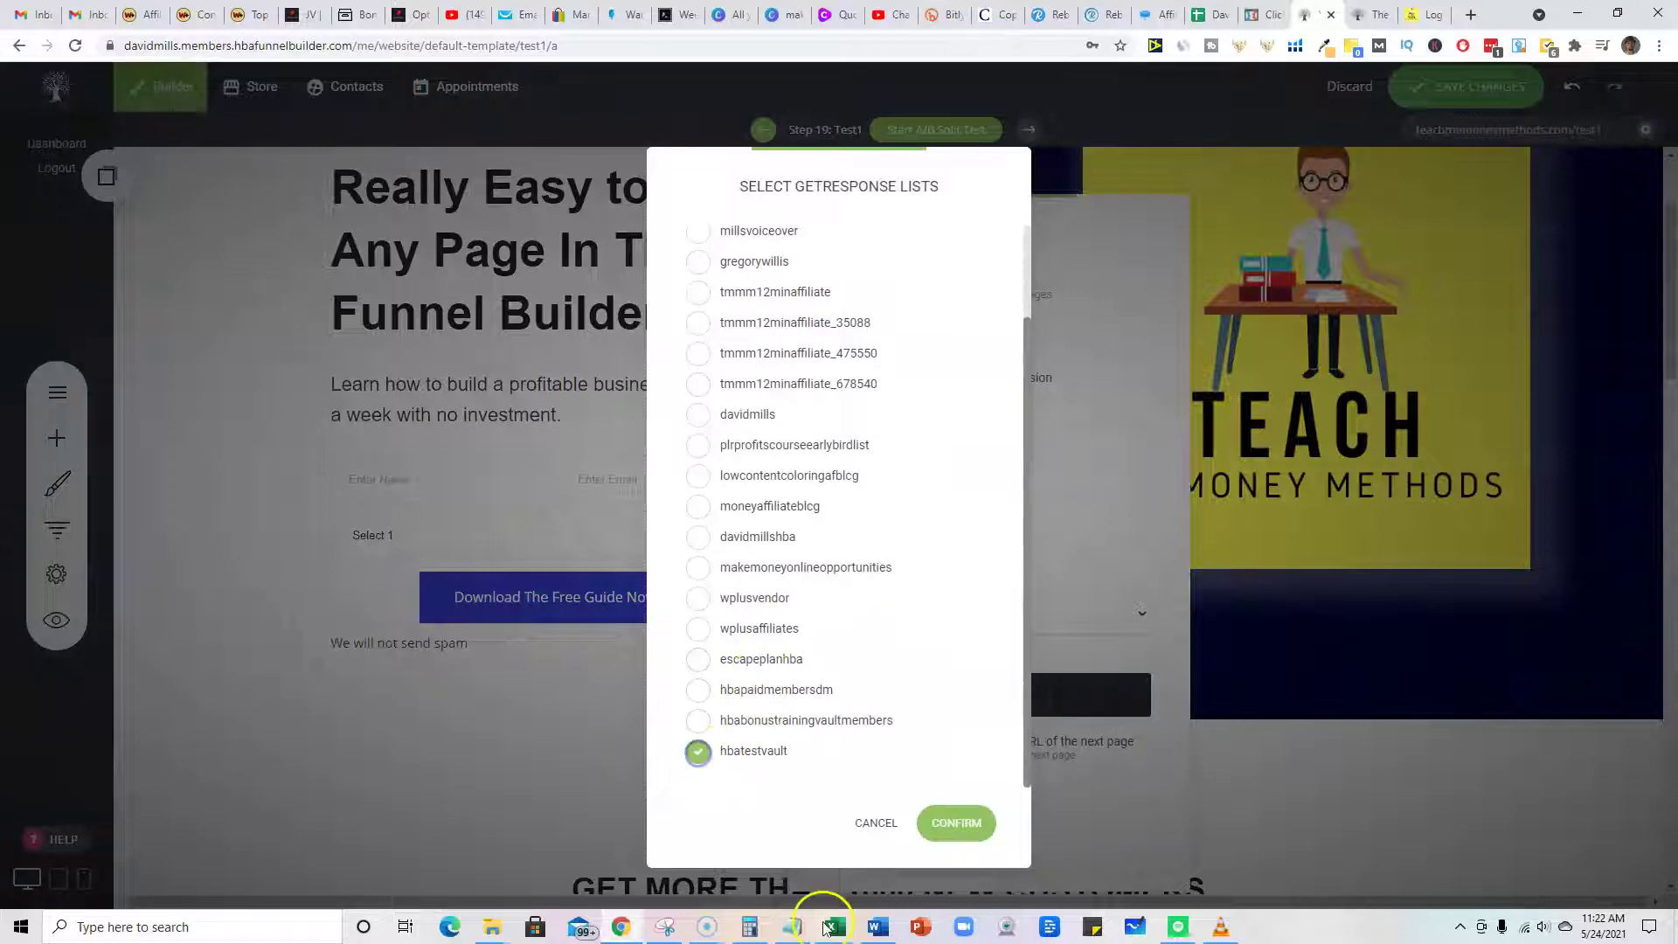
pyautogui.click(956, 822)
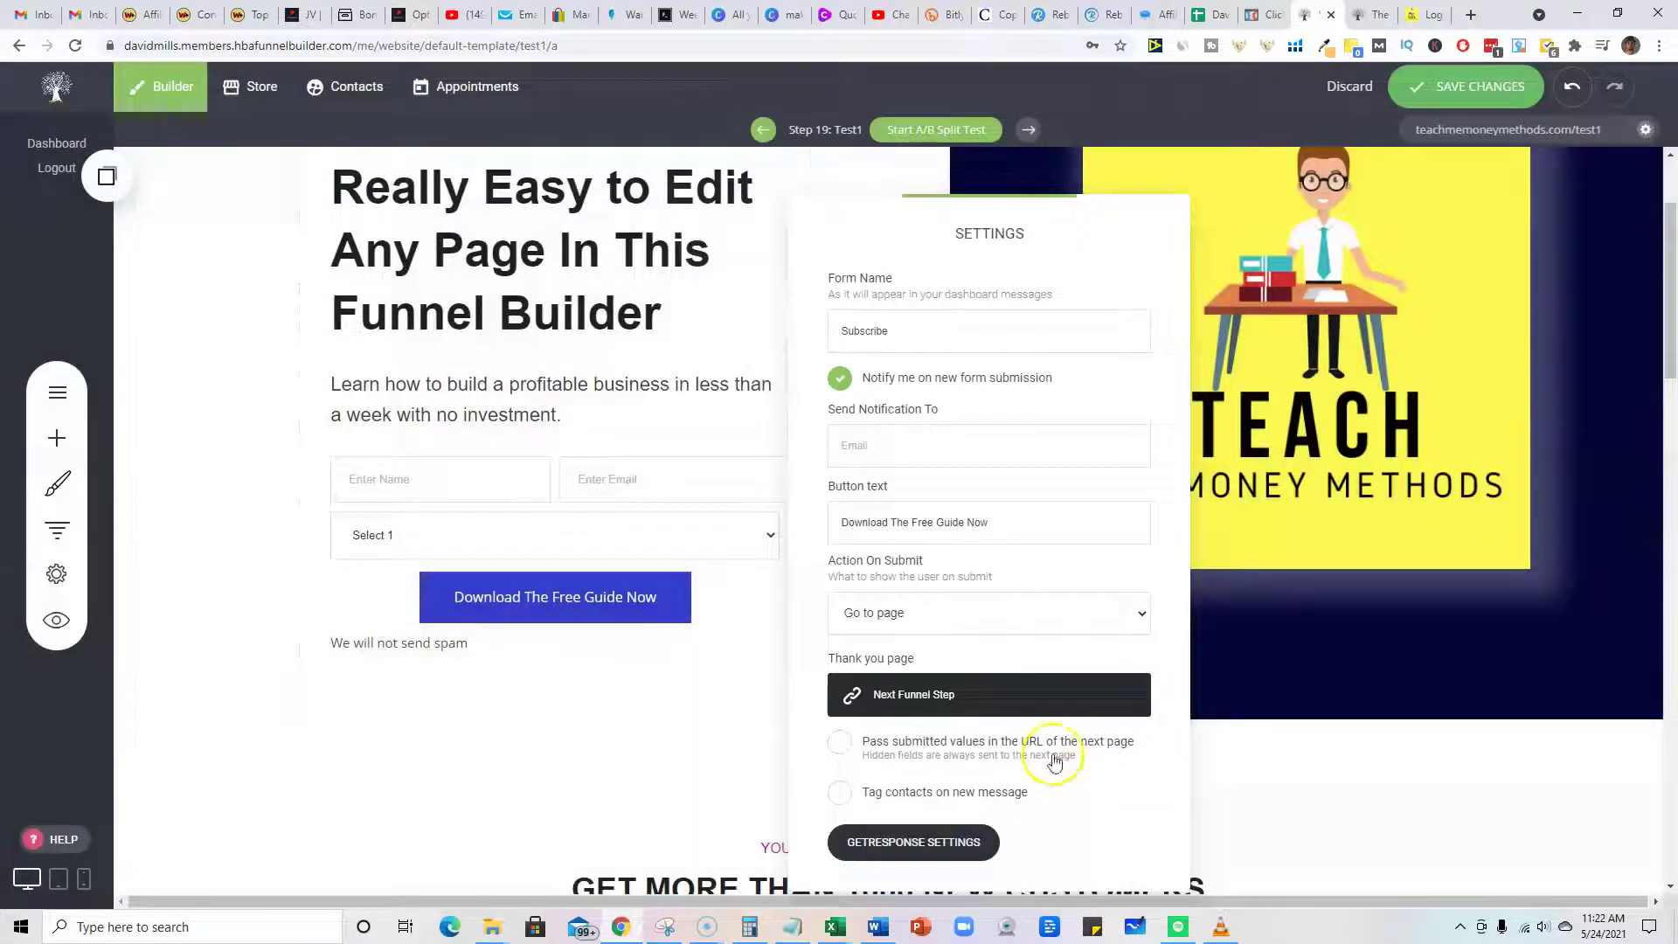
pyautogui.click(696, 728)
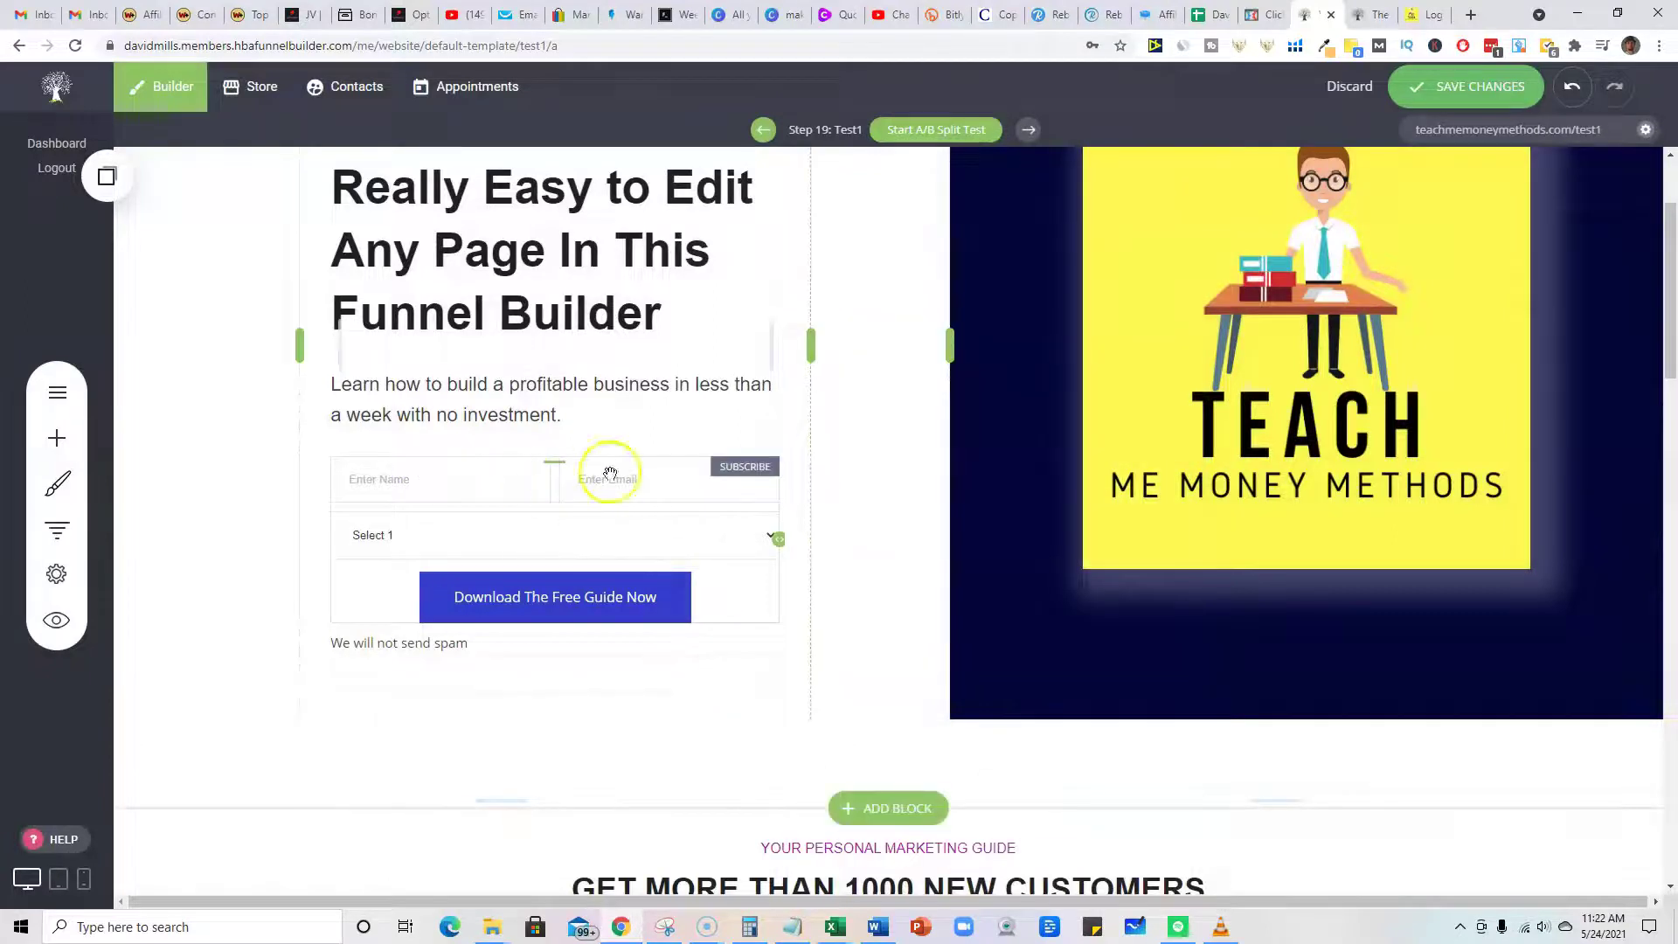
pyautogui.scroll(-3, 696, 741)
pyautogui.scroll(3, 696, 748)
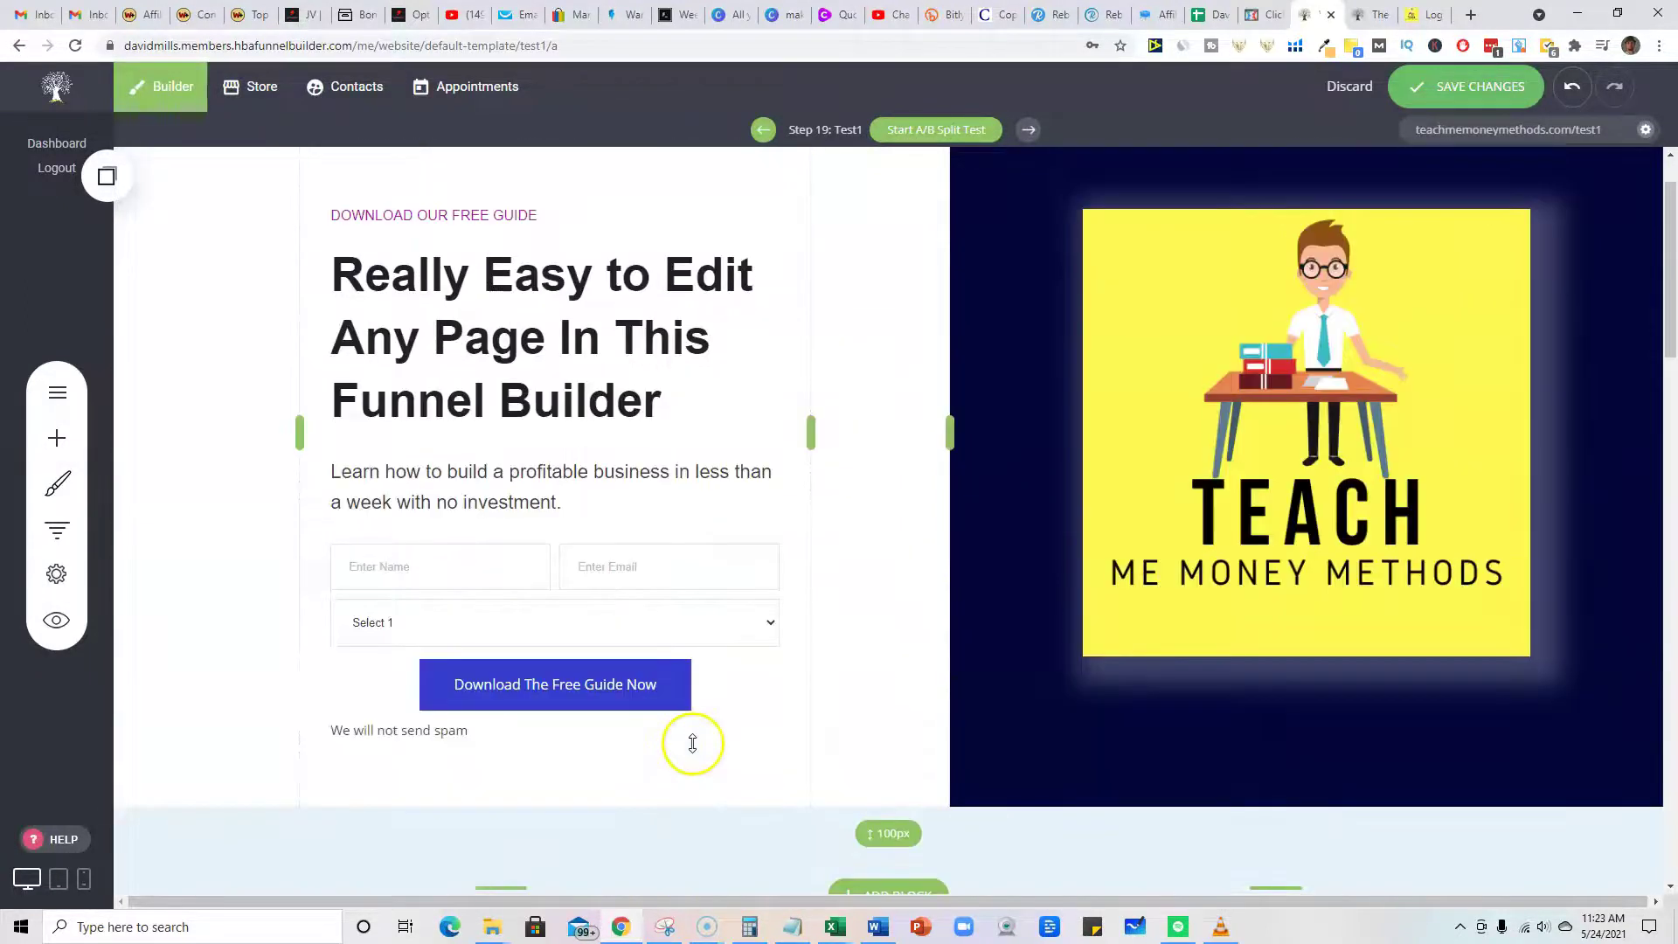
pyautogui.scroll(-4, 696, 748)
pyautogui.scroll(-4, 674, 655)
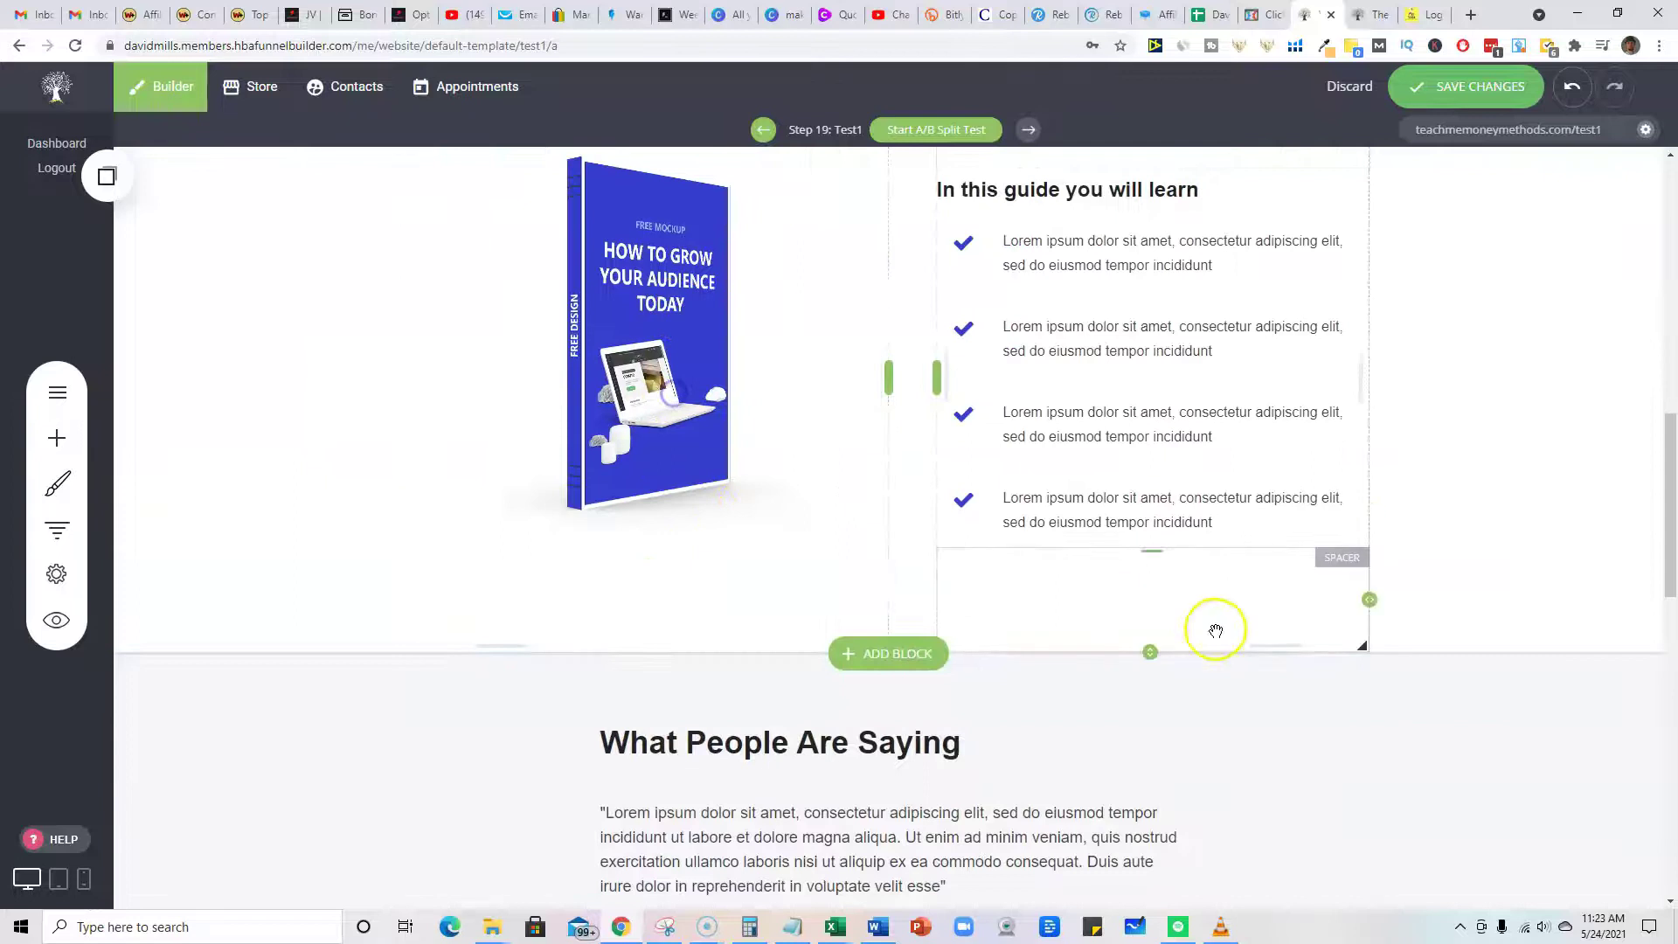
pyautogui.scroll(4, 1220, 630)
pyautogui.scroll(6, 1207, 630)
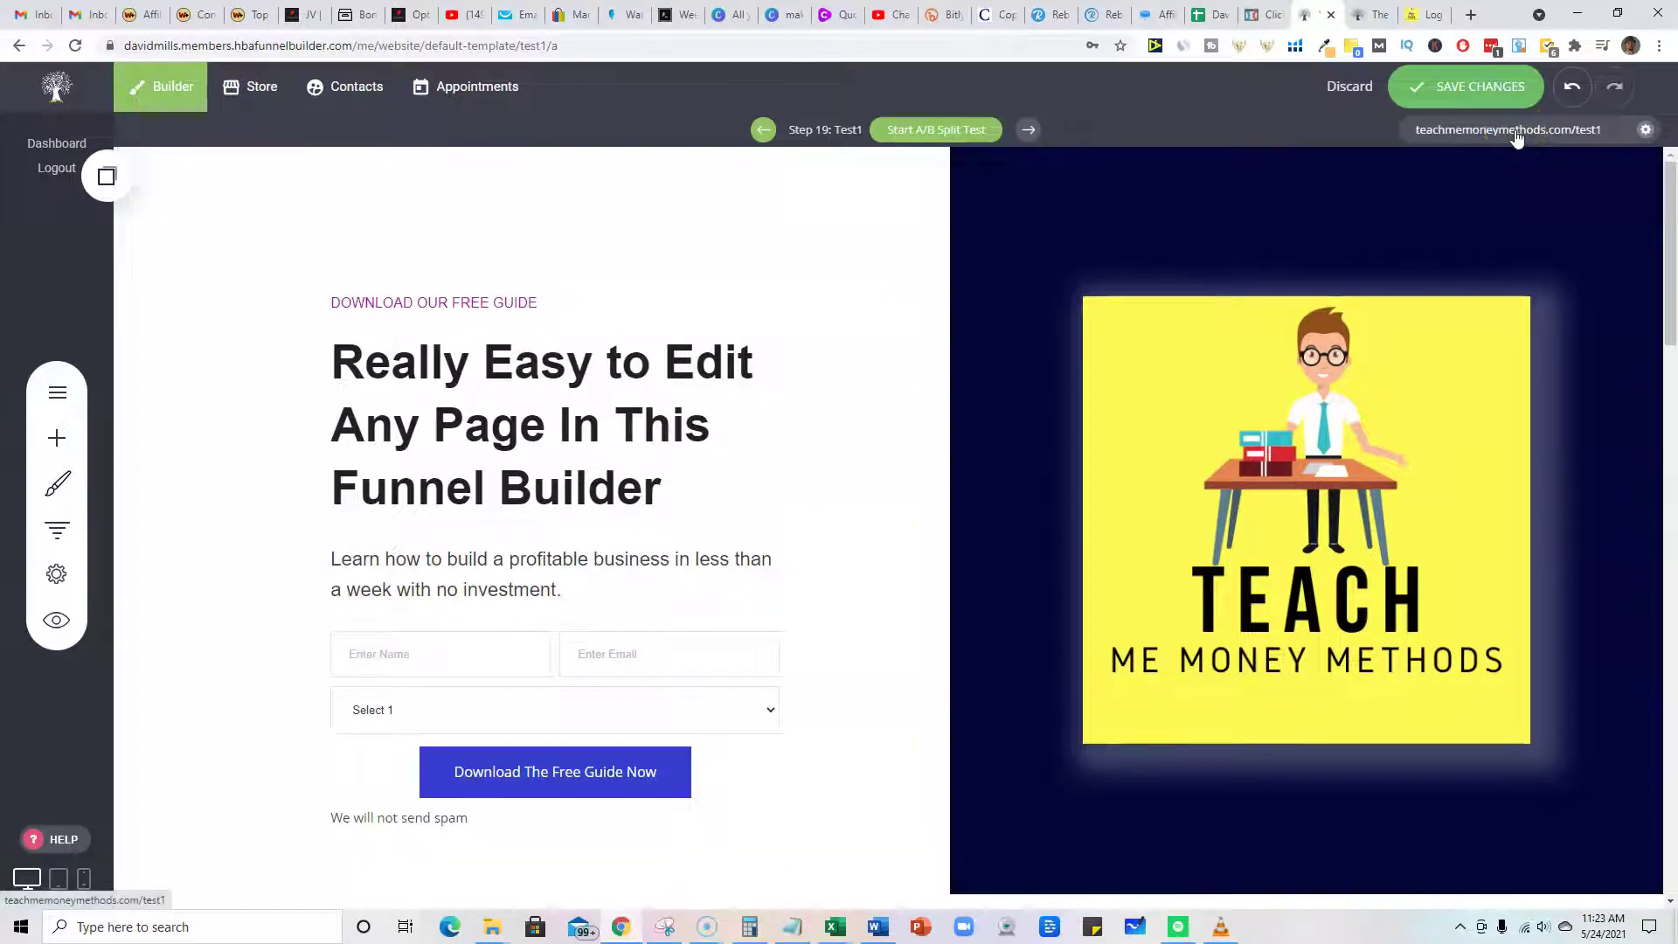
# - Save the Test1 page changes and view the updated test1 page live
pyautogui.click(1517, 131)
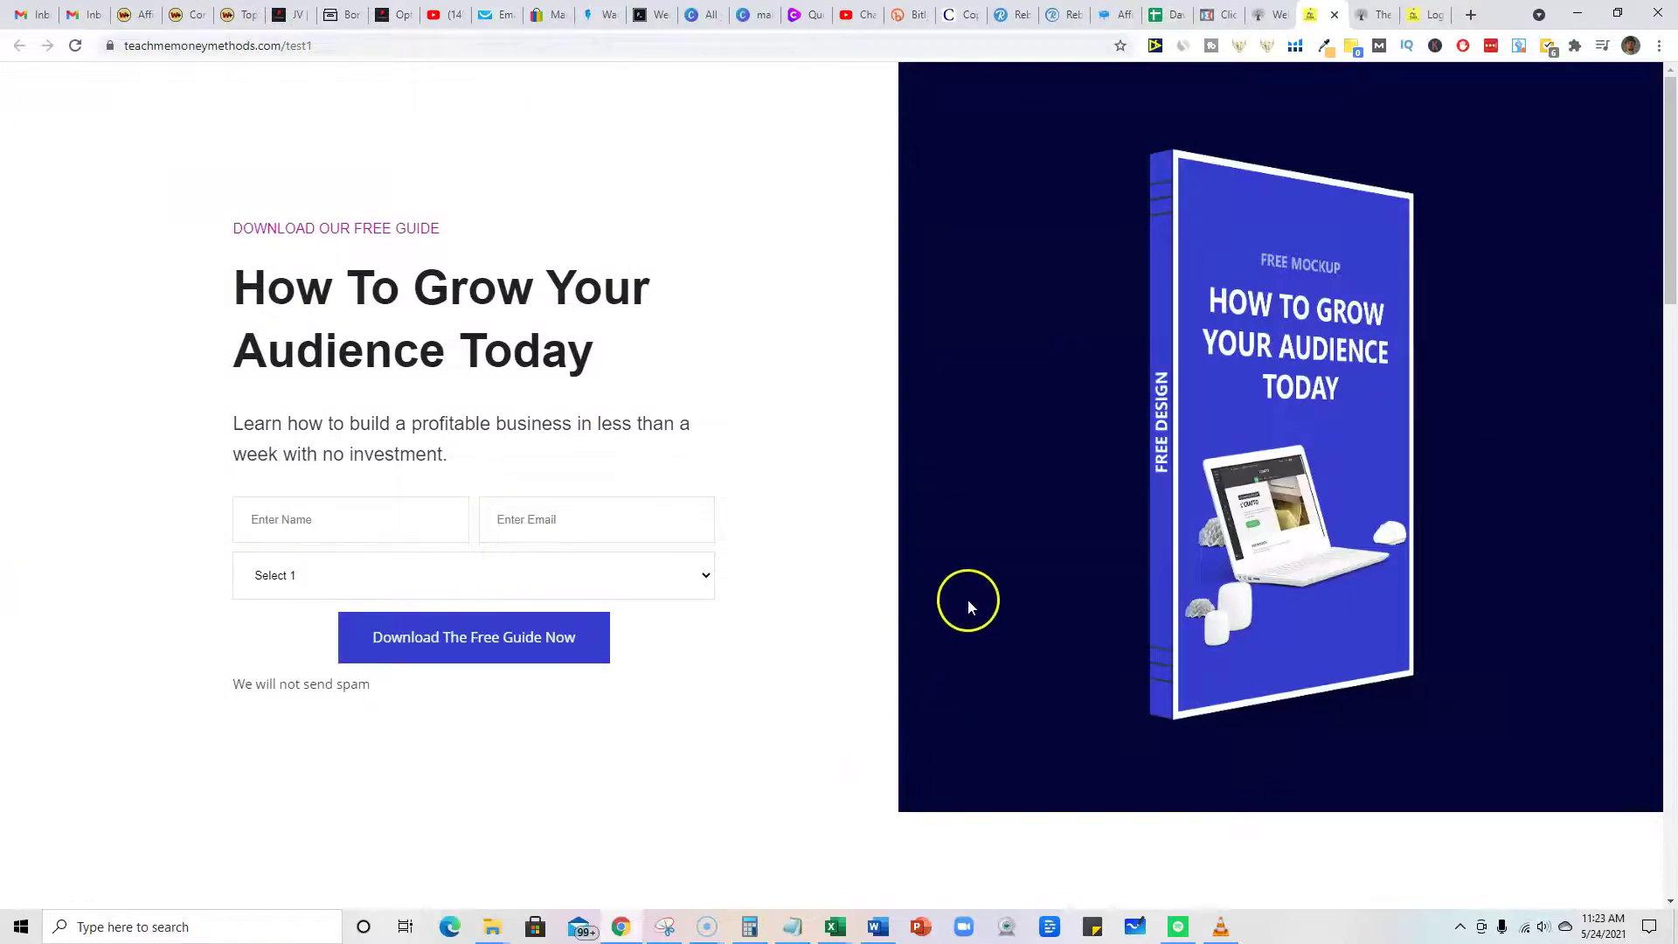
pyautogui.scroll(-4, 955, 603)
pyautogui.scroll(5, 954, 604)
pyautogui.click(1259, 15)
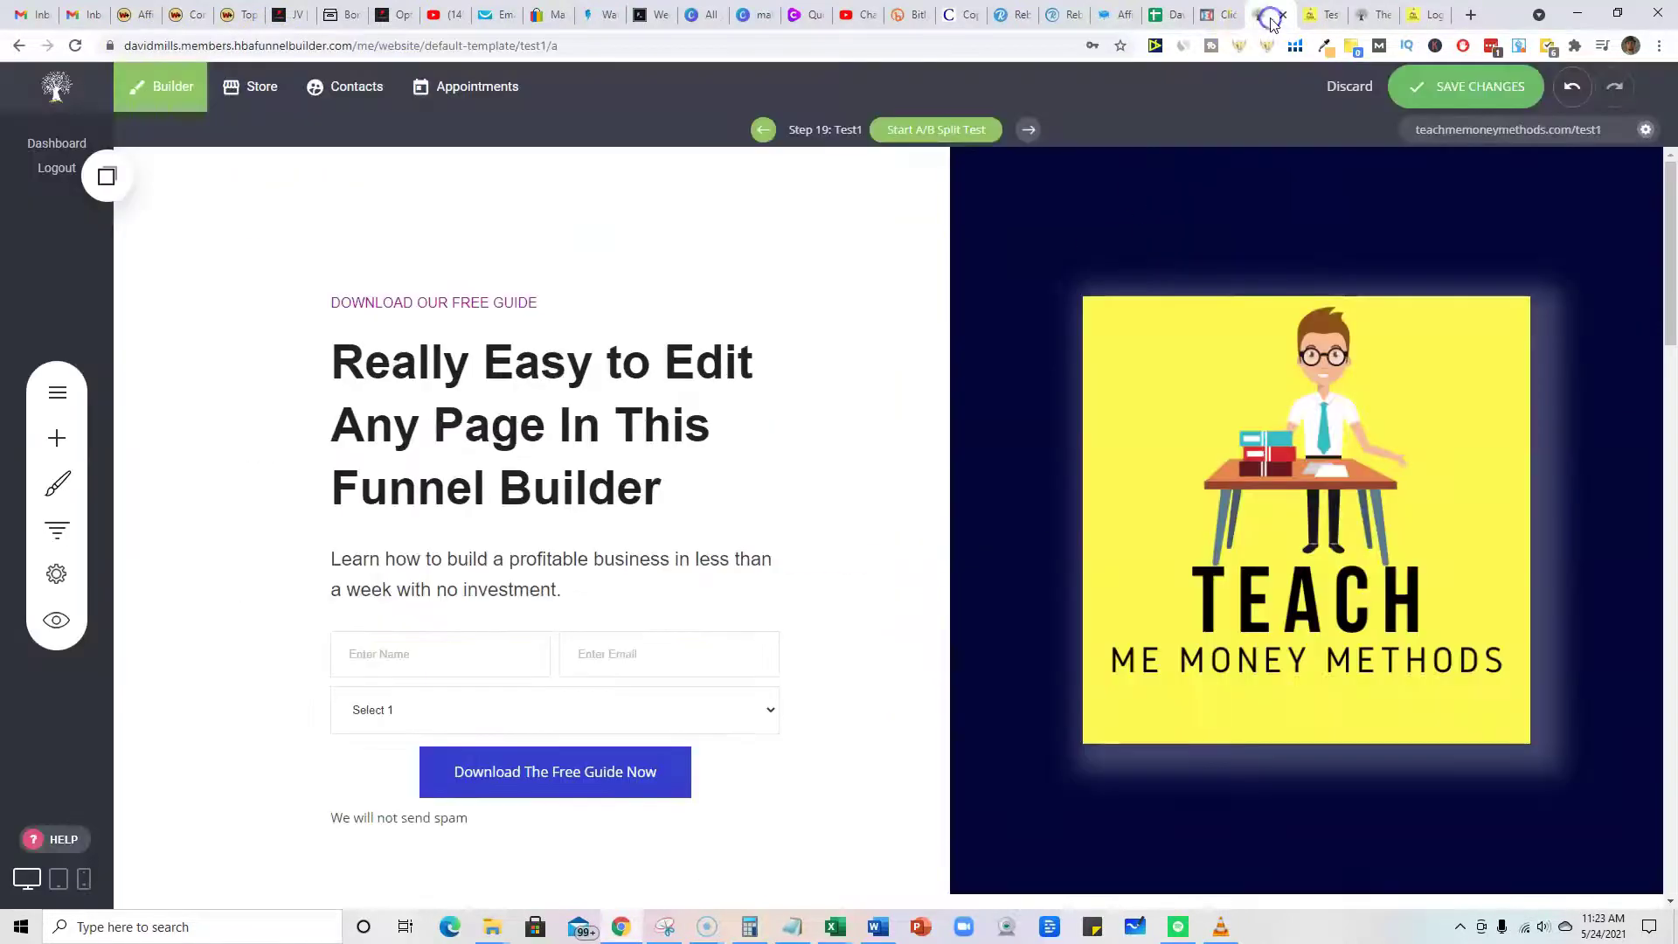
pyautogui.click(1479, 87)
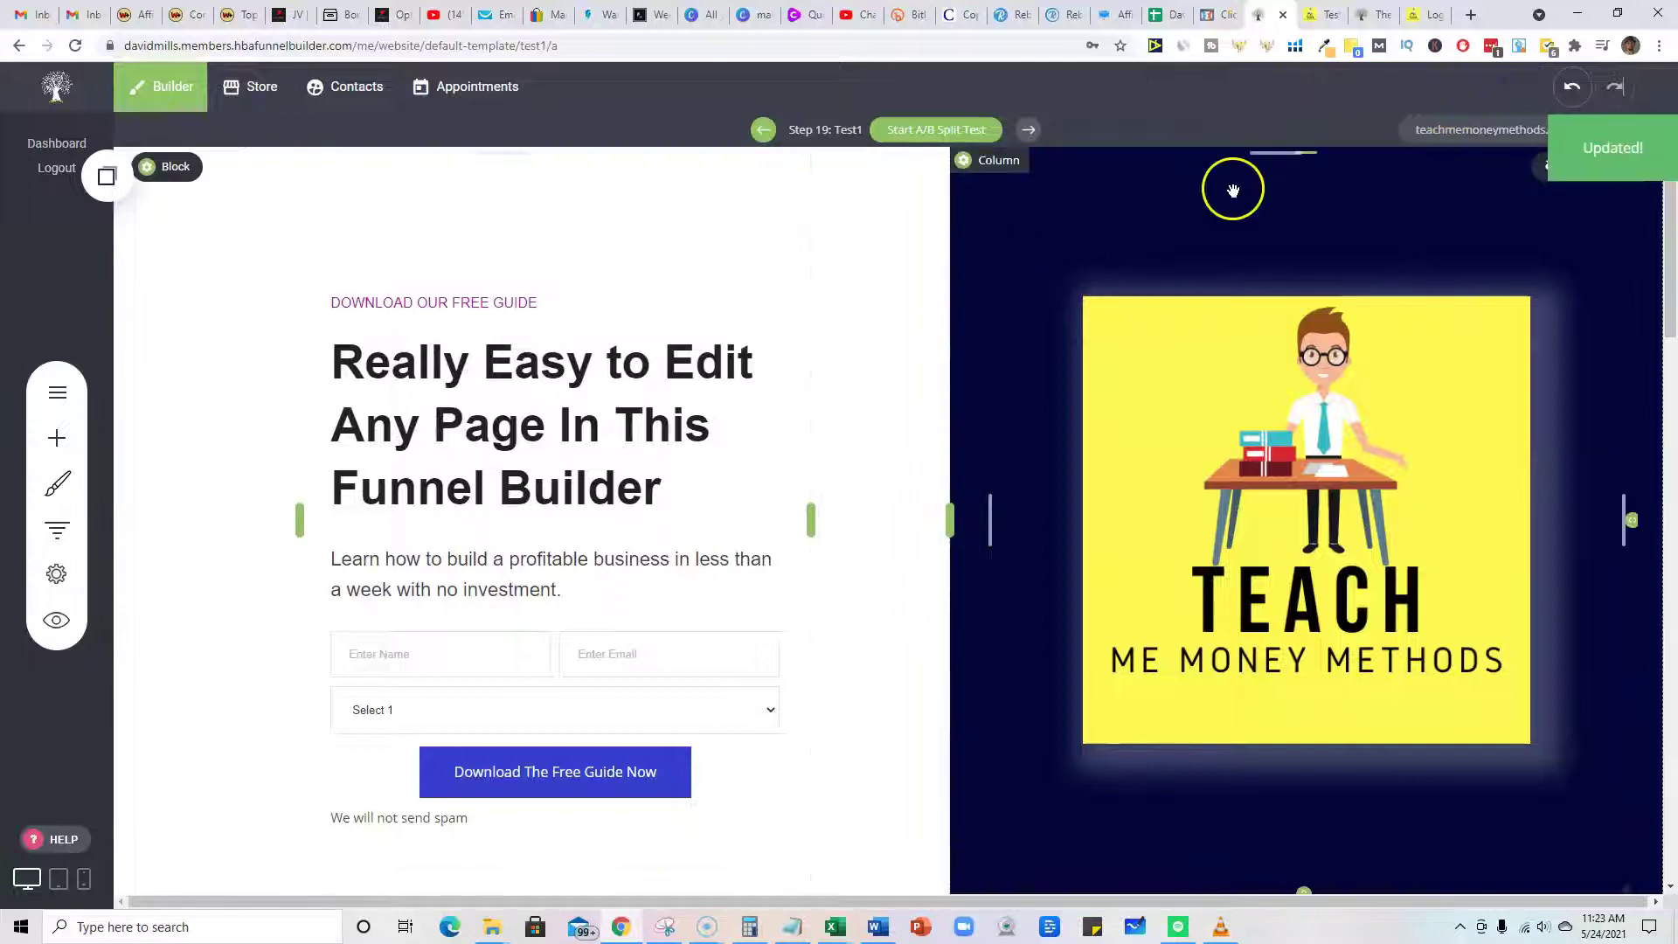
pyautogui.click(1481, 130)
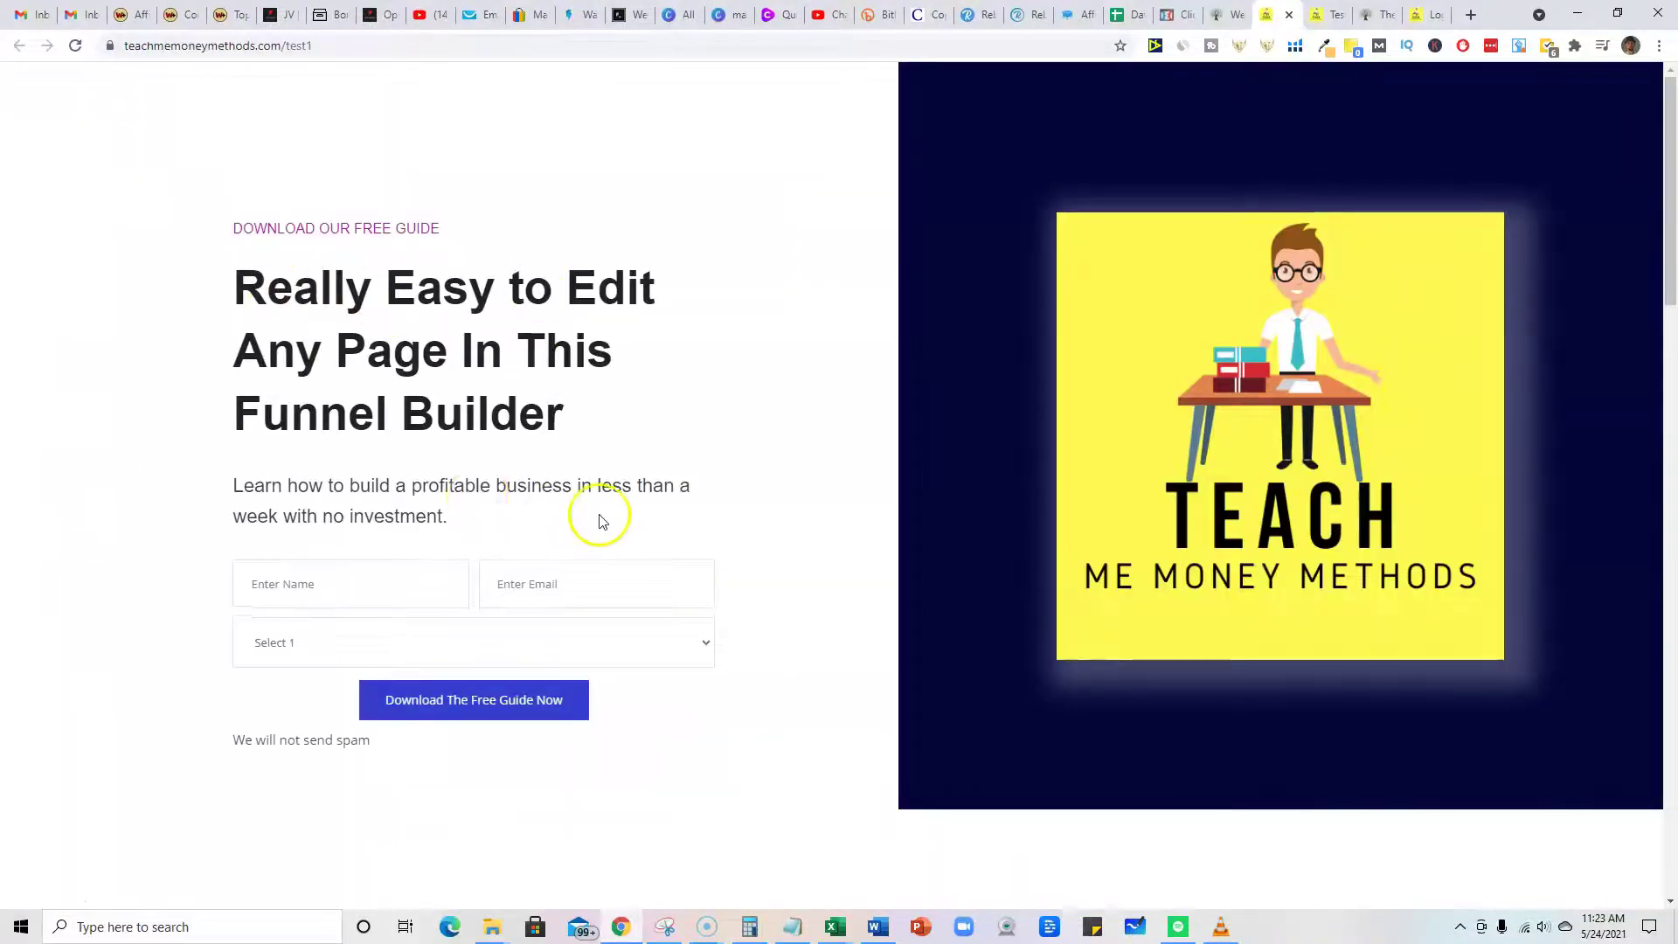
pyautogui.scroll(-6, 604, 518)
pyautogui.scroll(-5, 620, 577)
pyautogui.scroll(10, 604, 577)
pyautogui.scroll(5, 590, 577)
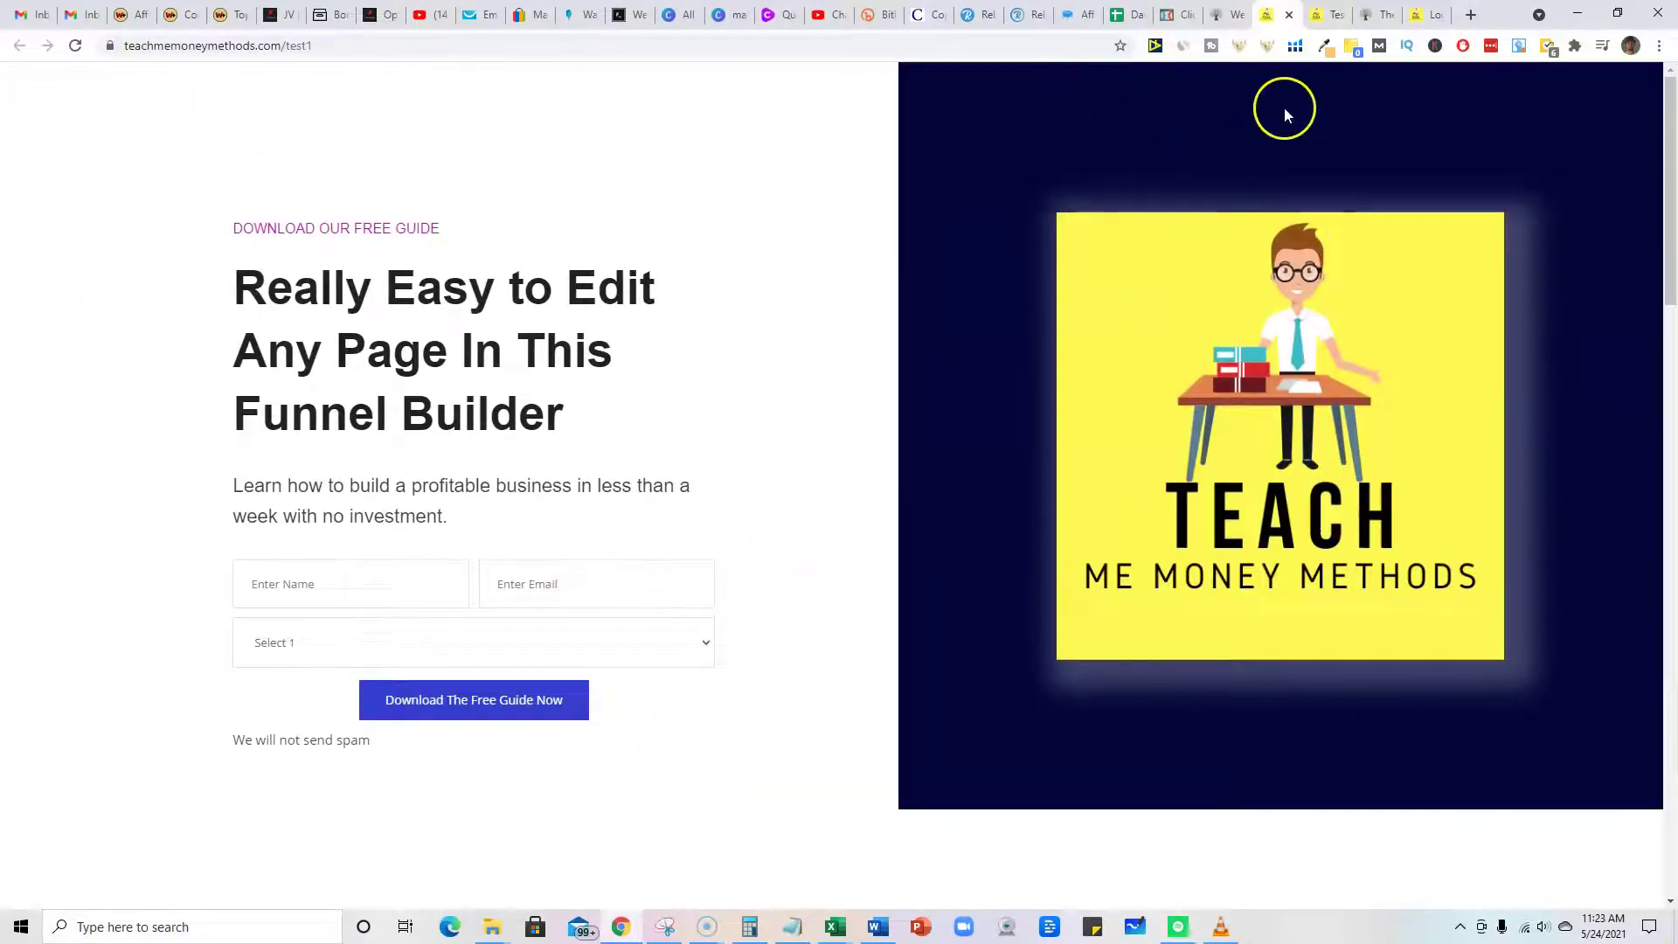
pyautogui.click(1318, 185)
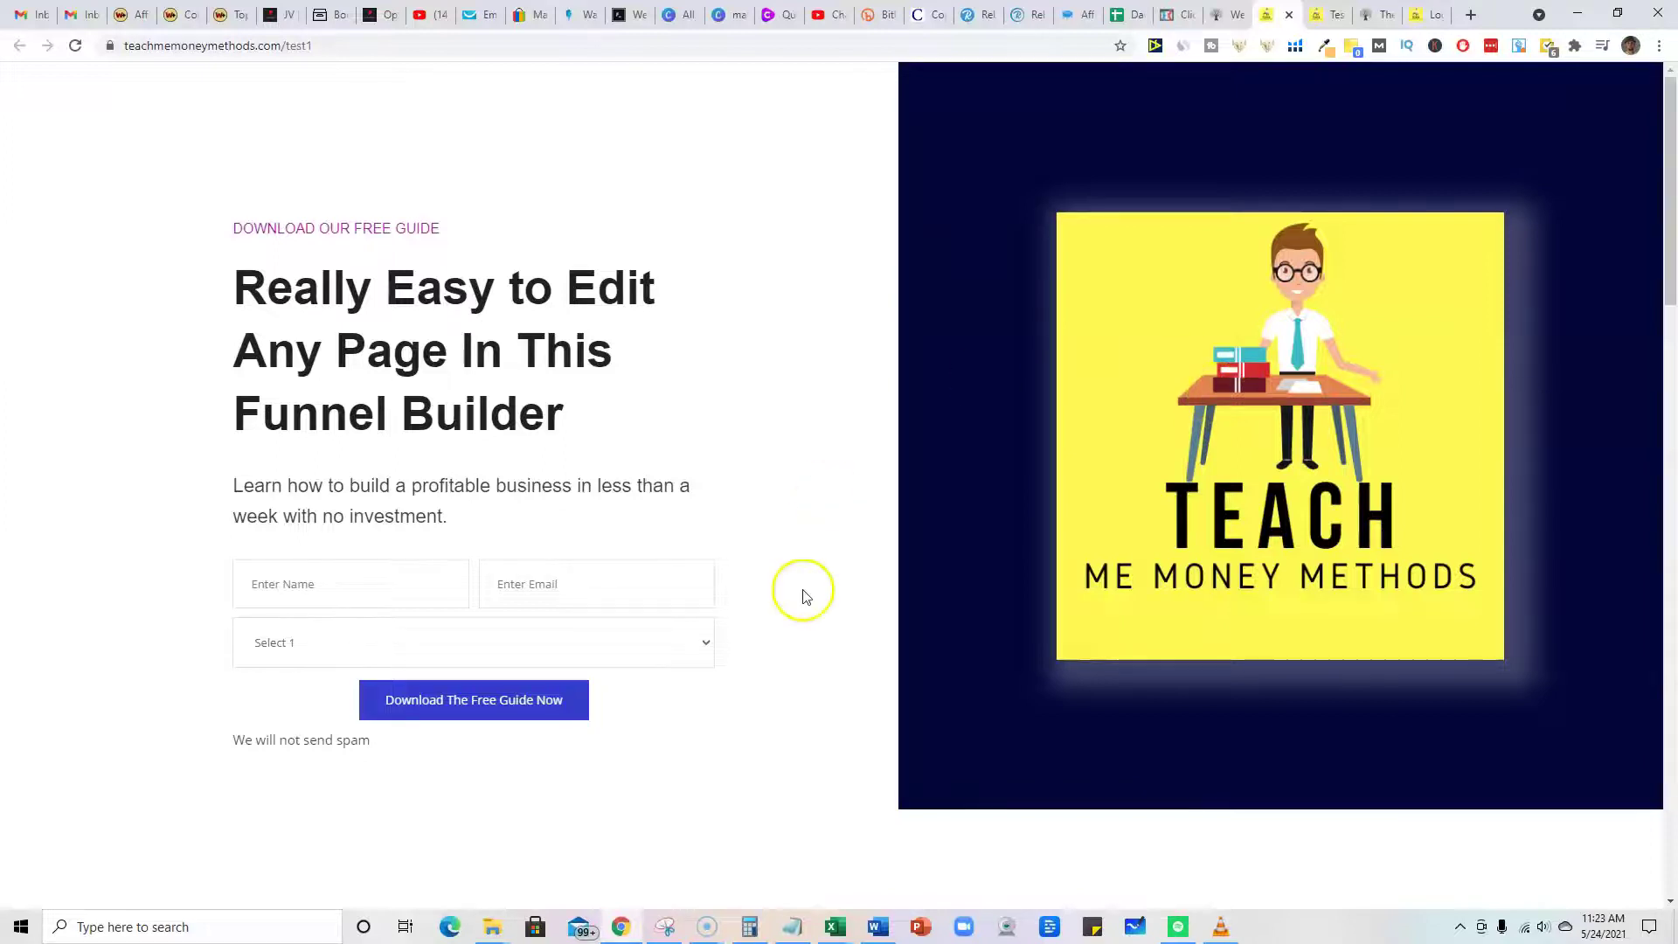
# - Bring up the Word notes document to write the three >>> signup step paragraphs
pyautogui.click(877, 929)
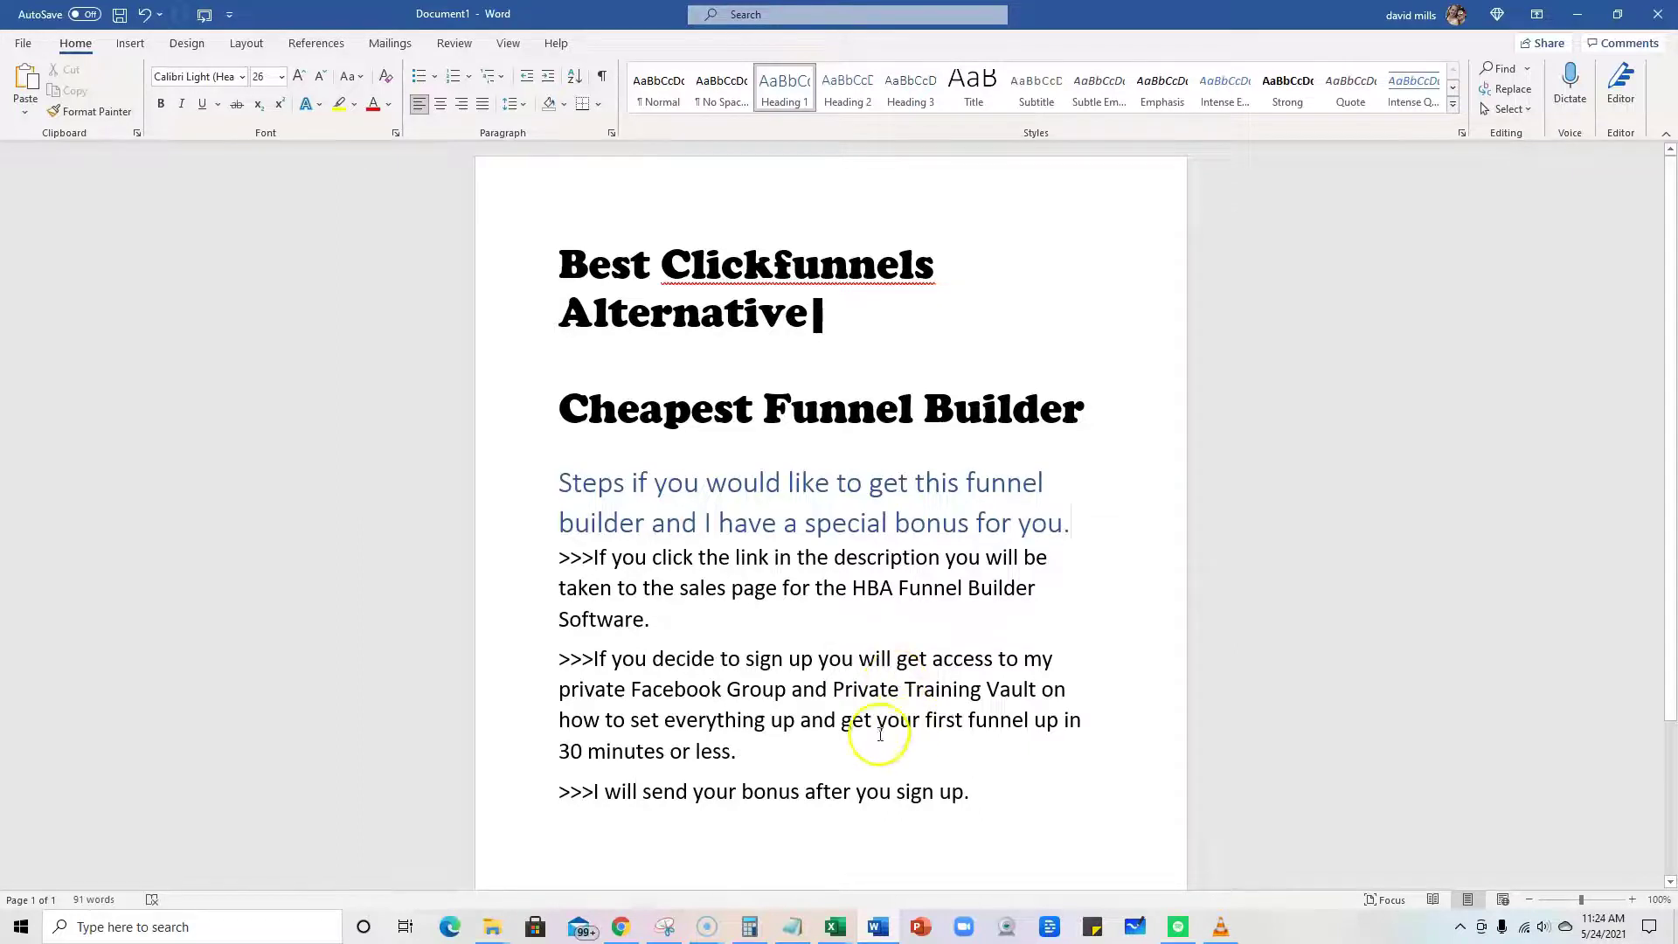
# - Look over the $25/month HBA Funnel Builder Seamless Docs order form, then return to the Test1 editor
pyautogui.click(619, 928)
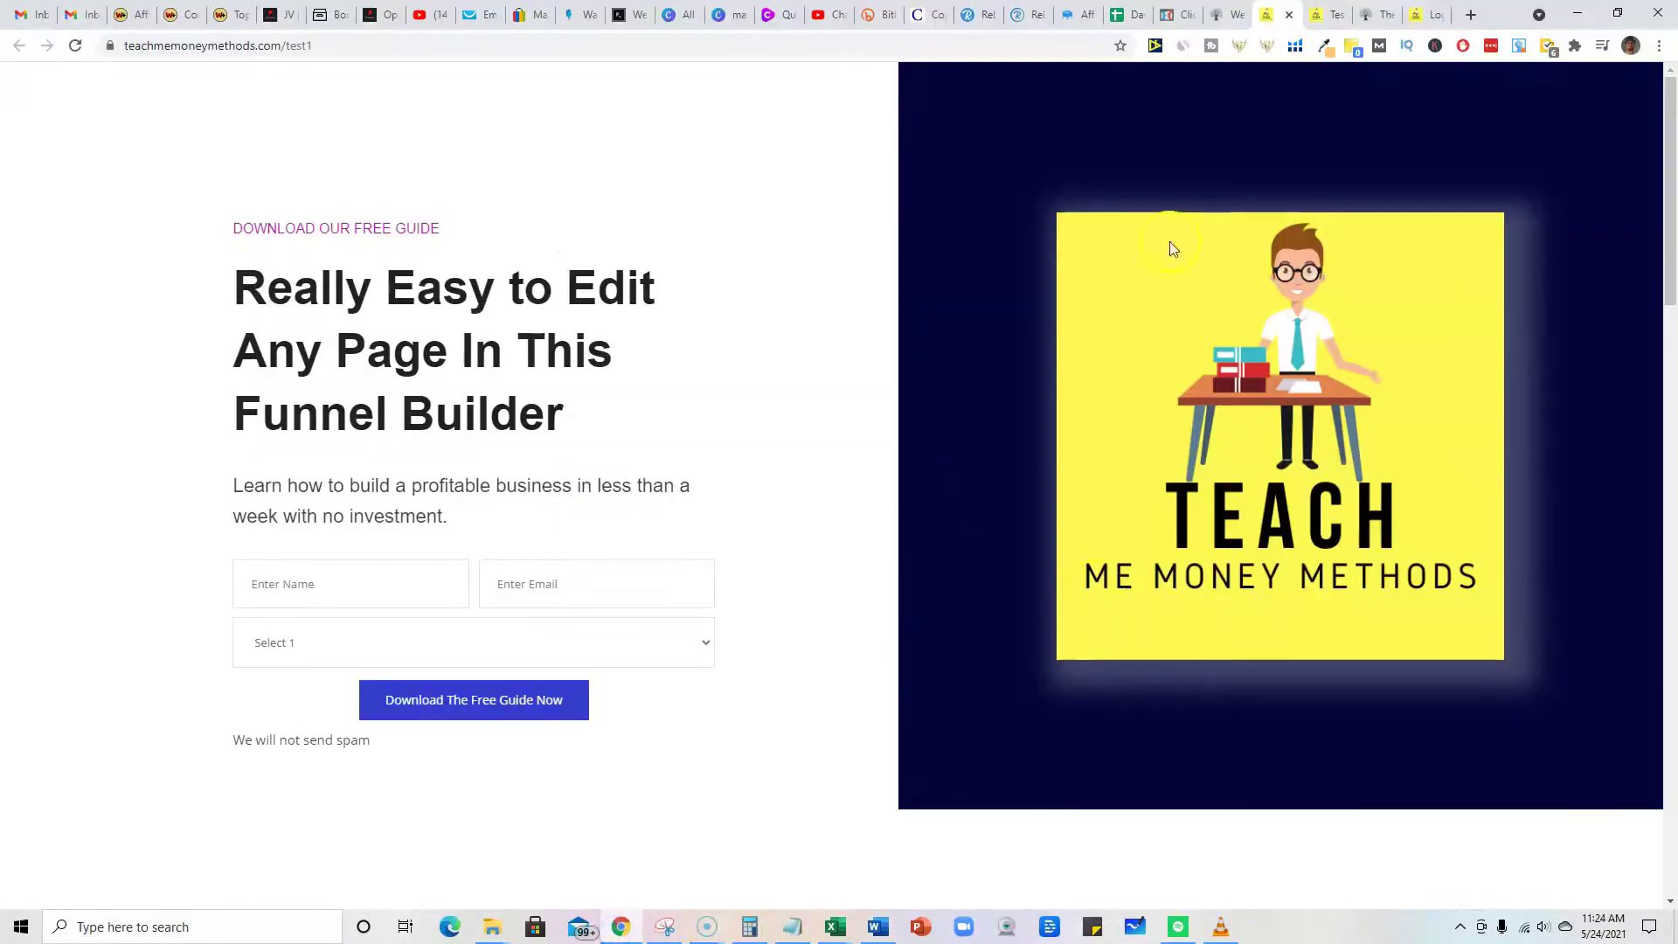
pyautogui.click(1363, 16)
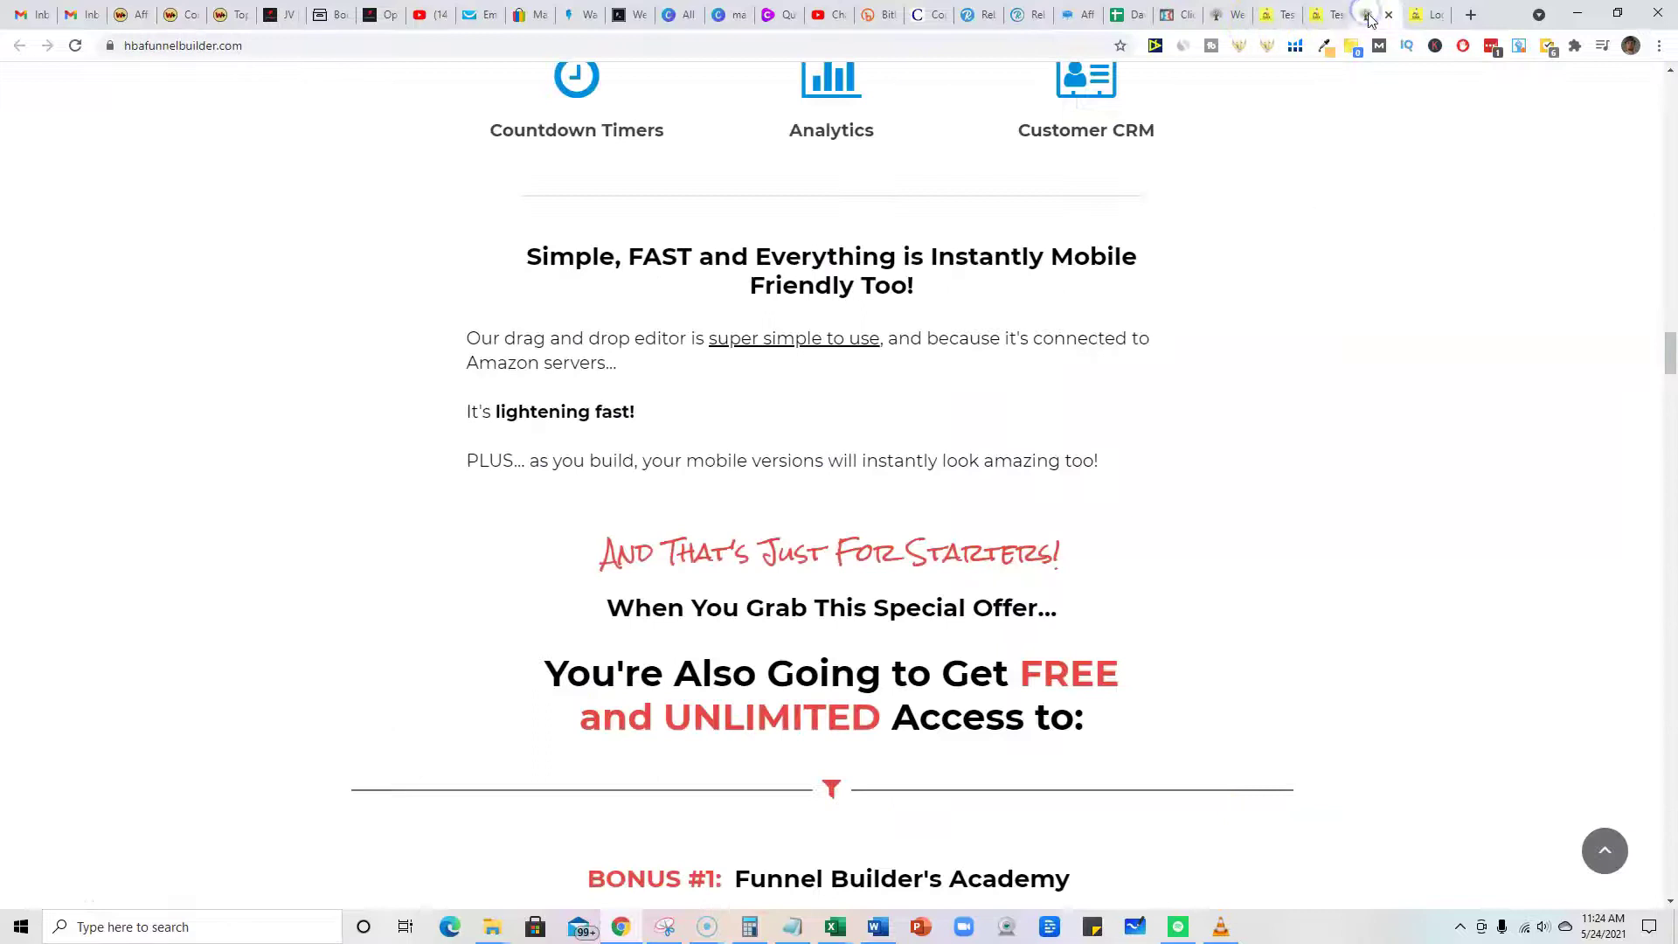
pyautogui.scroll(4, 1322, 453)
pyautogui.moveTo(1667, 317)
pyautogui.mouseDown()
pyautogui.moveTo(1668, 17)
pyautogui.moveTo(1667, 138)
pyautogui.mouseUp()
pyautogui.scroll(3, 1103, 396)
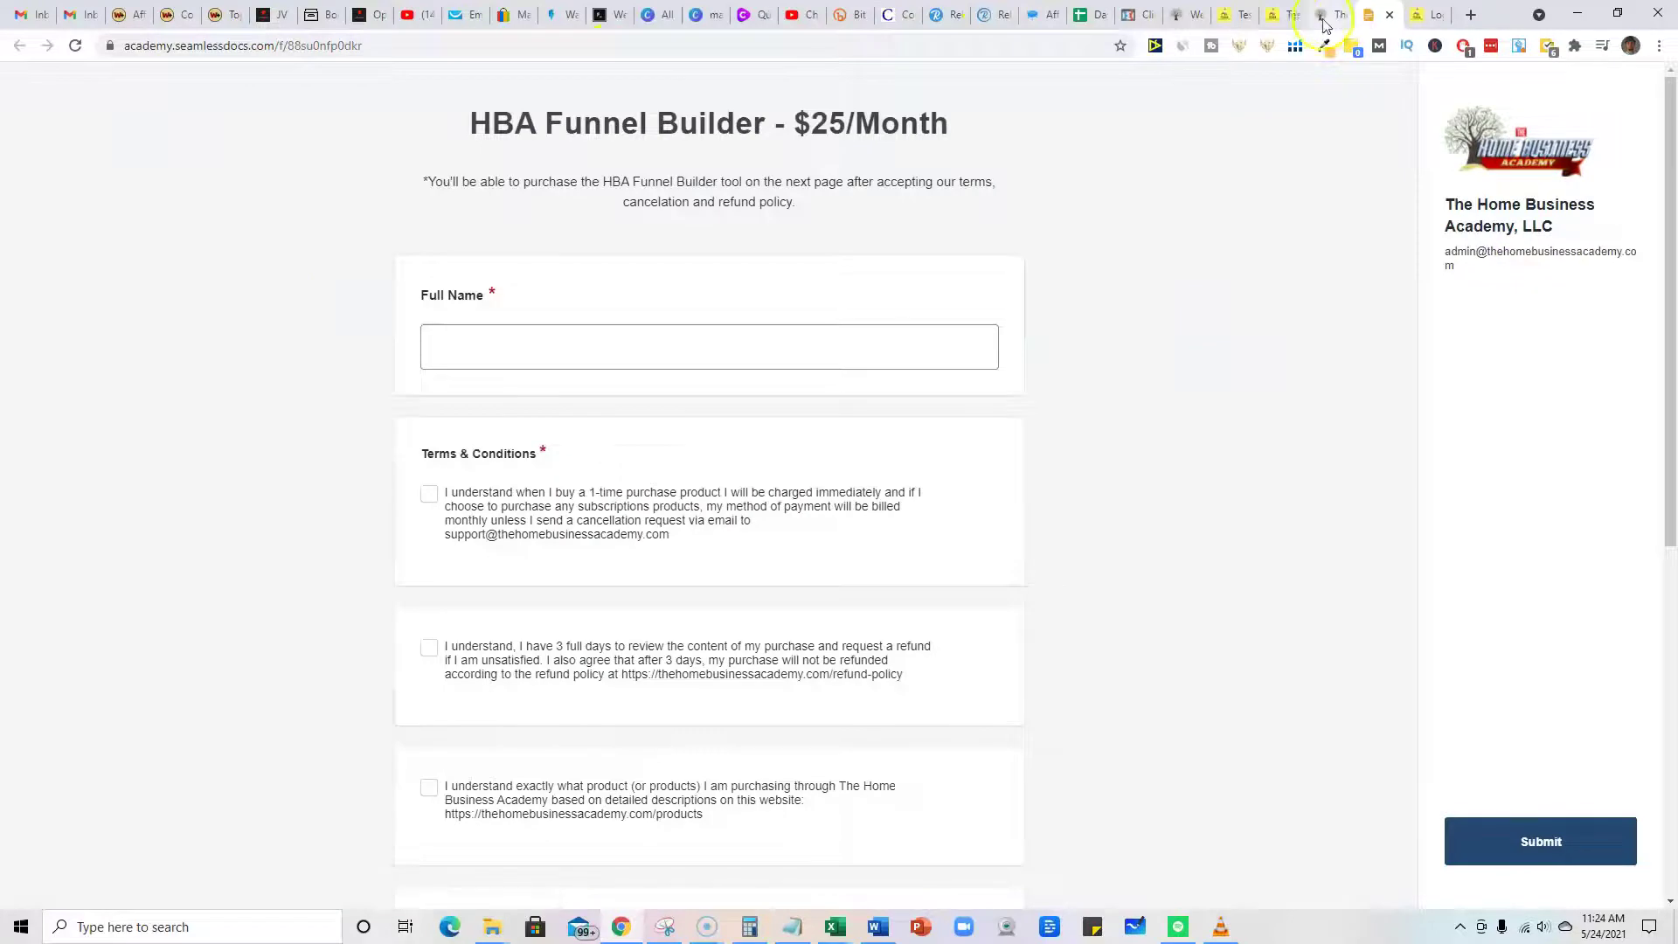
pyautogui.scroll(-2, 545, 577)
pyautogui.scroll(-1, 543, 656)
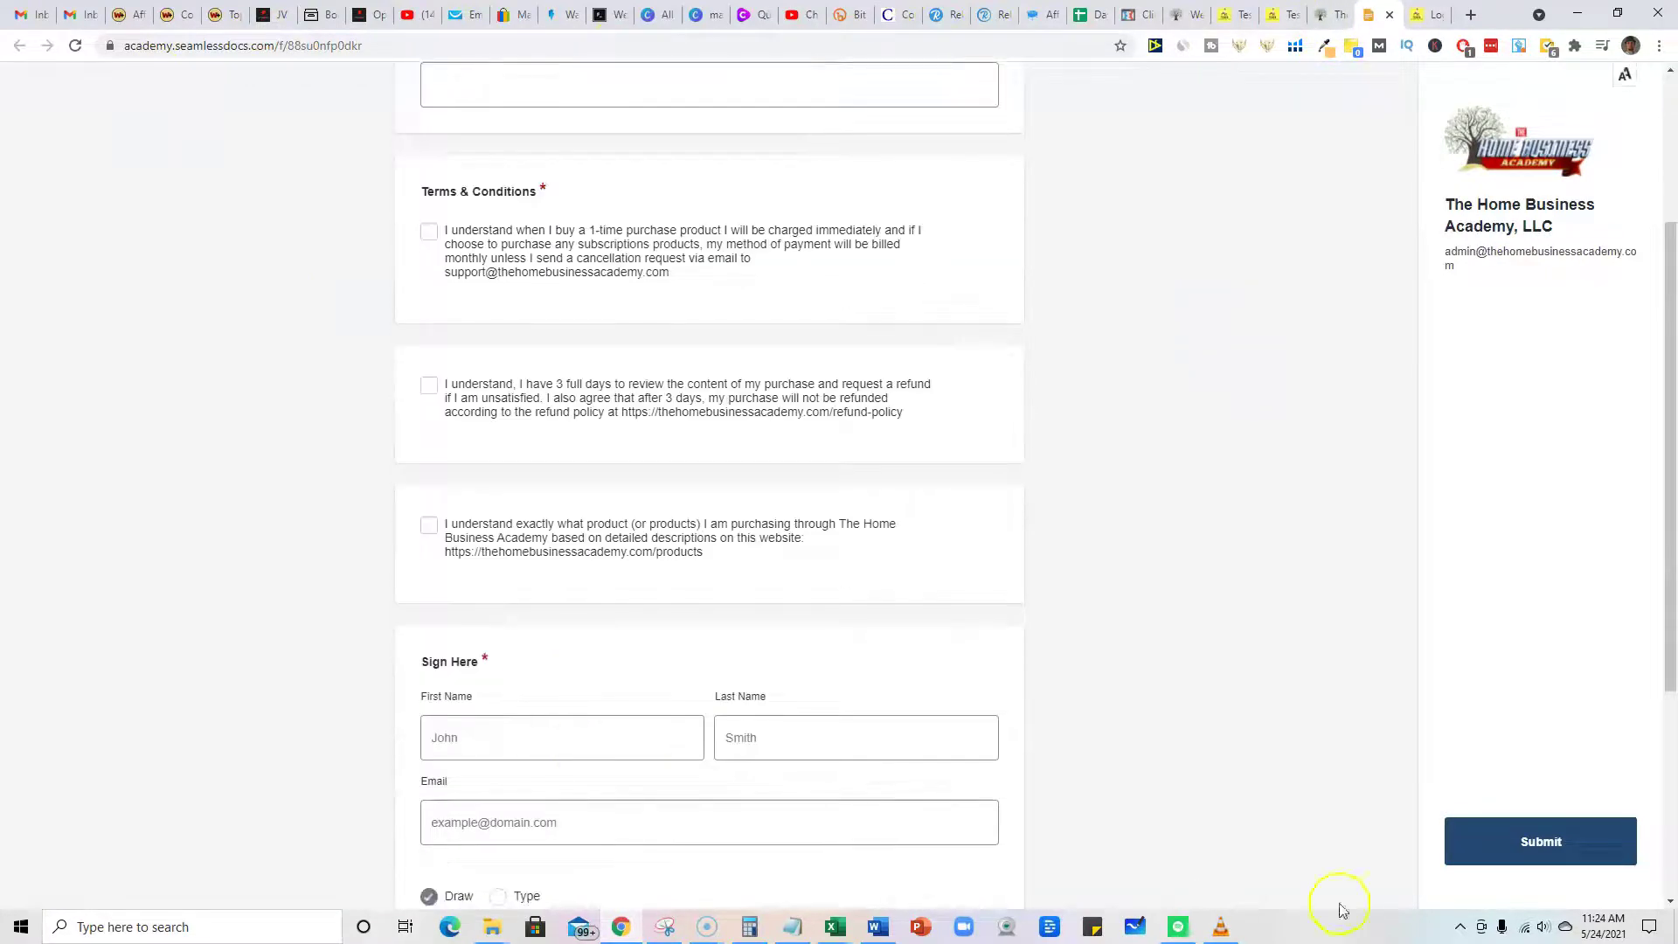
pyautogui.scroll(3, 1612, 849)
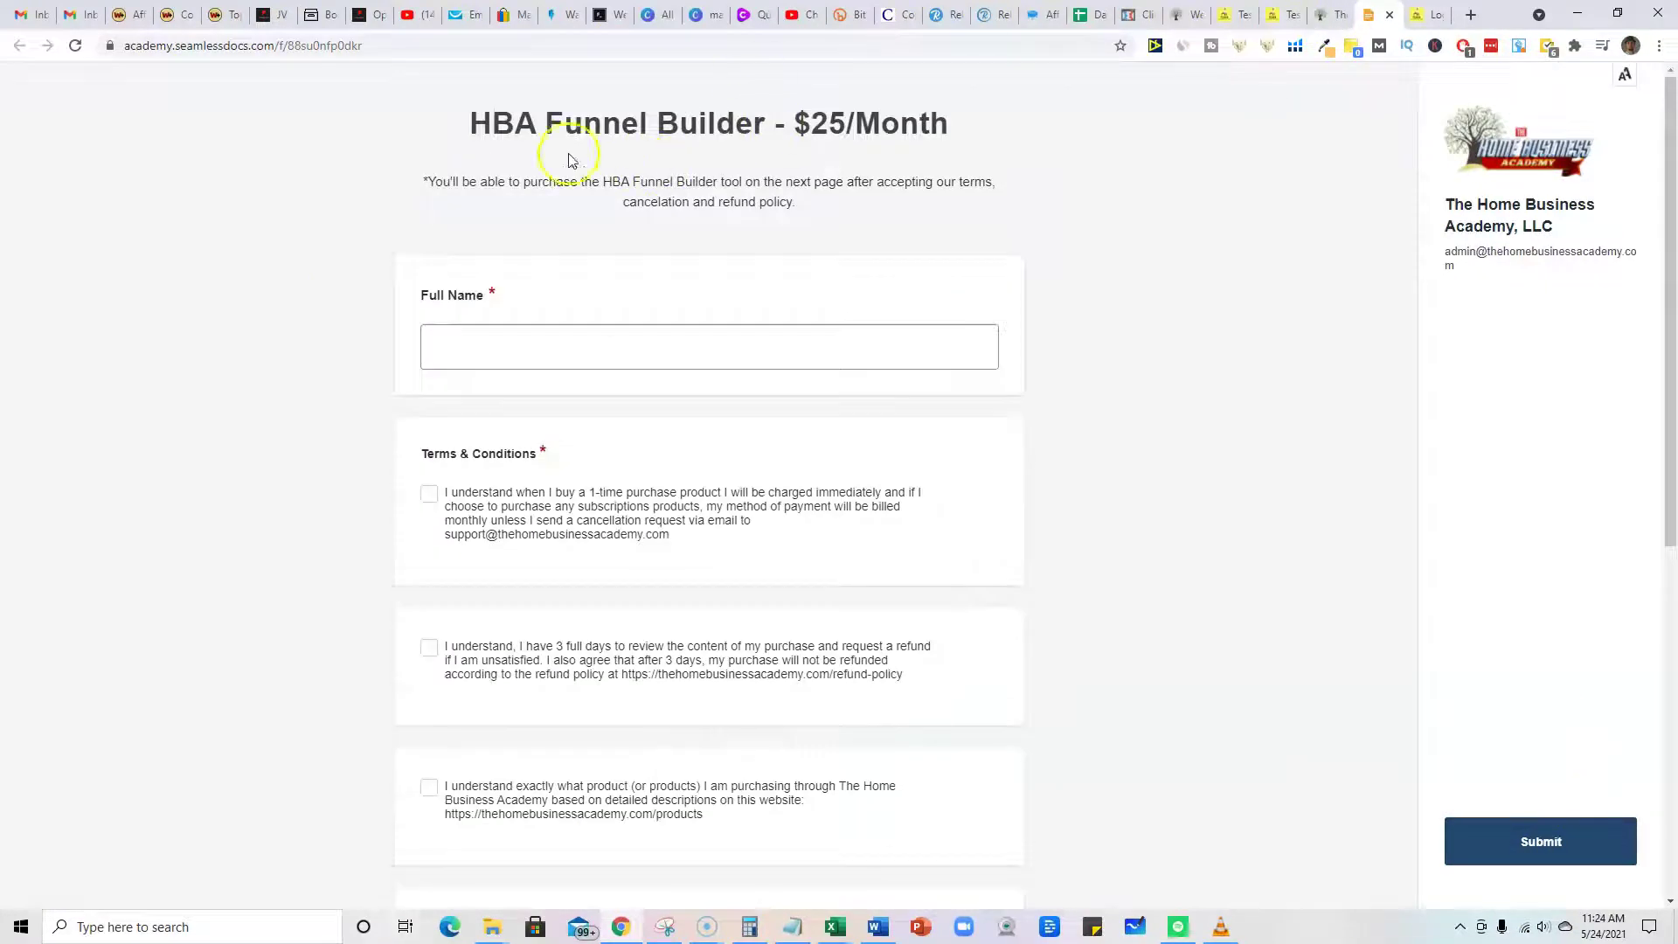
pyautogui.moveTo(470, 123); pyautogui.dragTo(911, 149)
pyautogui.click(1144, 110)
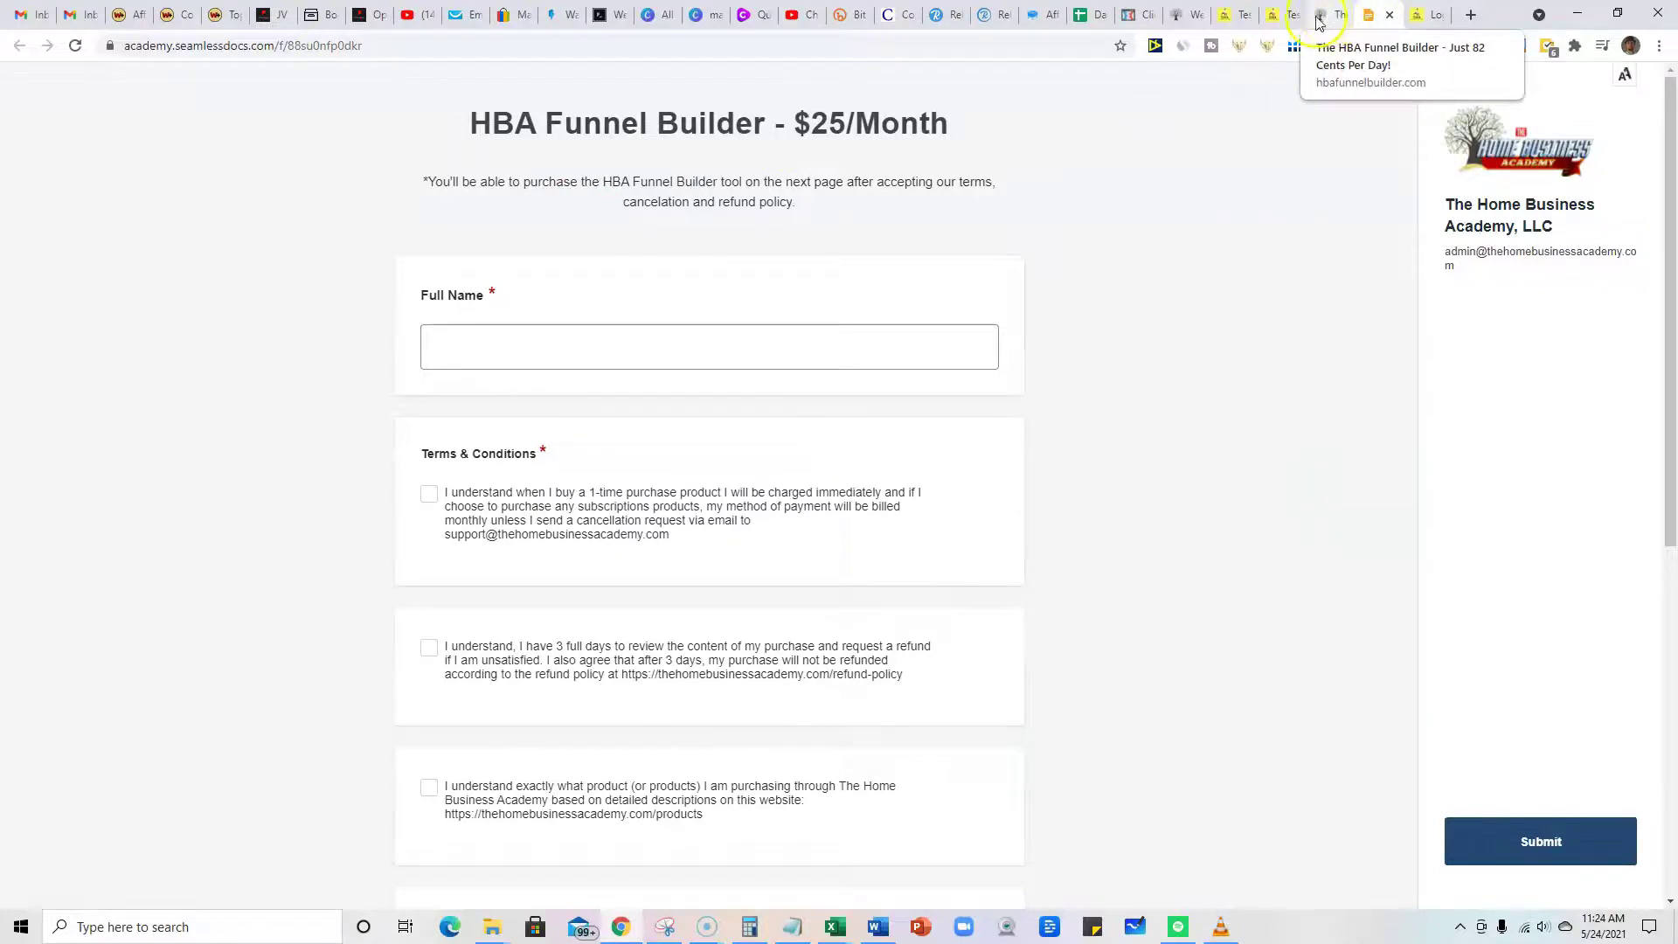
pyautogui.click(1180, 15)
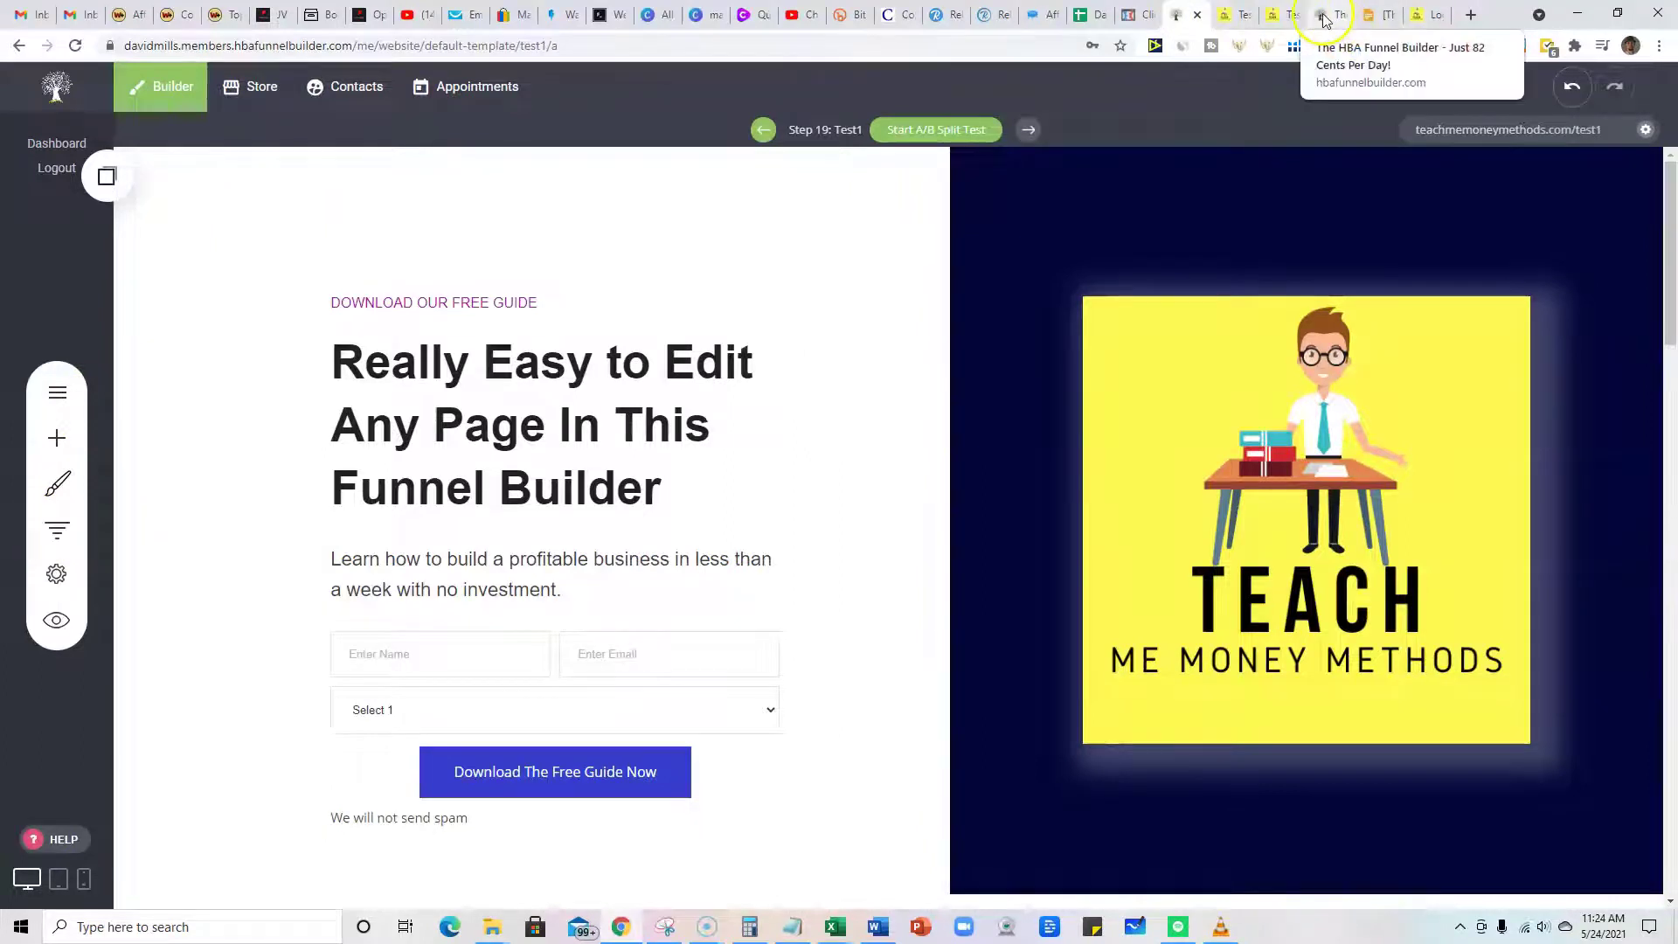
# - Open step 9, 'HBA David Mills Bonus Training Home Page', from the Funnel Controls steps list
pyautogui.click(1365, 16)
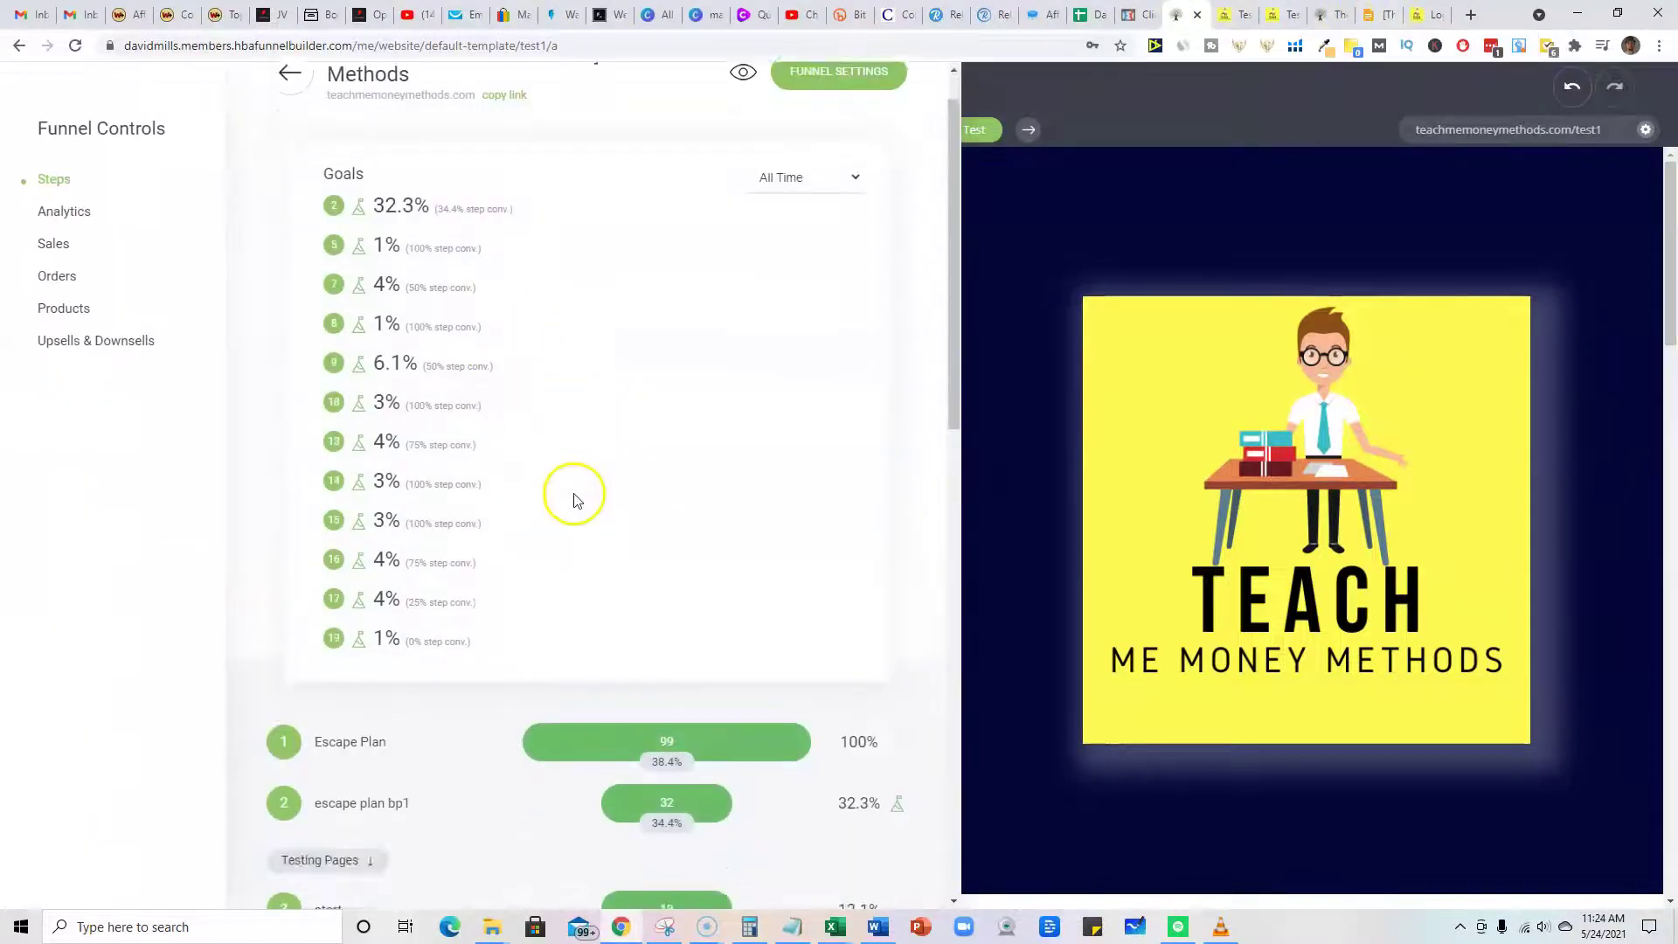
pyautogui.scroll(-5, 577, 499)
pyautogui.scroll(-3, 577, 499)
pyautogui.scroll(-3, 407, 393)
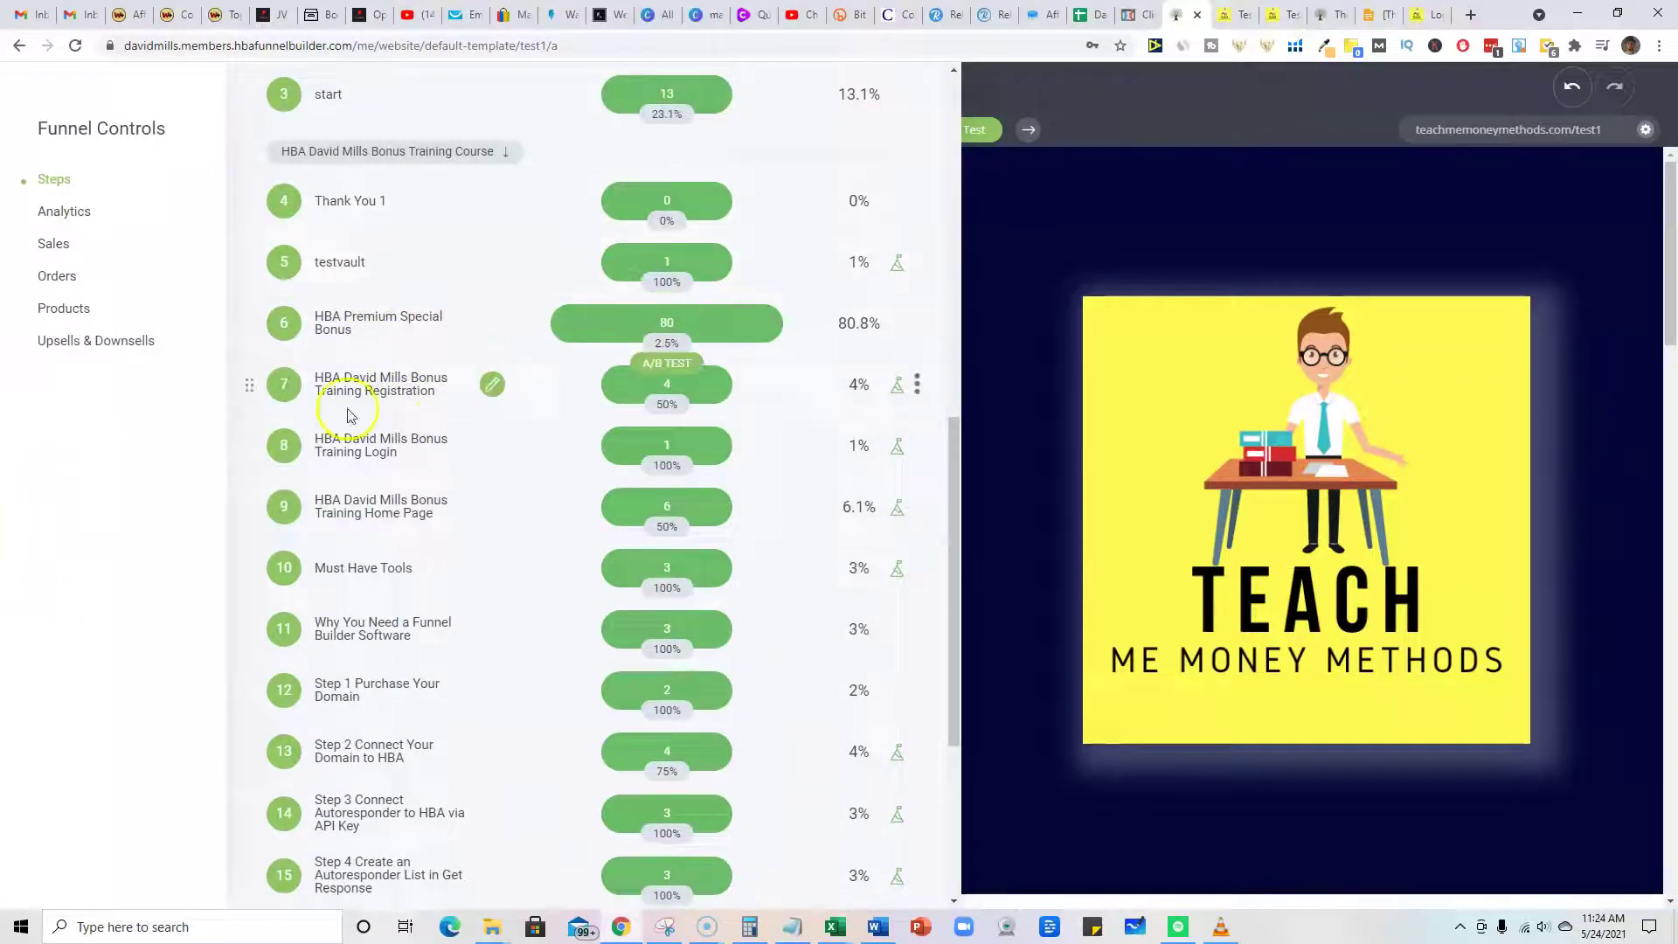
pyautogui.scroll(-2, 394, 708)
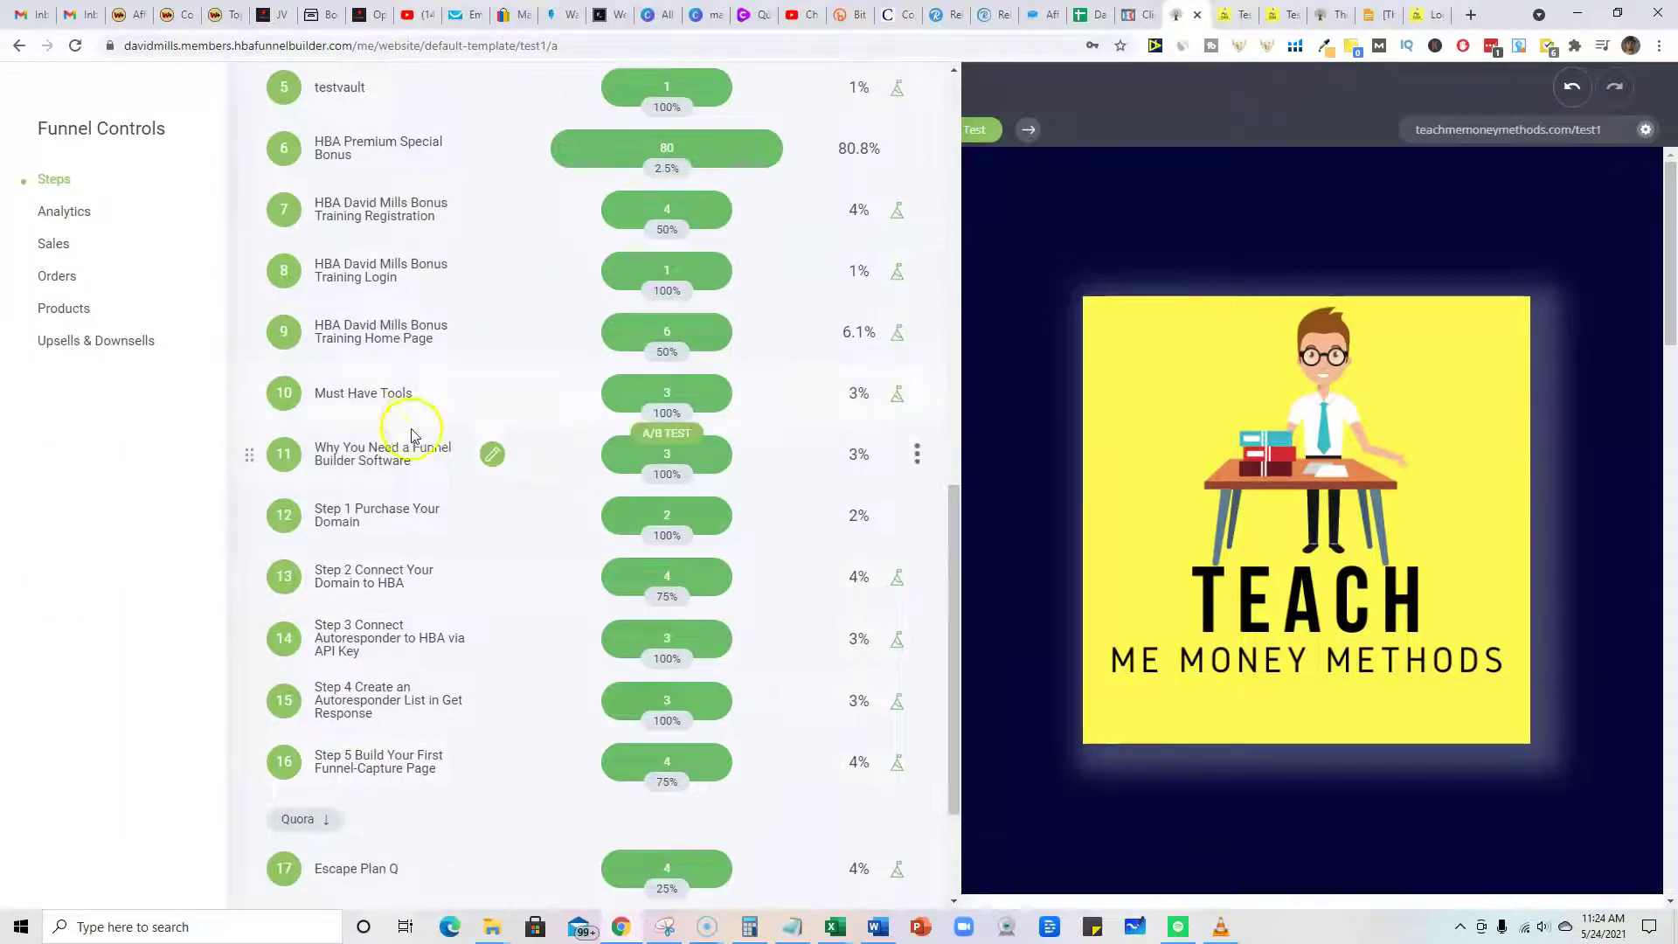
pyautogui.moveTo(380, 506)
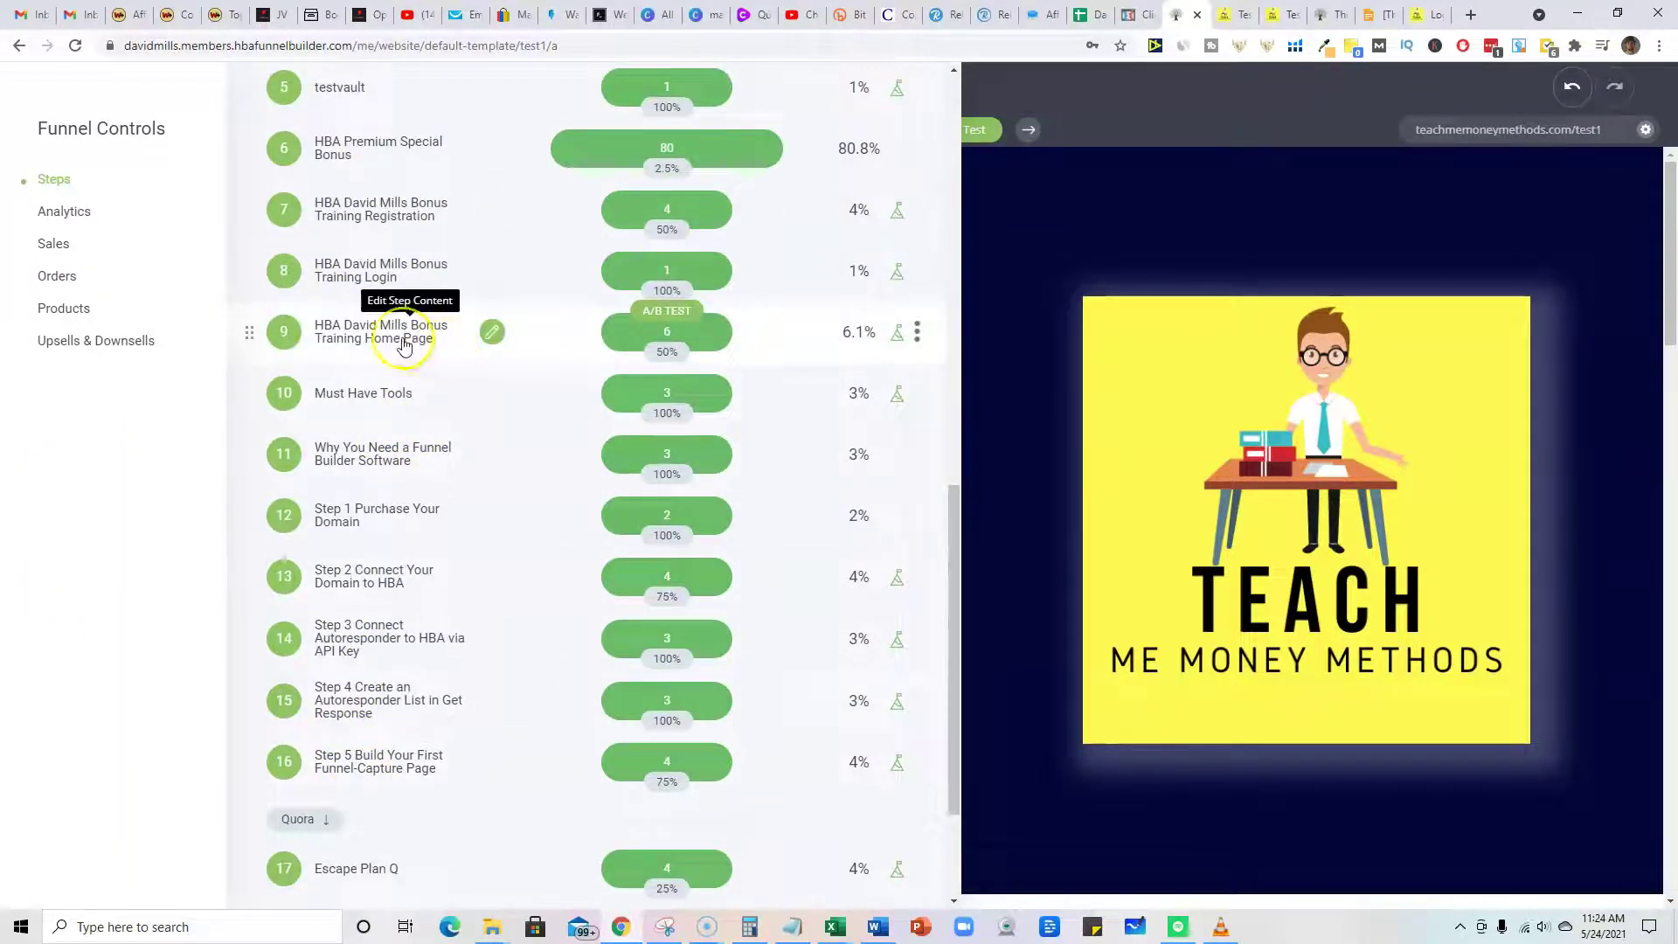
pyautogui.click(406, 343)
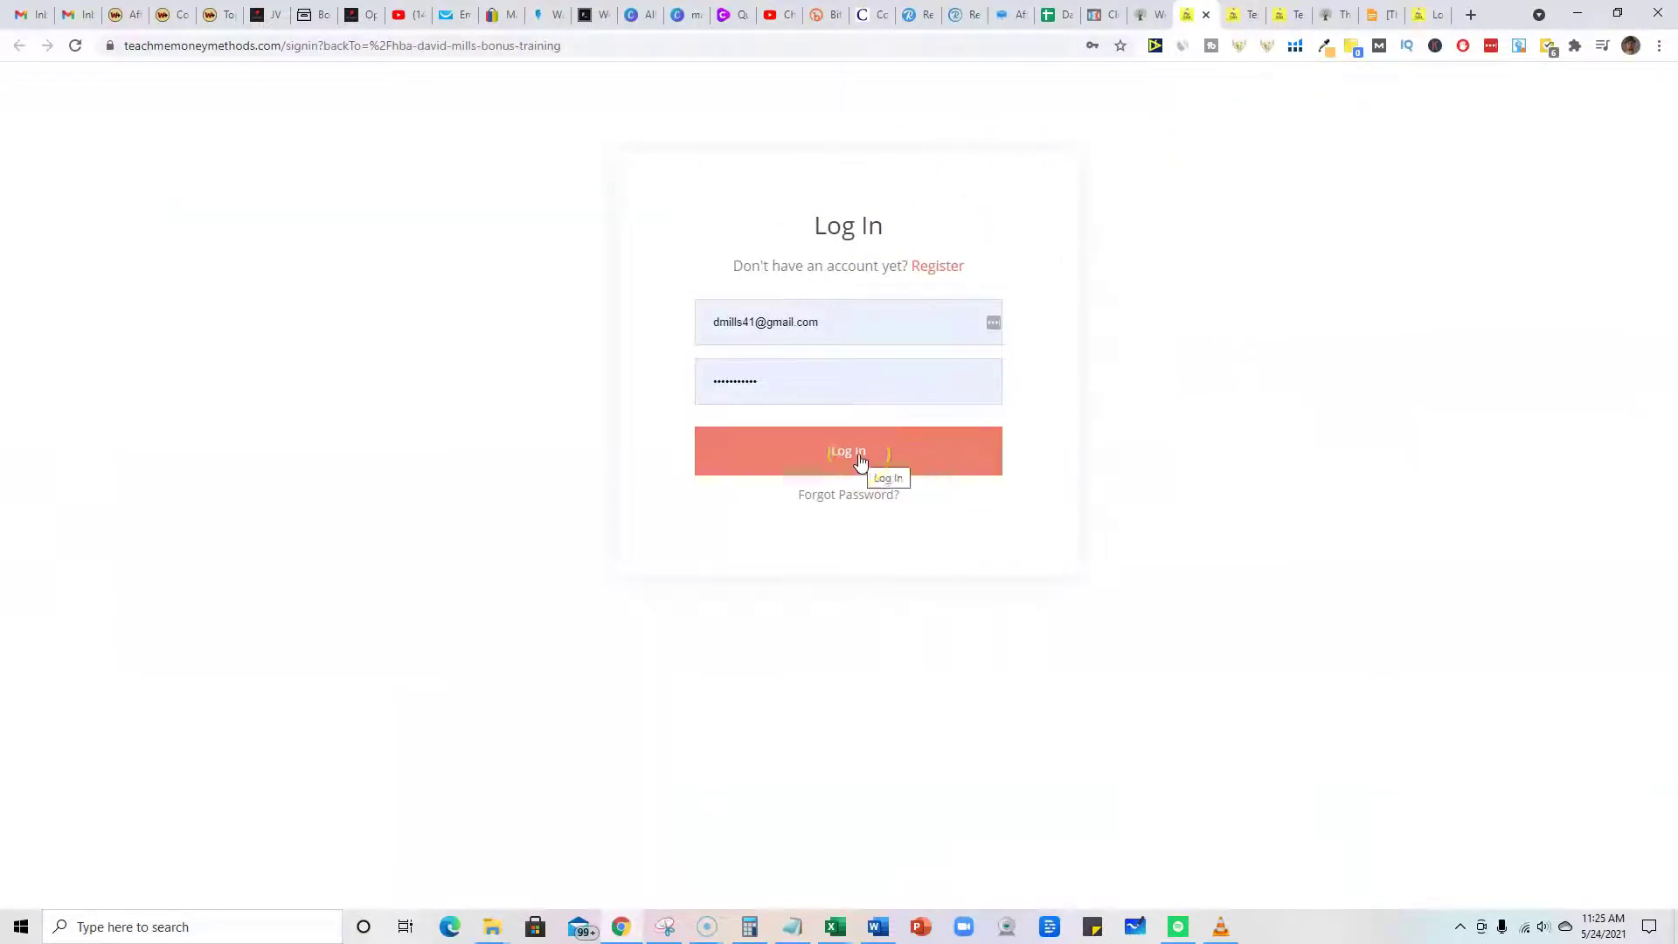
# - Log in to the Teach Me Money Methods members' area with the saved email and password
pyautogui.click(919, 456)
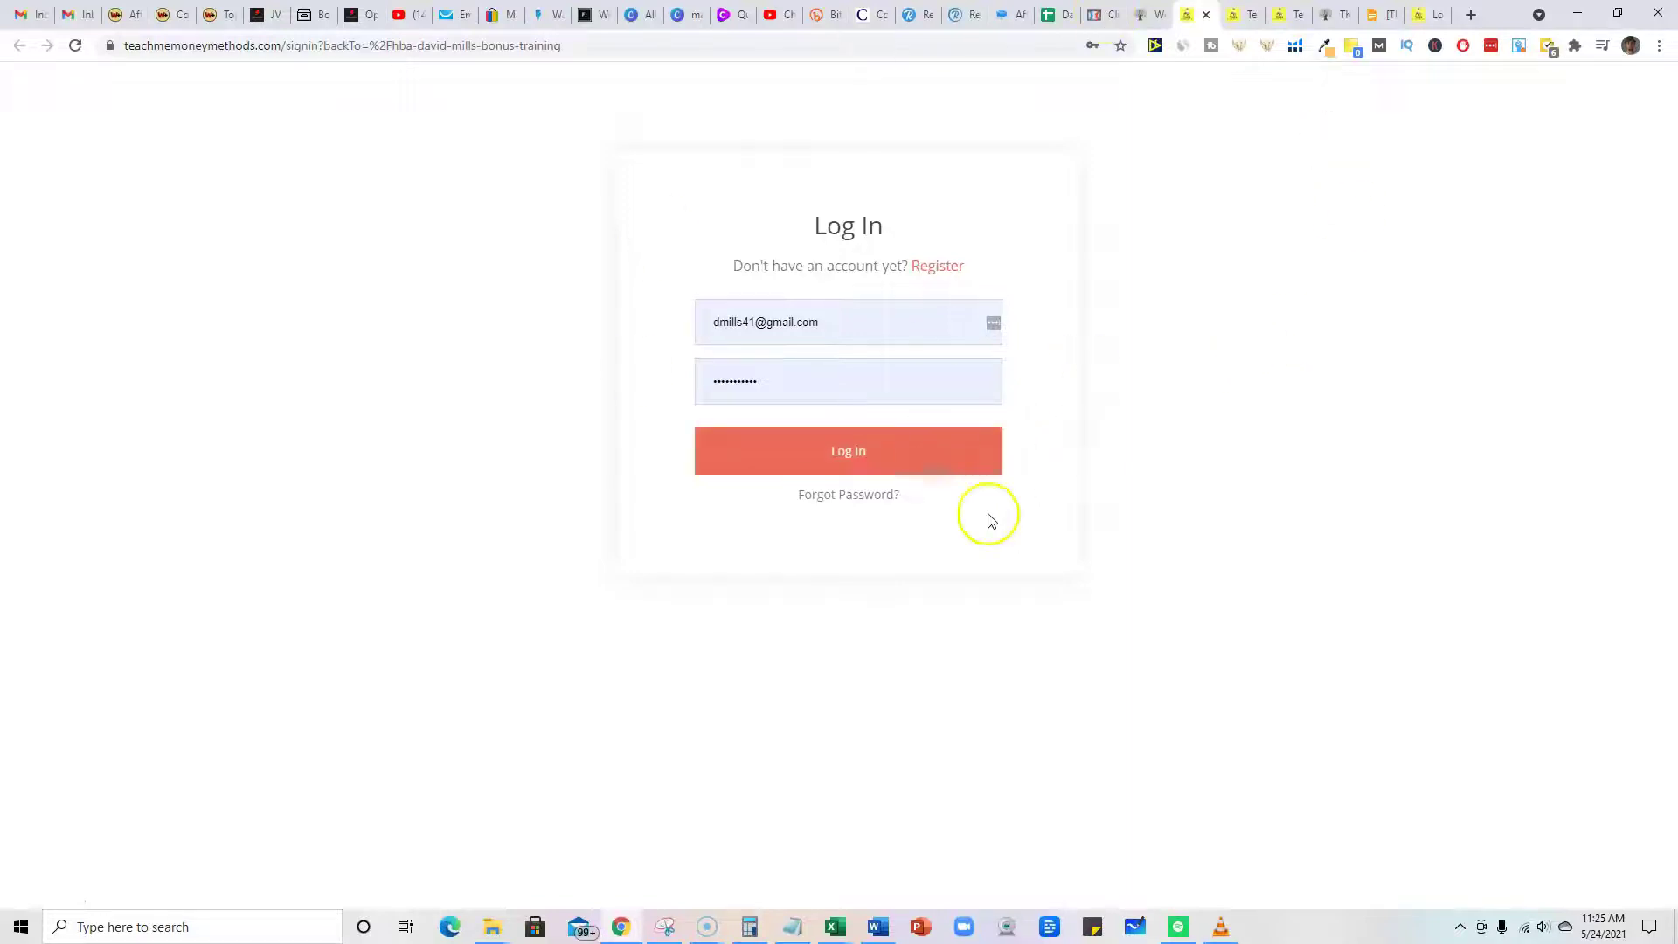
pyautogui.click(859, 456)
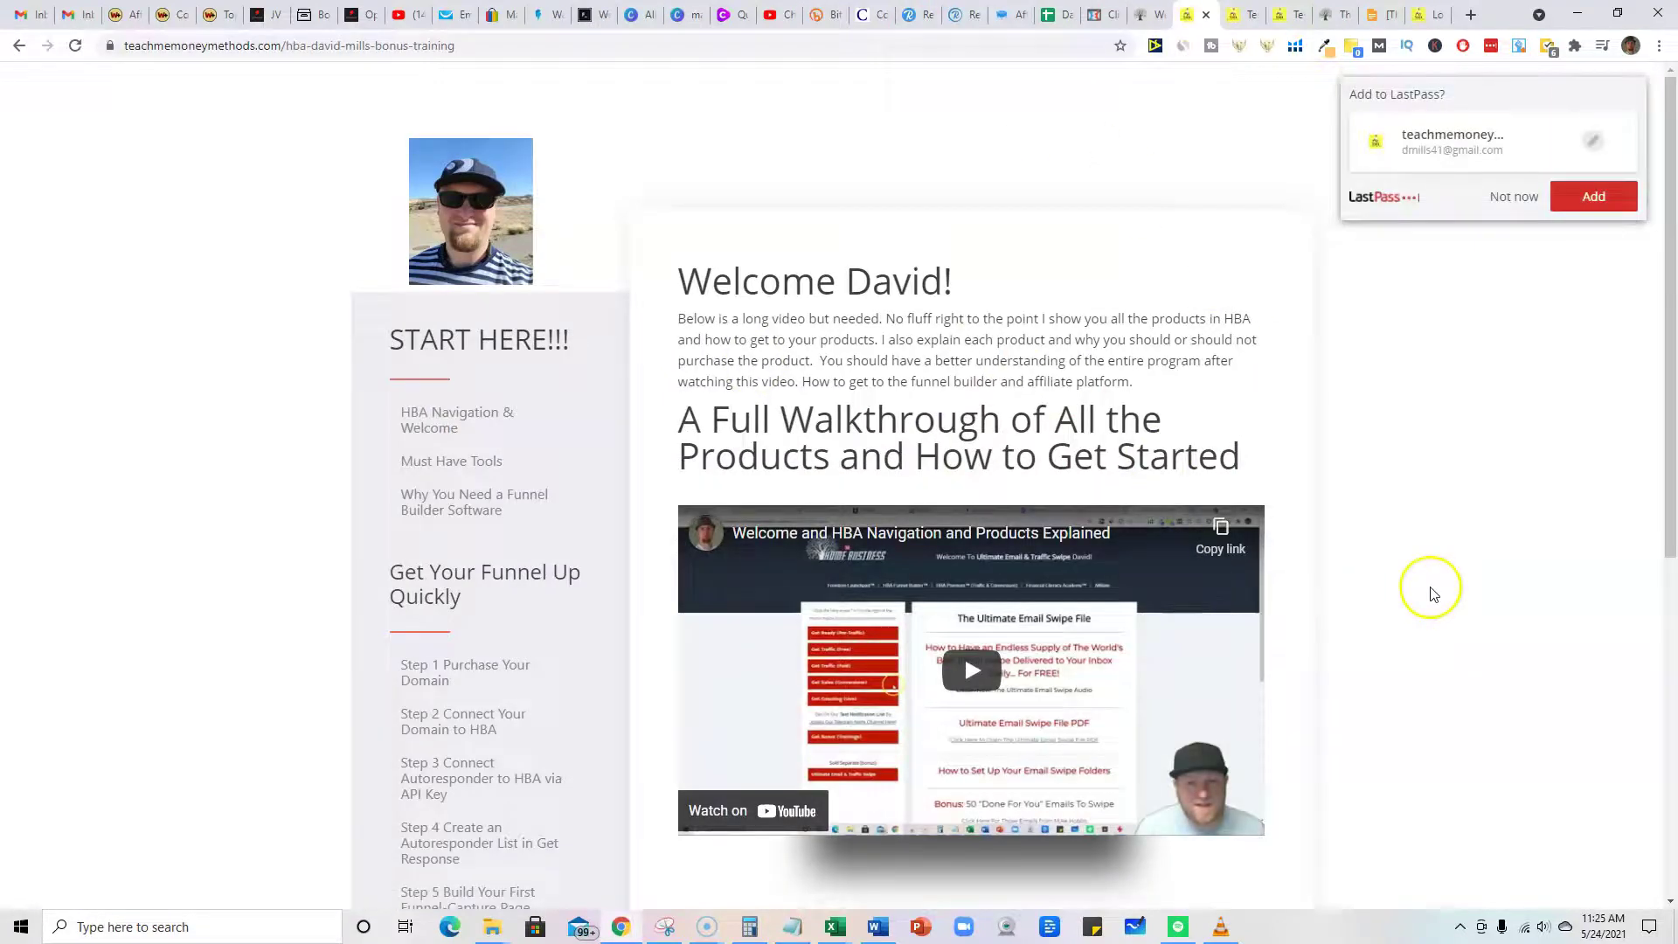
# - Dismiss the LastPass prompt and open the Must Have Tools lesson from the sidebar
pyautogui.click(1511, 197)
pyautogui.scroll(-3, 1226, 551)
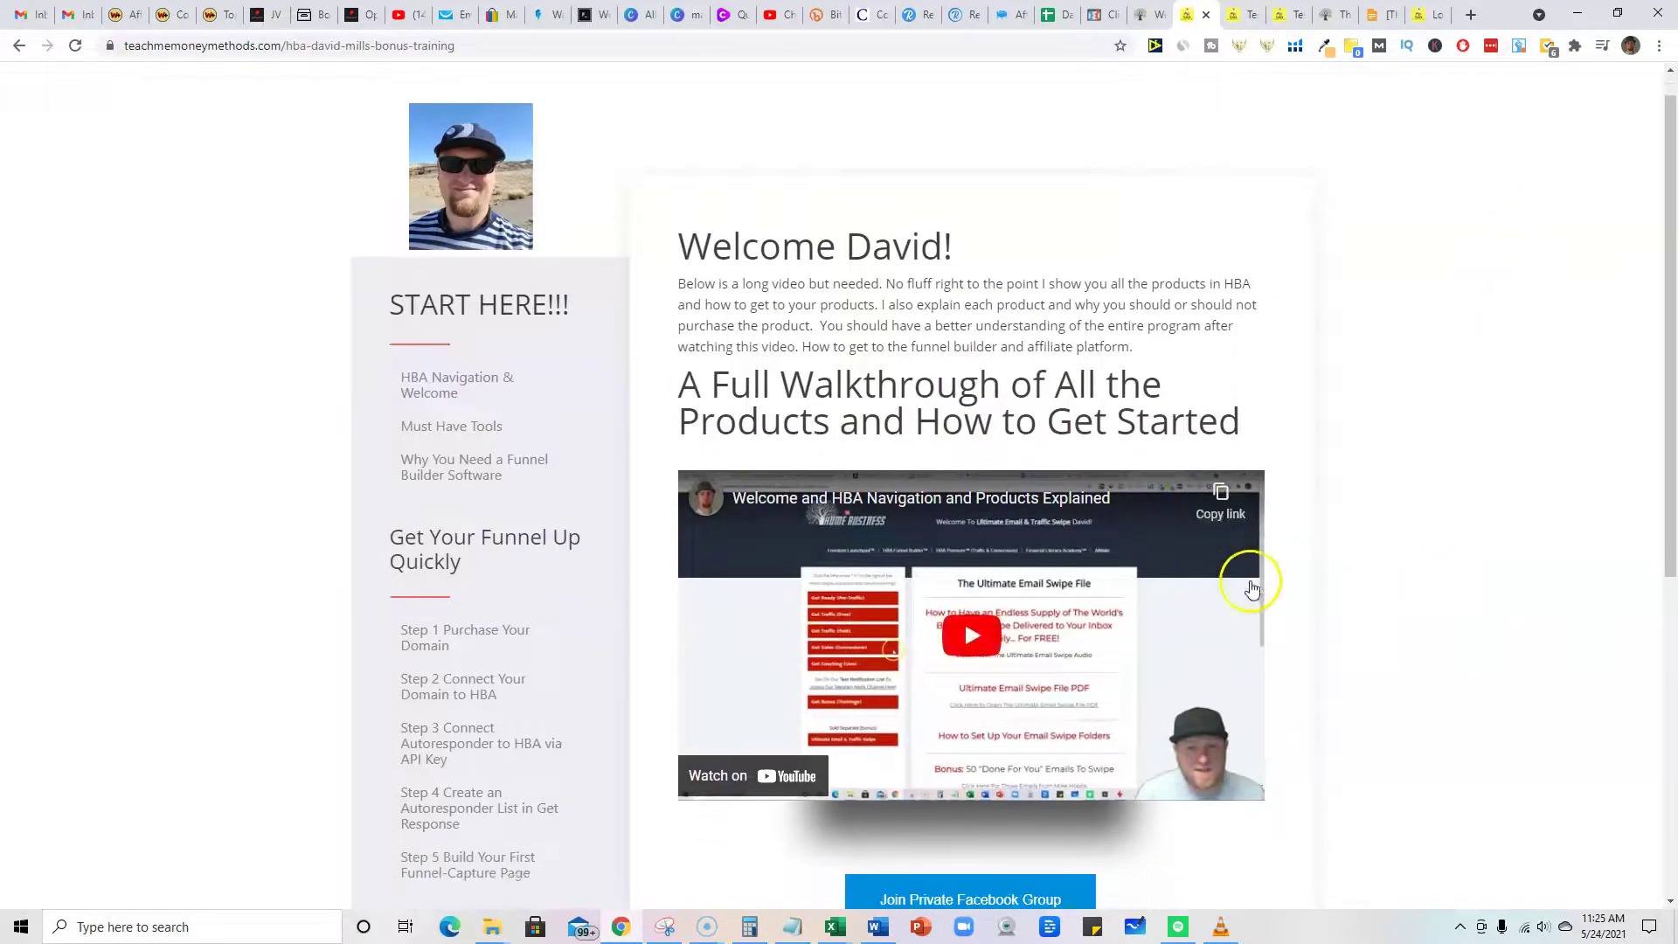
pyautogui.scroll(-2, 1259, 524)
pyautogui.scroll(1, 1288, 433)
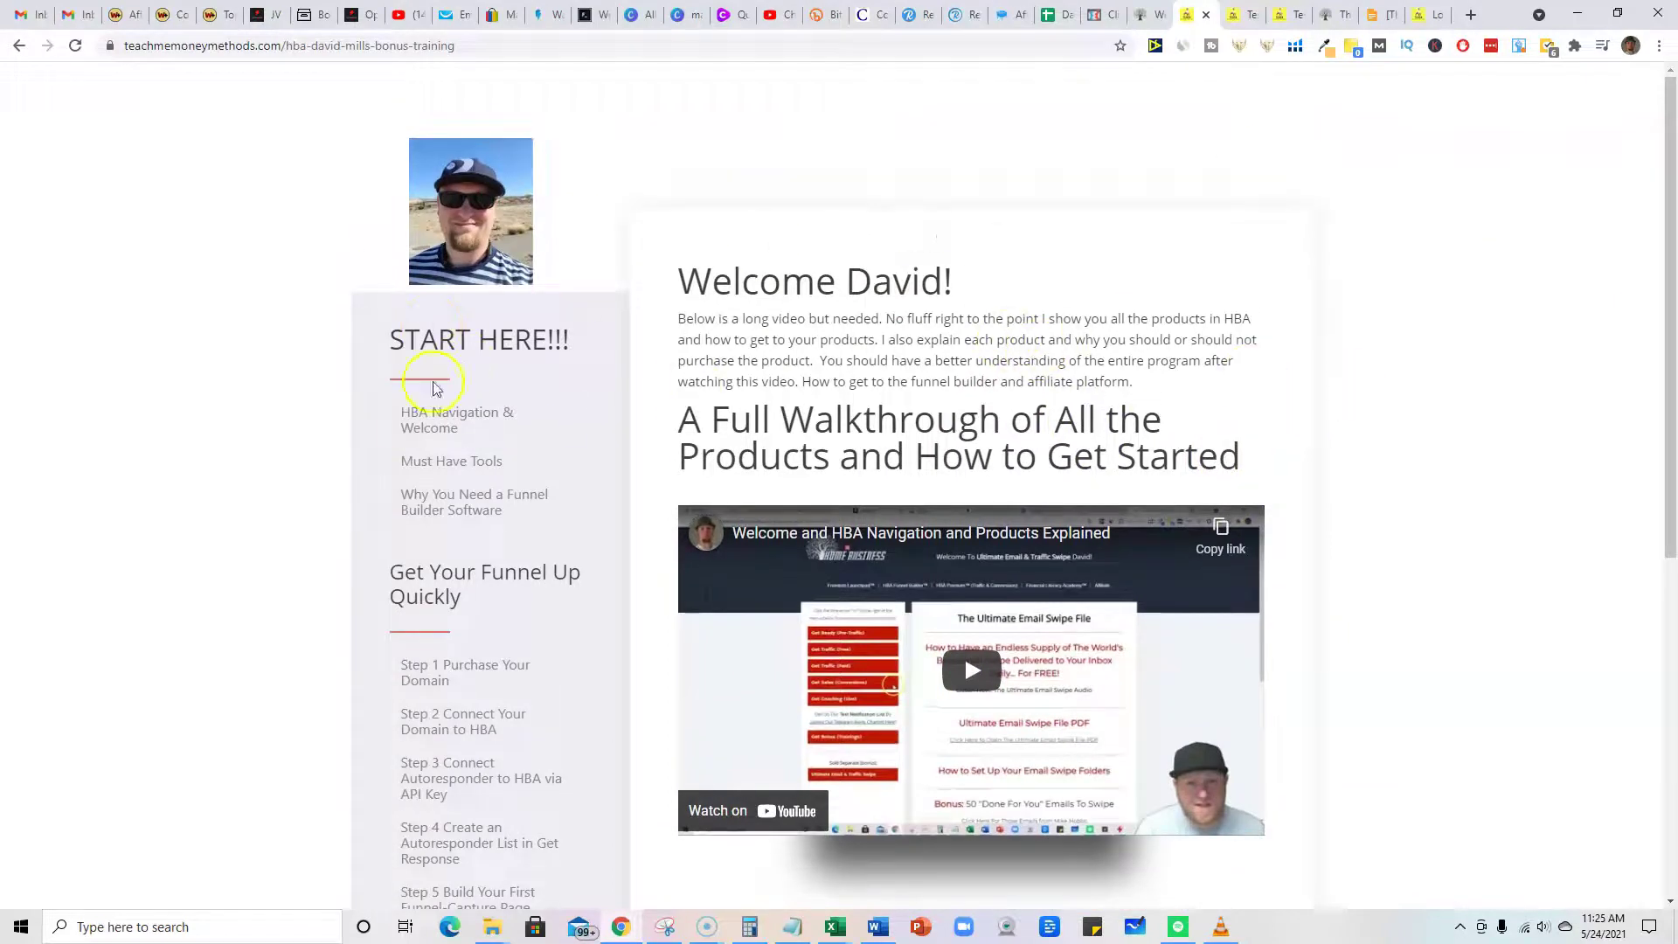
pyautogui.scroll(-2, 866, 420)
pyautogui.scroll(-1, 836, 344)
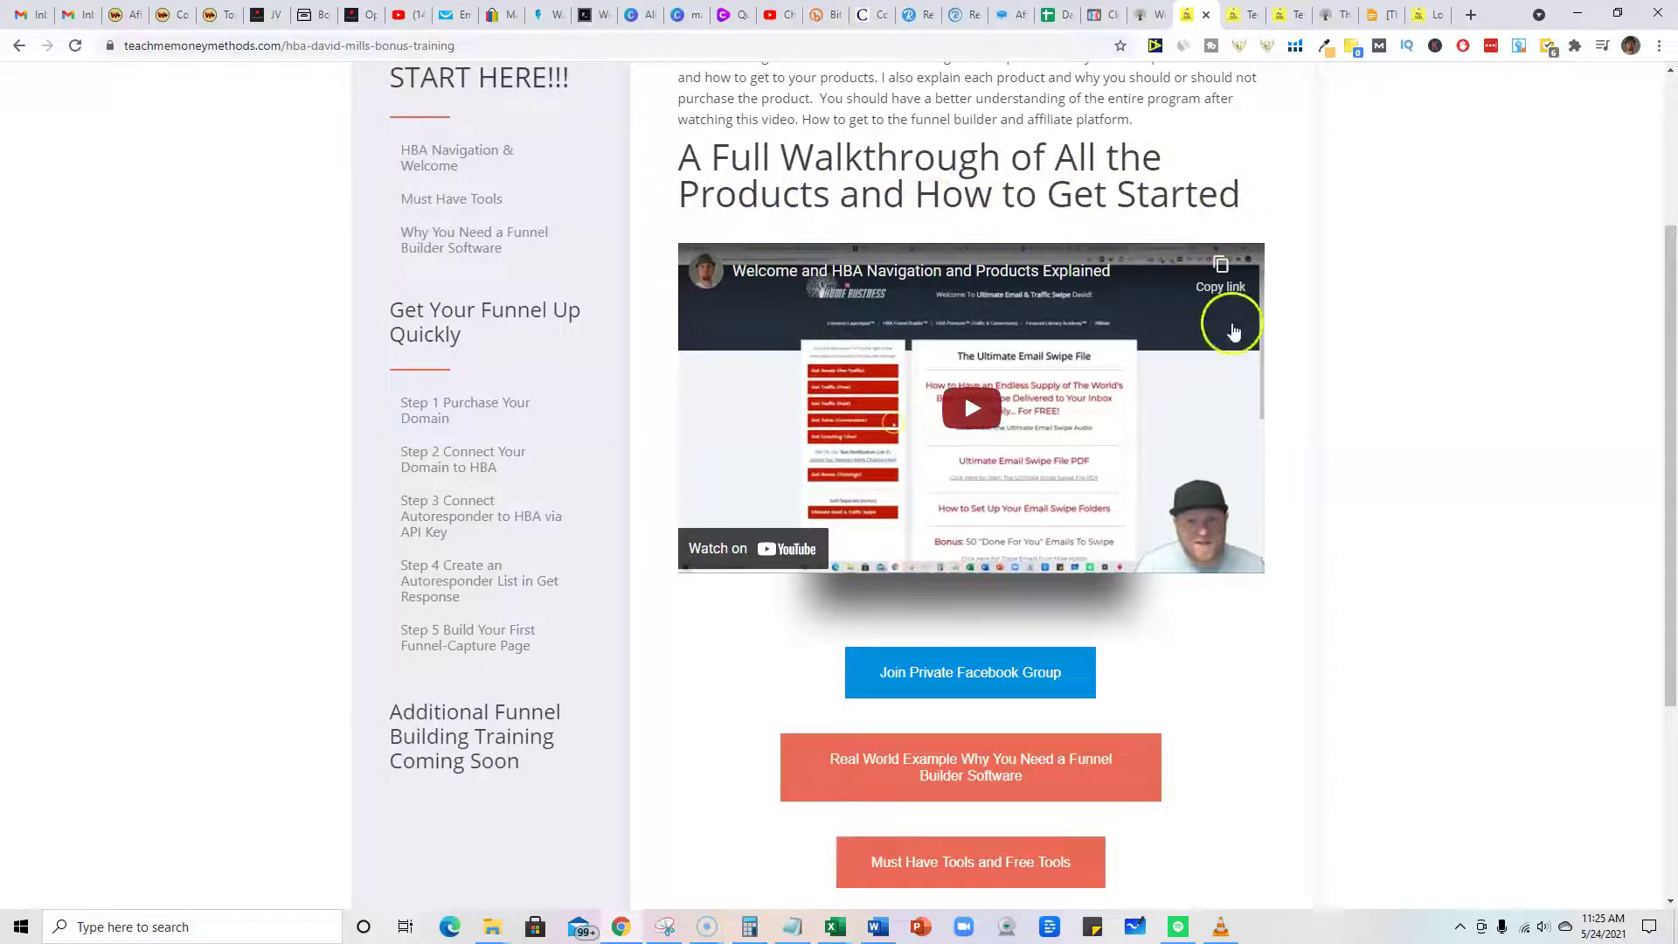
pyautogui.scroll(-1, 1244, 597)
pyautogui.scroll(-1, 1244, 596)
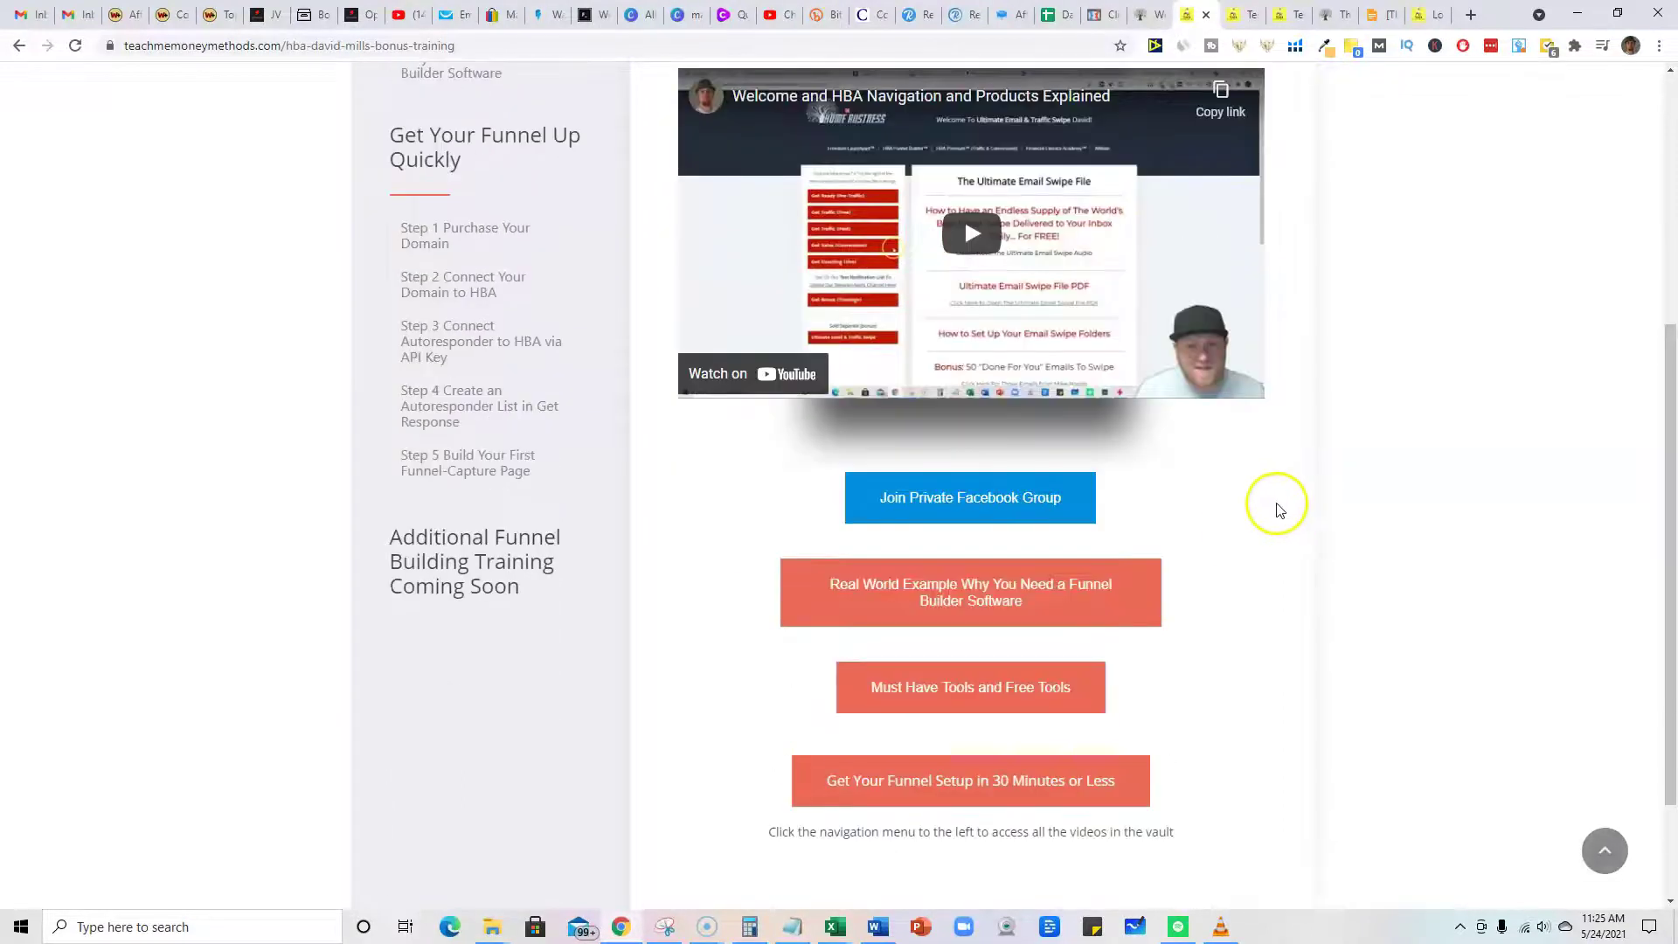
pyautogui.scroll(-1, 1180, 485)
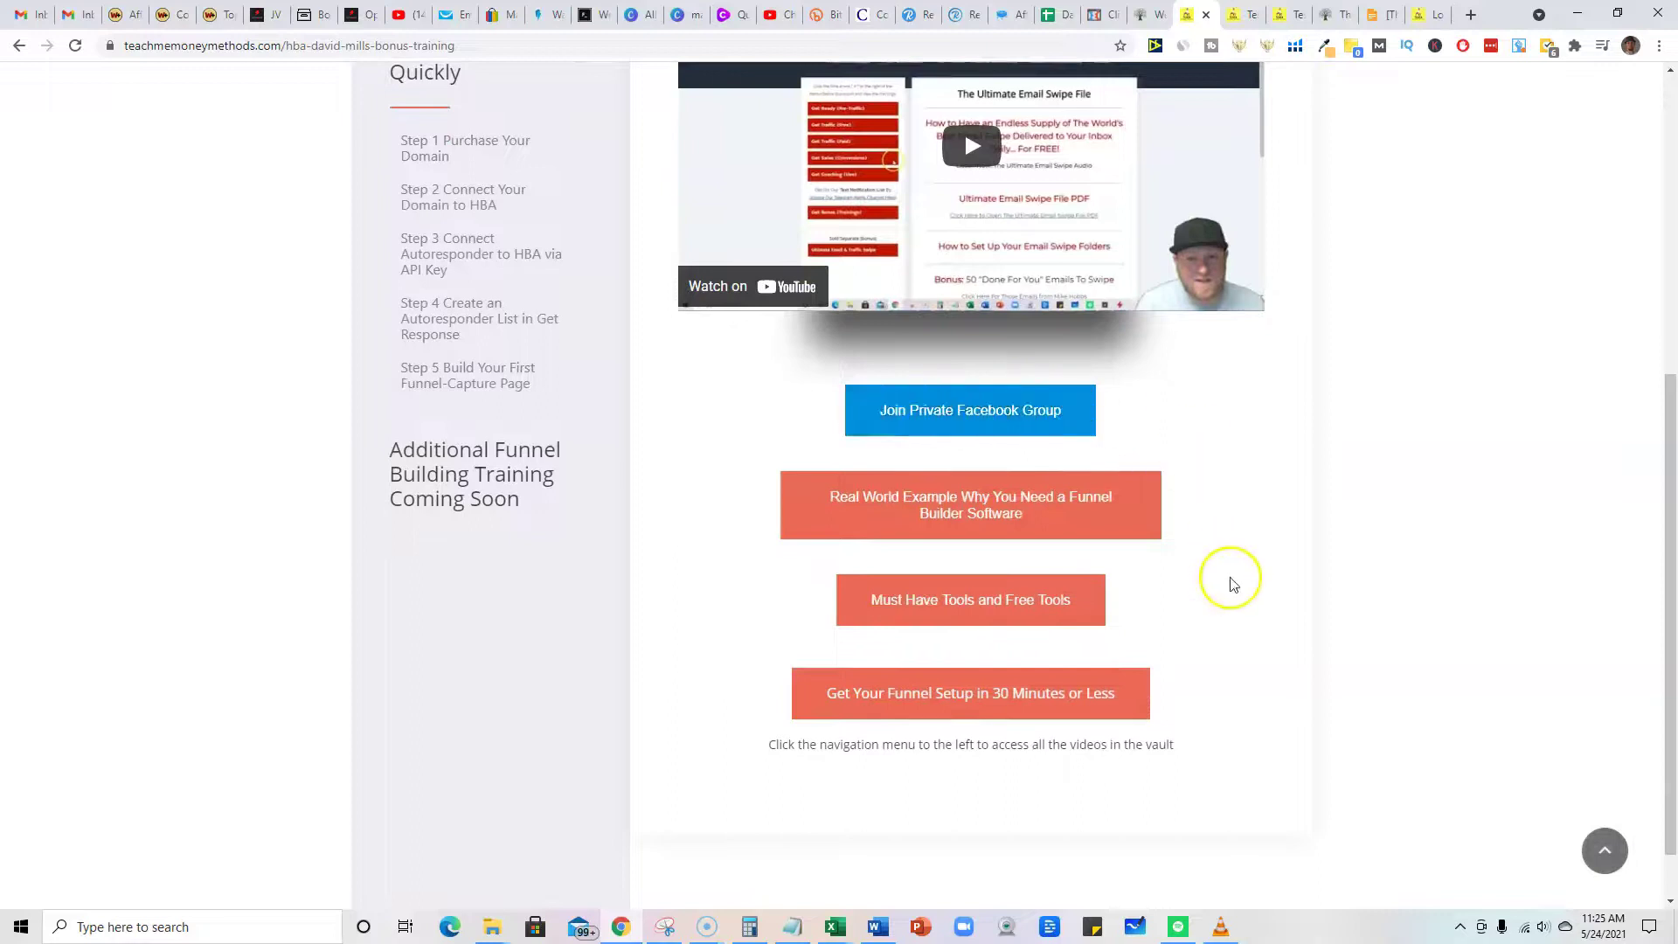
pyautogui.scroll(5, 1025, 701)
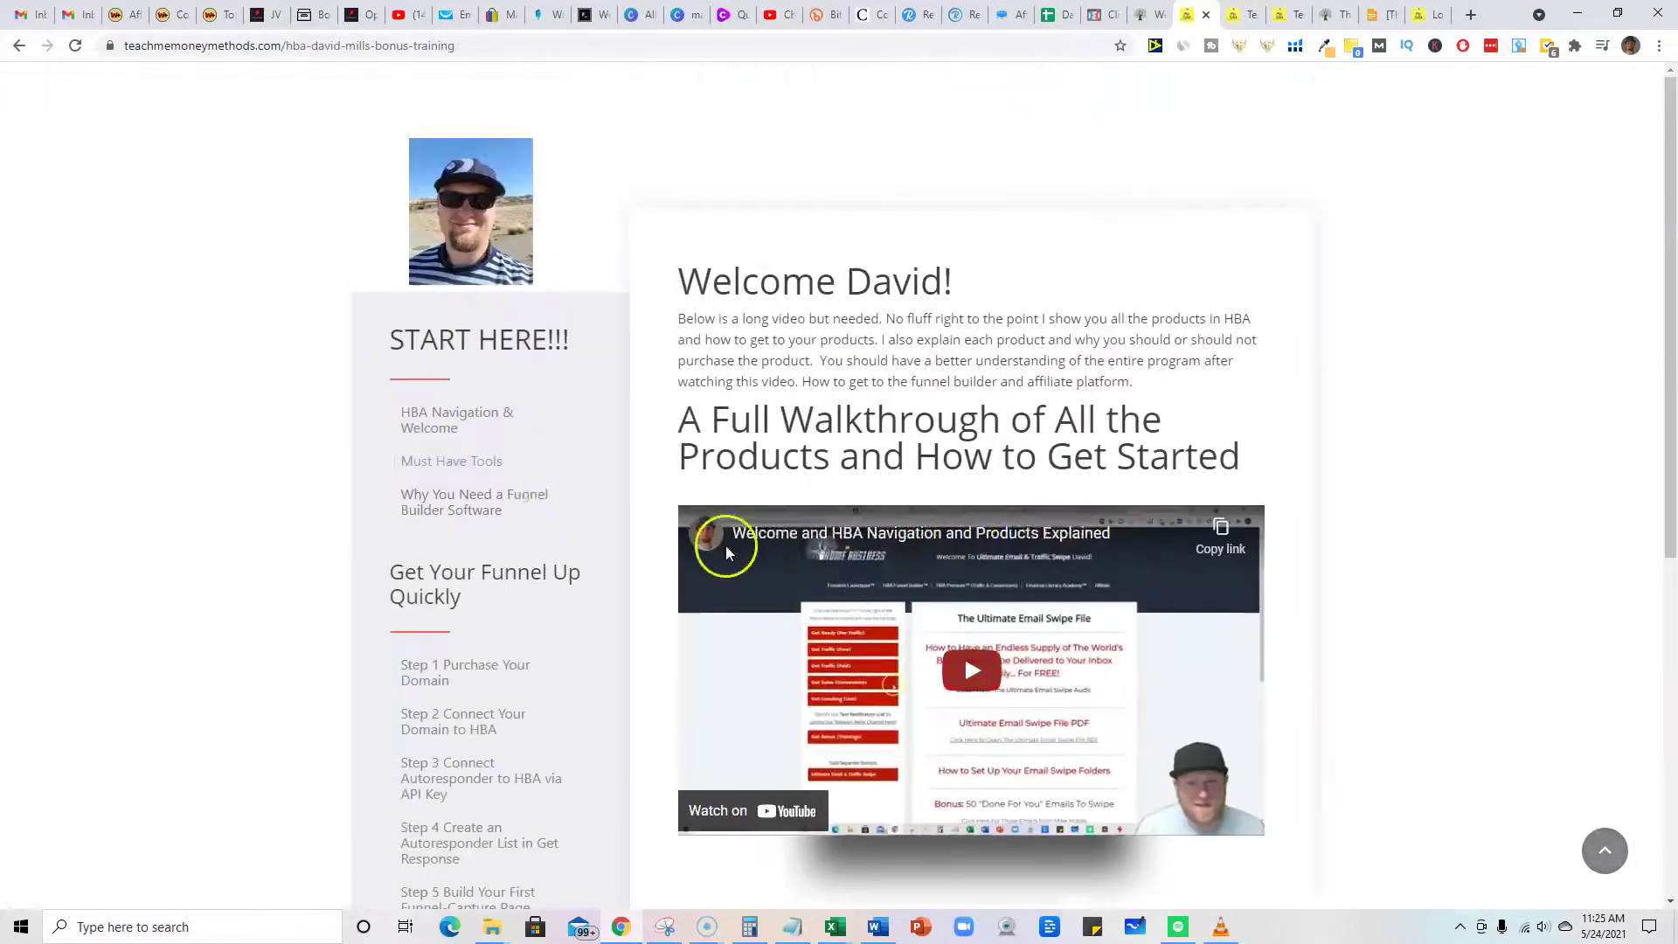
pyautogui.click(490, 460)
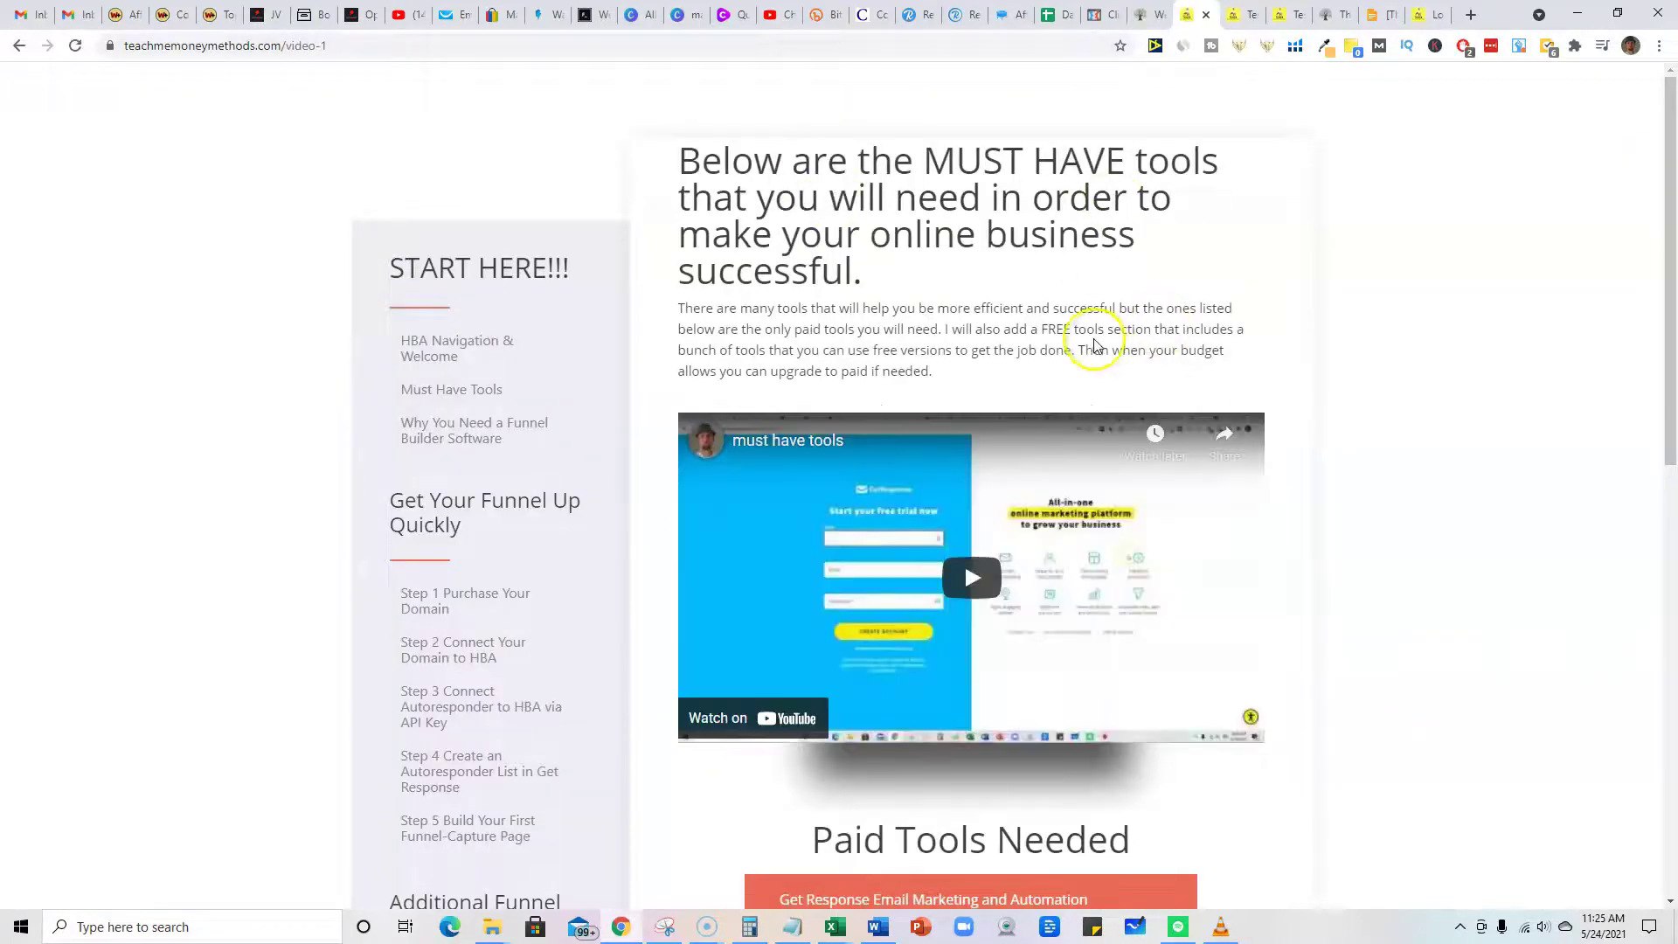
pyautogui.scroll(-1, 1010, 341)
pyautogui.scroll(1, 917, 367)
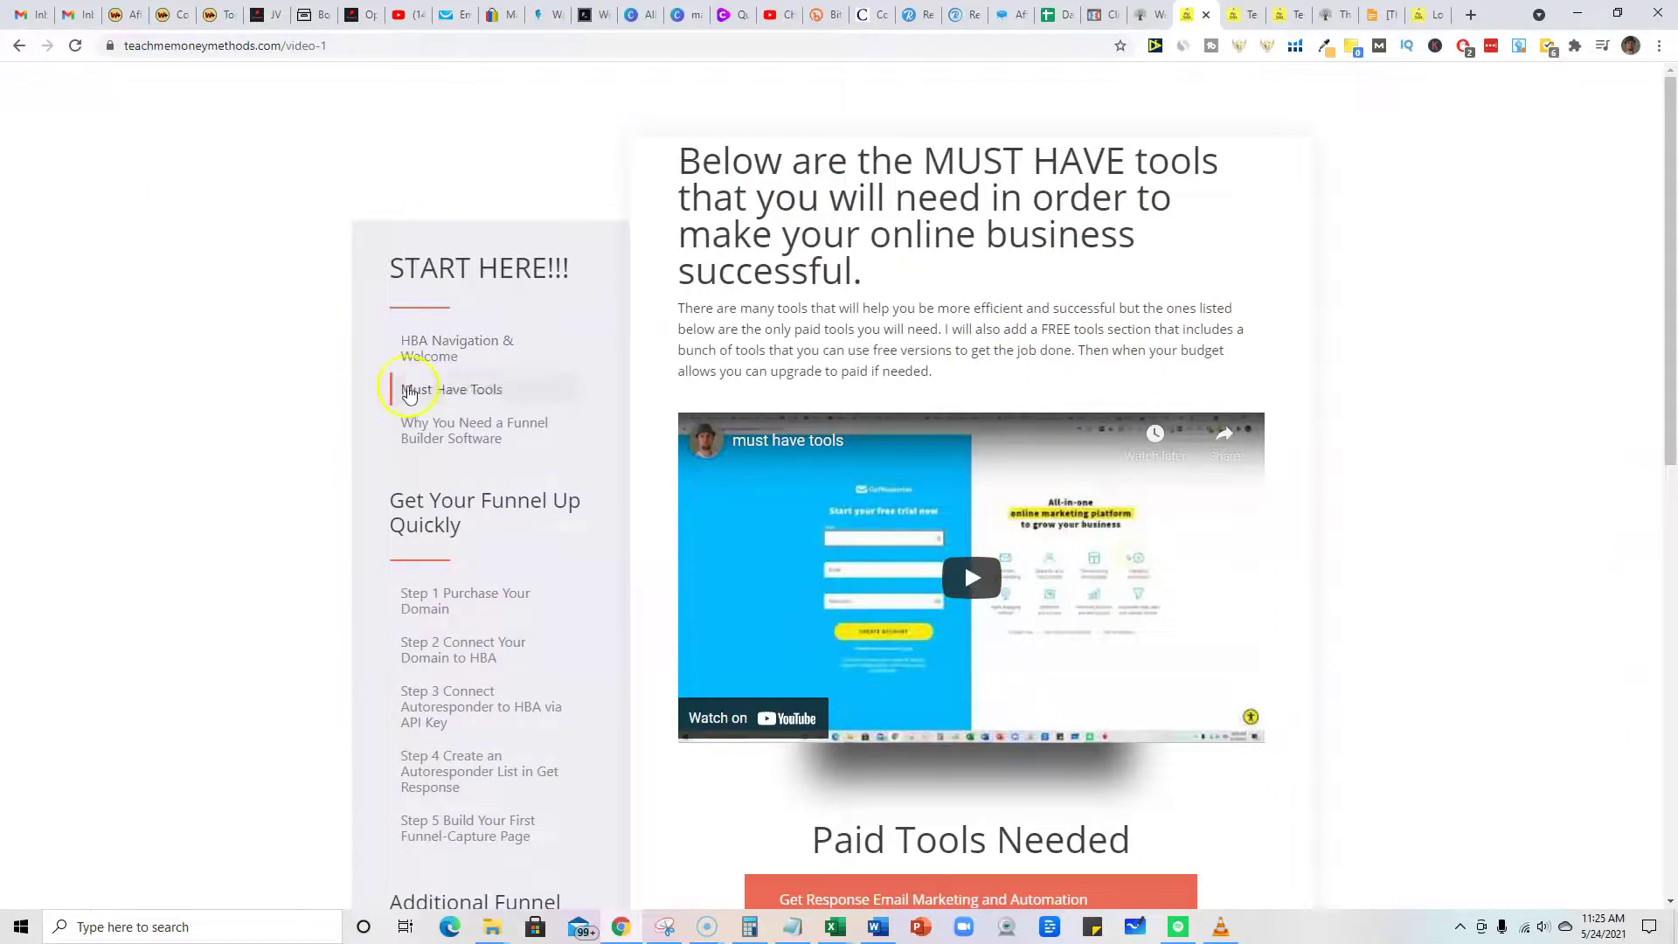
# - Open the 'Why You Need a Funnel Builder Software' lesson from the START HERE!!! sidebar
pyautogui.click(452, 430)
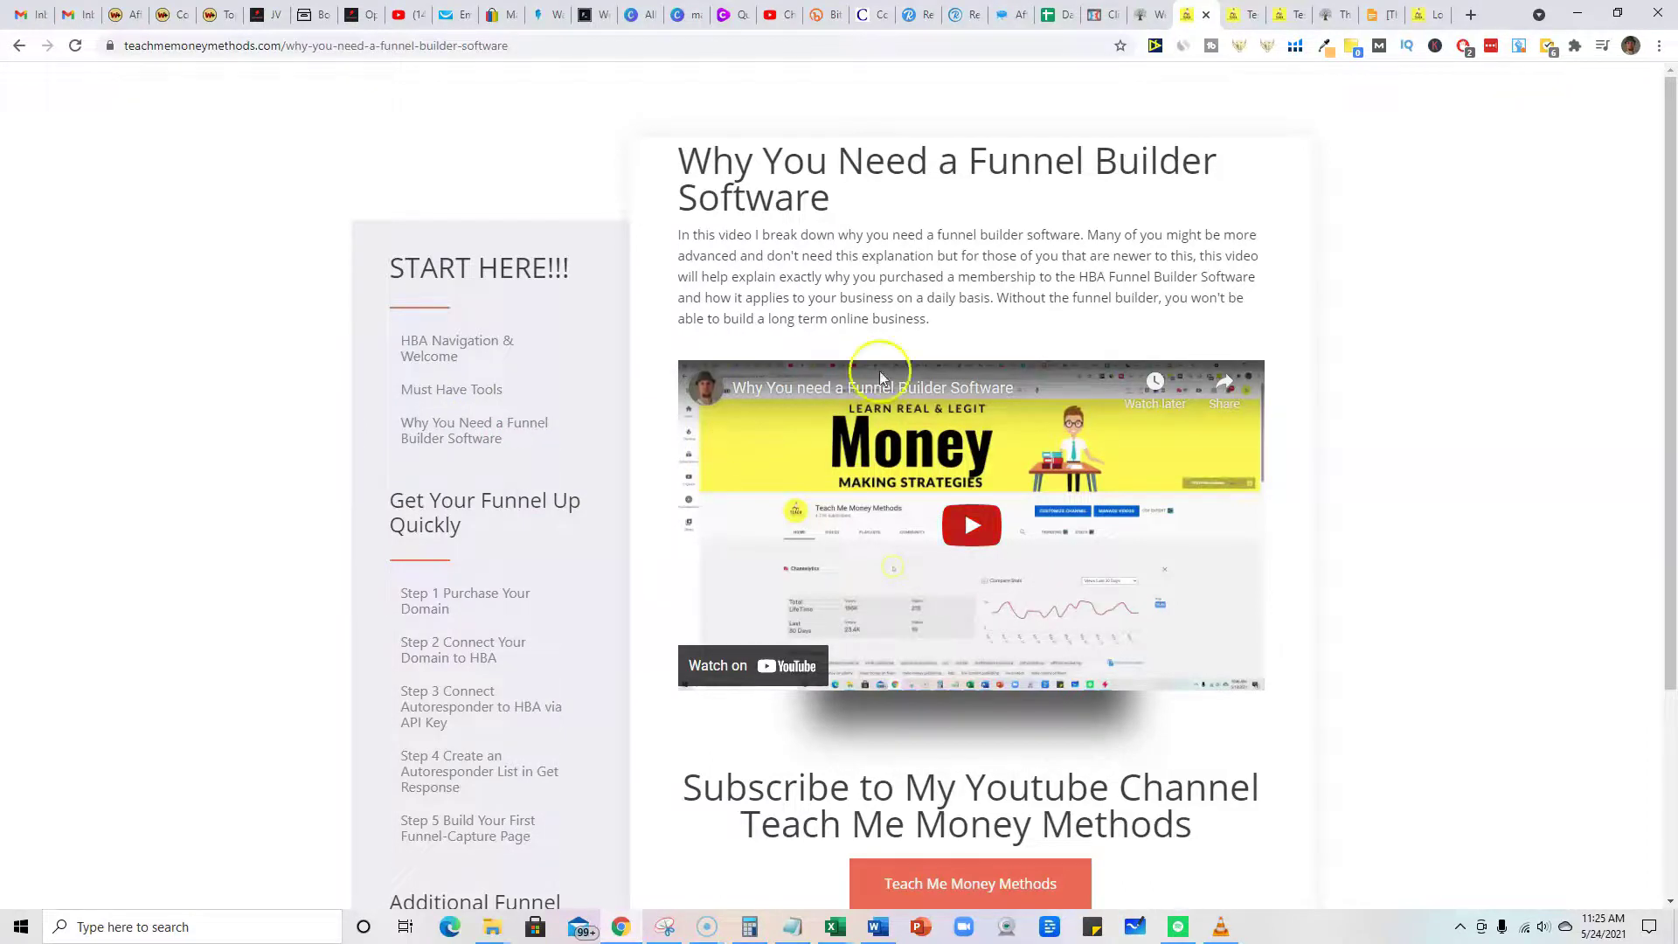
pyautogui.scroll(-3, 1329, 686)
pyautogui.scroll(3, 1330, 686)
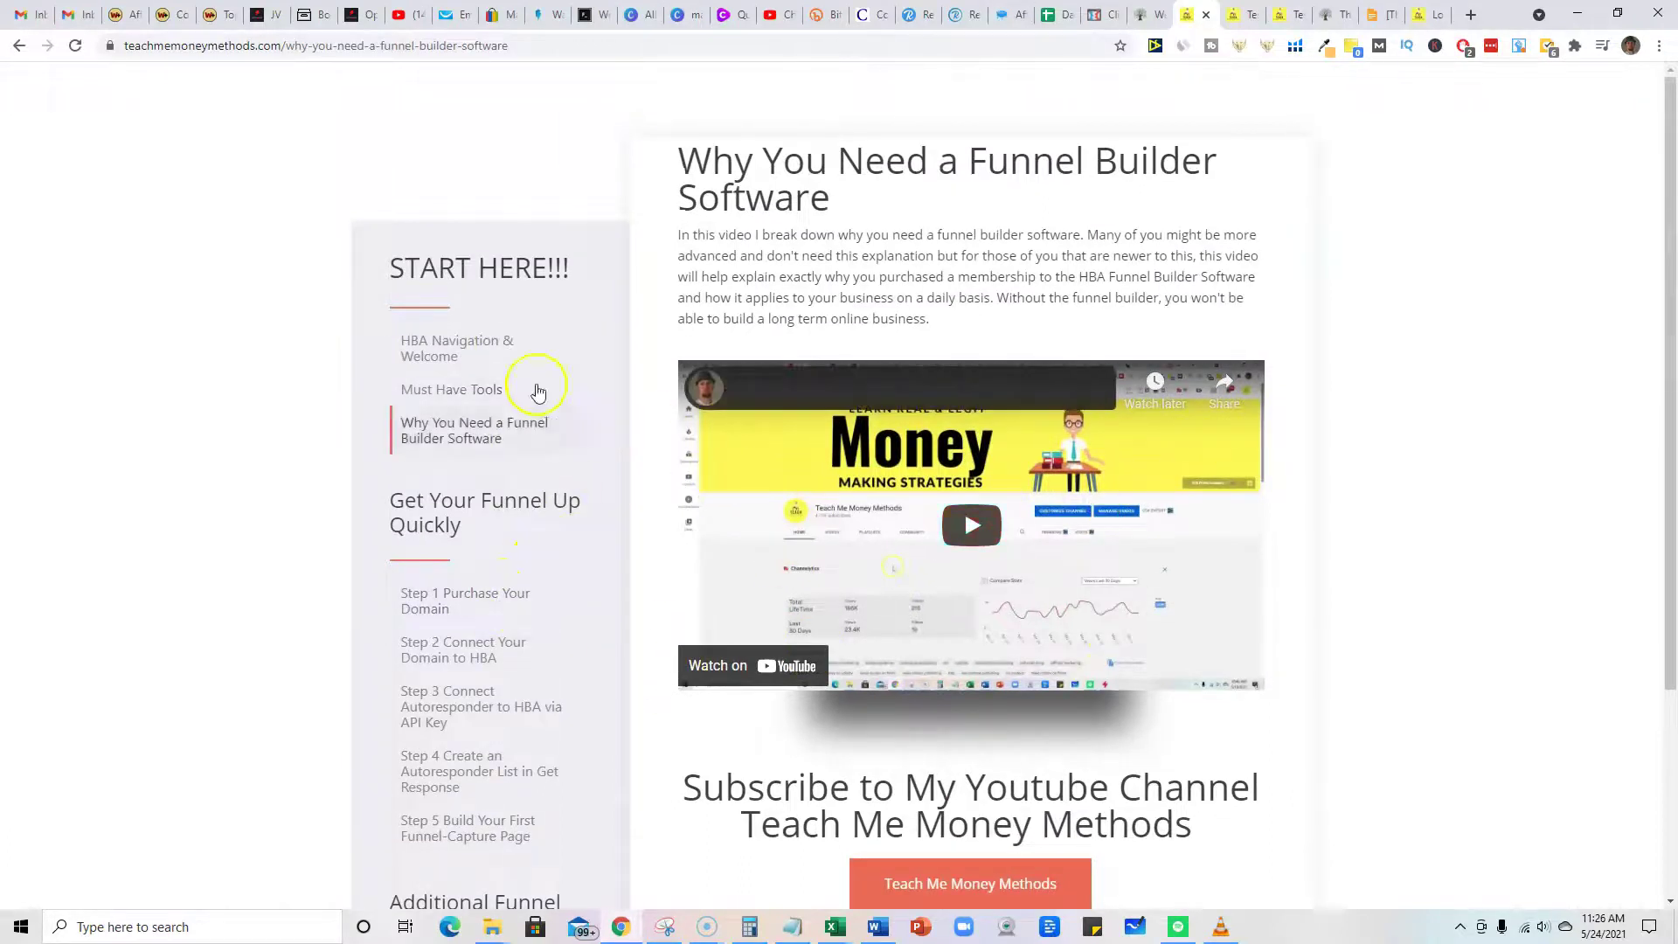
pyautogui.scroll(-2, 284, 635)
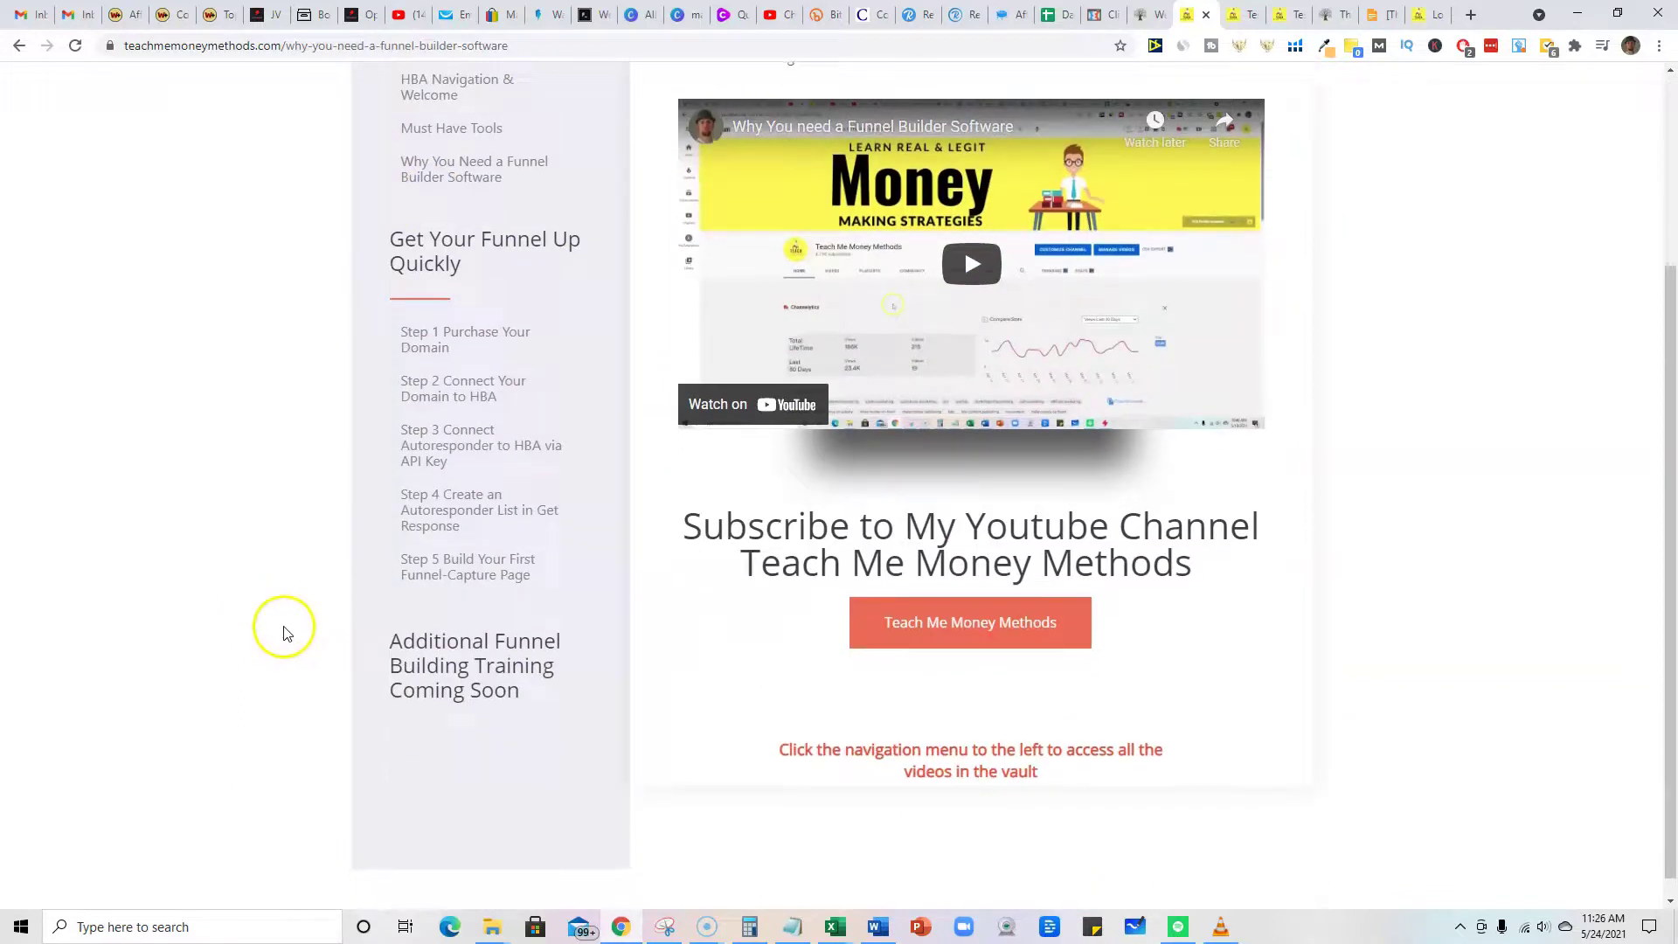
pyautogui.scroll(2, 284, 636)
pyautogui.scroll(-1, 299, 656)
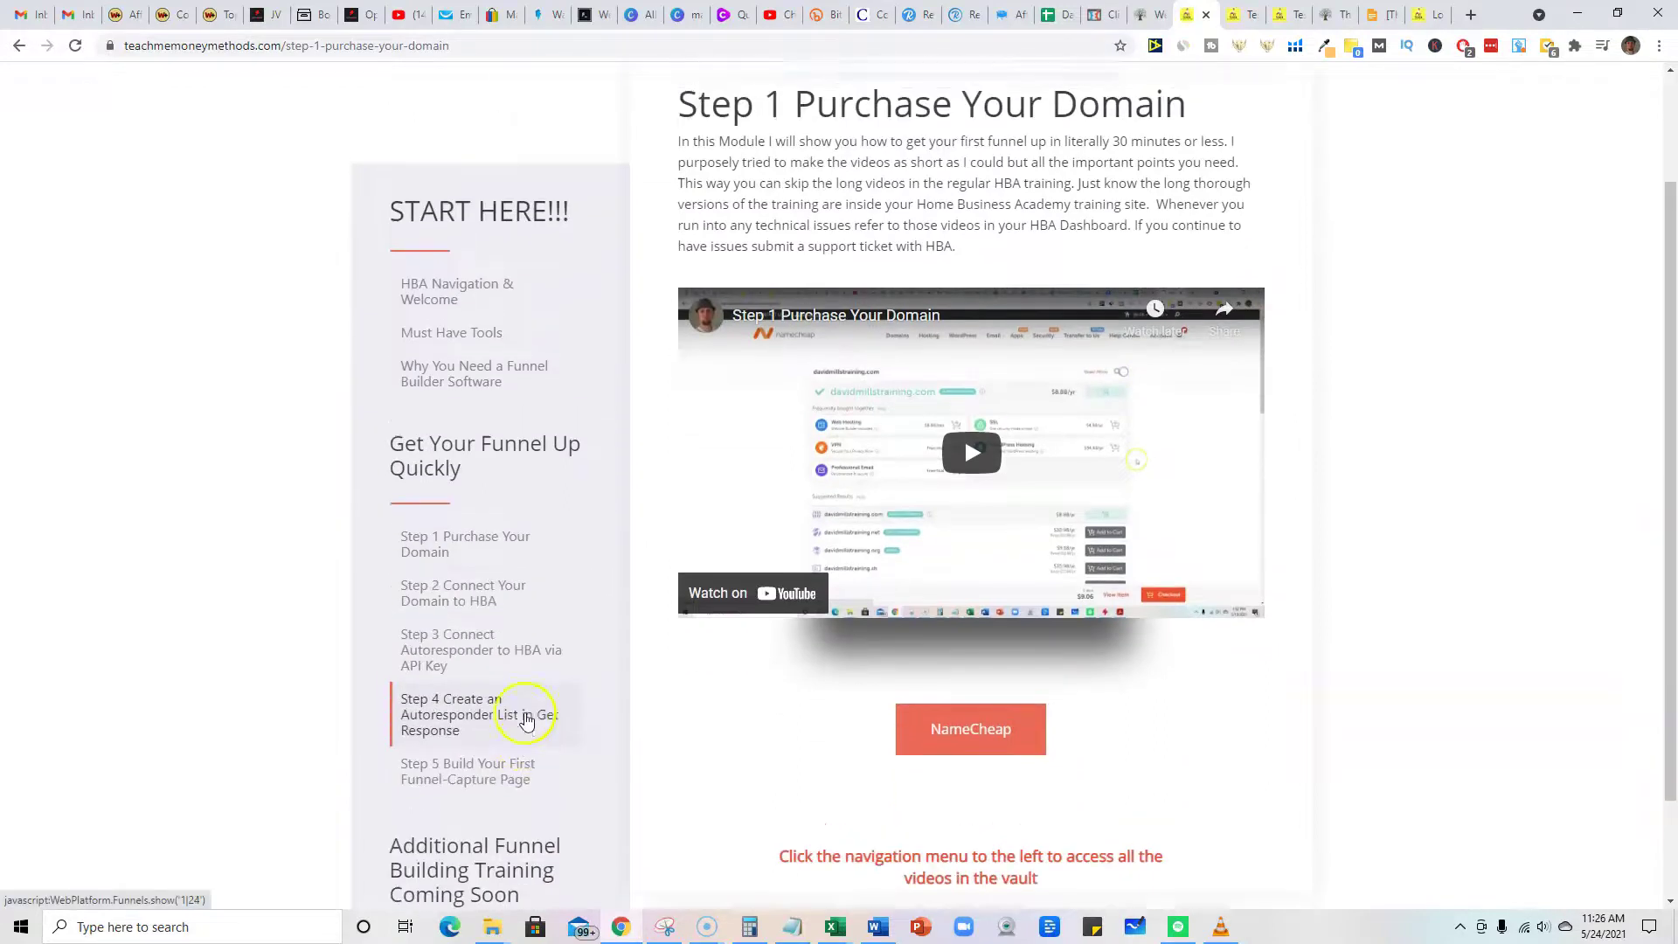
pyautogui.scroll(1, 788, 657)
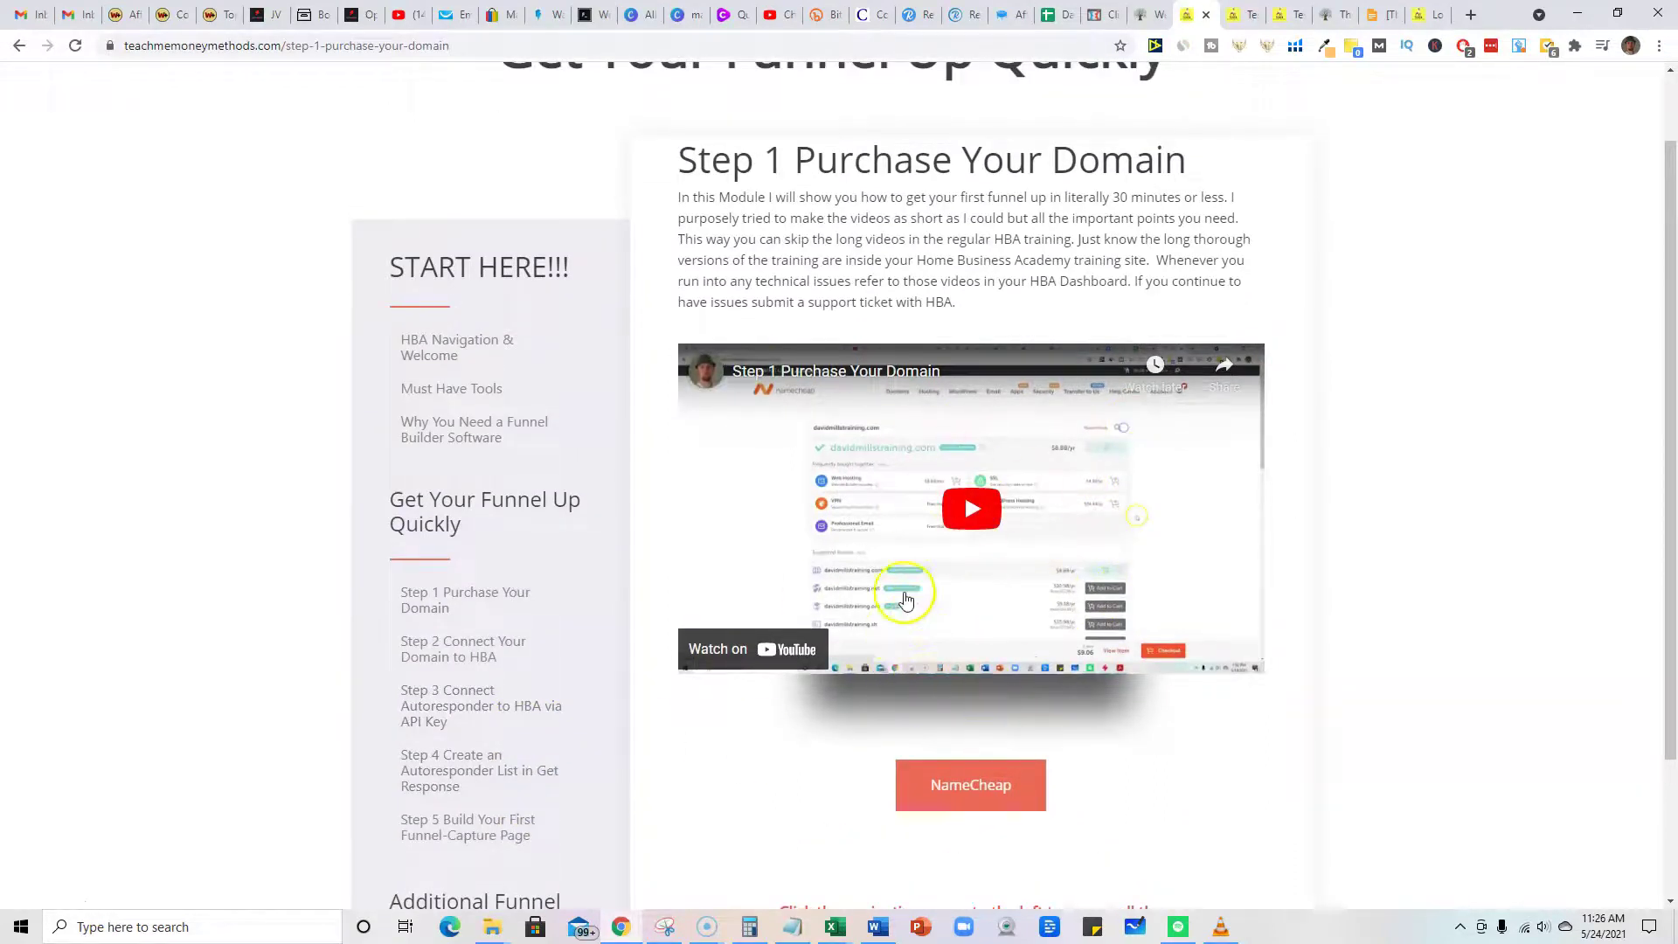
pyautogui.scroll(-1, 938, 497)
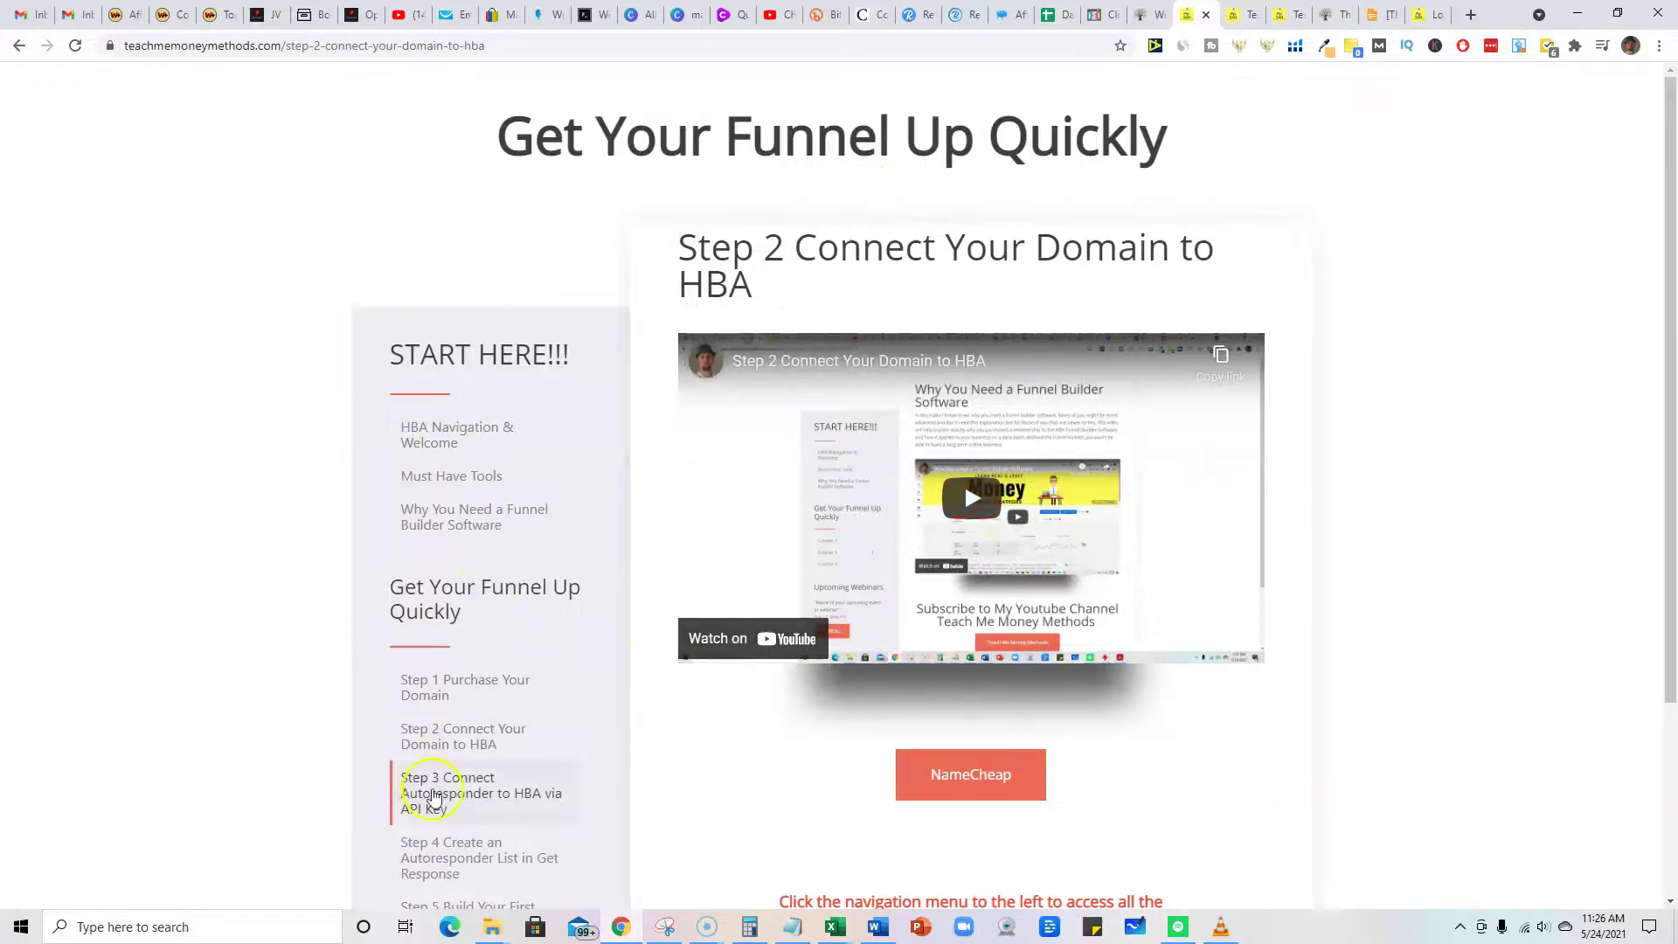
# - Step through the Step 3 API key, Step 4 autoresponder list and Step 5 capture page lessons
pyautogui.click(475, 804)
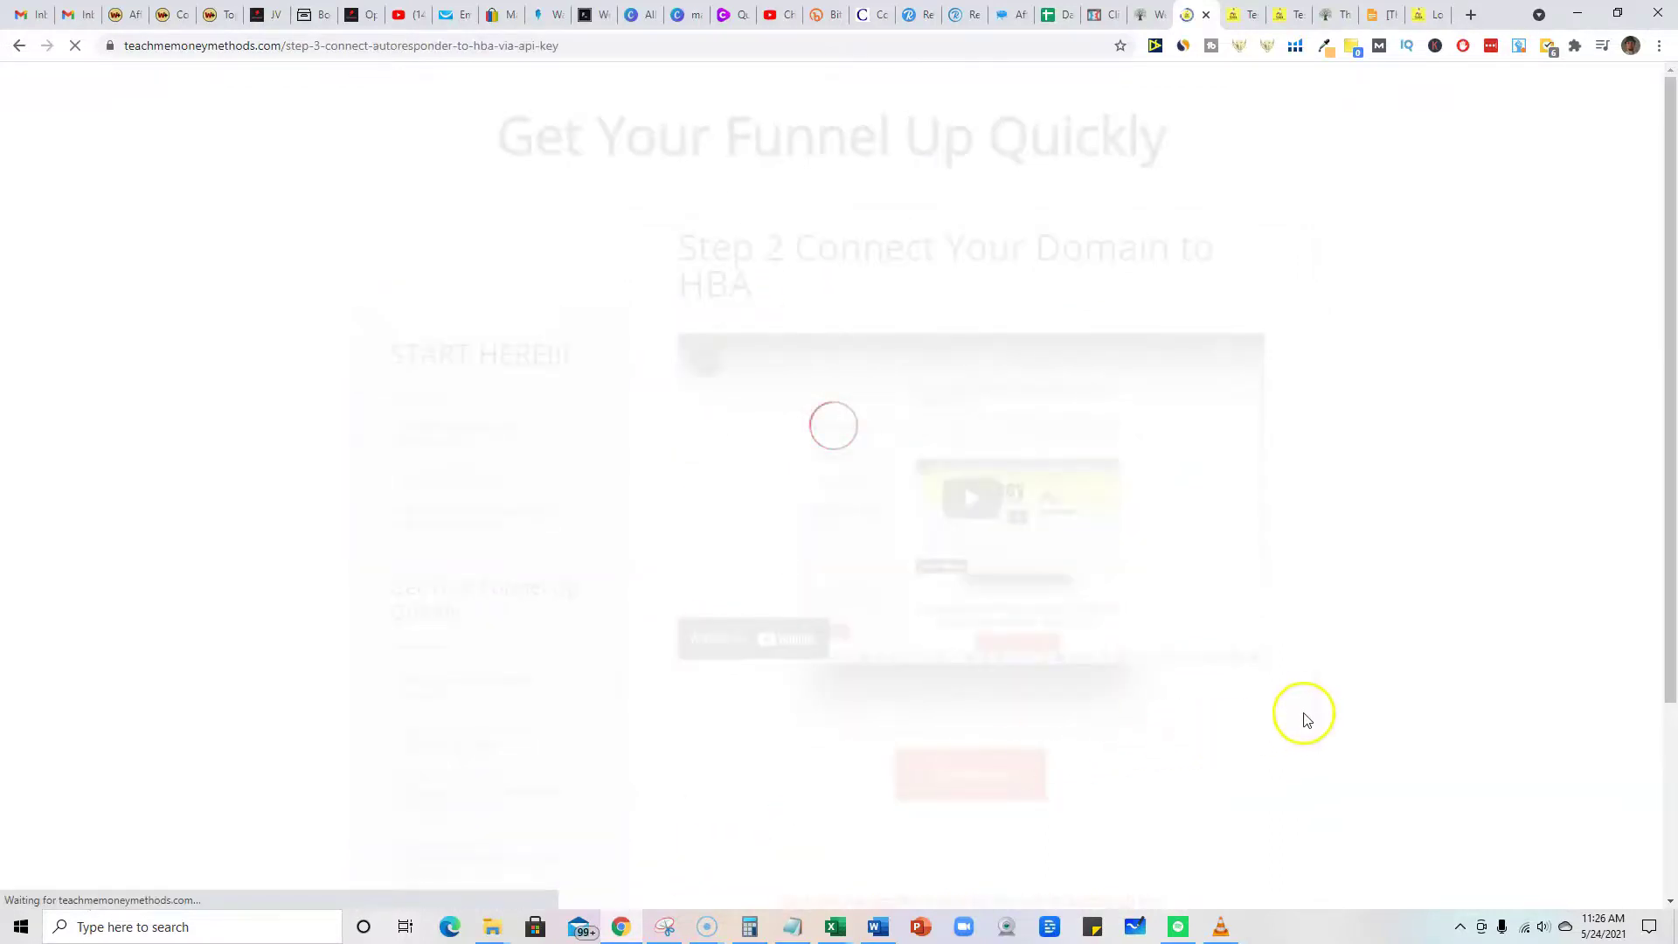
pyautogui.scroll(-2, 1318, 714)
pyautogui.scroll(-1, 1318, 715)
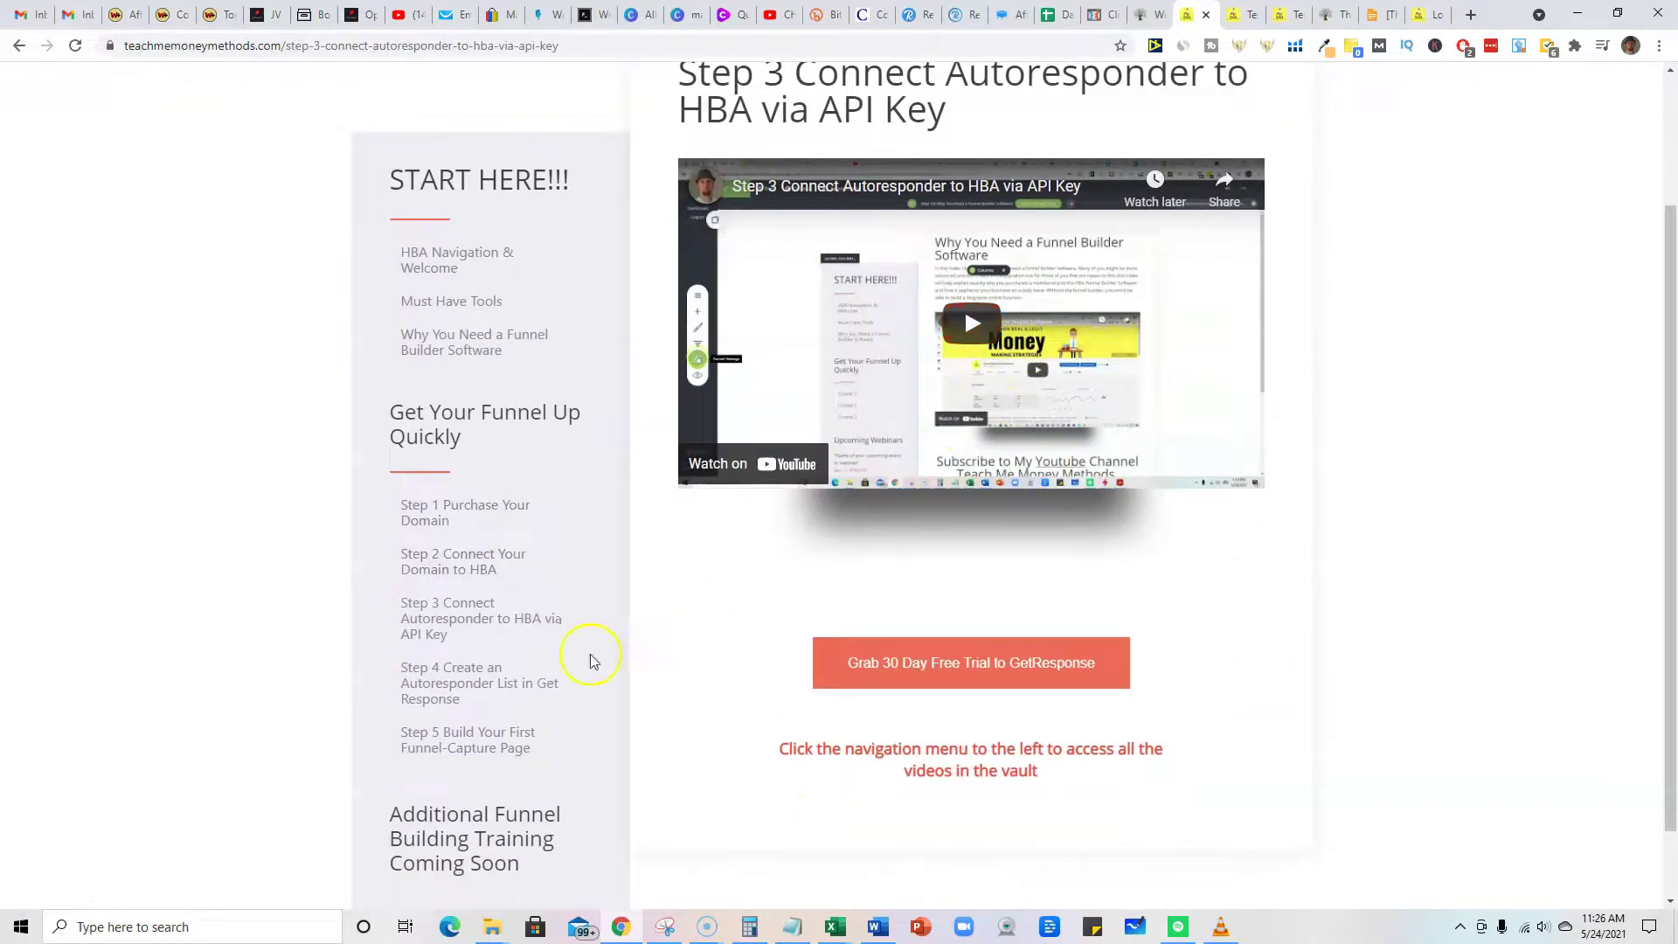
pyautogui.click(479, 682)
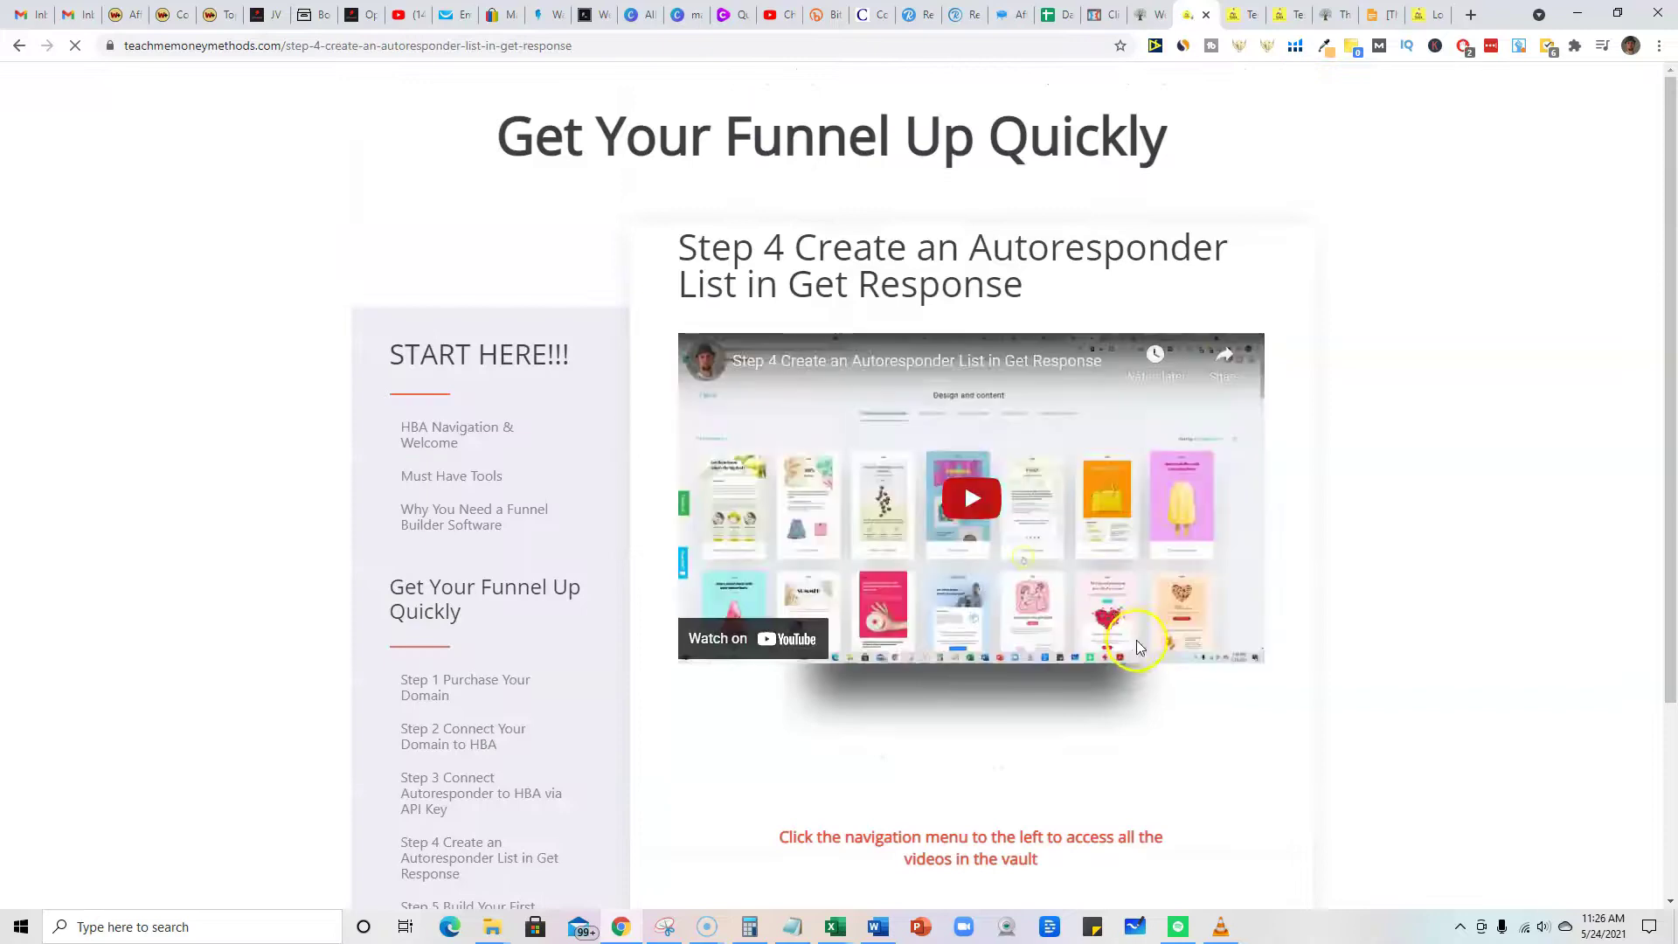
pyautogui.scroll(-2, 1139, 640)
pyautogui.click(454, 657)
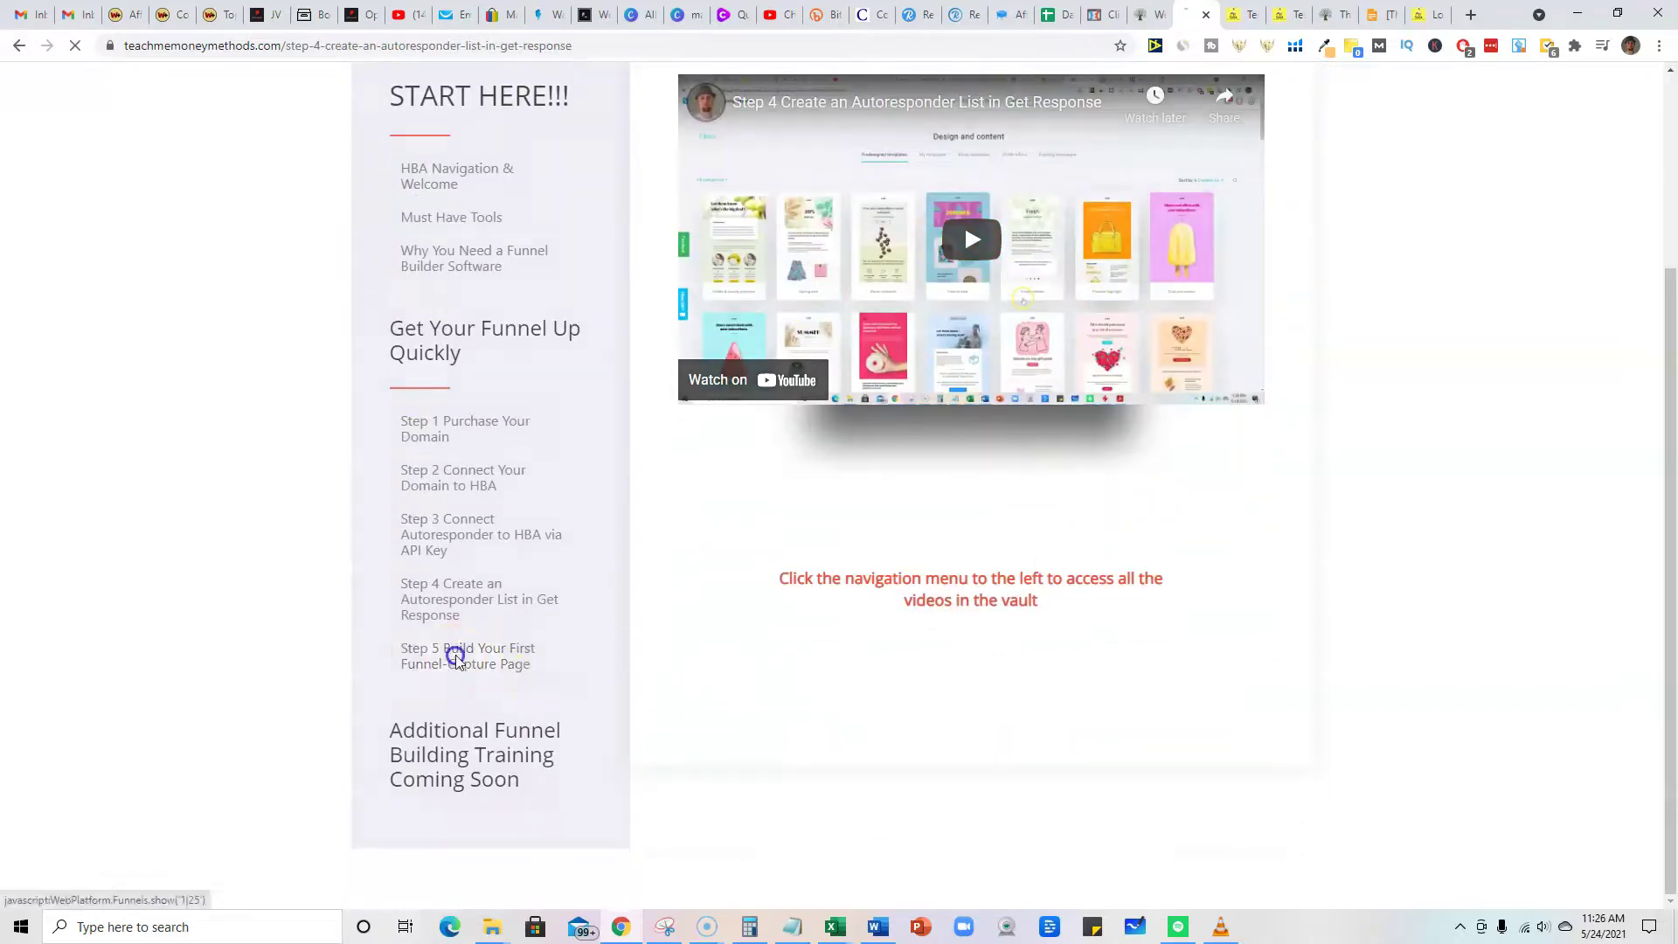
pyautogui.scroll(-3, 1108, 639)
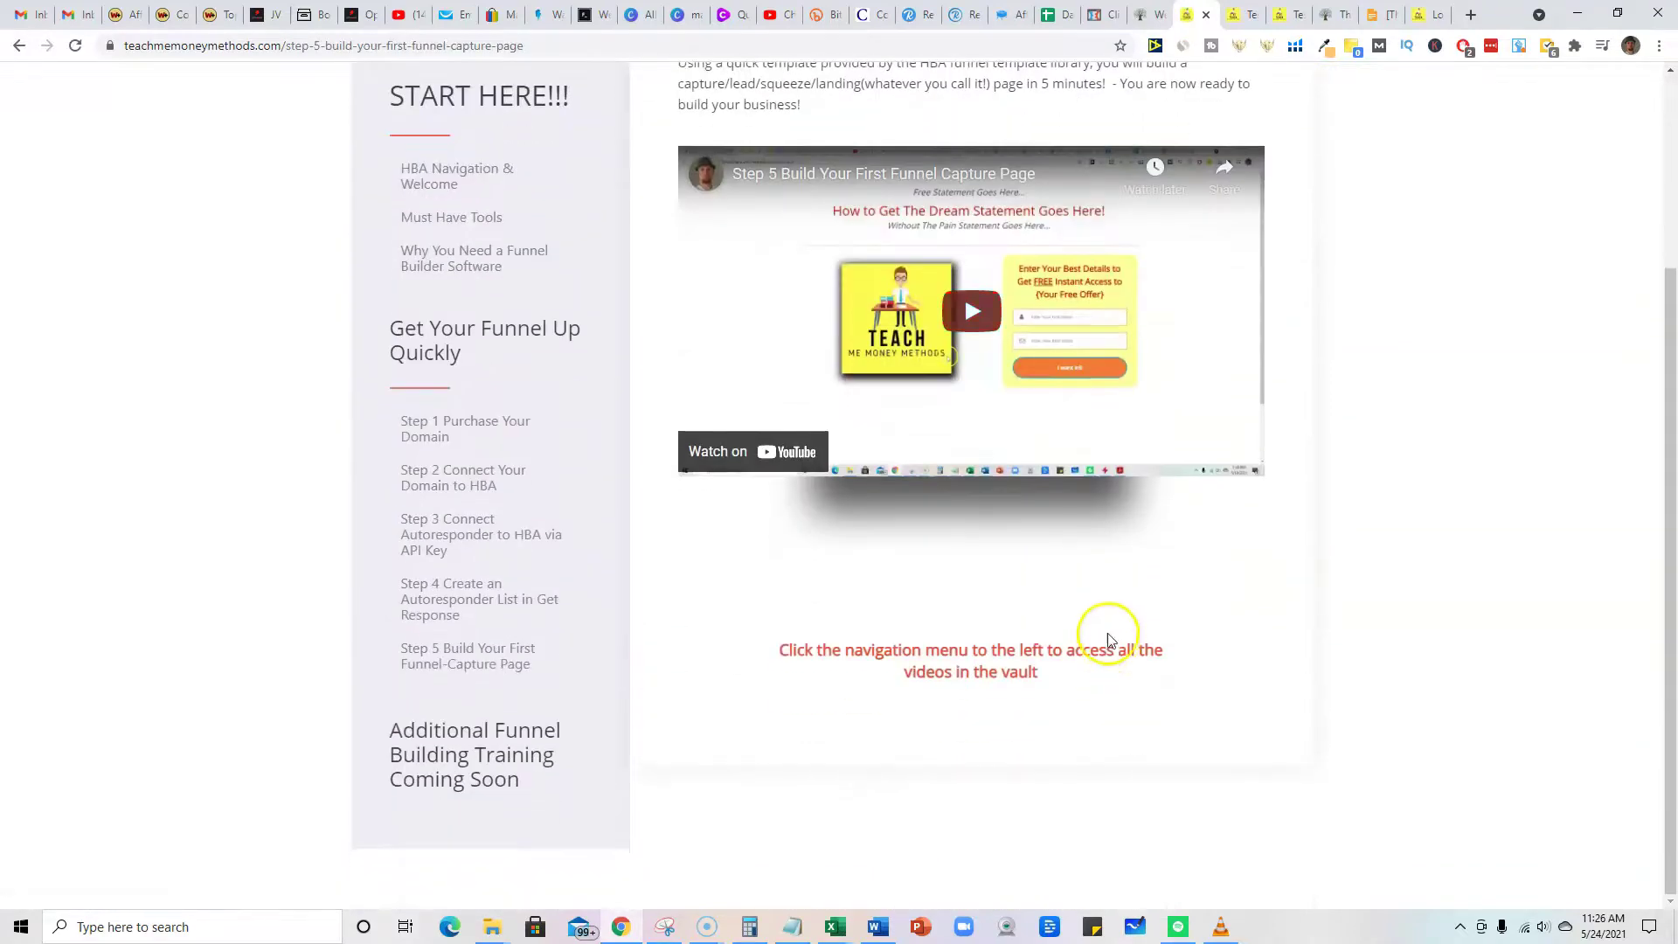
pyautogui.scroll(2, 1089, 472)
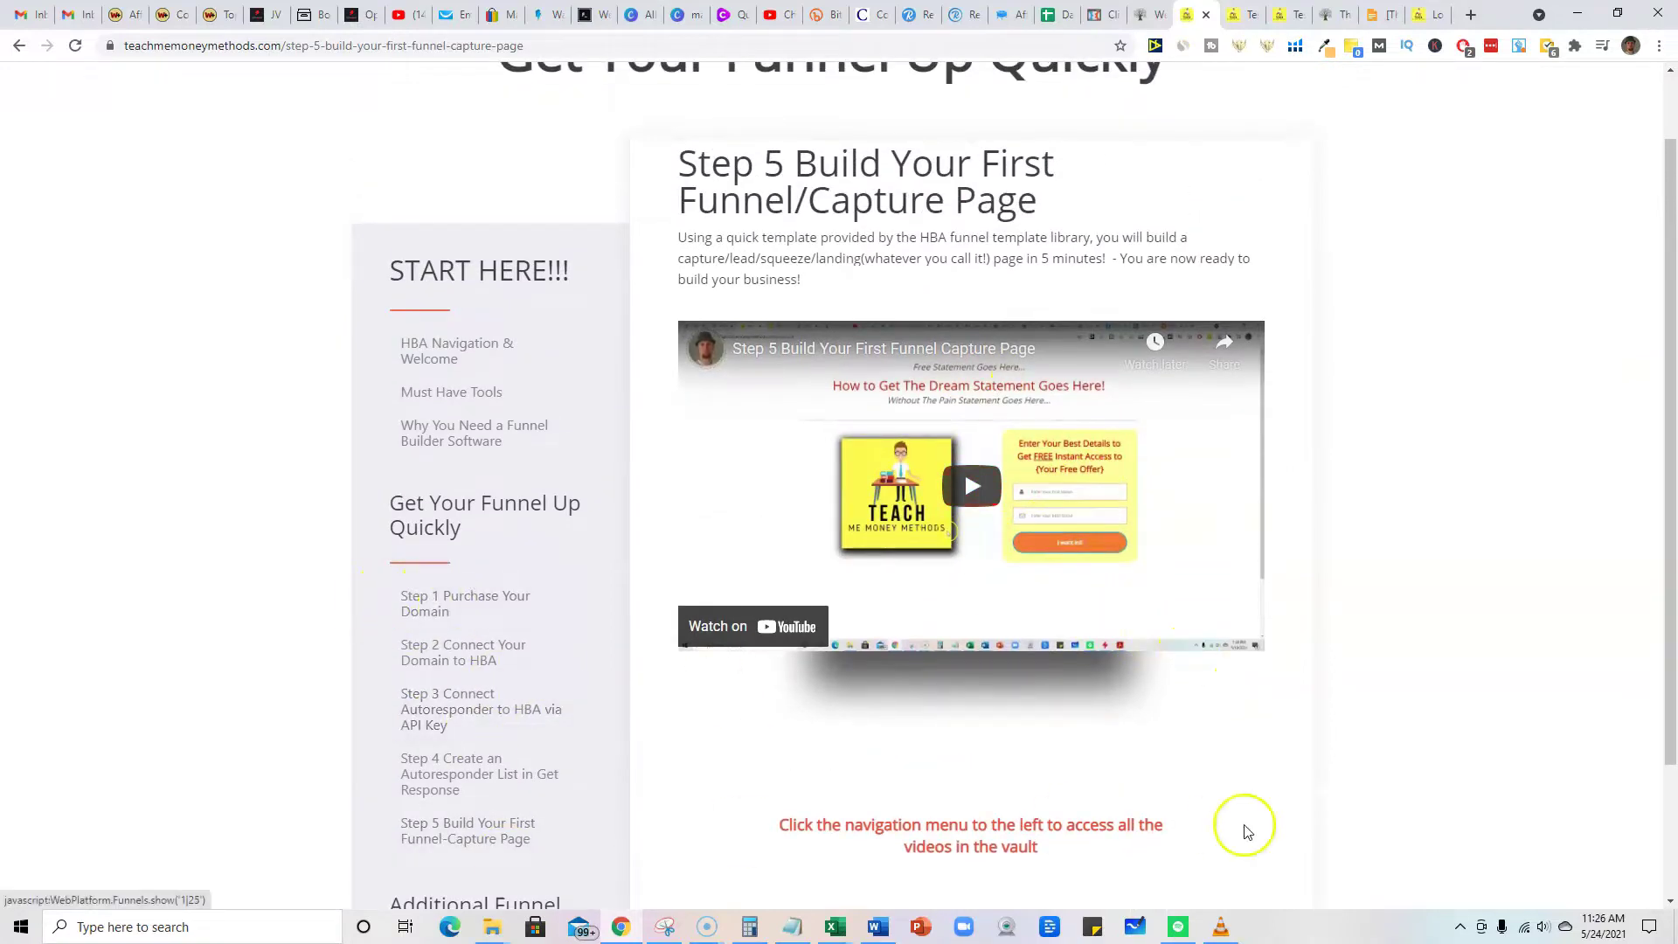
pyautogui.scroll(1, 1246, 831)
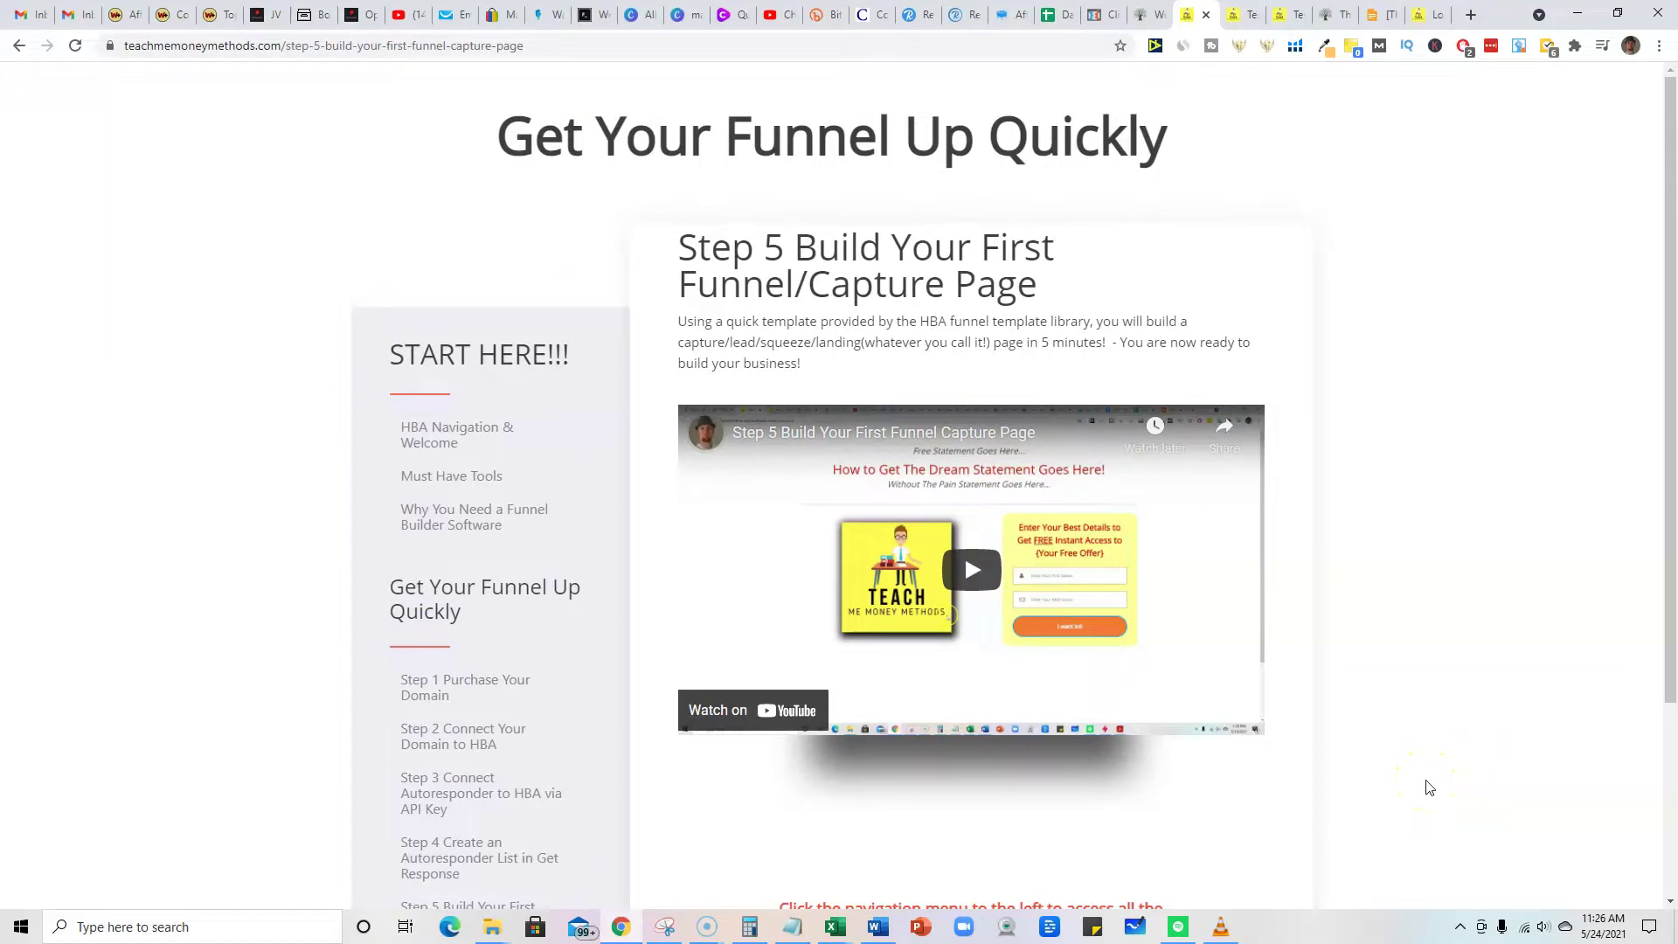